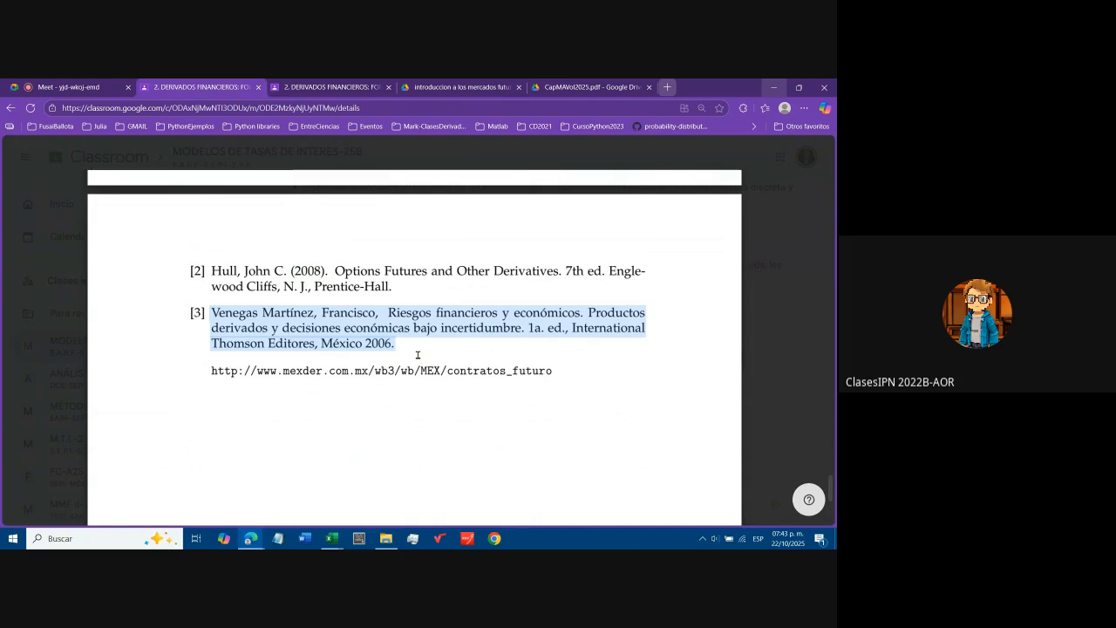
# Look back through CapMAVol2025.pdf to page 9 and highlight the final Black-Scholes equation following "Por lo tanto"
pyautogui.click(422, 349)
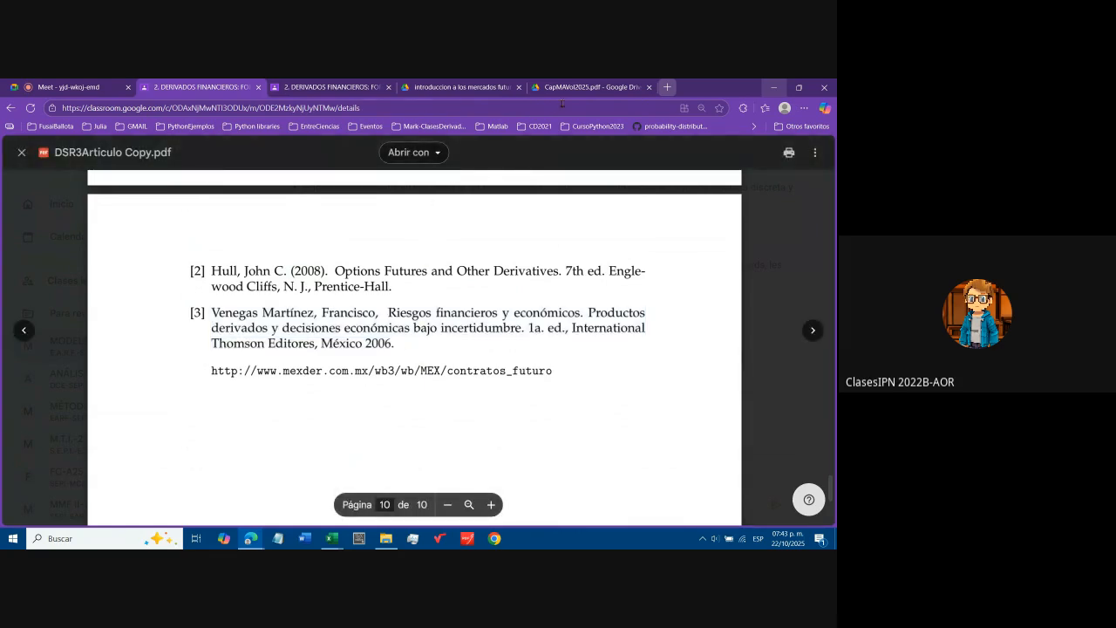
pyautogui.click(453, 87)
pyautogui.click(347, 88)
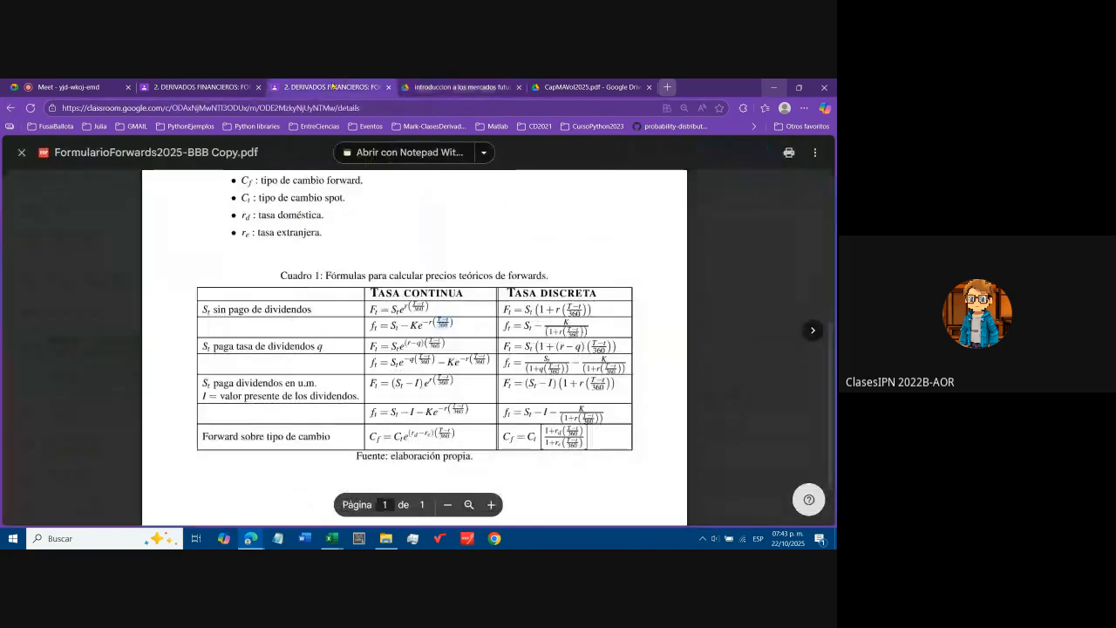
pyautogui.click(205, 87)
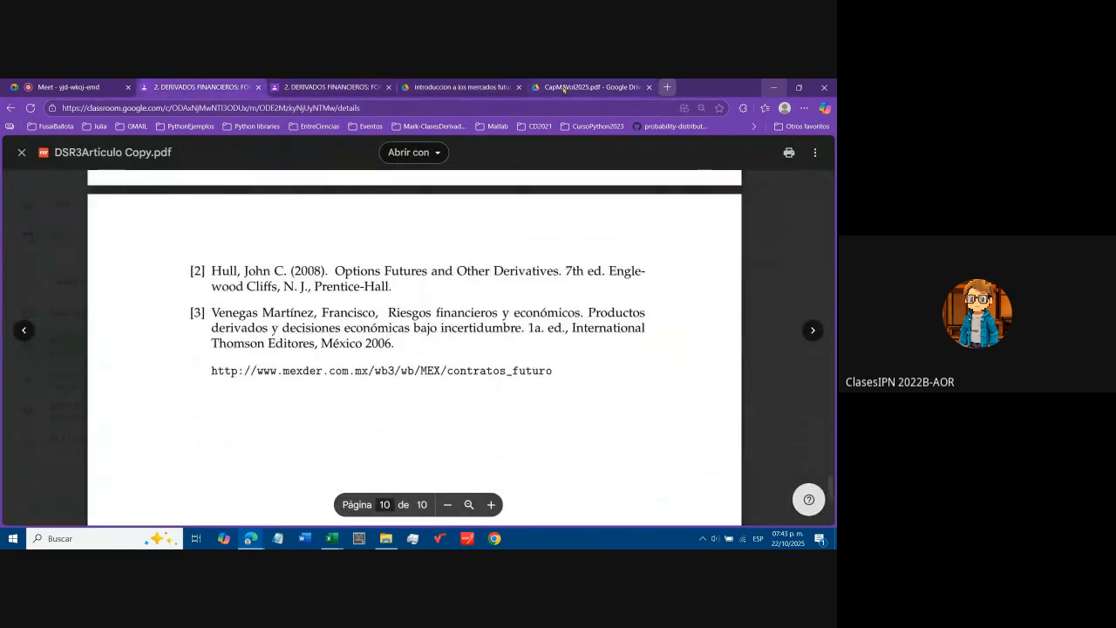
pyautogui.click(591, 87)
pyautogui.scroll(10, 433, 302)
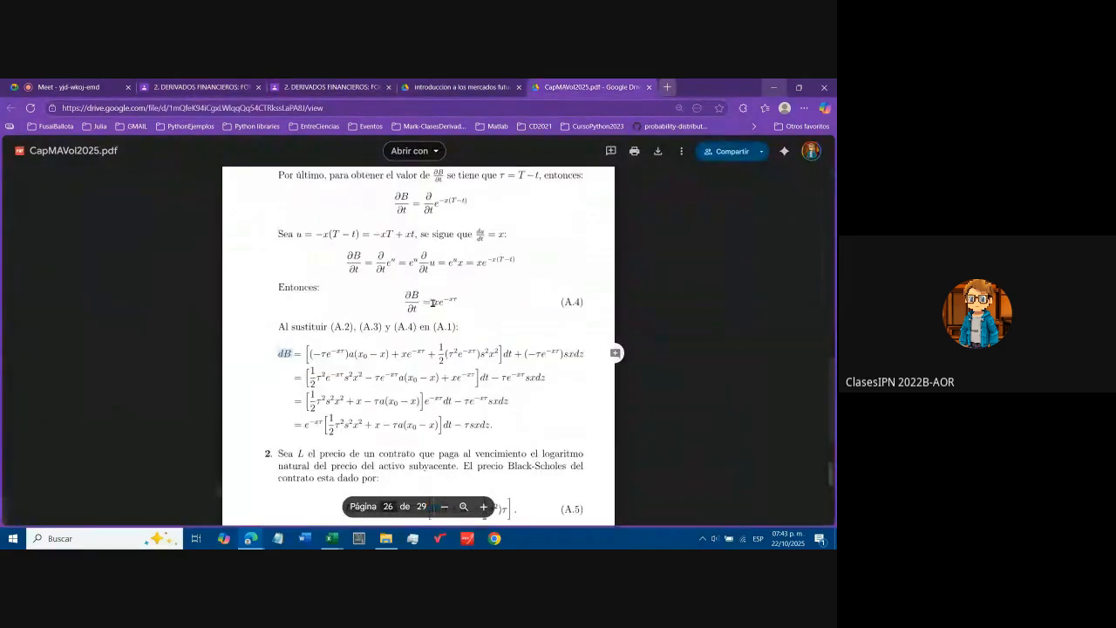
pyautogui.scroll(10, 432, 303)
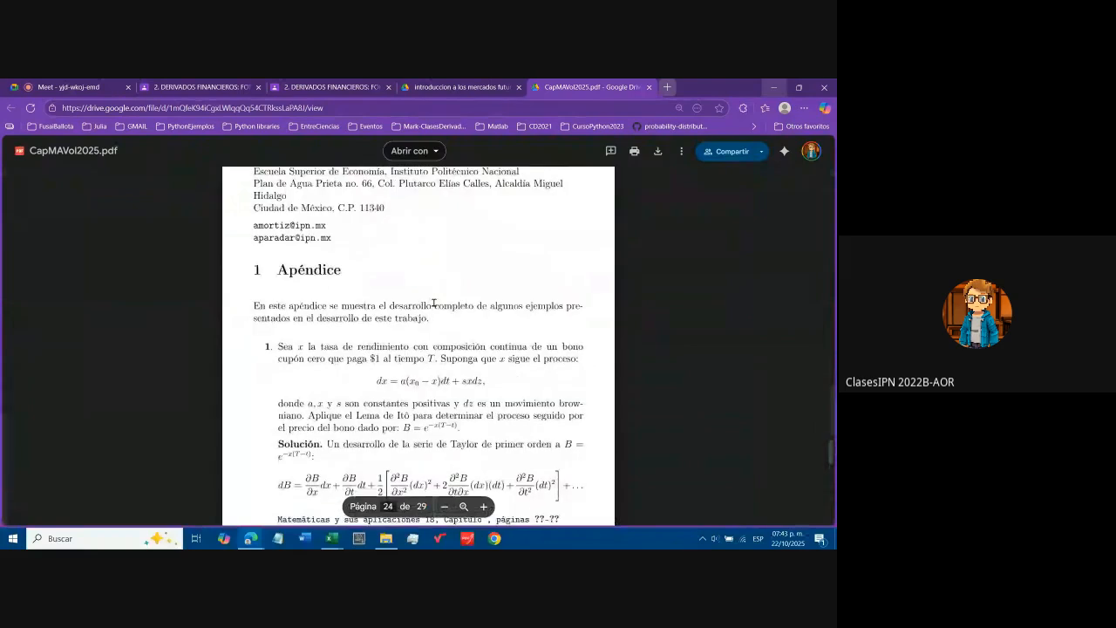
pyautogui.scroll(-3, 429, 329)
pyautogui.scroll(2, 427, 325)
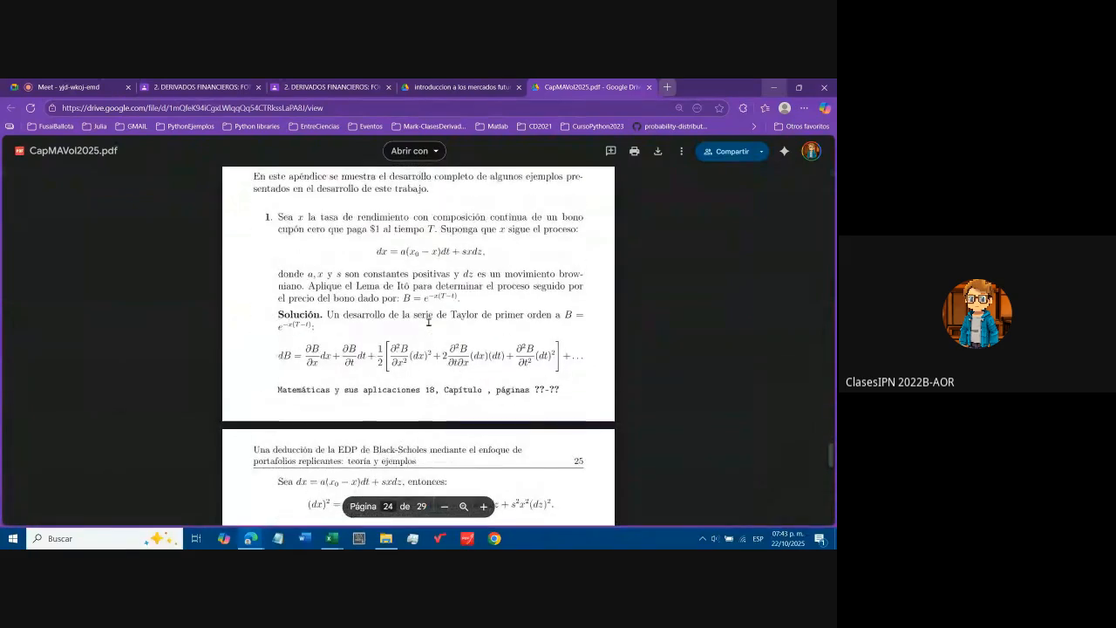
pyautogui.scroll(-4, 424, 321)
pyautogui.scroll(20, 427, 319)
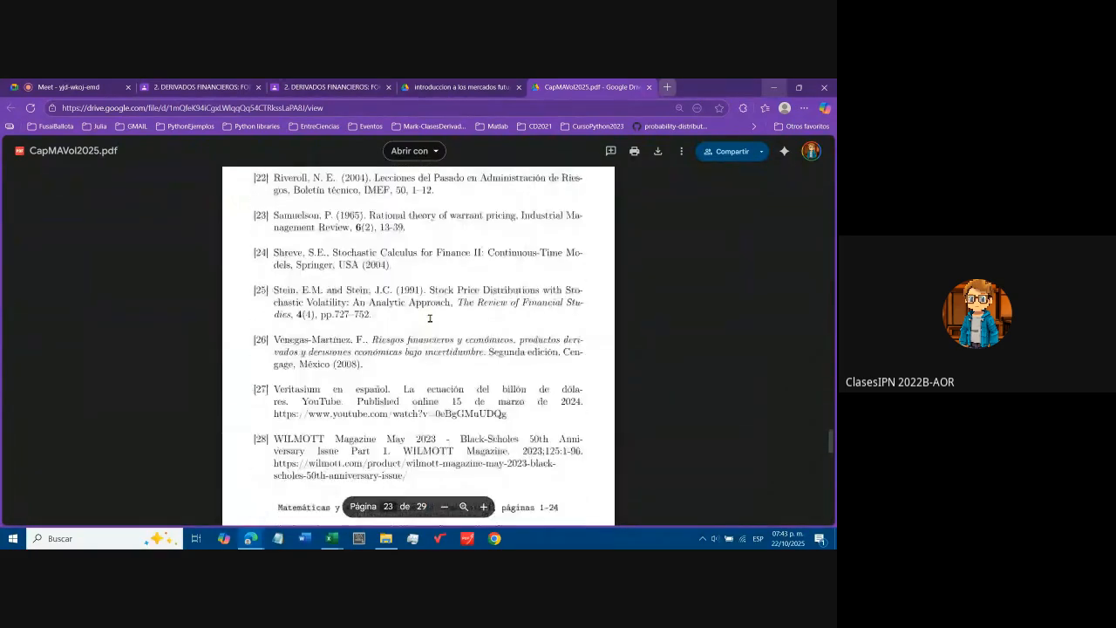
pyautogui.scroll(20, 429, 318)
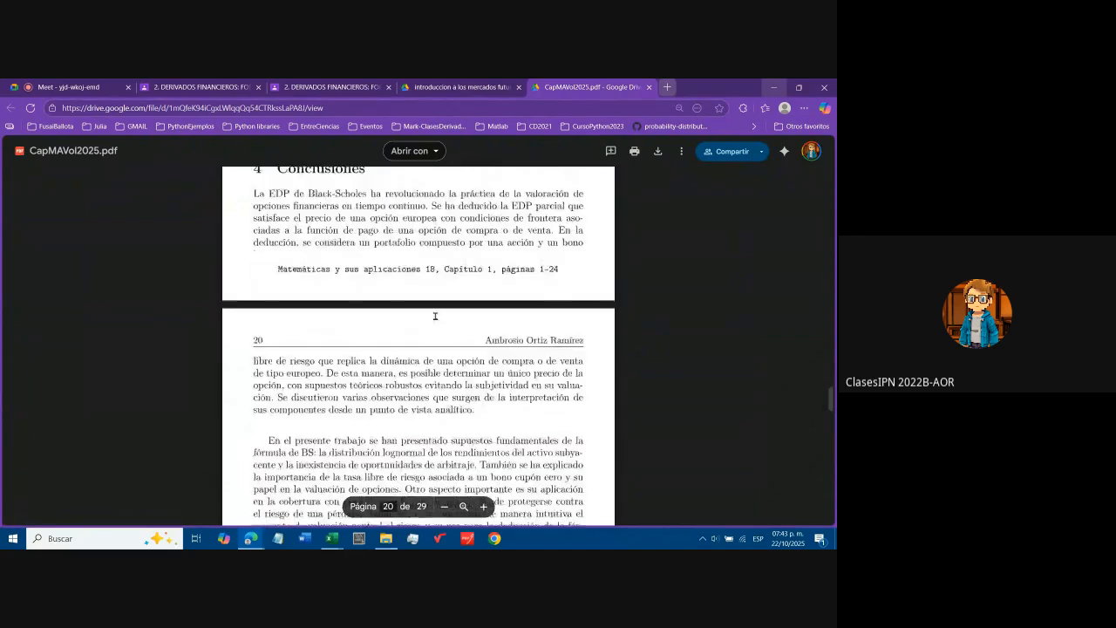
pyautogui.scroll(20, 440, 315)
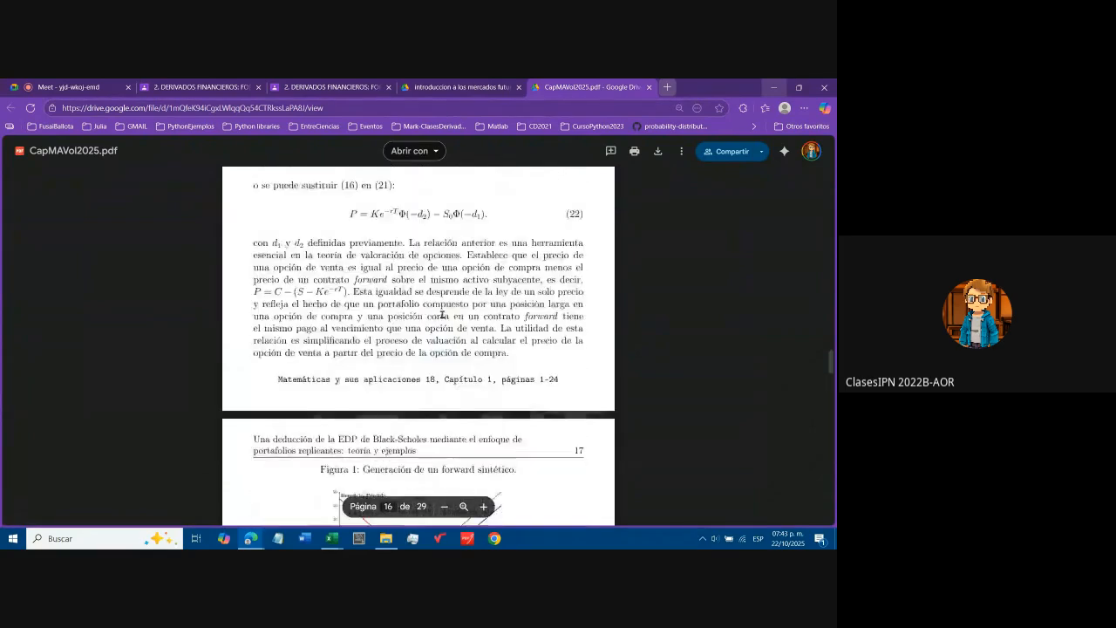
pyautogui.scroll(20, 453, 318)
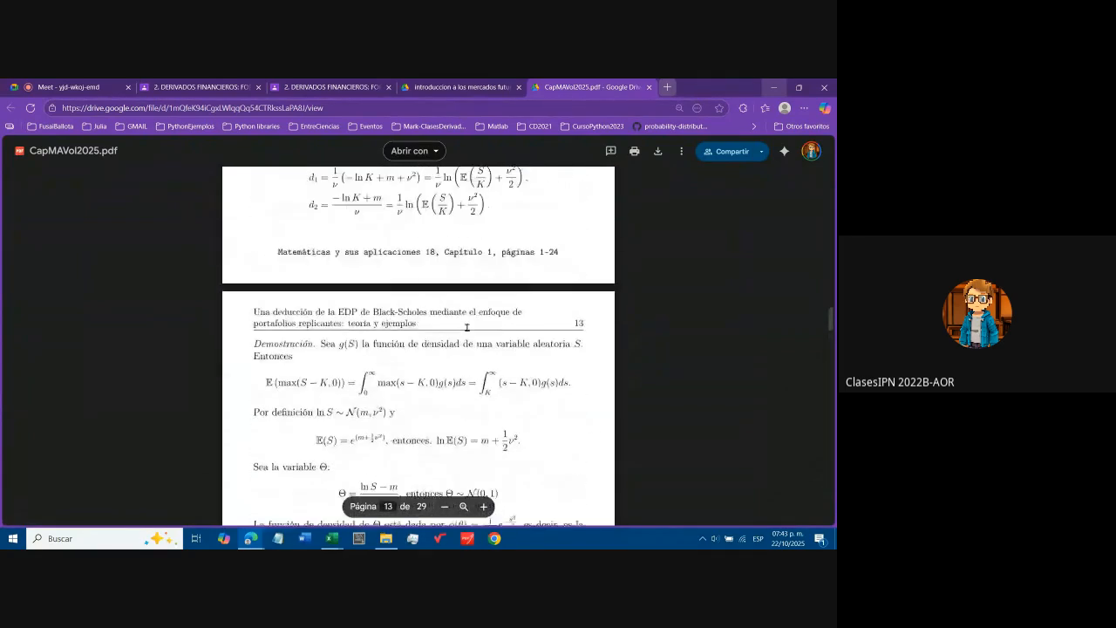
pyautogui.scroll(20, 472, 338)
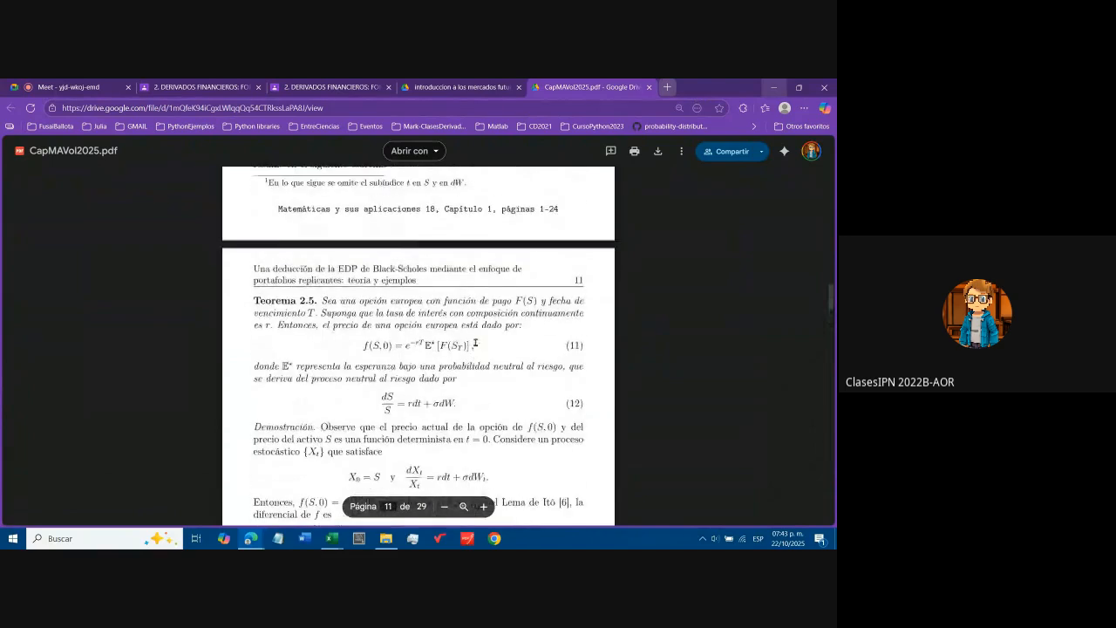
pyautogui.scroll(15, 477, 347)
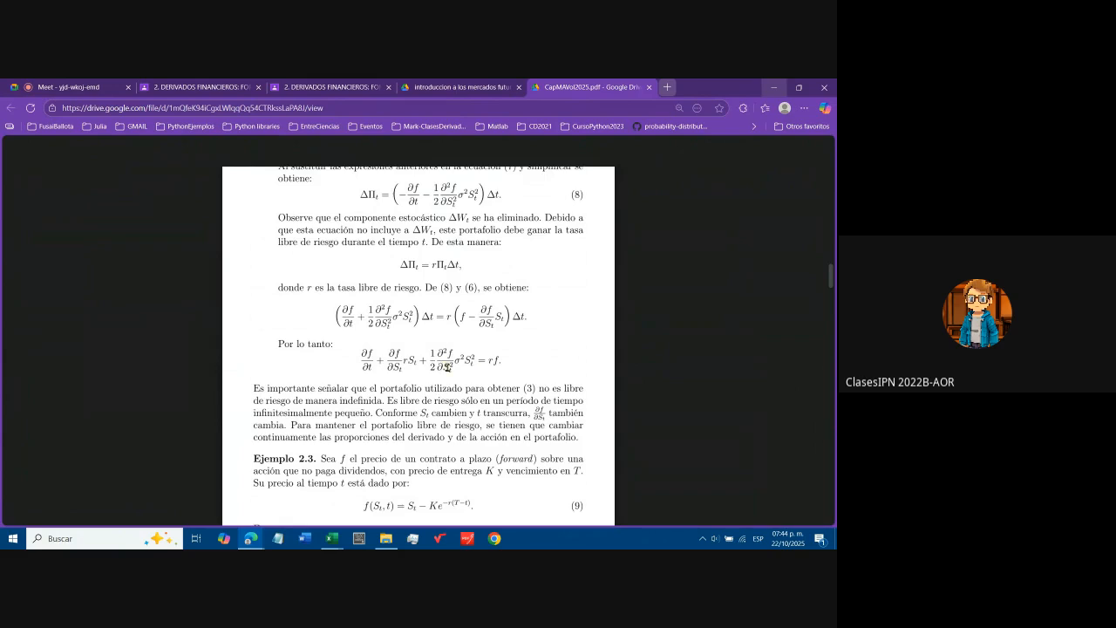
pyautogui.moveTo(355, 356); pyautogui.dragTo(504, 365)
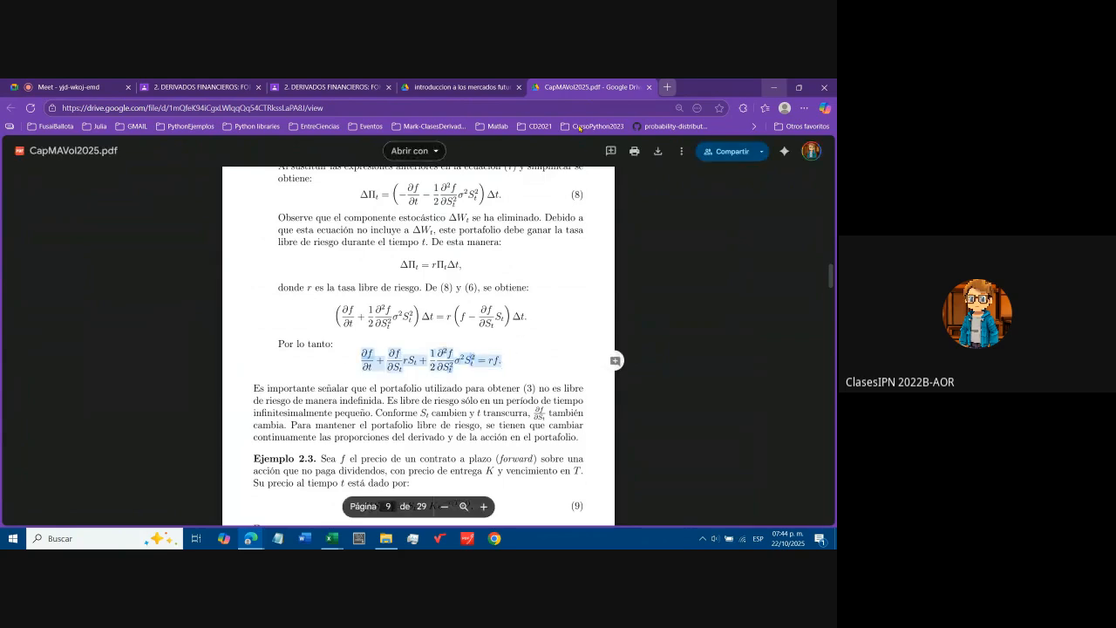
# Revisit DSR3Articulo Copy.pdf, and highlight the forward pricing formulas of Cuadro 1 in FormularioForwards2025-BBB Copy.pdf
pyautogui.click(479, 88)
pyautogui.click(331, 87)
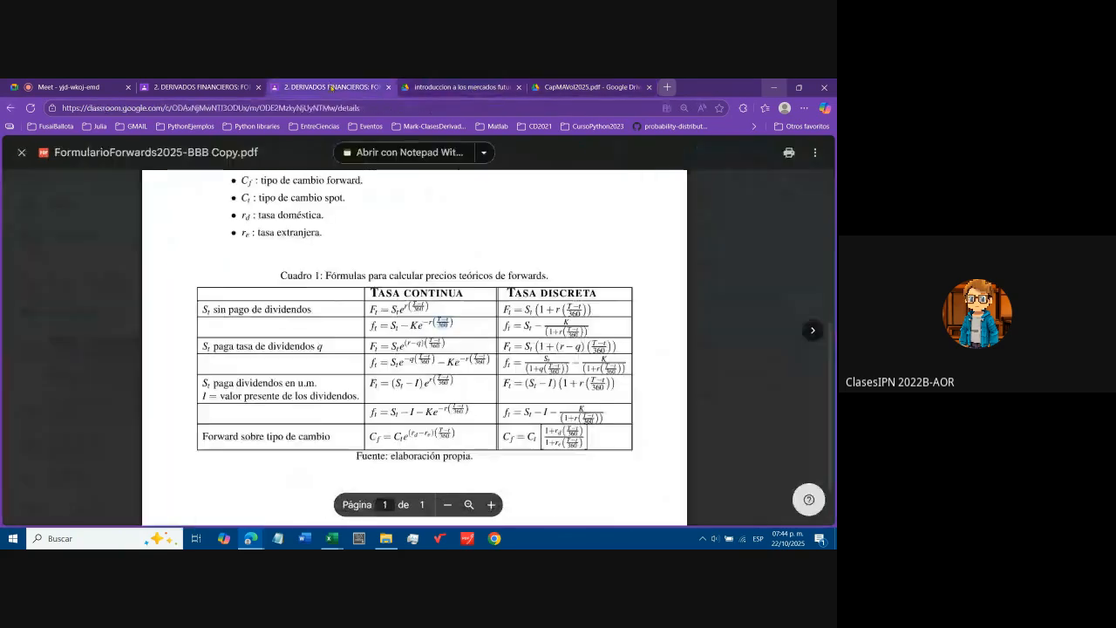
pyautogui.click(213, 86)
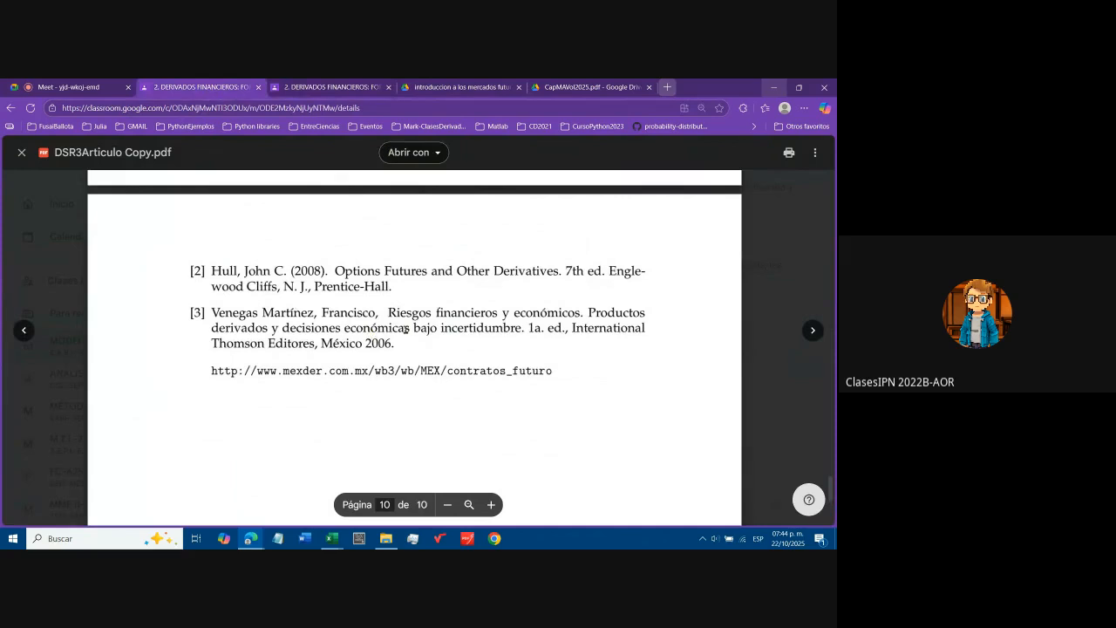
pyautogui.scroll(8, 366, 309)
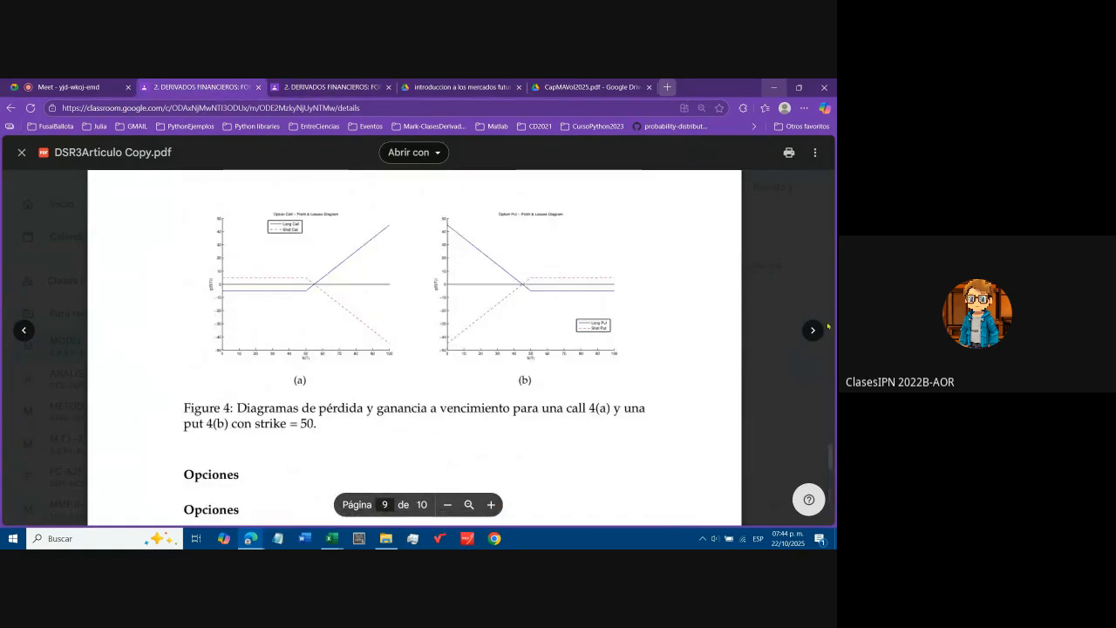
pyautogui.moveTo(826, 469); pyautogui.dragTo(763, 202)
pyautogui.click(316, 91)
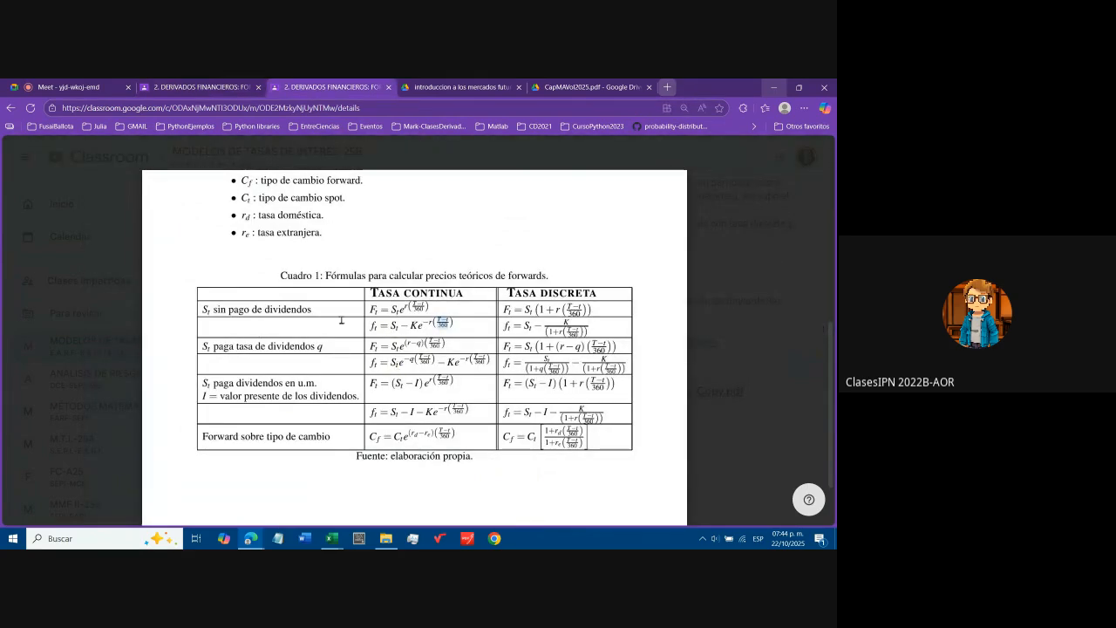
pyautogui.moveTo(375, 309); pyautogui.dragTo(593, 438)
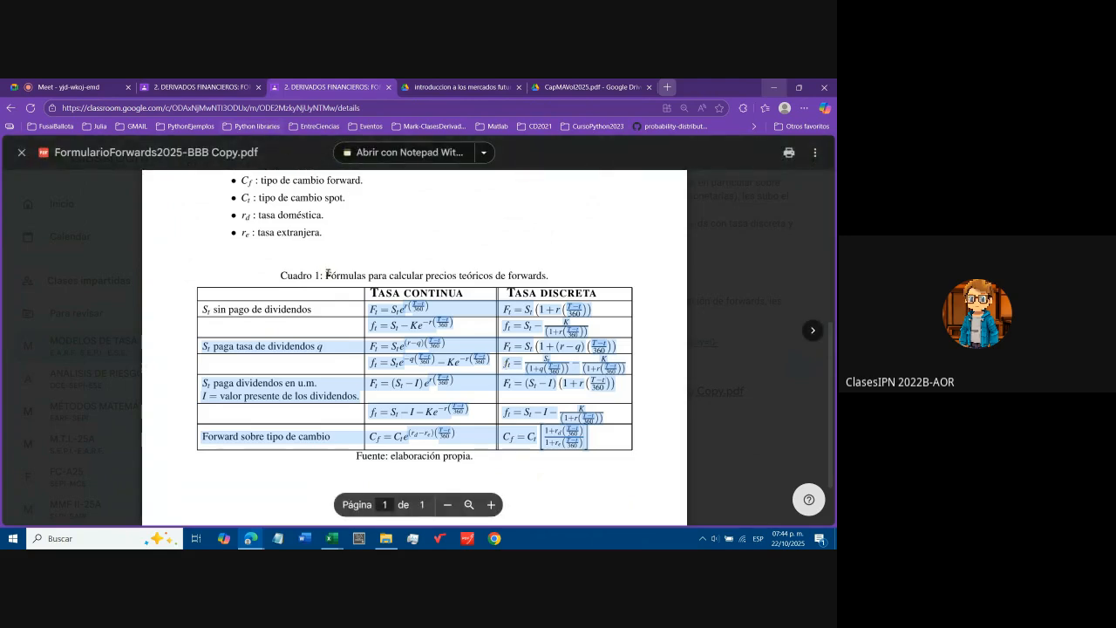
# Close CapMAVol2025.pdf and the Hull book on futures and options markets
pyautogui.click(596, 88)
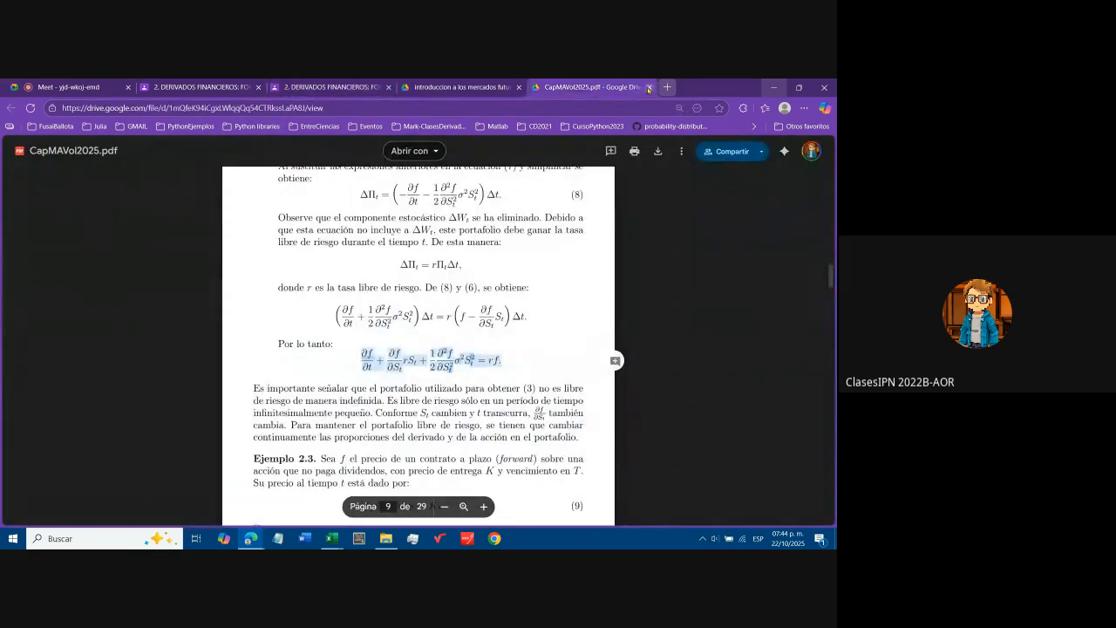
pyautogui.click(648, 87)
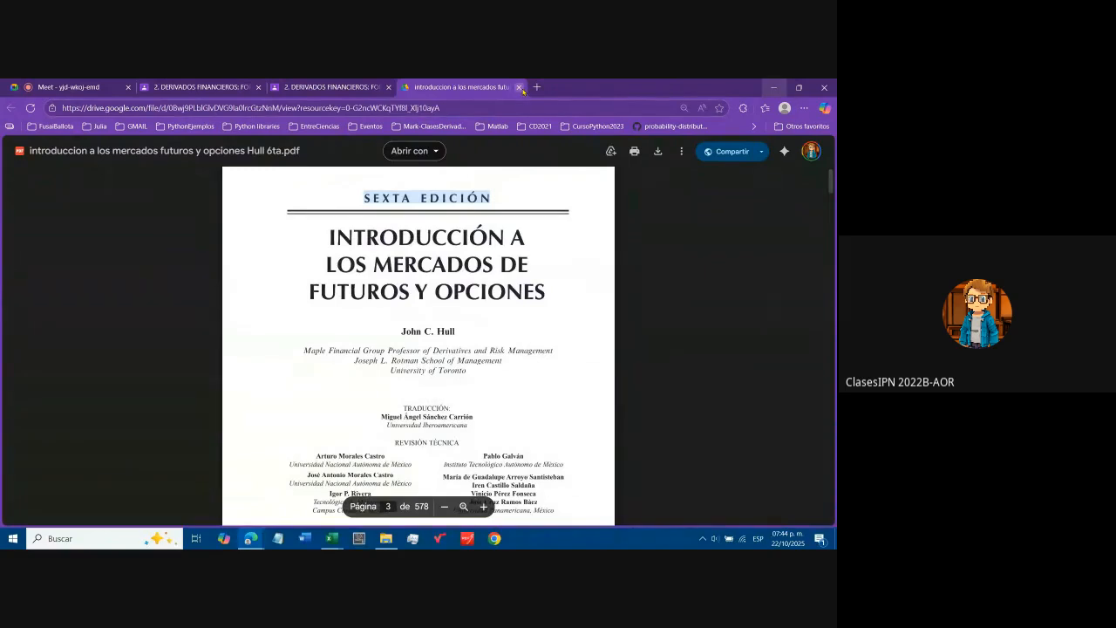
pyautogui.click(519, 87)
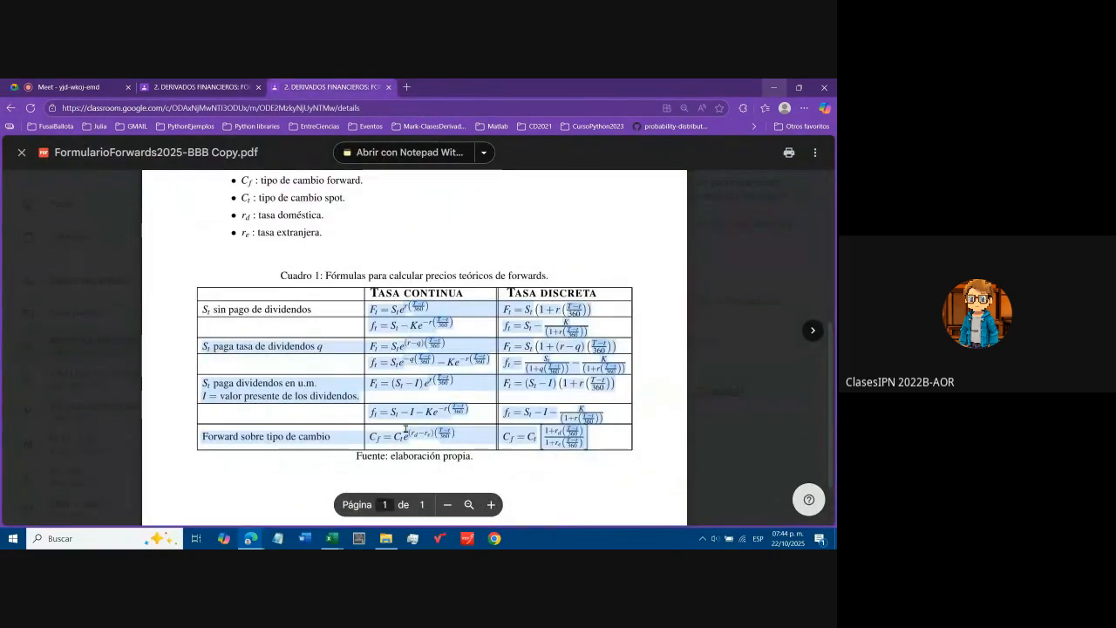
# Switch to the Excel workbook Libro1_Solución-2019.xlsm and go to cell A3 at the Tasa forward exercise statement
pyautogui.moveTo(331, 538)
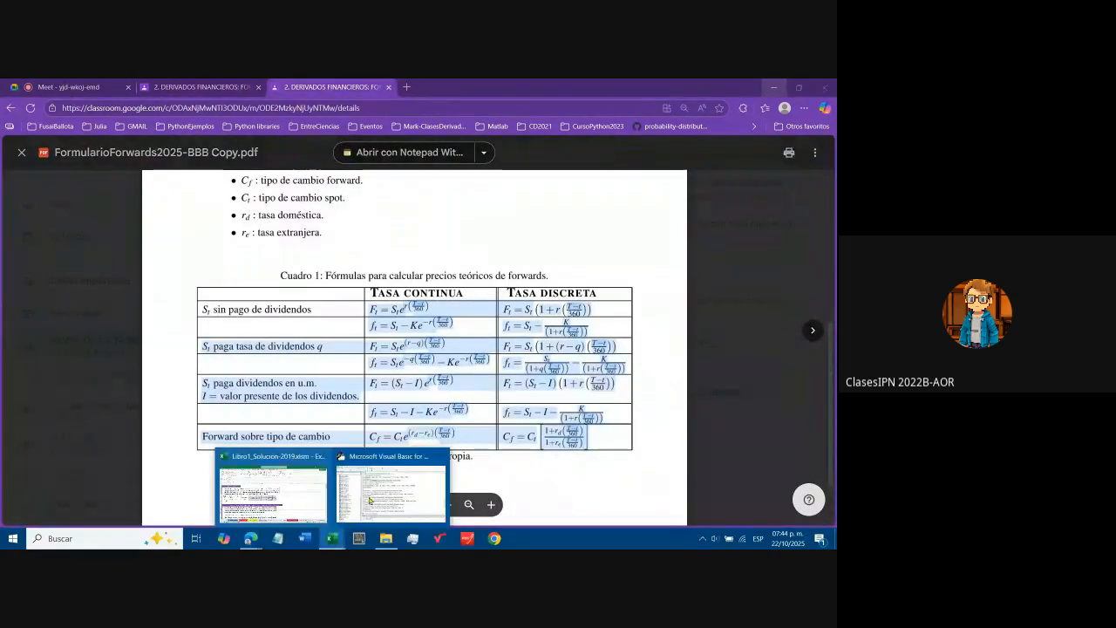
pyautogui.click(286, 502)
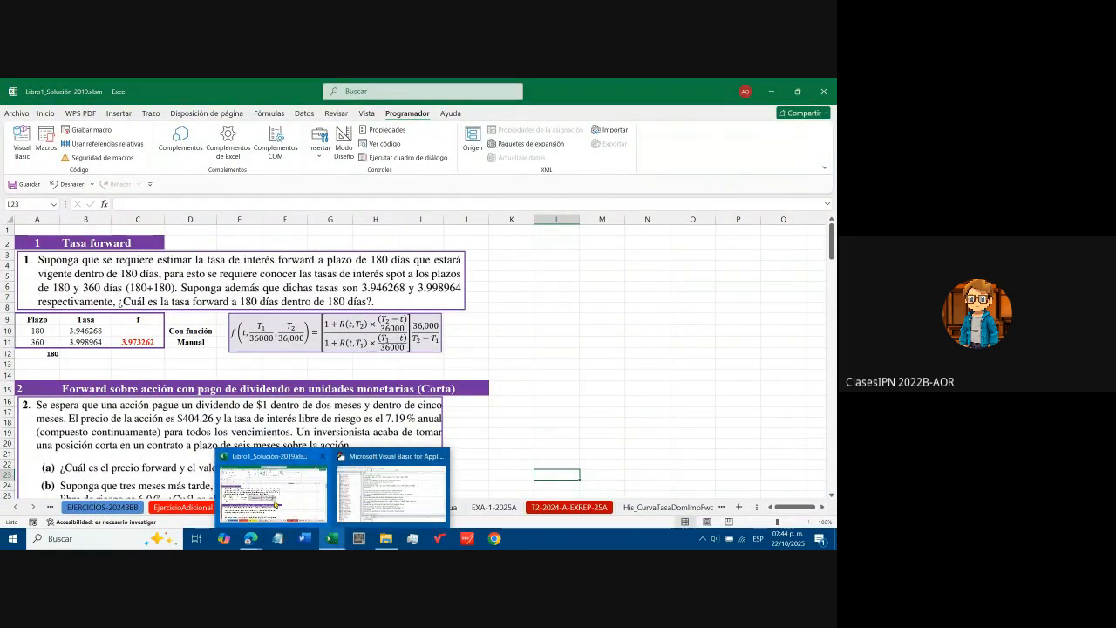
pyautogui.click(530, 318)
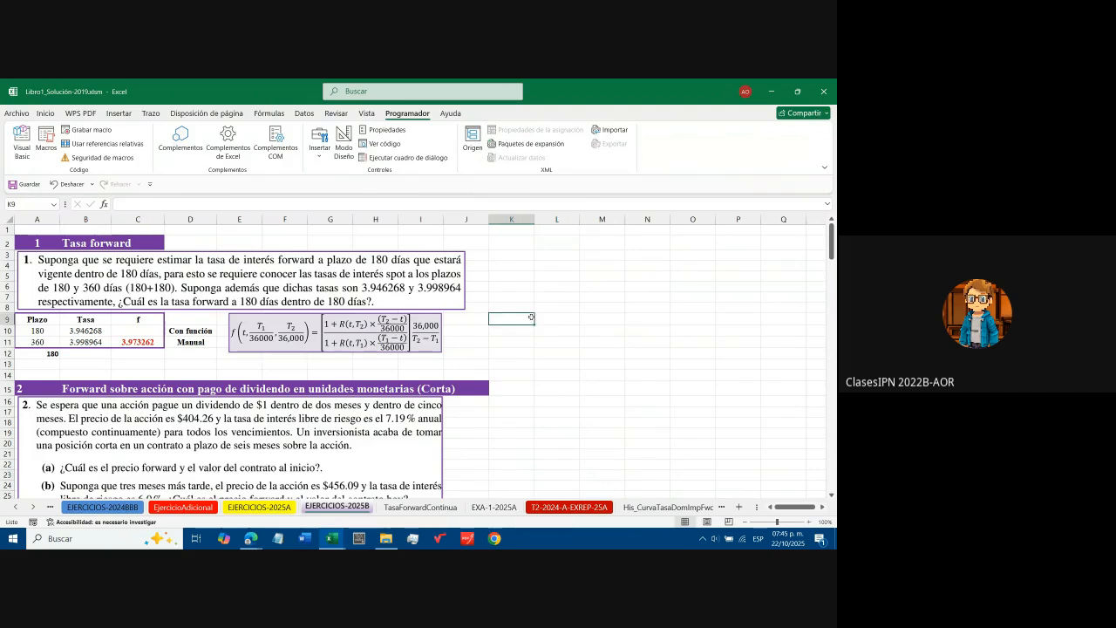
pyautogui.press('Left')
pyautogui.press('Left')
pyautogui.press('Left')
pyautogui.press('Left')
pyautogui.press('Left')
pyautogui.press('Left')
pyautogui.press('Left')
pyautogui.press('Left')
pyautogui.press('Left')
pyautogui.press('Left')
pyautogui.press('Up')
pyautogui.press('Up')
pyautogui.press('Up')
pyautogui.press('Up')
pyautogui.press('Up')
pyautogui.press('Up')
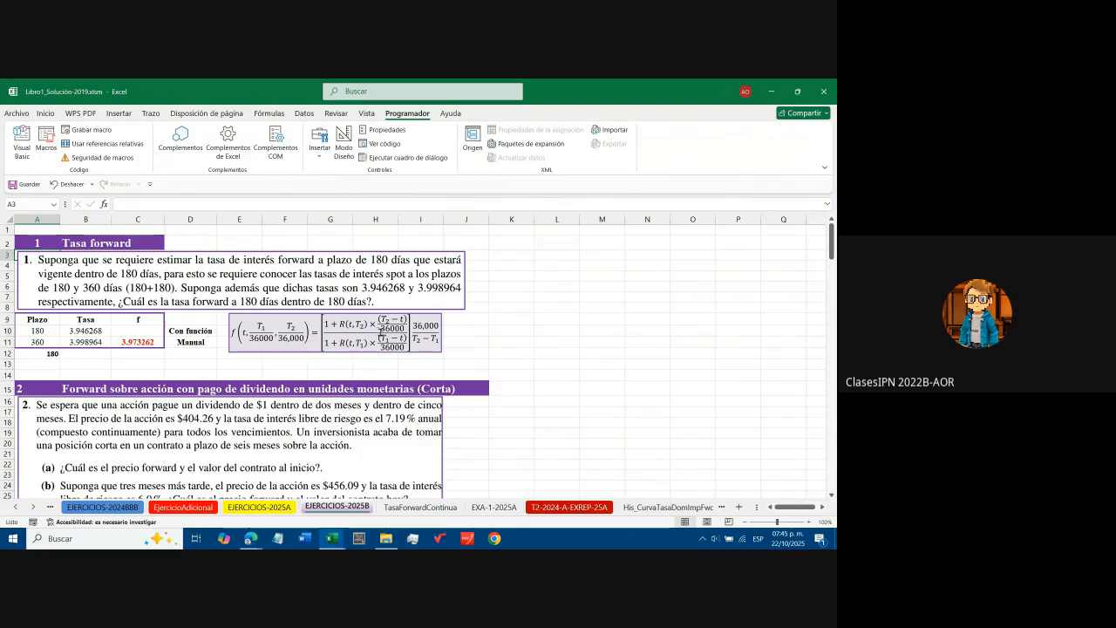
# Compare the forward rate formula of exercise 1 on the EJERCICIOS-2025B sheet with the one on EJERCICIOS-2025A
pyautogui.click(357, 327)
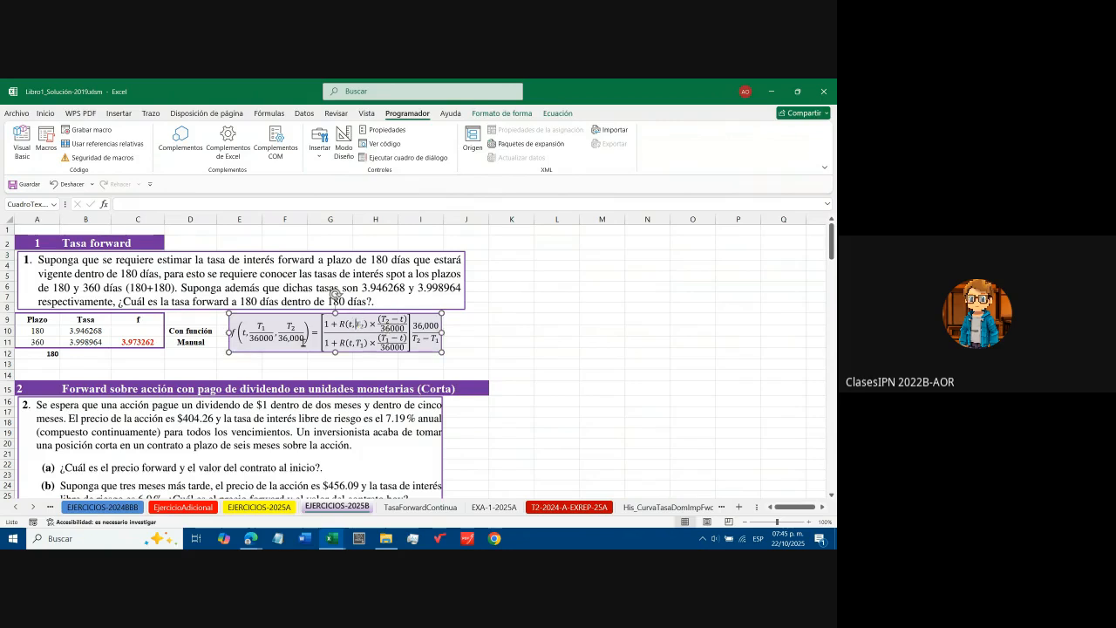
pyautogui.click(514, 335)
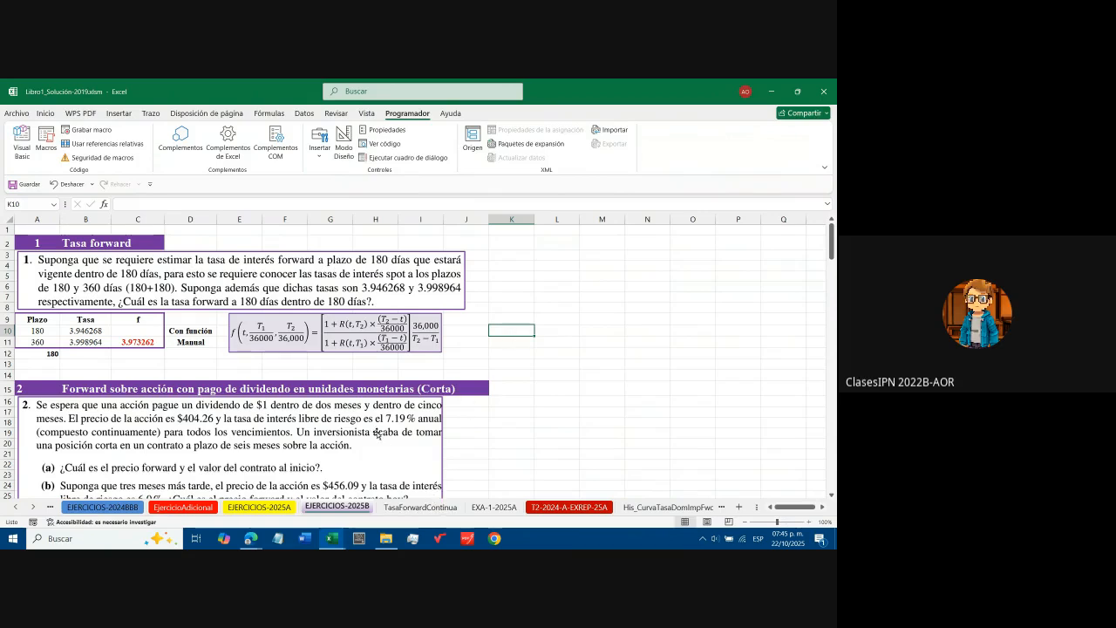
pyautogui.click(259, 506)
pyautogui.scroll(15, 326, 379)
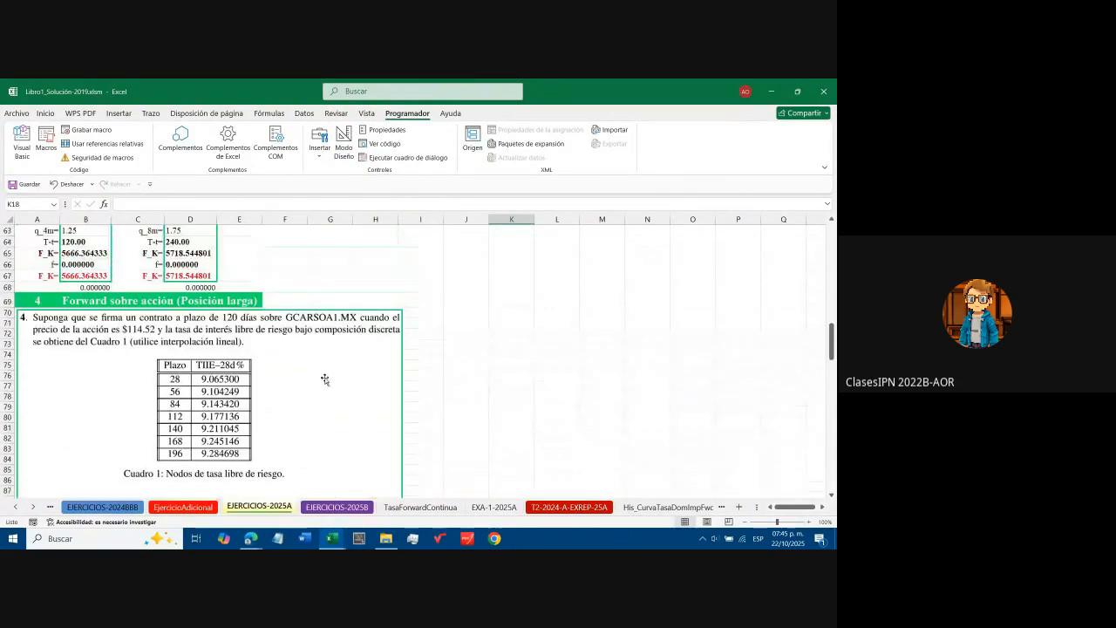
pyautogui.scroll(8, 326, 380)
pyautogui.click(337, 331)
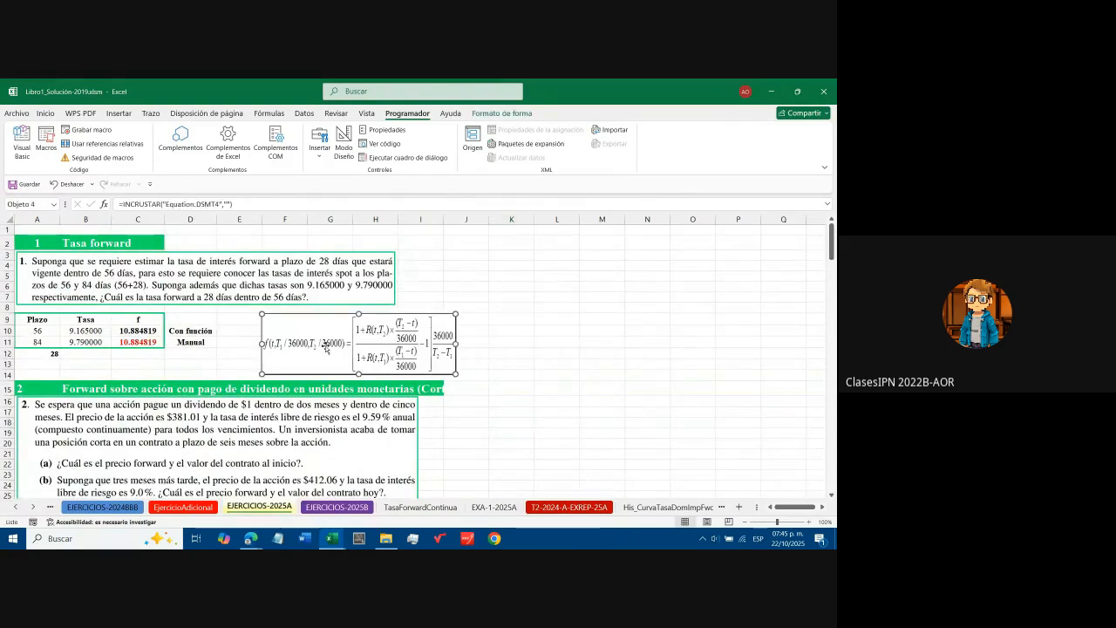
pyautogui.click(336, 507)
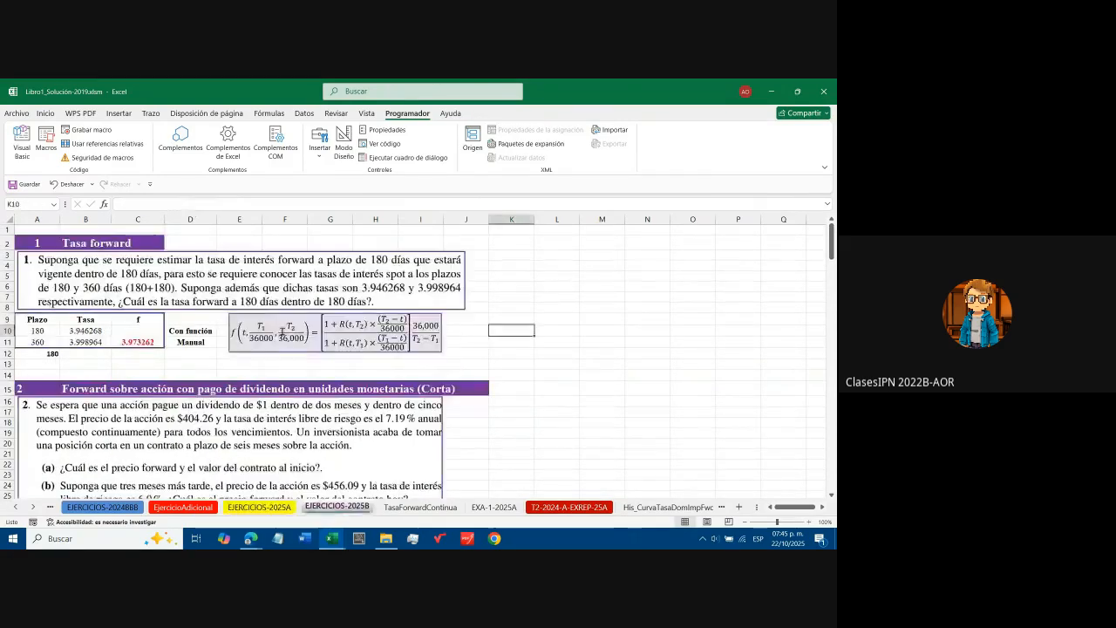
pyautogui.press('Left')
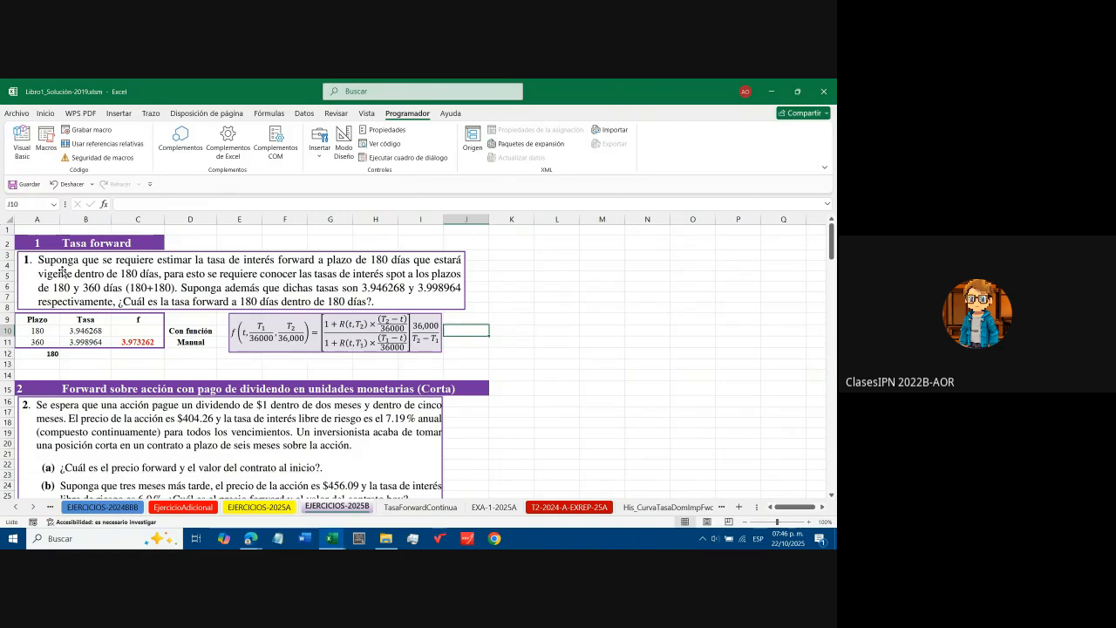
pyautogui.press('Up')
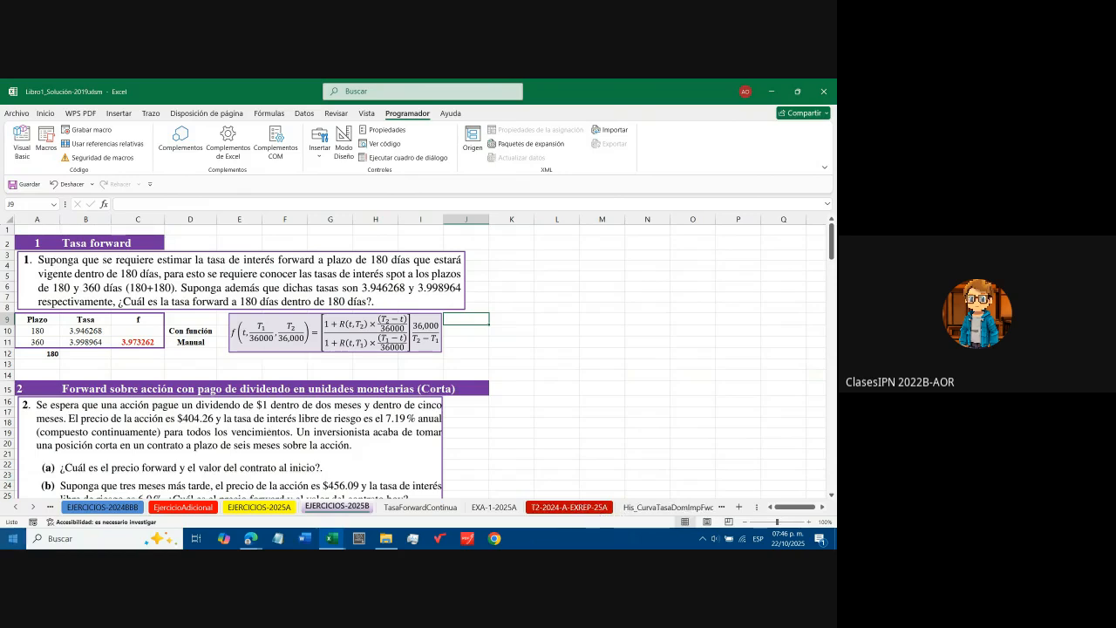
# Open the HisCurvaTasaExImpFwds sheet and go to the first record of the rate curve in cell C2
pyautogui.scroll(-3, 38, 513)
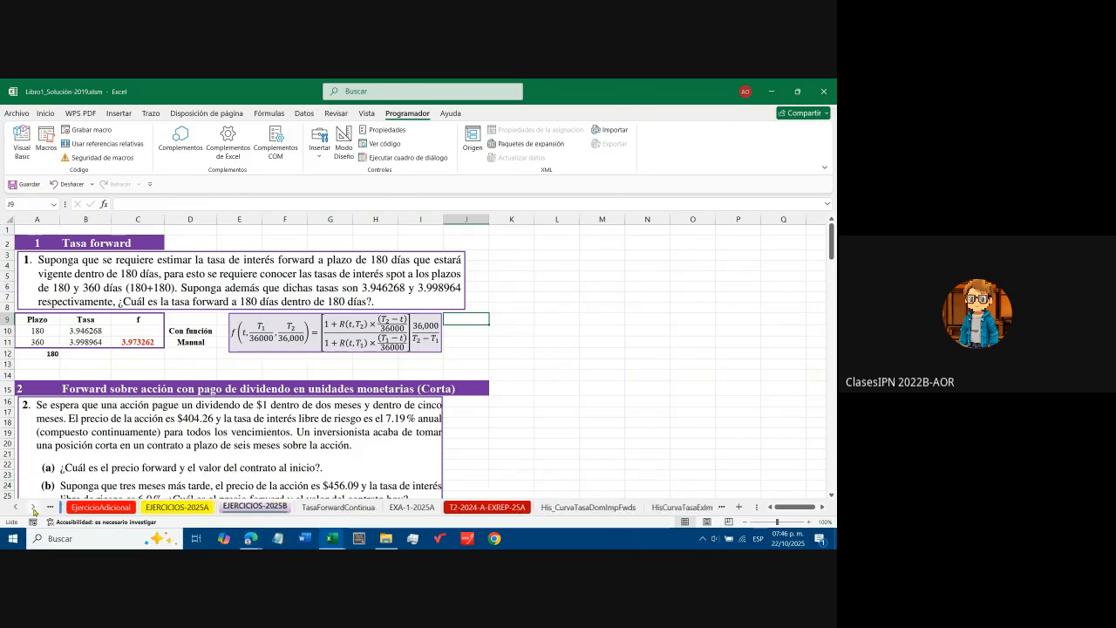
pyautogui.click(535, 507)
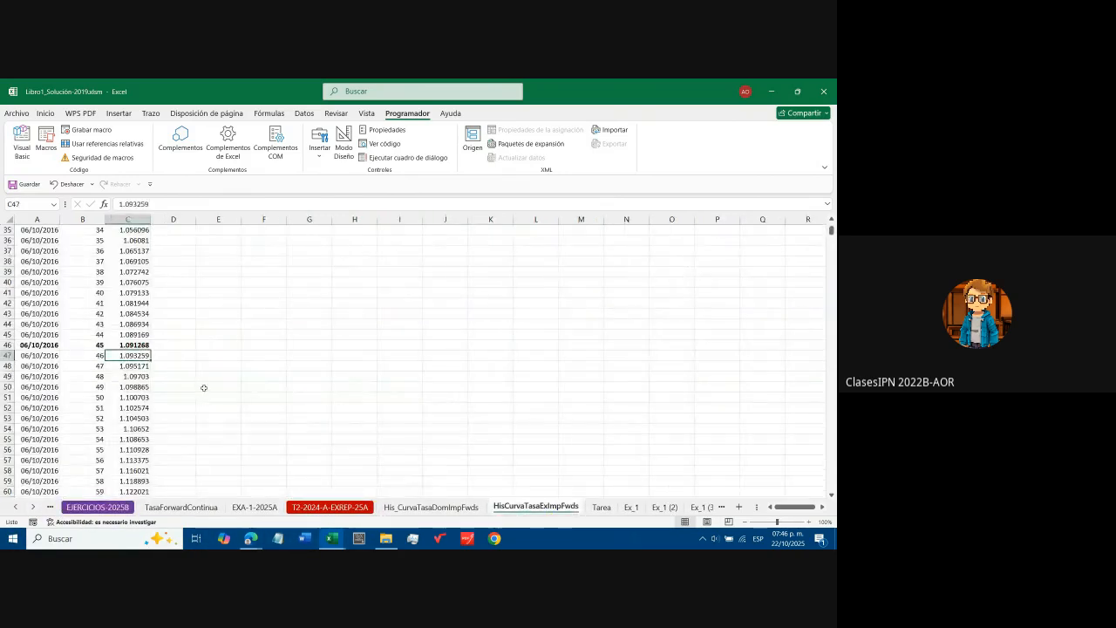
pyautogui.moveTo(831, 296); pyautogui.dragTo(831, 220)
pyautogui.click(35, 240)
pyautogui.click(127, 240)
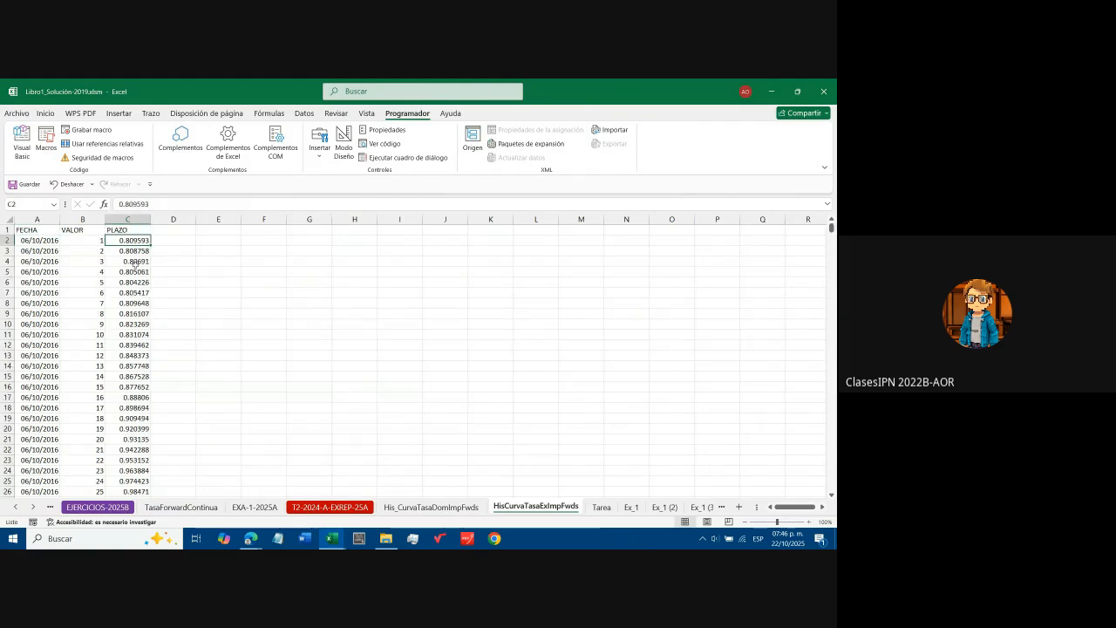
# Open the His_CurvaTasaDomImpFwds sheet and go to the first record of the domestic rate curve in cell C2
pyautogui.press('Left')
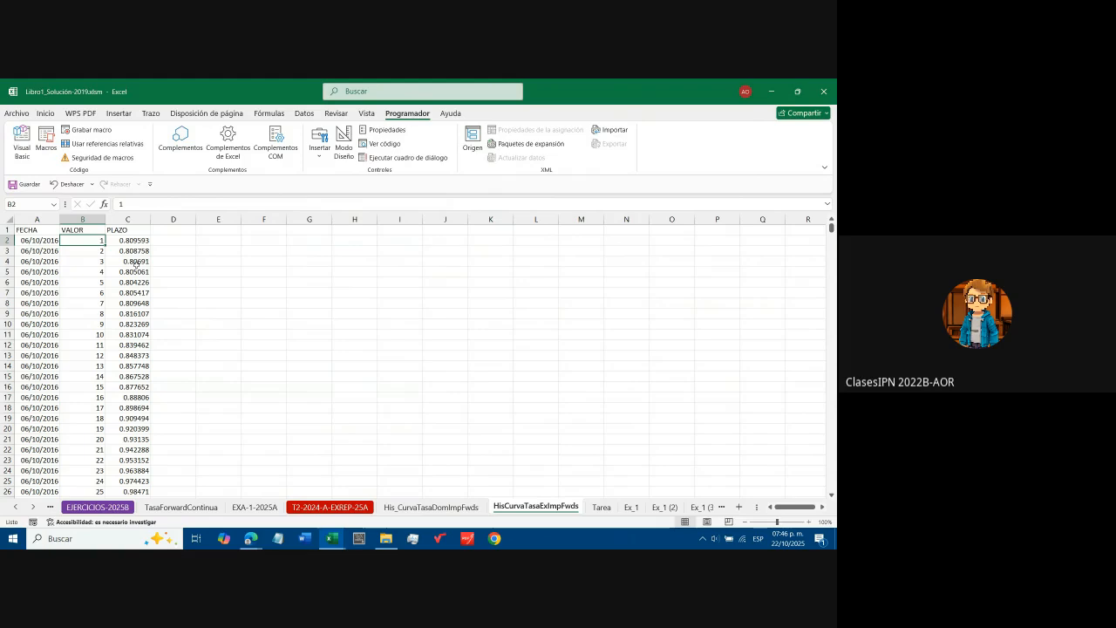
pyautogui.press('Right')
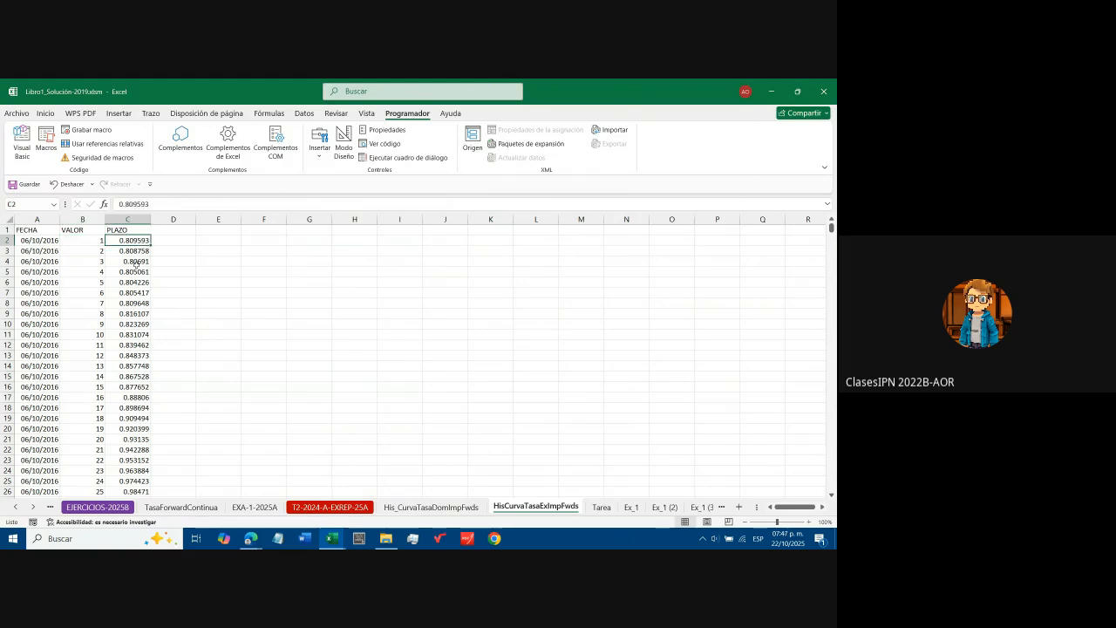
pyautogui.click(447, 510)
pyautogui.click(124, 282)
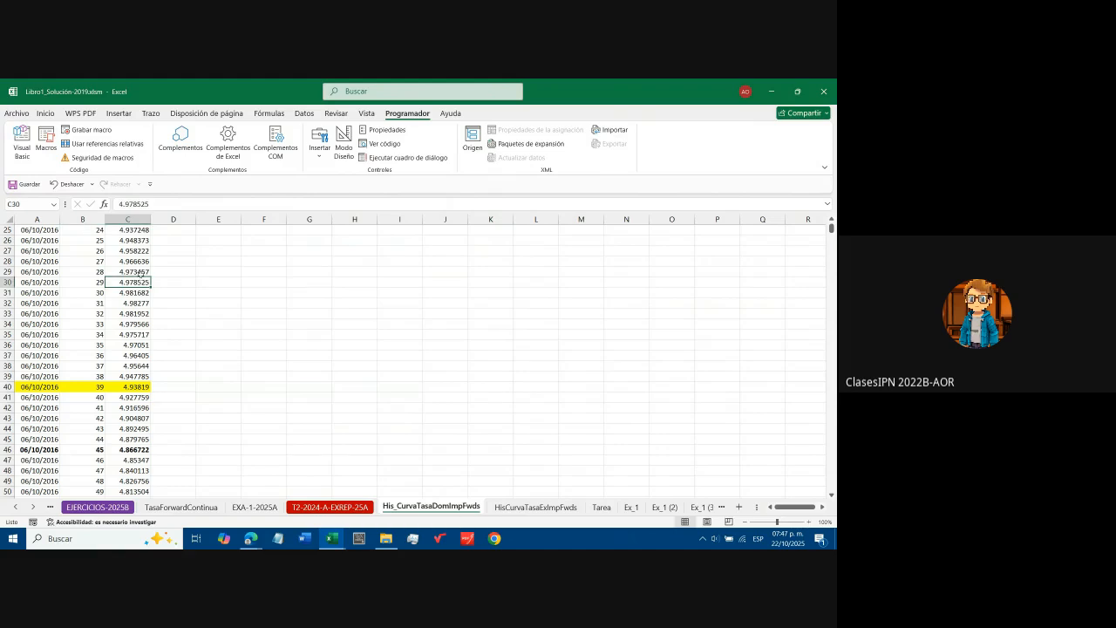
pyautogui.hotkey('ctrl', 'Up')
pyautogui.press('Down')
pyautogui.press('Left')
pyautogui.press('Left')
pyautogui.press('Right')
pyautogui.press('Right')
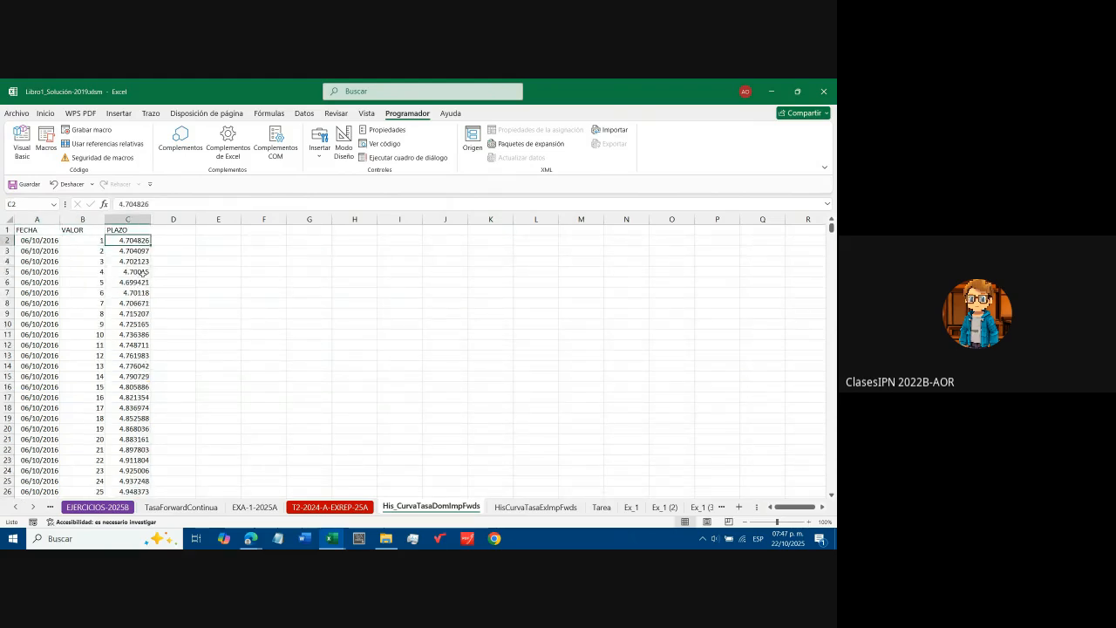
# Examine the extent of the date and term columns of the domestic curve down to their last records
pyautogui.press('Left')
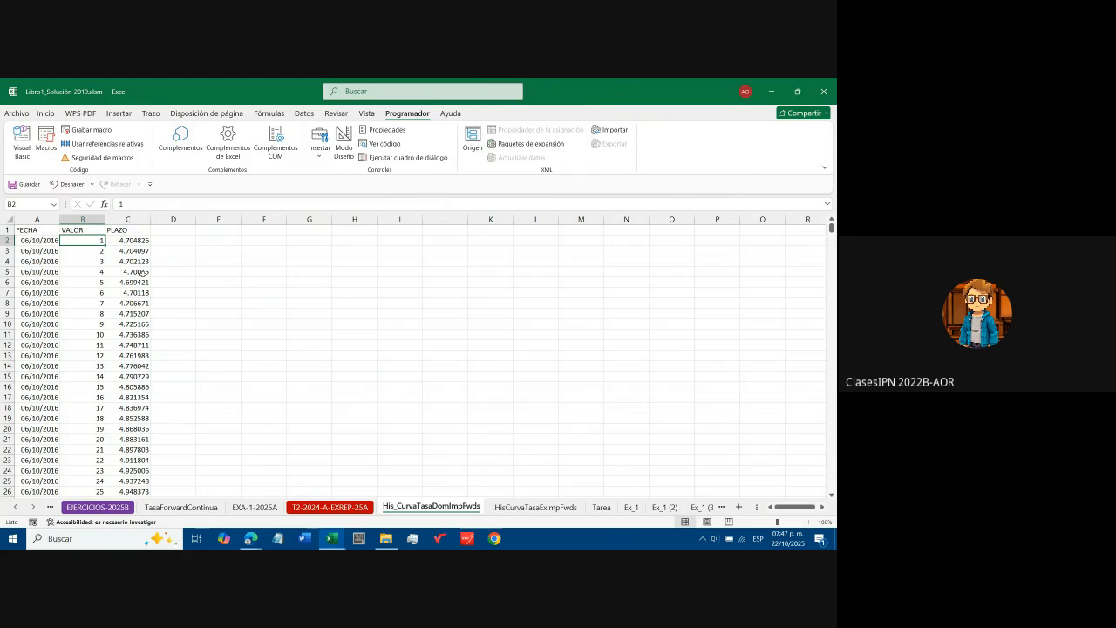
pyautogui.press('Left')
pyautogui.hotkey('ctrl', 'Down')
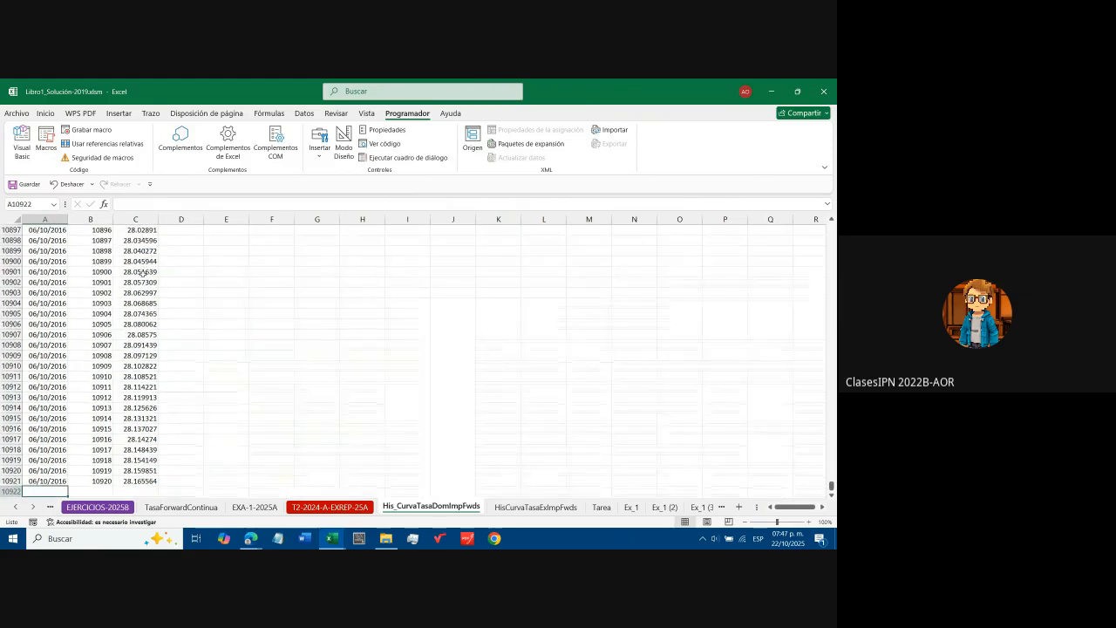
pyautogui.hotkey('ctrl', 'Up')
pyautogui.press('Down')
pyautogui.press('Right')
pyautogui.press('Up')
pyautogui.hotkey('ctrl', 'Down')
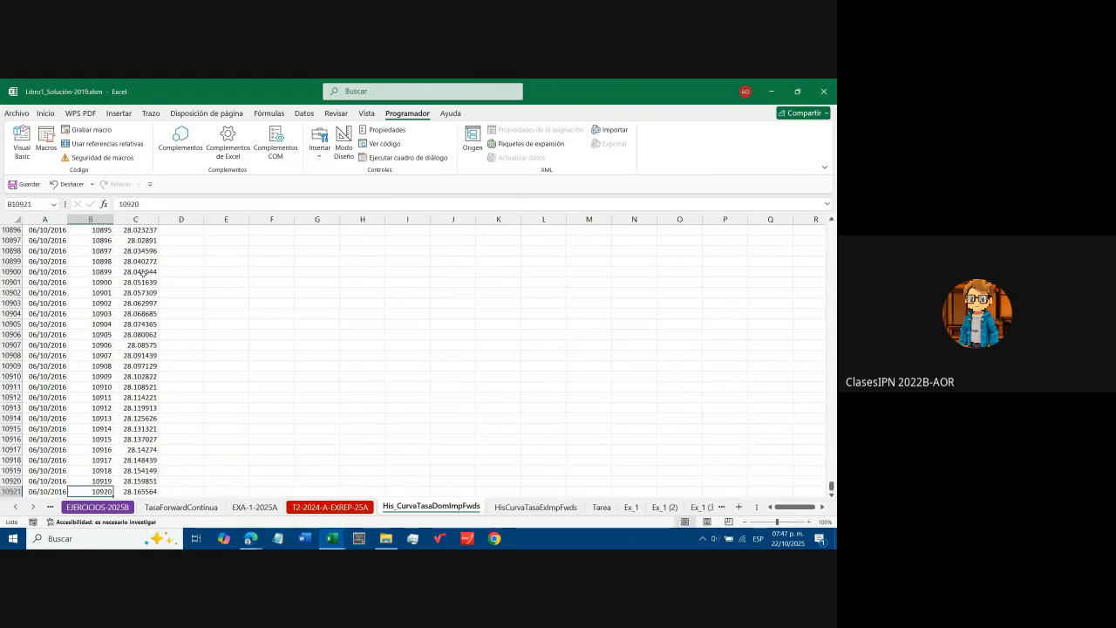
# Return to the start of the domestic curve and look through the first rates in column C, ending on C2
pyautogui.hotkey('ctrl', 'Up')
pyautogui.press('Down')
pyautogui.press('Right')
pyautogui.press('Down')
pyautogui.press('Down')
pyautogui.press('Down')
pyautogui.press('Down')
pyautogui.press('Up')
pyautogui.press('Up')
pyautogui.press('Up')
pyautogui.press('Up')
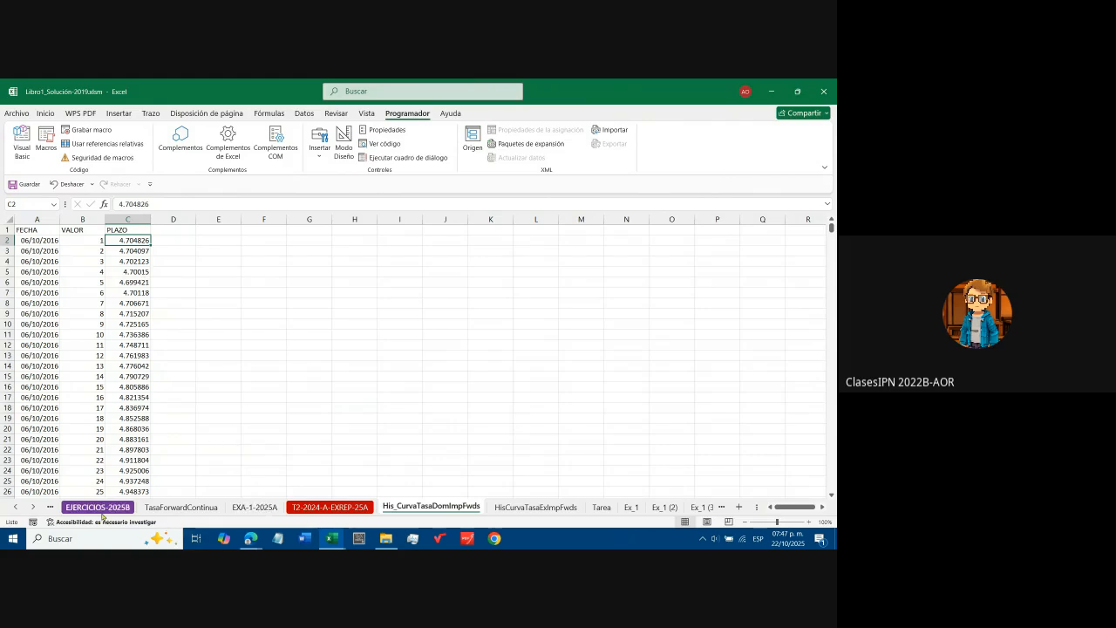
# Open the EJERCICIOS-2025B sheet and review the terms and spot rates of exercise 1 in cells A10 to B11
pyautogui.click(98, 508)
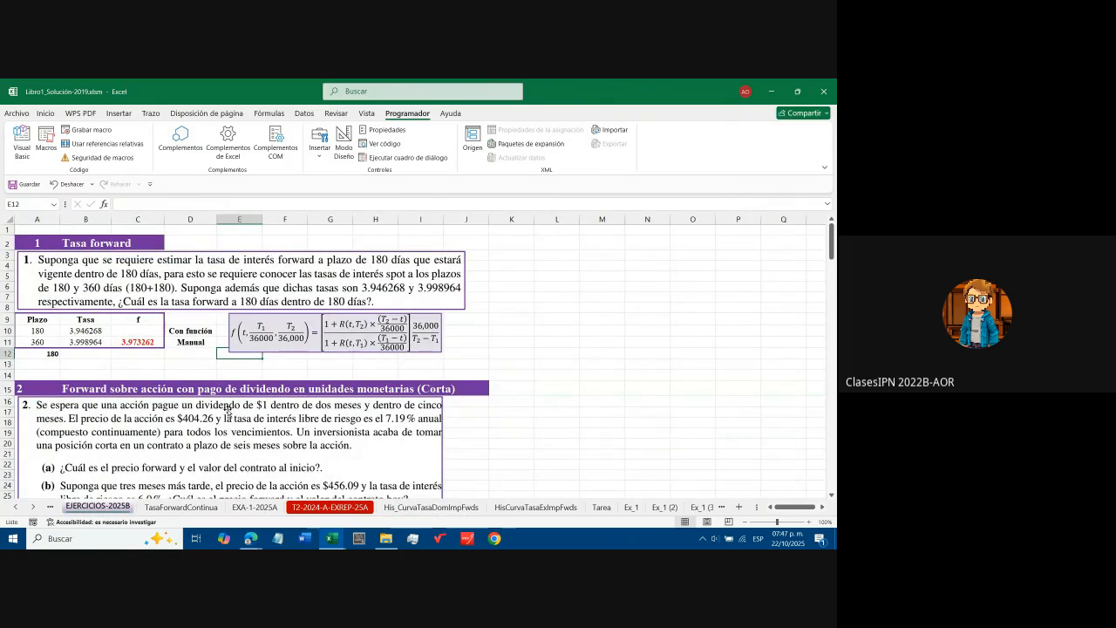
pyautogui.press('Left')
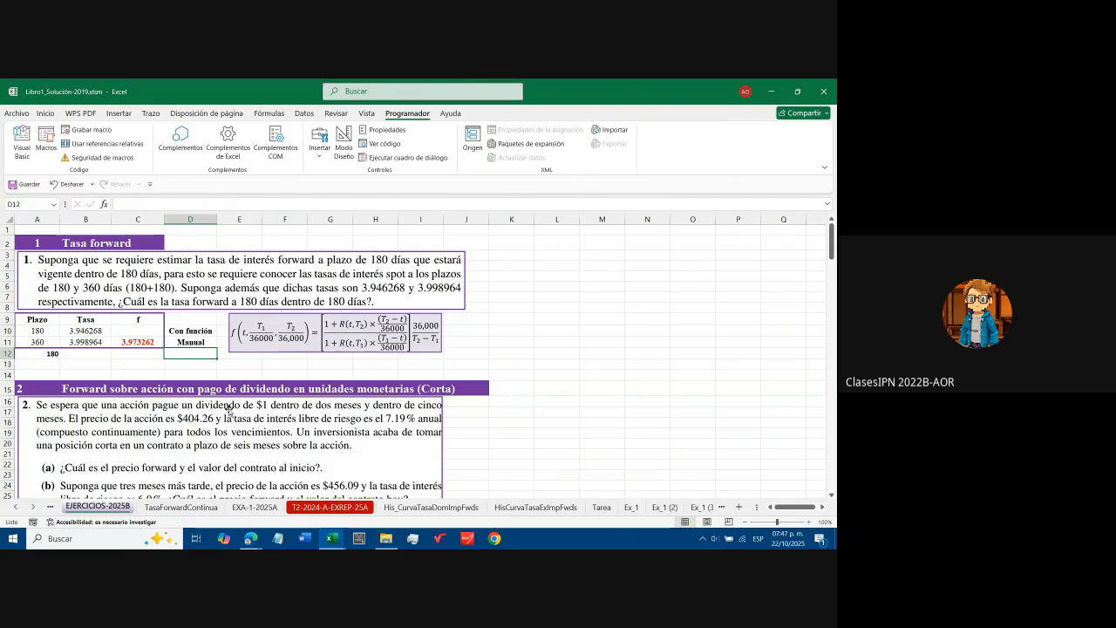
pyautogui.press('Left')
pyautogui.press('Left')
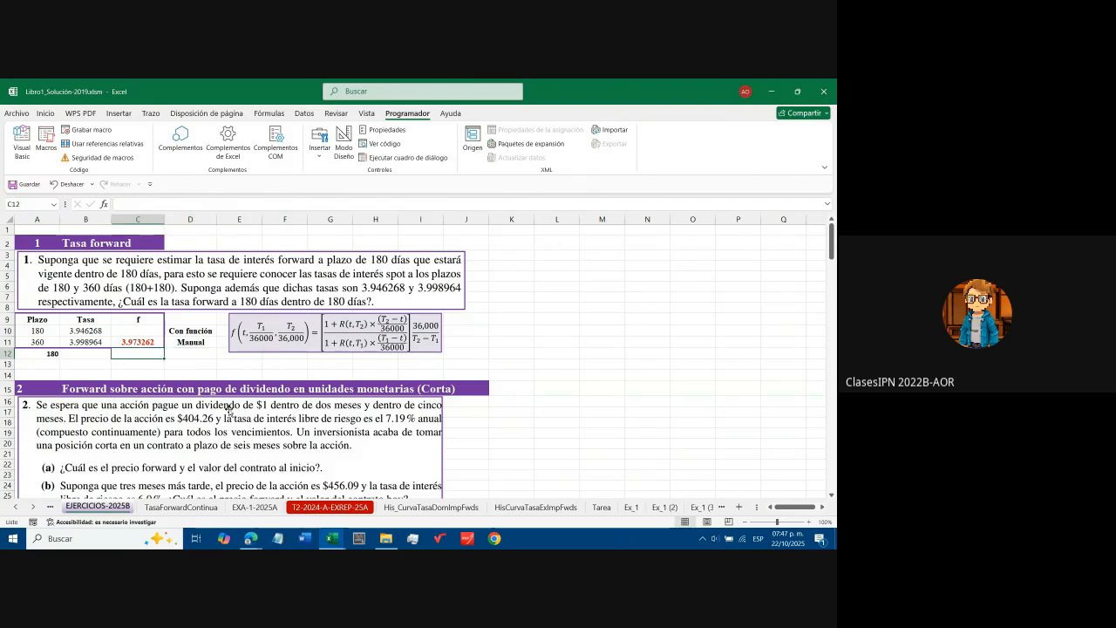
pyautogui.press('Up')
pyautogui.press('Up')
pyautogui.press('Left')
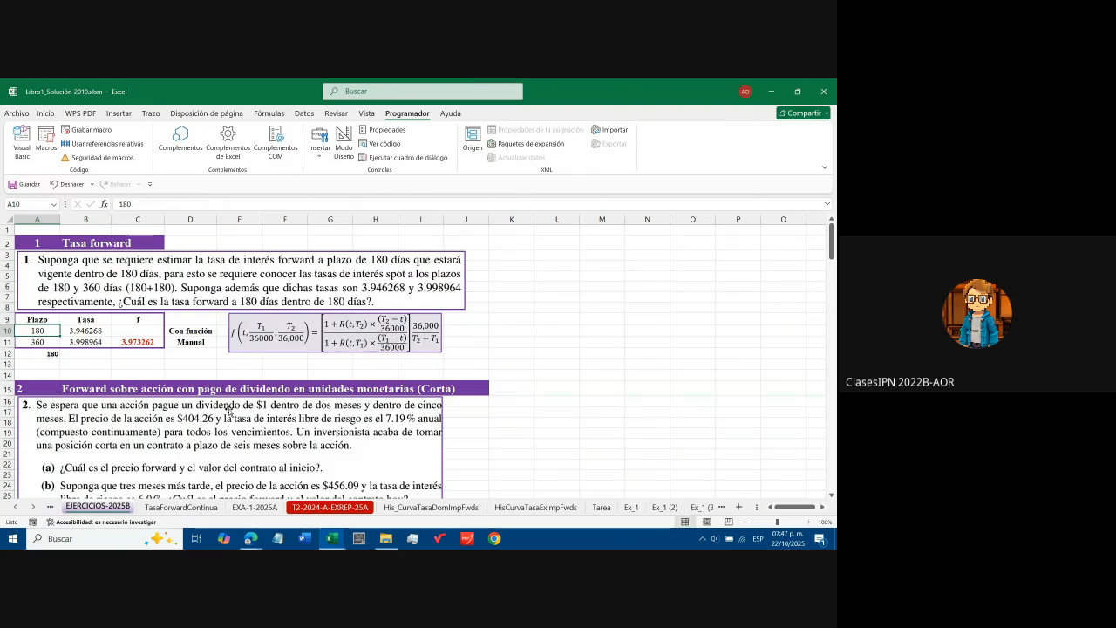
pyautogui.press('Down')
pyautogui.press('Up')
pyautogui.press('Right')
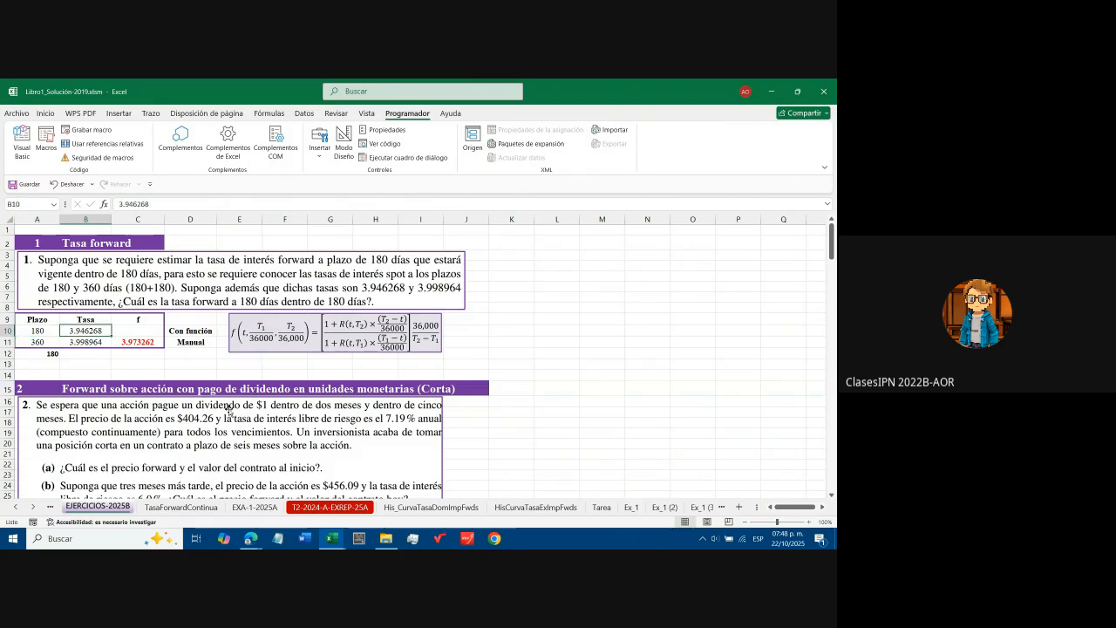
pyautogui.press('Down')
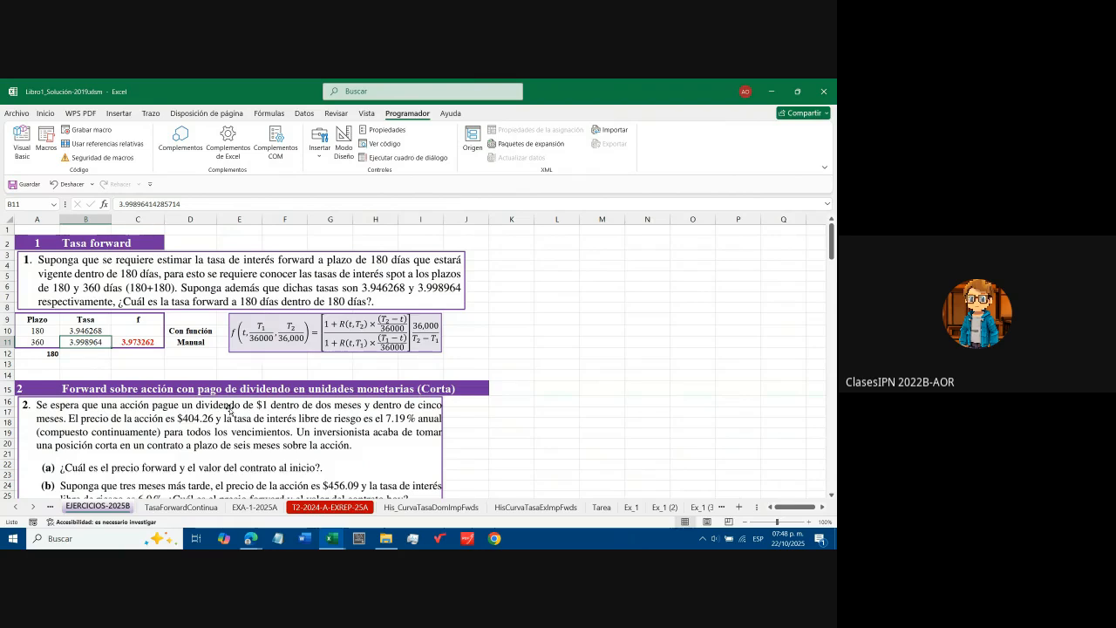
pyautogui.press('Up')
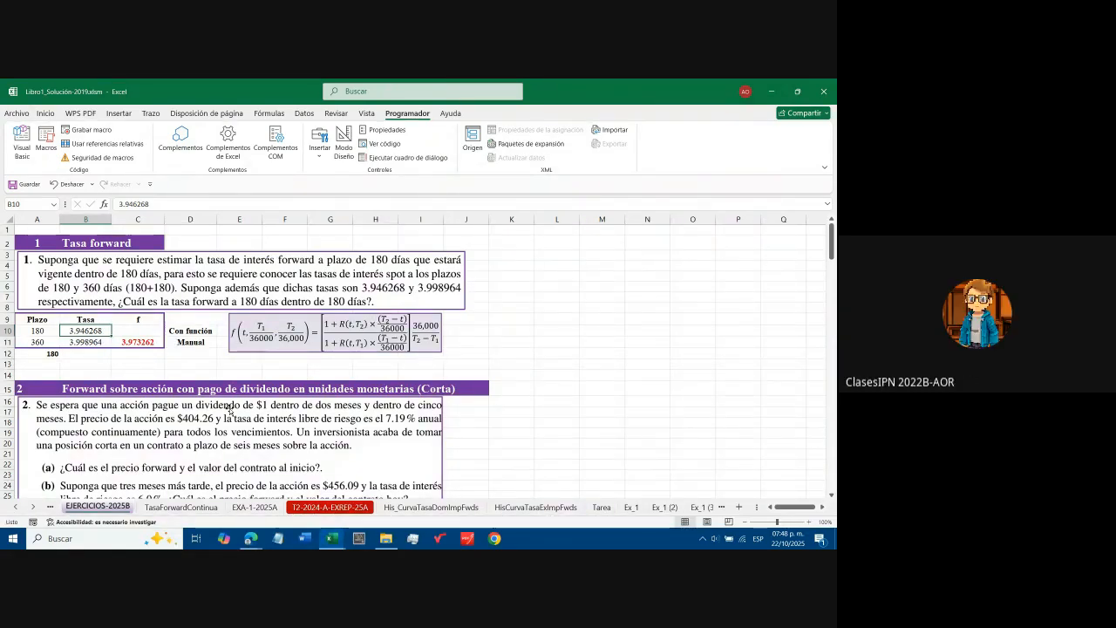
# Set a custom zoom of 150% for the EJERCICIOS-2025B sheet
pyautogui.click(364, 116)
pyautogui.click(298, 139)
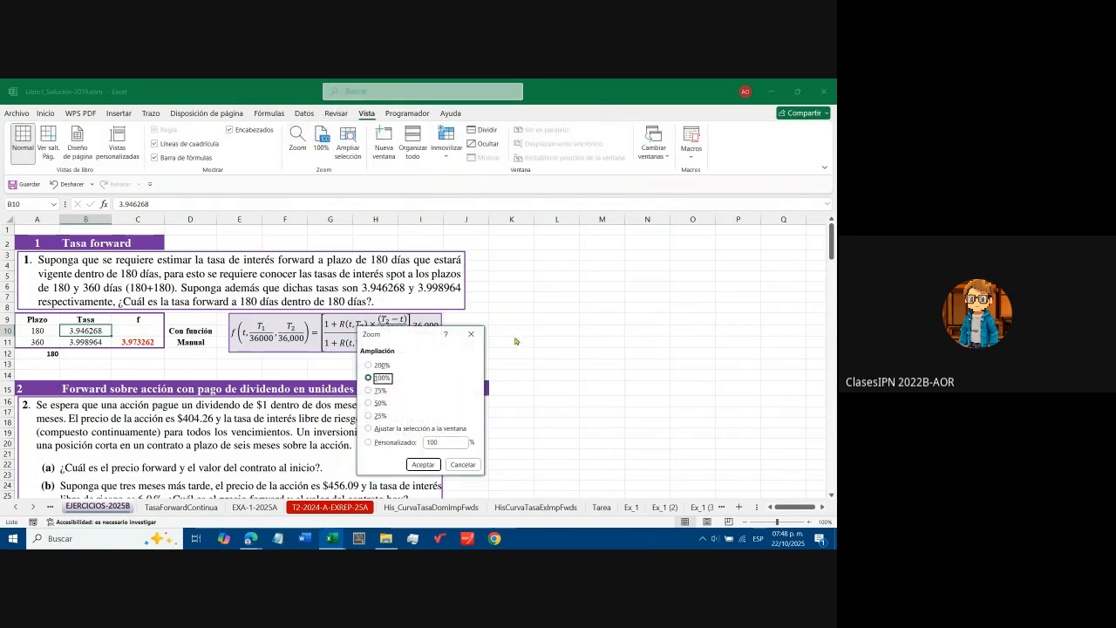
pyautogui.doubleClick(428, 442)
pyautogui.write('1')
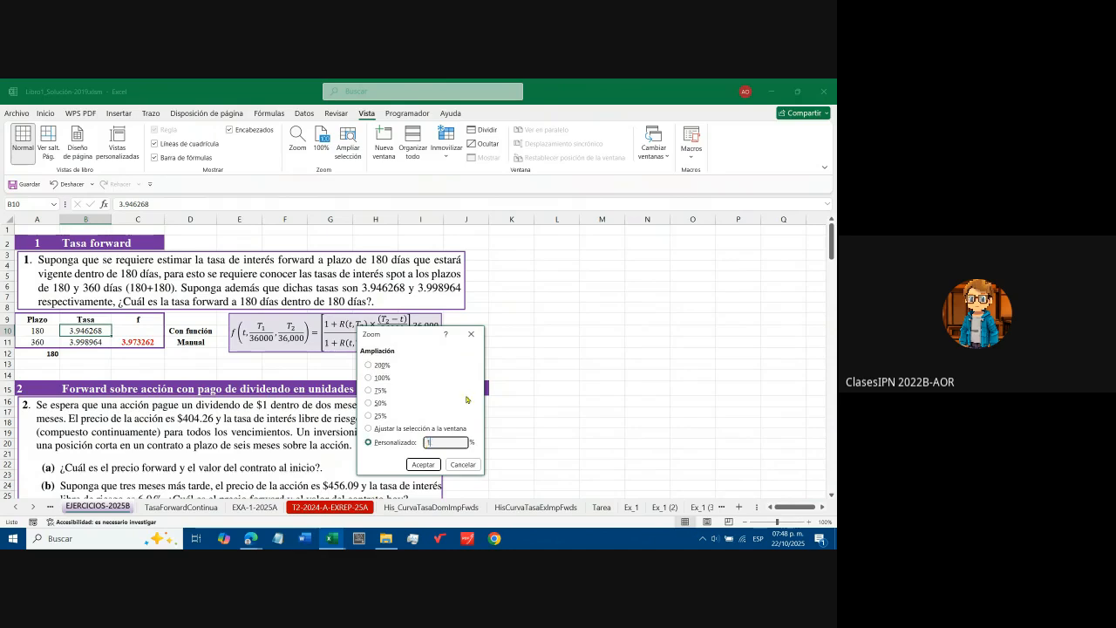
pyautogui.write('50')
pyautogui.press('Return')
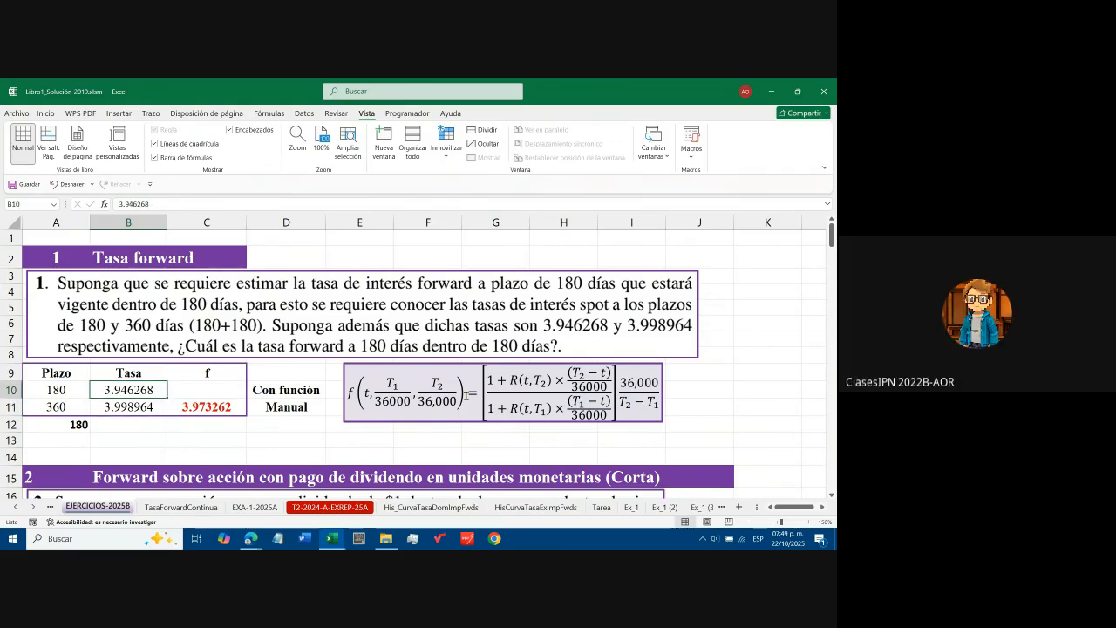
# Inspect the manual forward rate formula in cell C11 without changing it
pyautogui.press('Right')
pyautogui.press('Down')
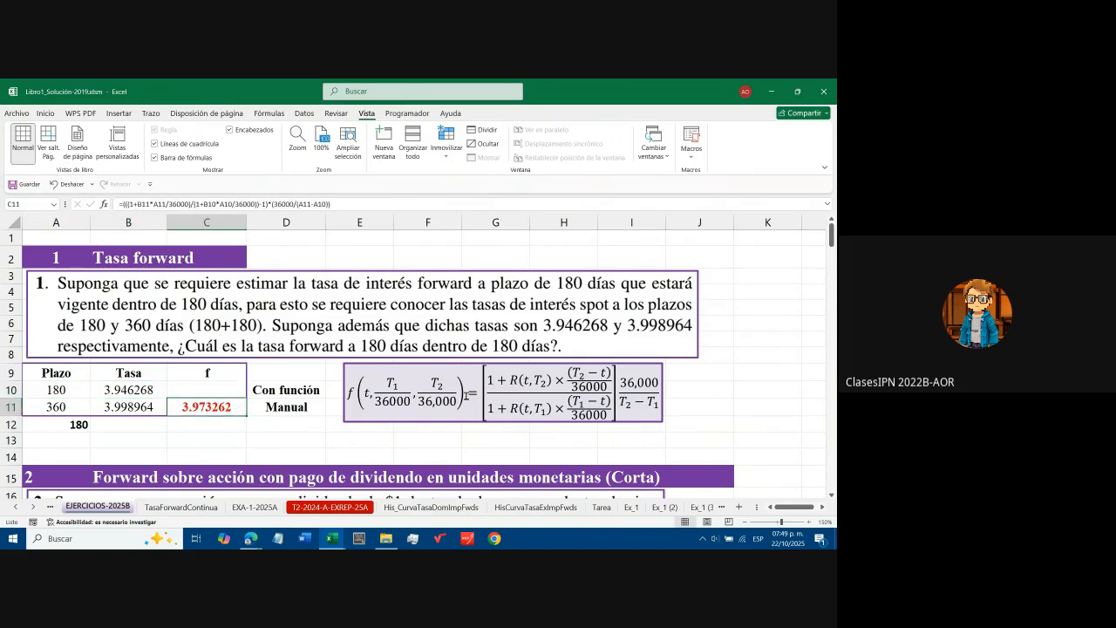
pyautogui.press('F2')
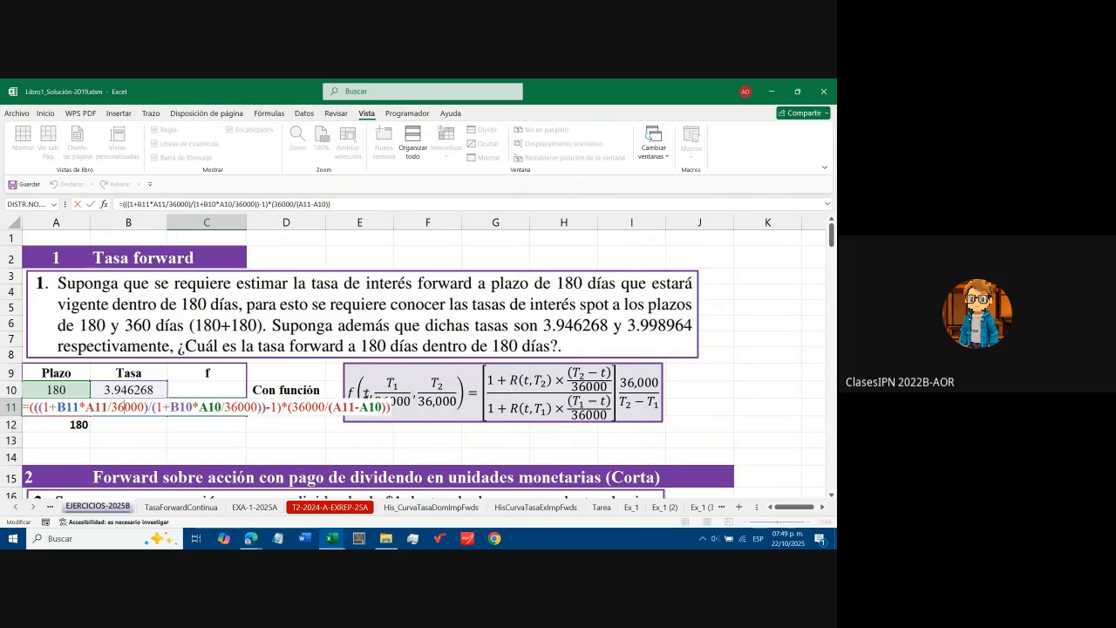
pyautogui.press('Escape')
# Examine the forward rate equation beside the table by highlighting its t, T1 and T2 terms and the 36,000 factor
pyautogui.click(366, 392)
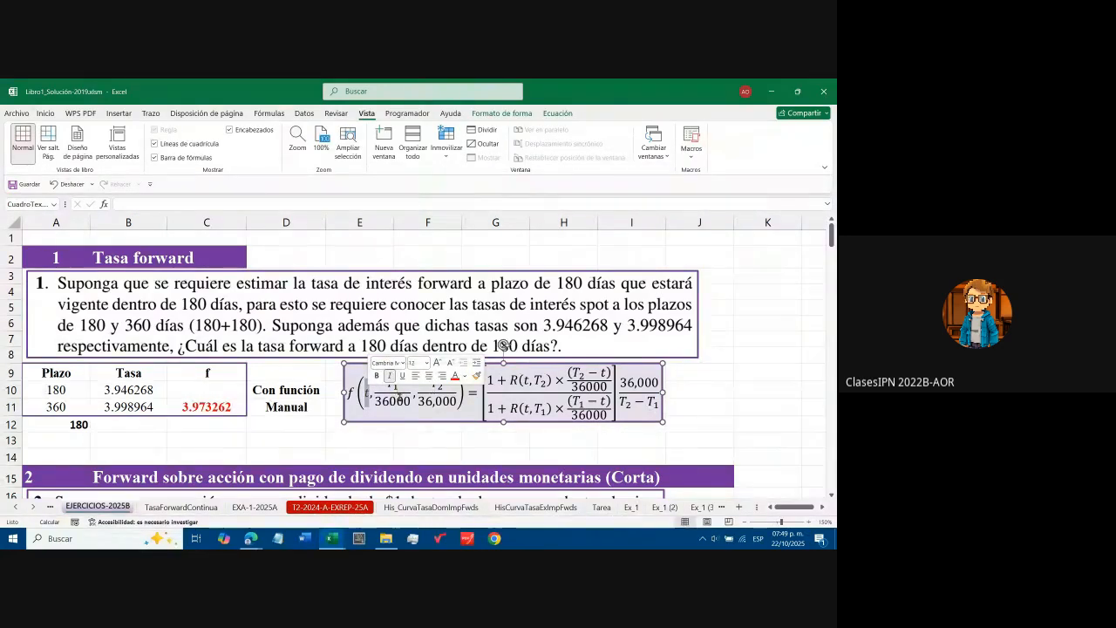
pyautogui.click(404, 425)
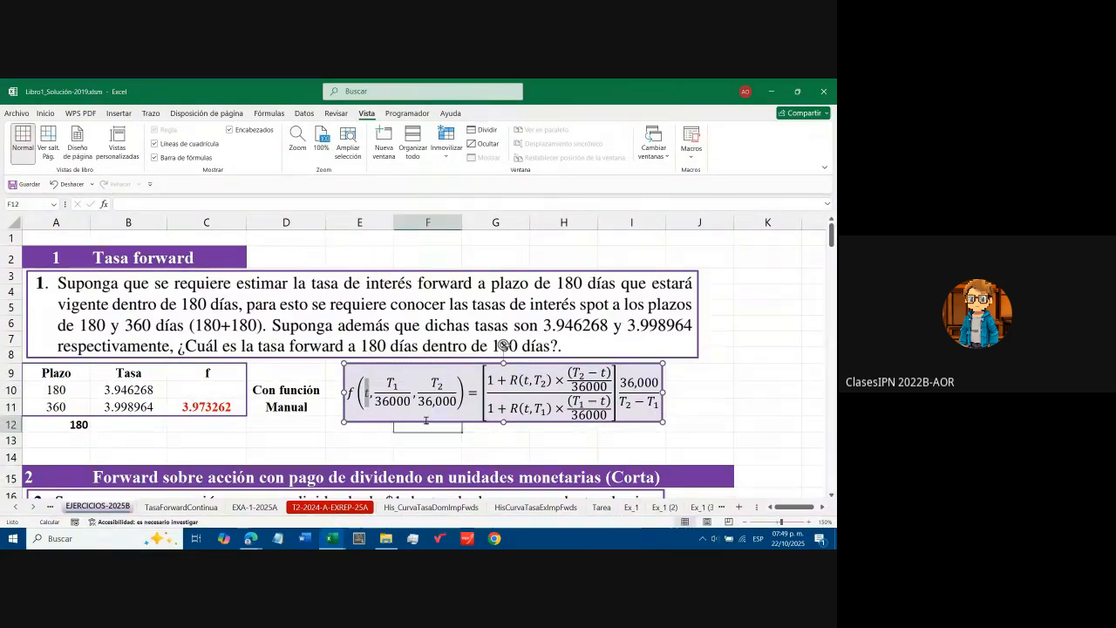
pyautogui.moveTo(509, 380); pyautogui.dragTo(611, 373)
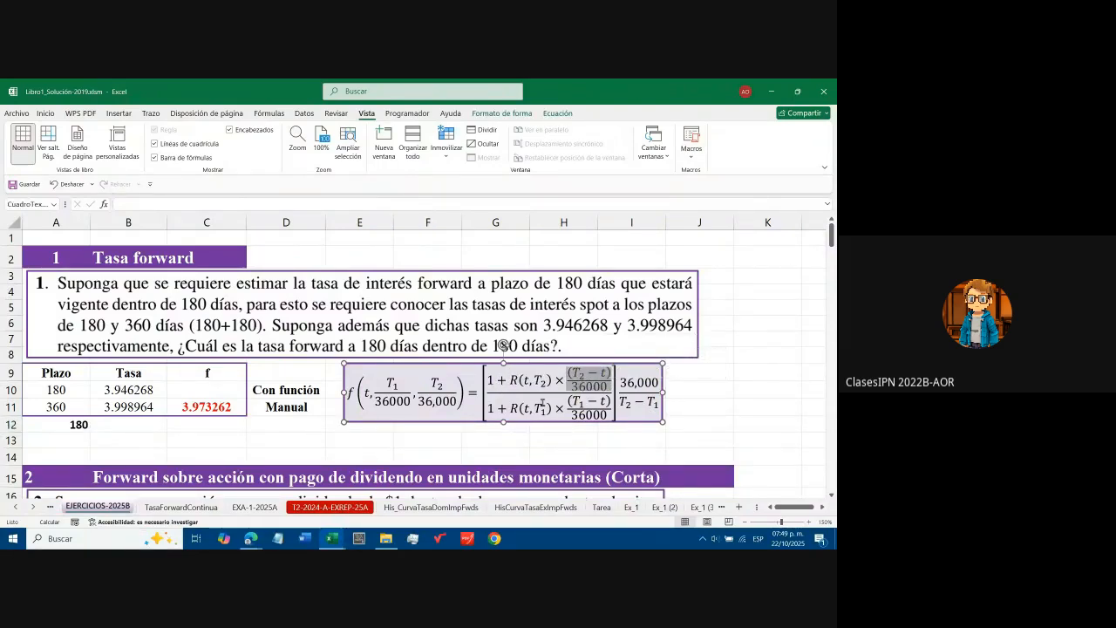
pyautogui.moveTo(508, 408); pyautogui.dragTo(545, 410)
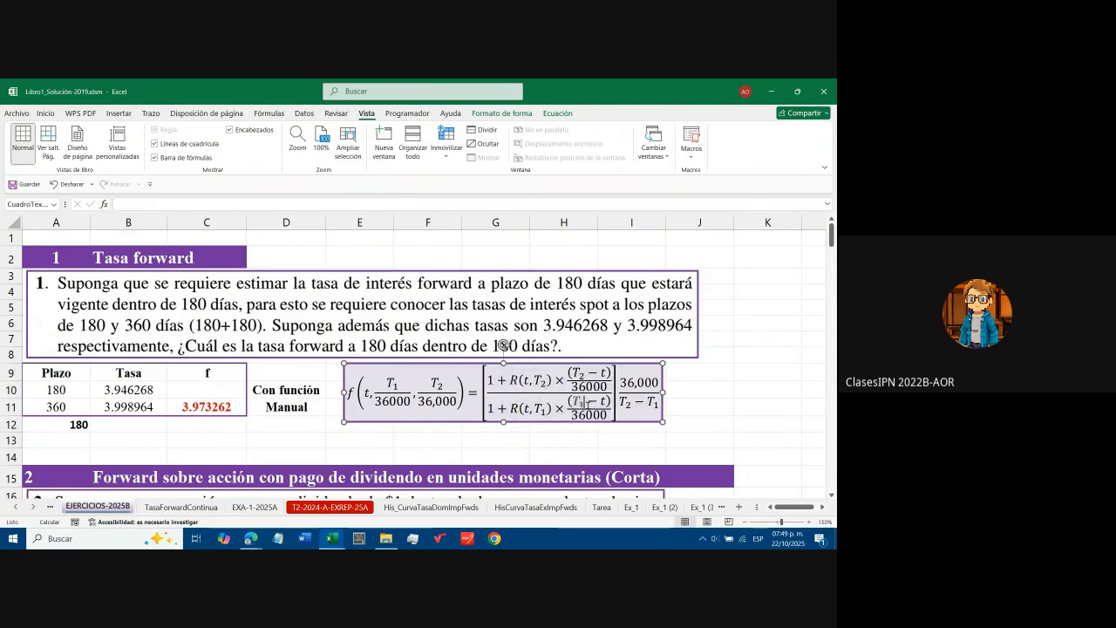
pyautogui.moveTo(619, 383); pyautogui.dragTo(659, 402)
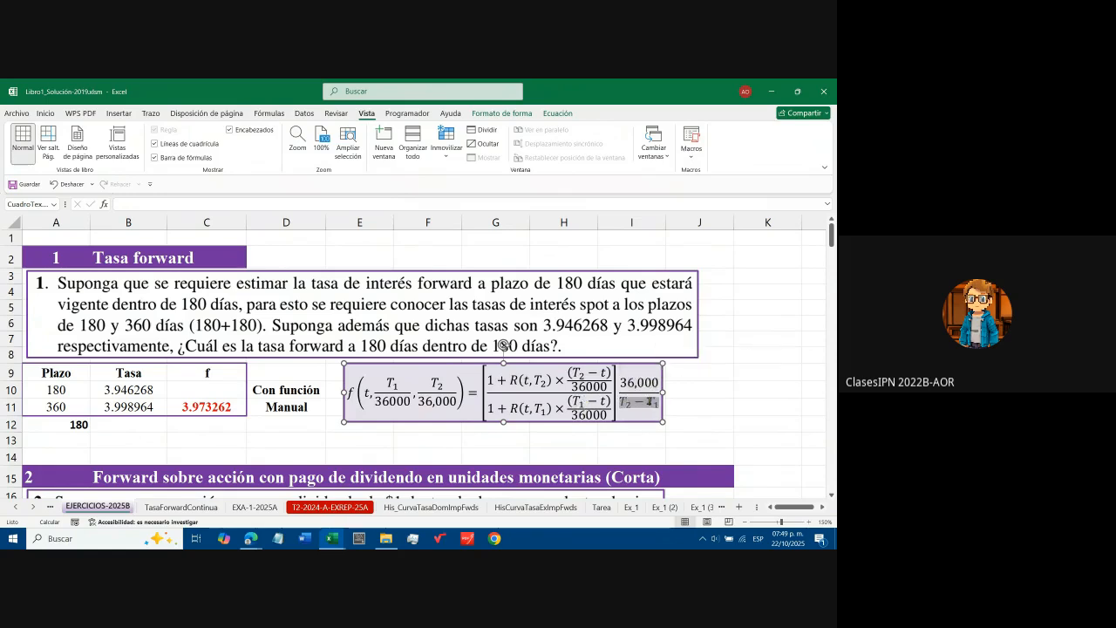
# Walk through the manual forward rate formula in cell C11 term by term, comparing it with the equation beside it
pyautogui.click(210, 389)
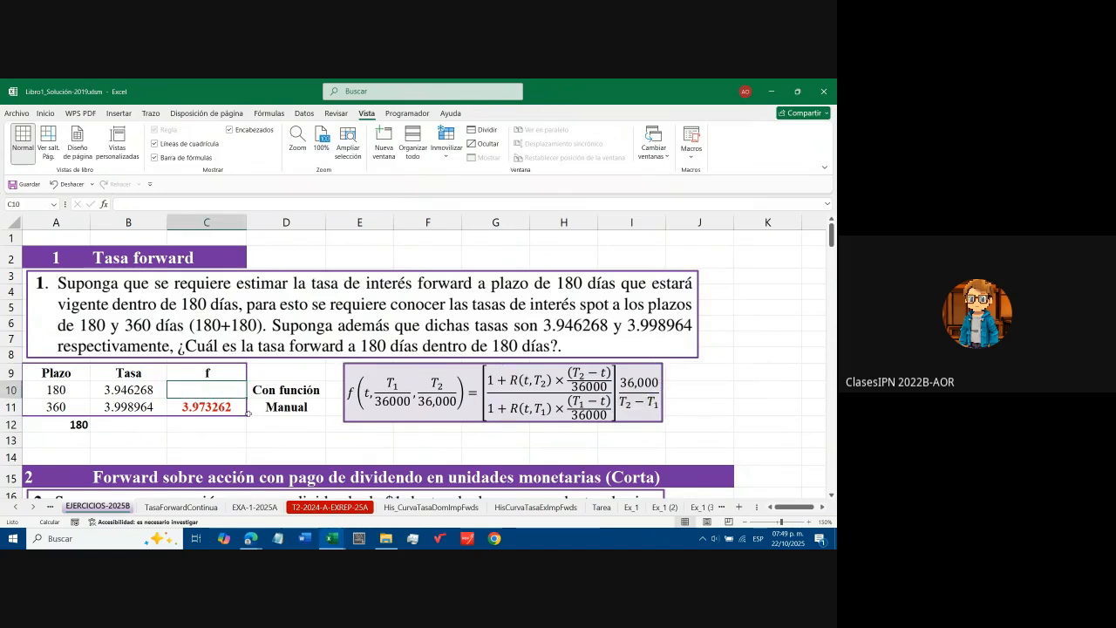
pyautogui.press('F2')
pyautogui.click(222, 410)
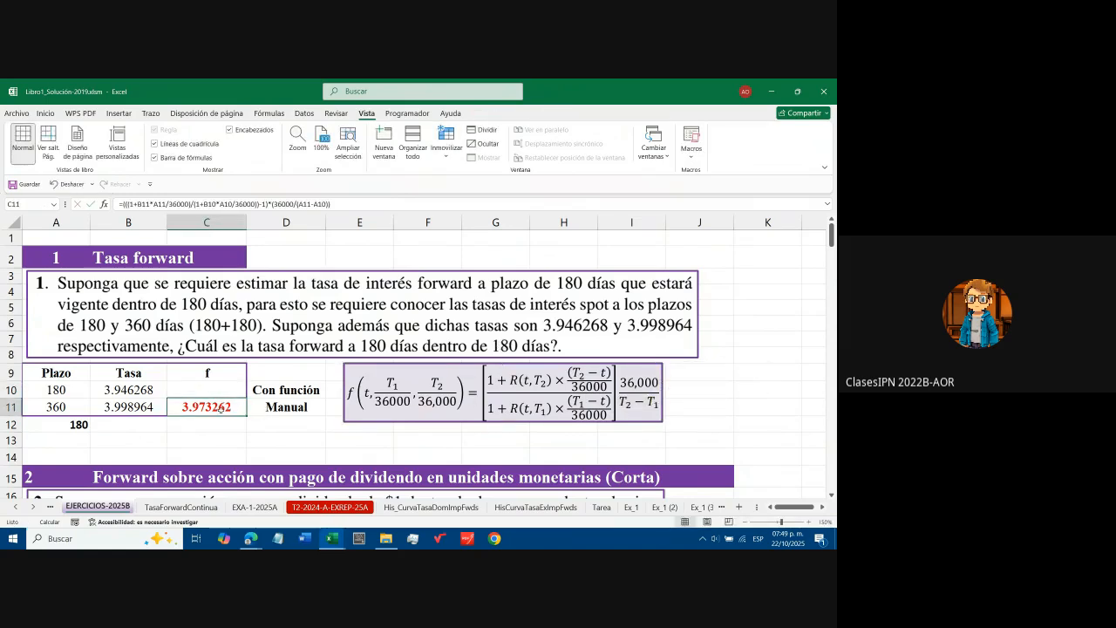
pyautogui.press('F2')
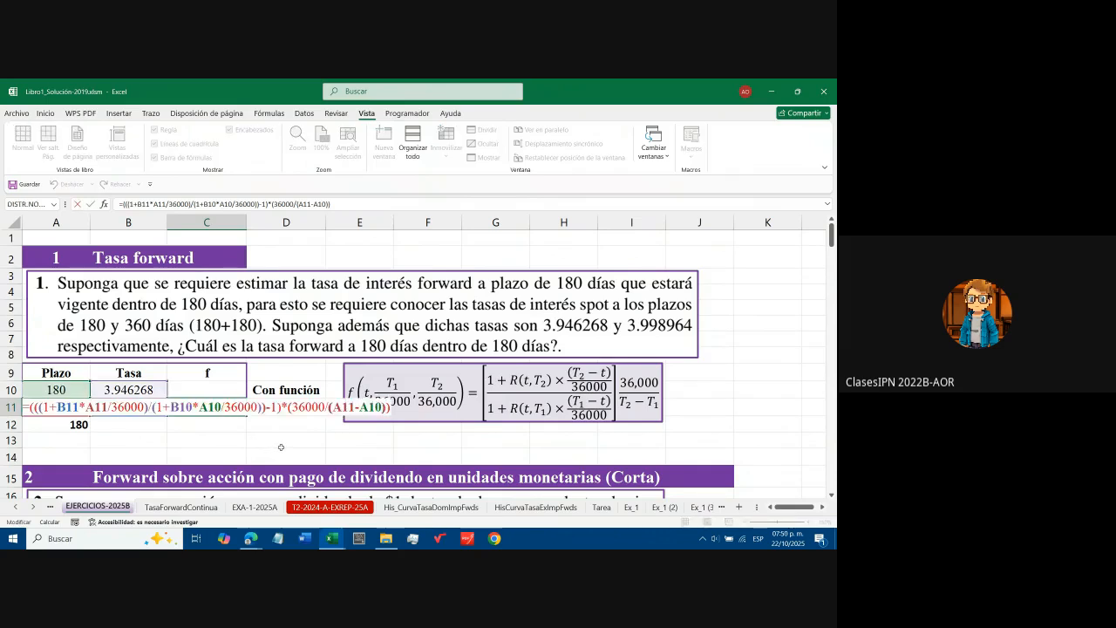
pyautogui.press('Left')
pyautogui.press('Left')
pyautogui.press('Left')
pyautogui.press('Left')
pyautogui.press('Left')
pyautogui.press('Left')
pyautogui.press('Left')
pyautogui.press('Left')
pyautogui.press('Left')
pyautogui.press('Left')
pyautogui.press('Left')
pyautogui.press('Left')
pyautogui.press('Left')
pyautogui.press('Left')
pyautogui.press('Left')
pyautogui.press('Left')
pyautogui.press('Left')
pyautogui.press('Left')
pyautogui.press('Left')
pyautogui.press('Left')
pyautogui.press('Right')
pyautogui.press('Right')
pyautogui.press('Right')
pyautogui.press('Right')
pyautogui.press('Right')
pyautogui.press('Right')
pyautogui.press('Right')
pyautogui.press('Right')
pyautogui.press('Right')
pyautogui.press('Right')
pyautogui.press('Right')
pyautogui.press('Right')
pyautogui.press('Right')
pyautogui.press('Right')
pyautogui.press('Right')
pyautogui.press('Left')
pyautogui.press('Left')
pyautogui.press('Left')
pyautogui.press('Left')
pyautogui.press('Left')
pyautogui.press('Left')
pyautogui.press('Left')
pyautogui.press('Left')
pyautogui.press('Left')
pyautogui.press('Left')
pyautogui.press('Left')
pyautogui.press('Left')
pyautogui.press('Left')
pyautogui.press('Left')
pyautogui.press('Left')
pyautogui.press('Left')
pyautogui.press('Right')
pyautogui.press('Right')
pyautogui.press('Right')
pyautogui.press('Right')
pyautogui.press('Right')
pyautogui.press('Right')
pyautogui.press('Right')
pyautogui.press('Right')
pyautogui.press('Right')
pyautogui.press('Right')
pyautogui.press('Right')
pyautogui.press('Right')
pyautogui.press('Right')
pyautogui.press('Right')
pyautogui.press('Right')
pyautogui.press('Right')
pyautogui.press('Right')
pyautogui.press('Right')
pyautogui.press('Right')
pyautogui.press('Right')
pyautogui.press('Right')
pyautogui.press('Right')
pyautogui.press('Right')
pyautogui.press('Left')
pyautogui.press('Left')
pyautogui.press('Left')
pyautogui.press('Left')
pyautogui.press('Left')
pyautogui.press('Left')
pyautogui.press('Left')
pyautogui.press('Left')
pyautogui.press('Return')
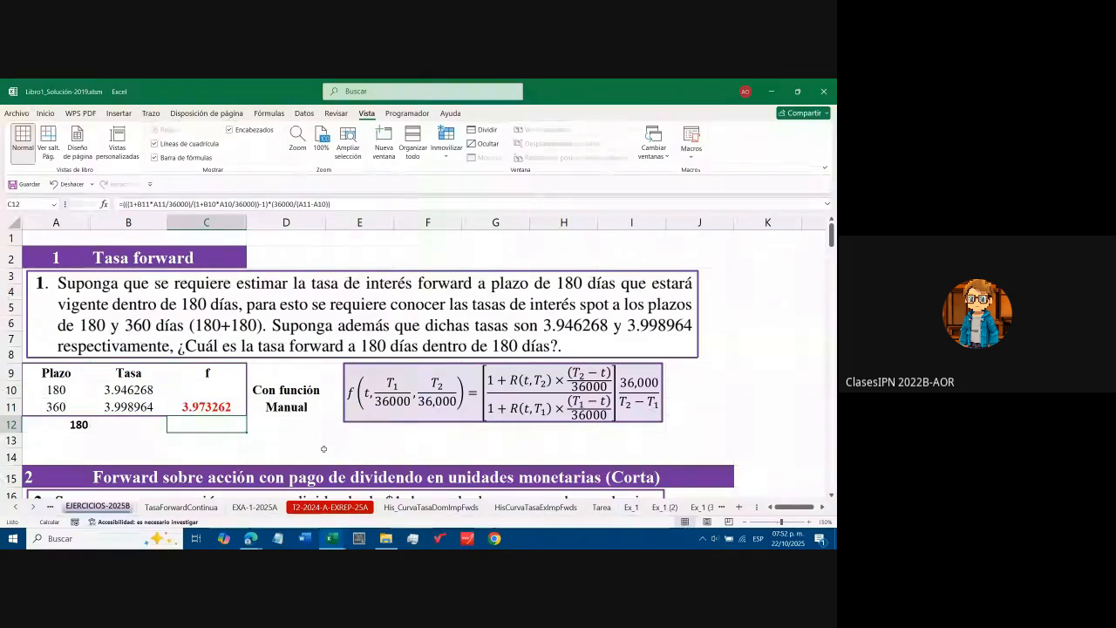
# Recheck the cell references of the formula in C11, keep it as is and leave C11 selected
pyautogui.press('Up')
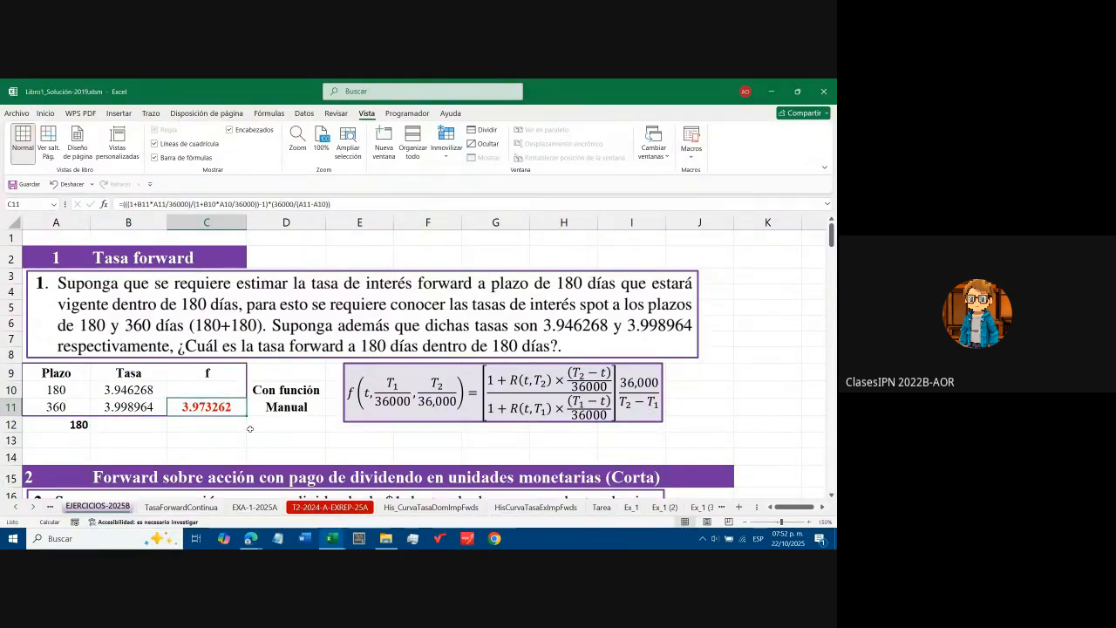
pyautogui.press('F2')
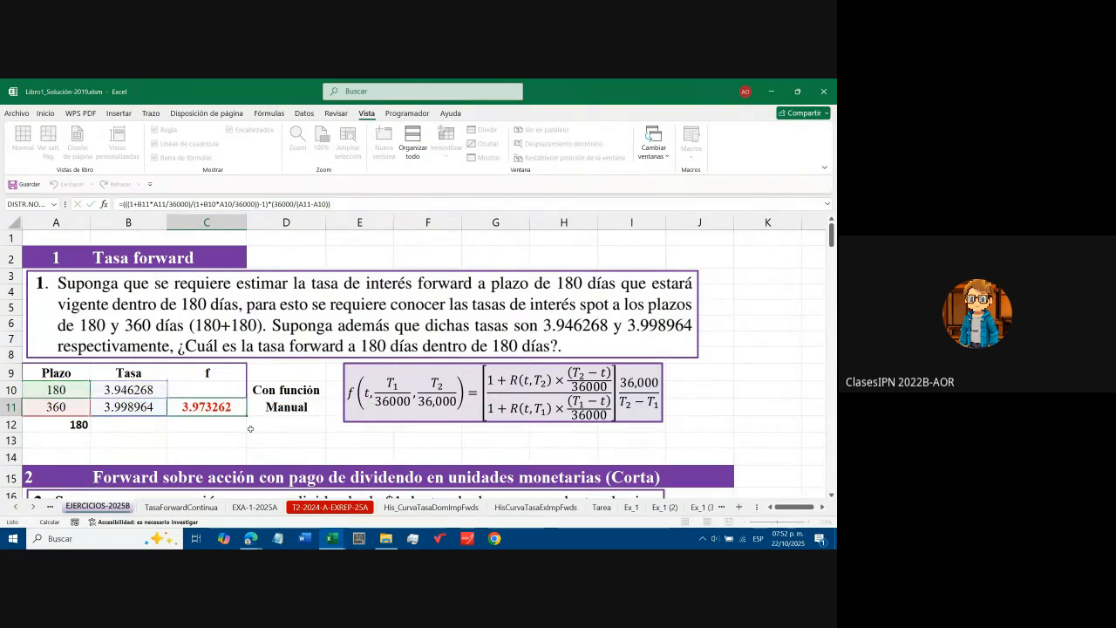
pyautogui.press('Escape')
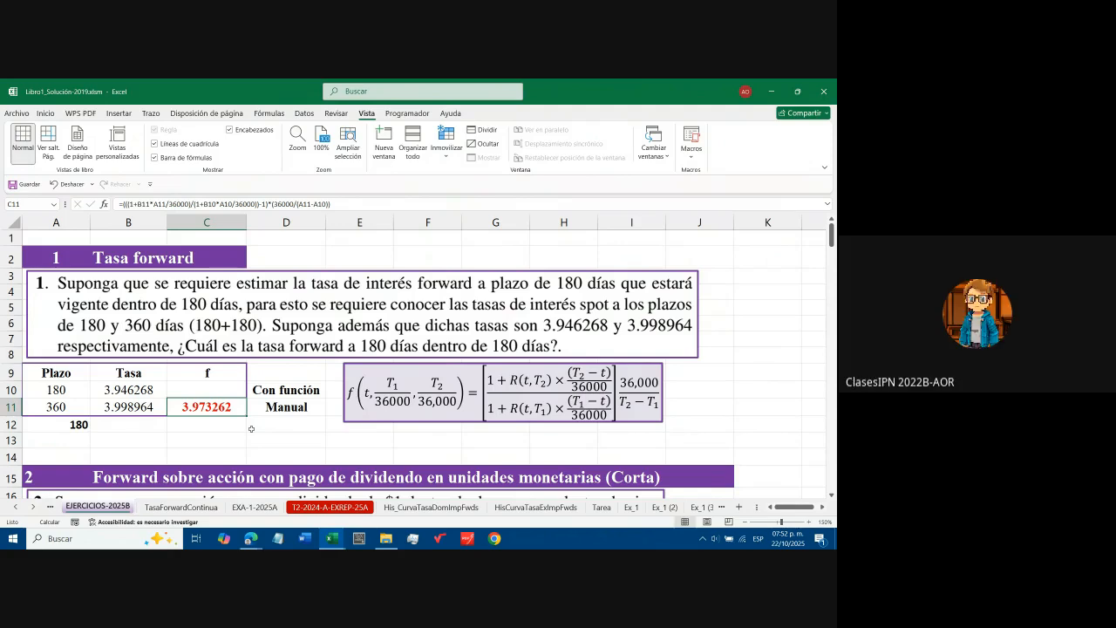
pyautogui.press('F2')
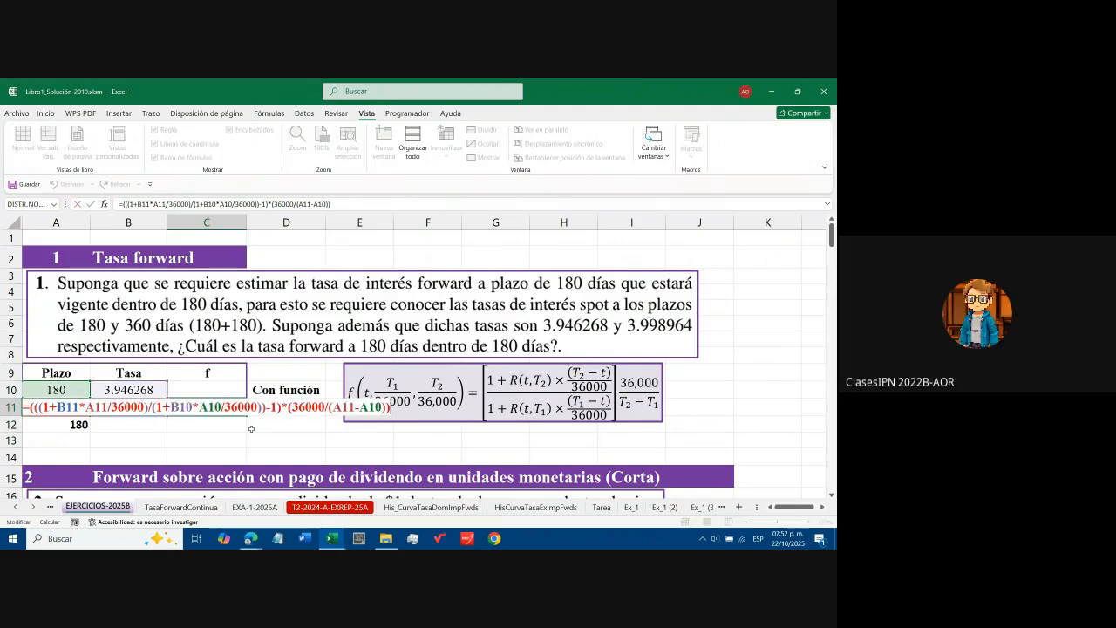
pyautogui.press('Return')
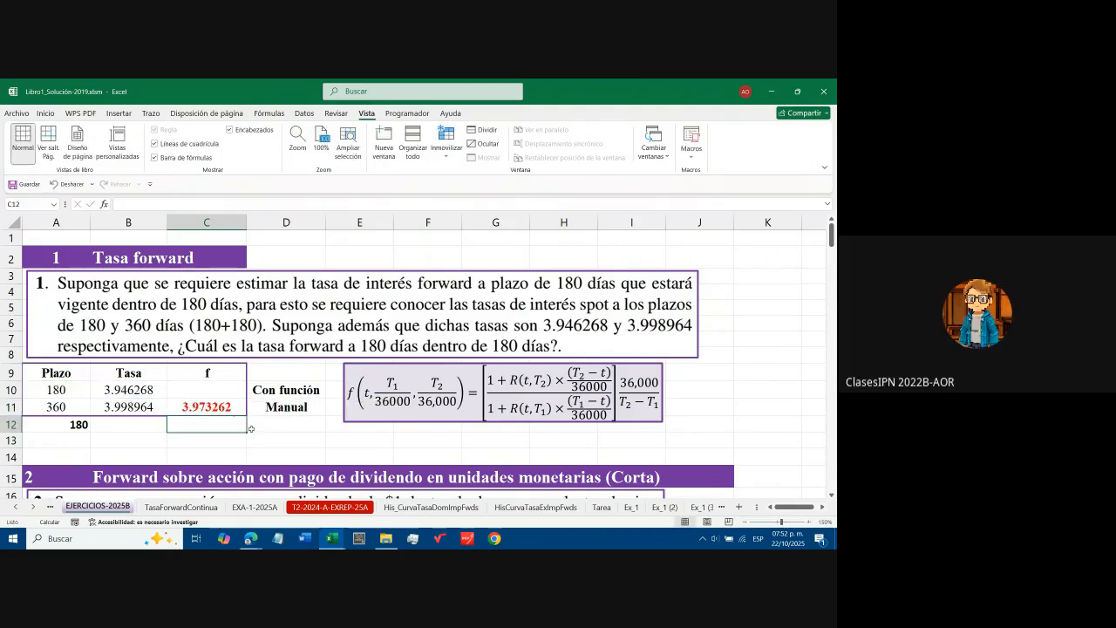
pyautogui.click(224, 410)
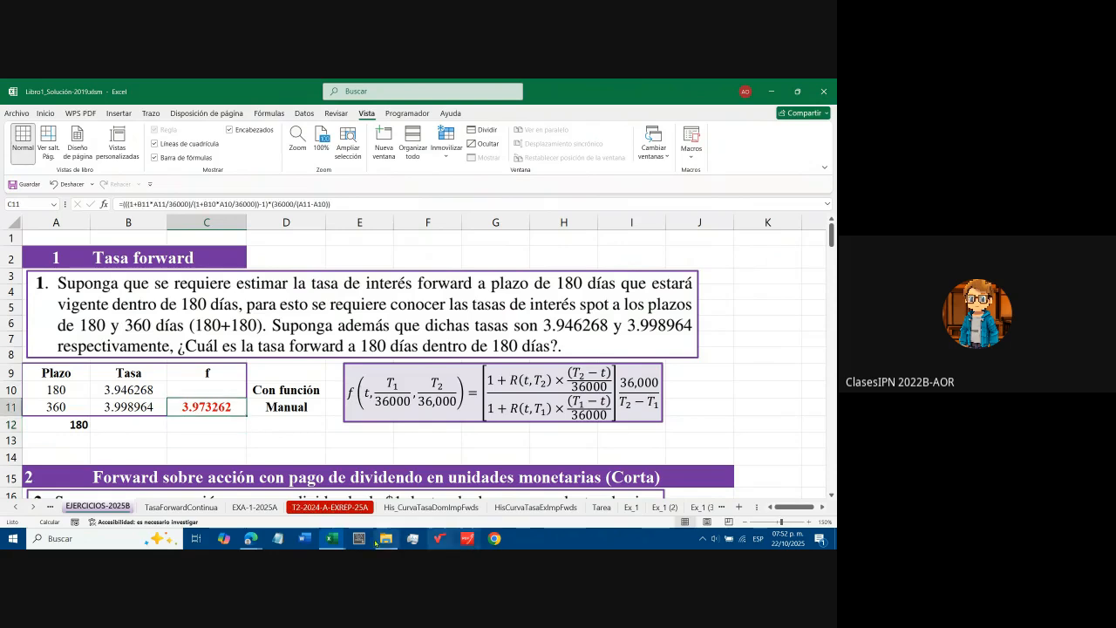
# Switch to the Google Meet call in the browser and open its emoji reactions
pyautogui.click(251, 538)
pyautogui.click(237, 516)
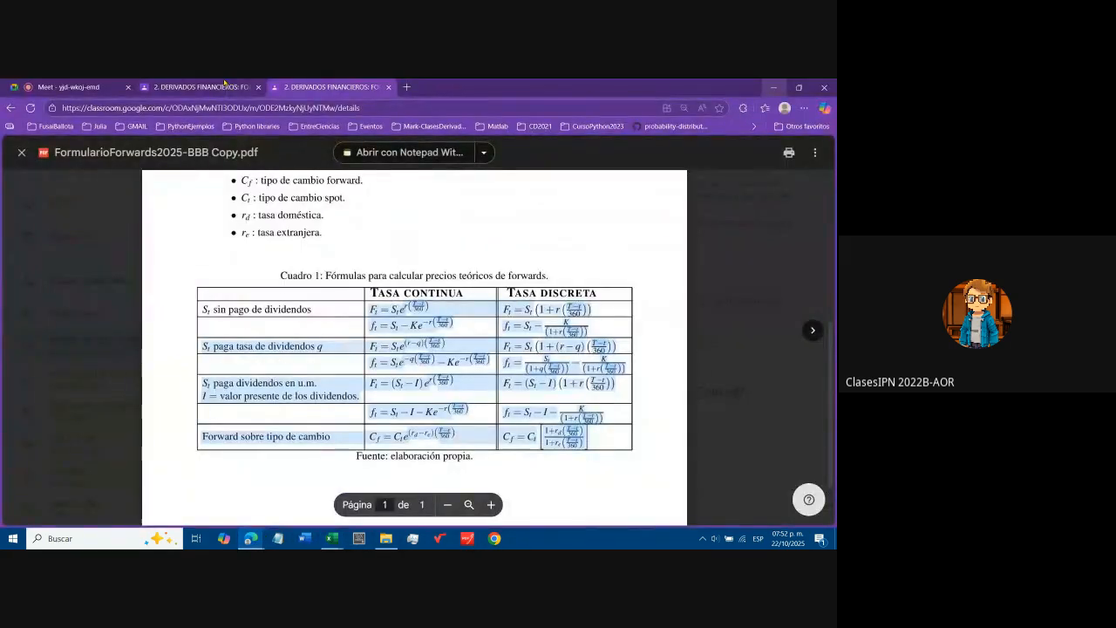
pyautogui.click(57, 87)
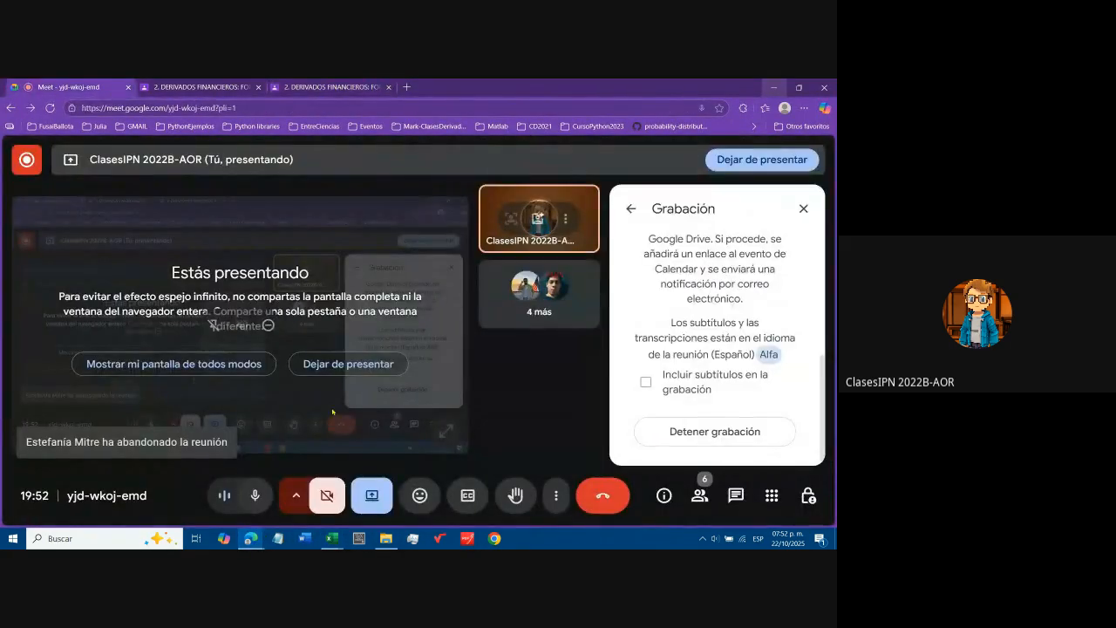
pyautogui.click(420, 496)
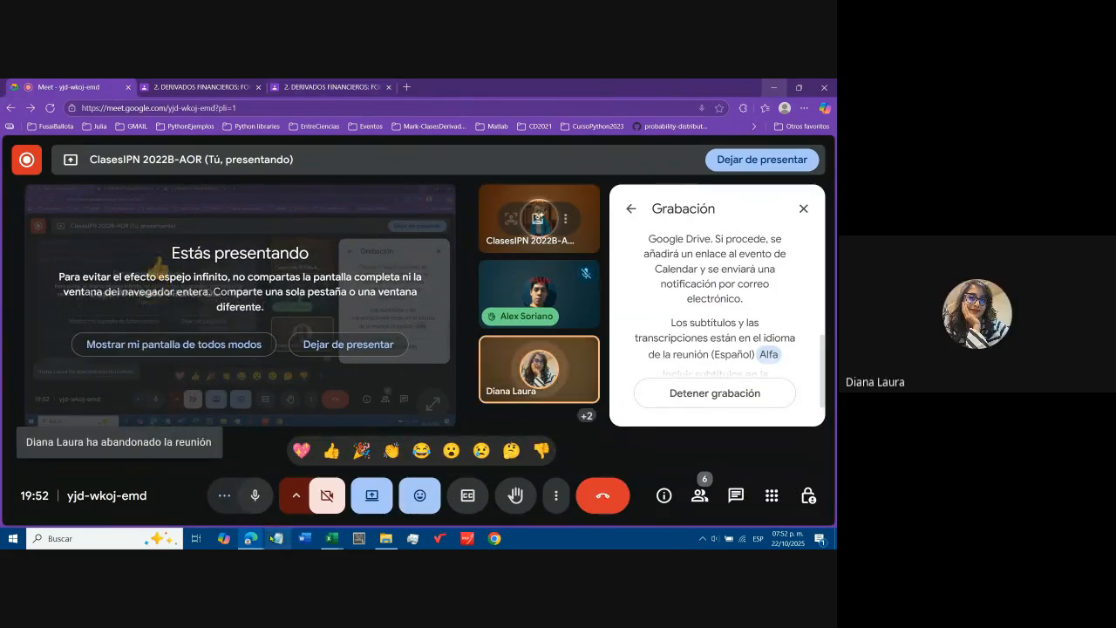
# Return to the Excel workbook and recheck the manual forward rate formula in cell C11 without changing it
pyautogui.moveTo(331, 538)
pyautogui.click(325, 497)
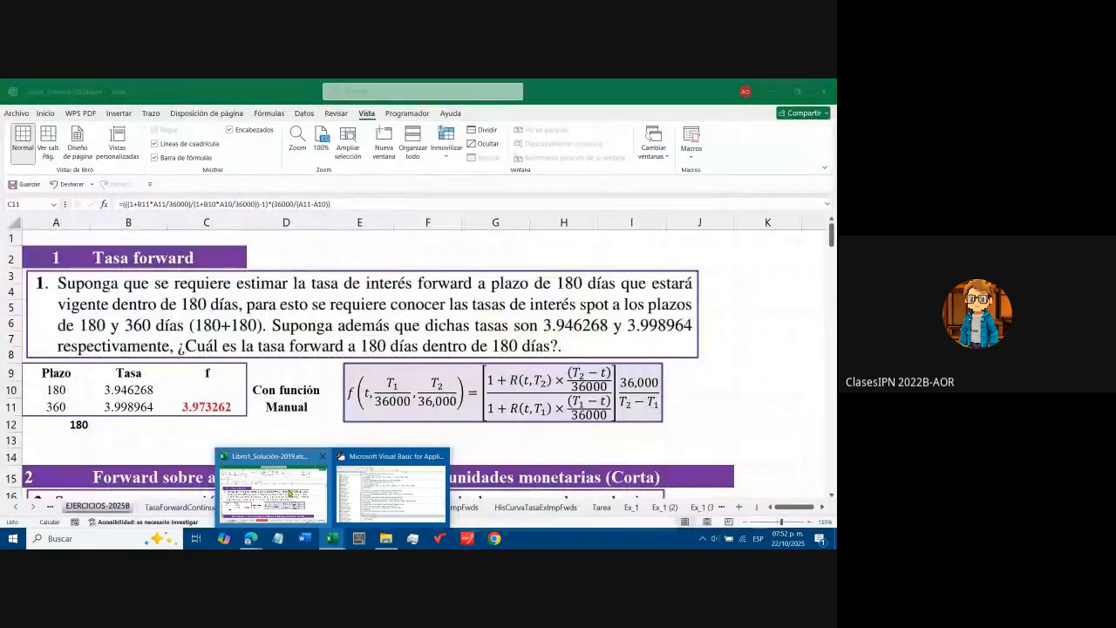
pyautogui.doubleClick(229, 415)
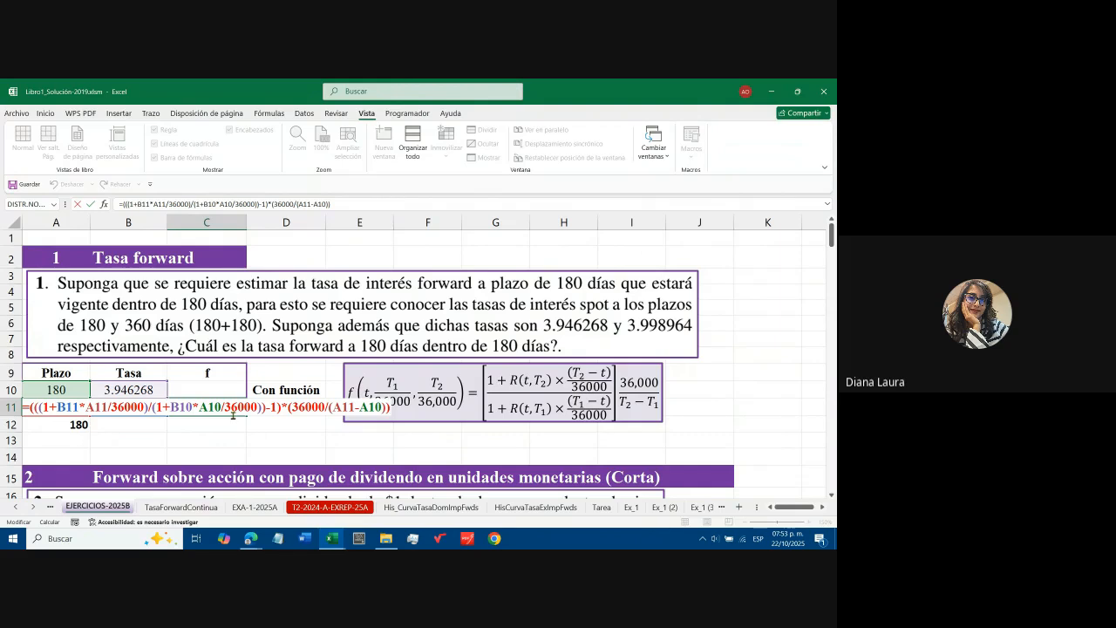
pyautogui.hotkey('ctrl', 'Return')
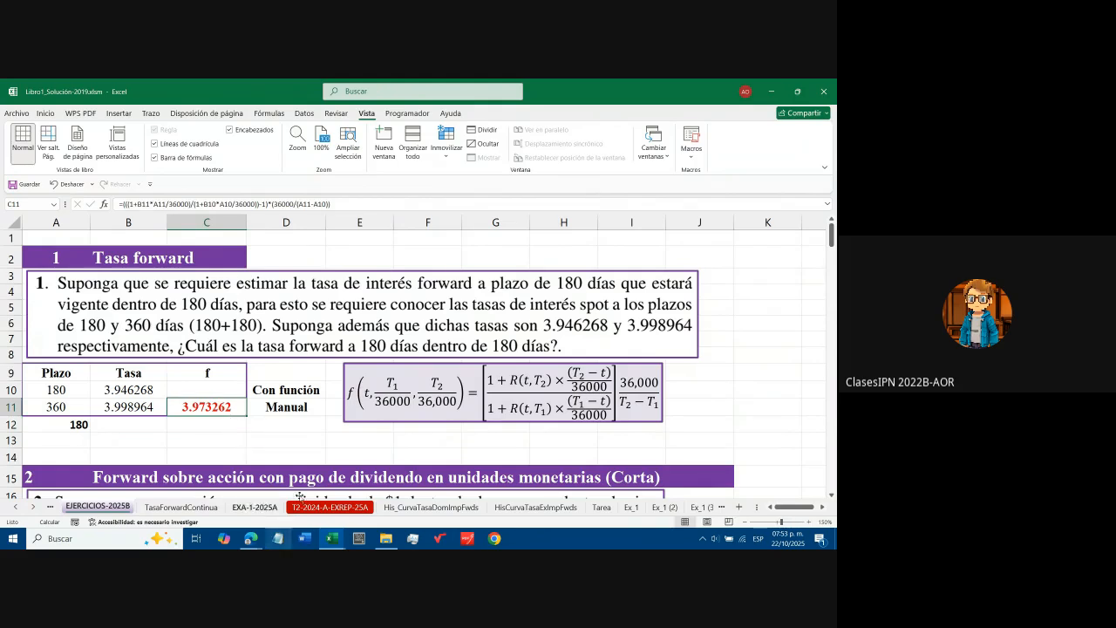
# Examine the TasaForward2 function in the Visual Basic editor, highlighting its argument list, its return name and the TasaCorta argument
pyautogui.click(408, 113)
pyautogui.click(19, 141)
pyautogui.scroll(10, 272, 299)
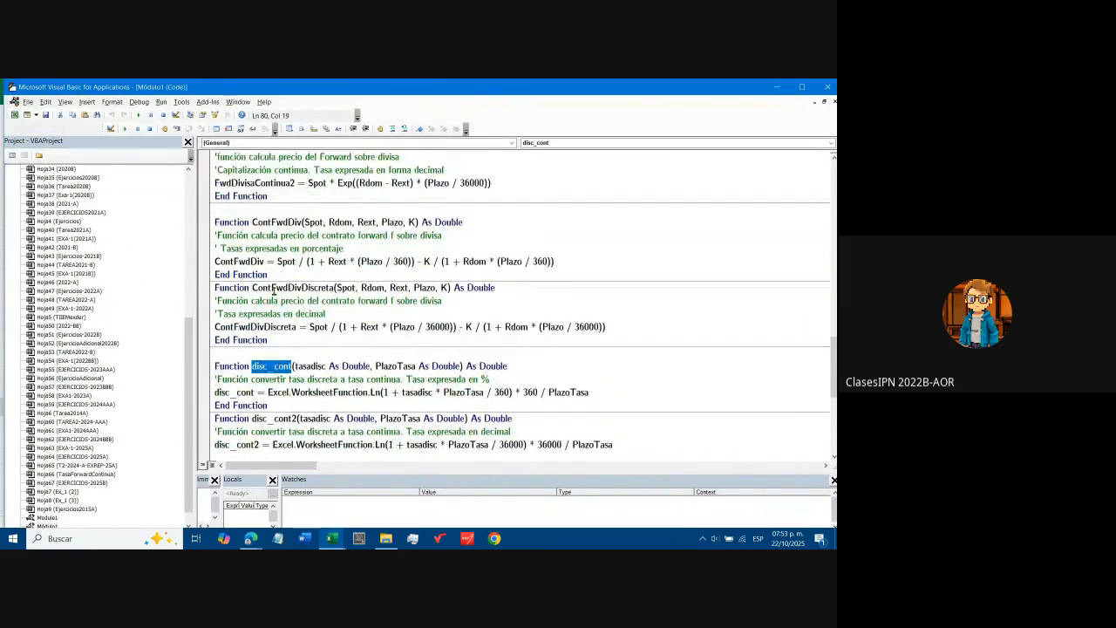
pyautogui.scroll(6, 272, 298)
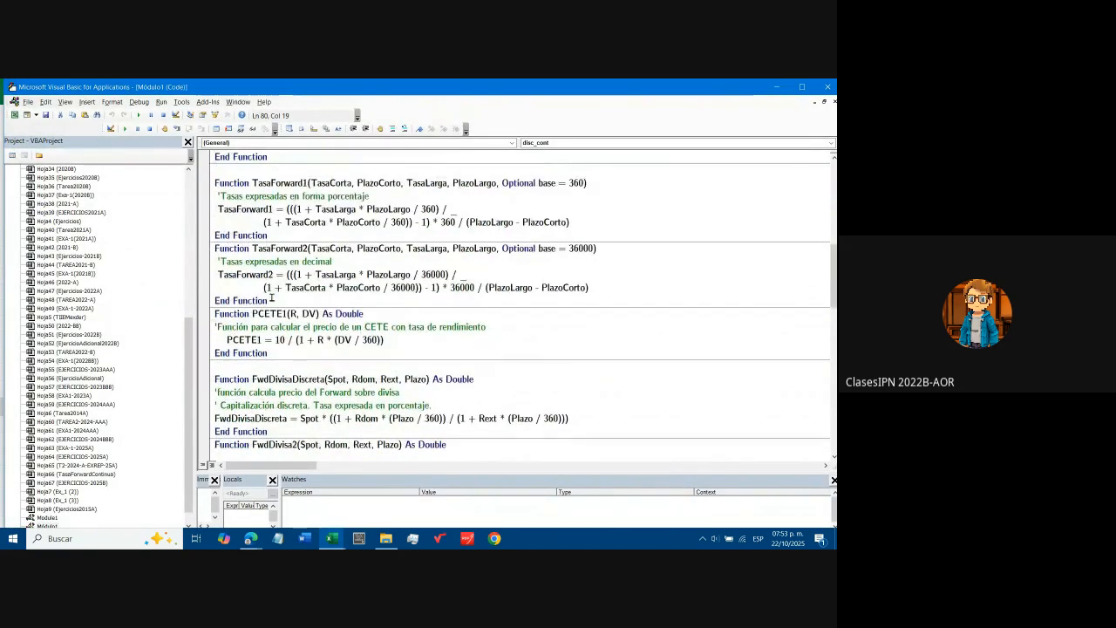
pyautogui.moveTo(252, 328); pyautogui.dragTo(594, 330)
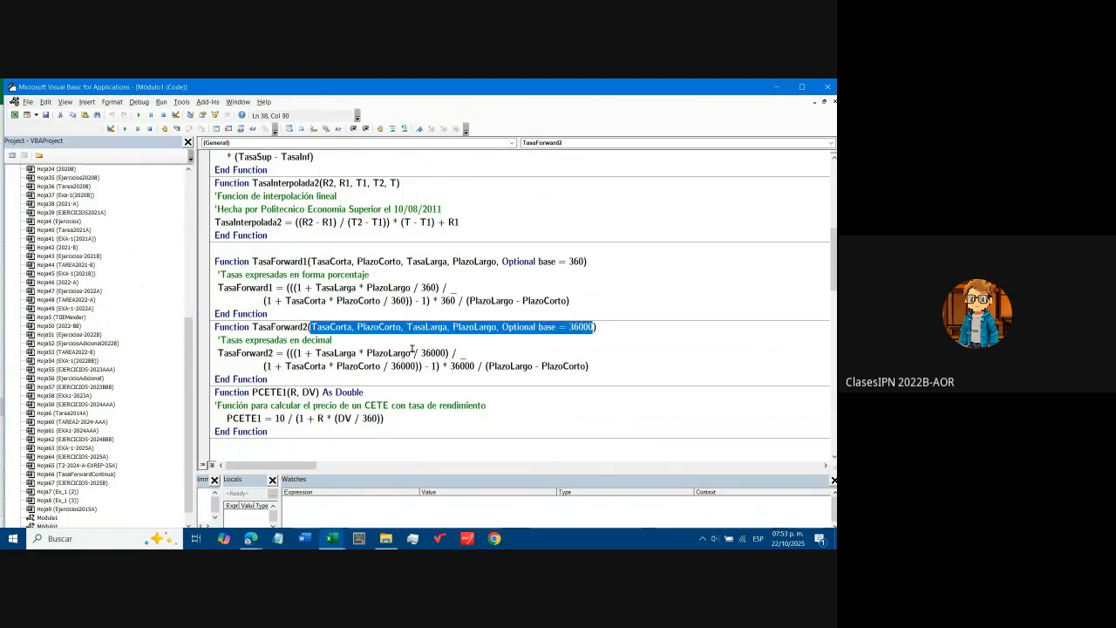
pyautogui.moveTo(275, 352); pyautogui.dragTo(218, 352)
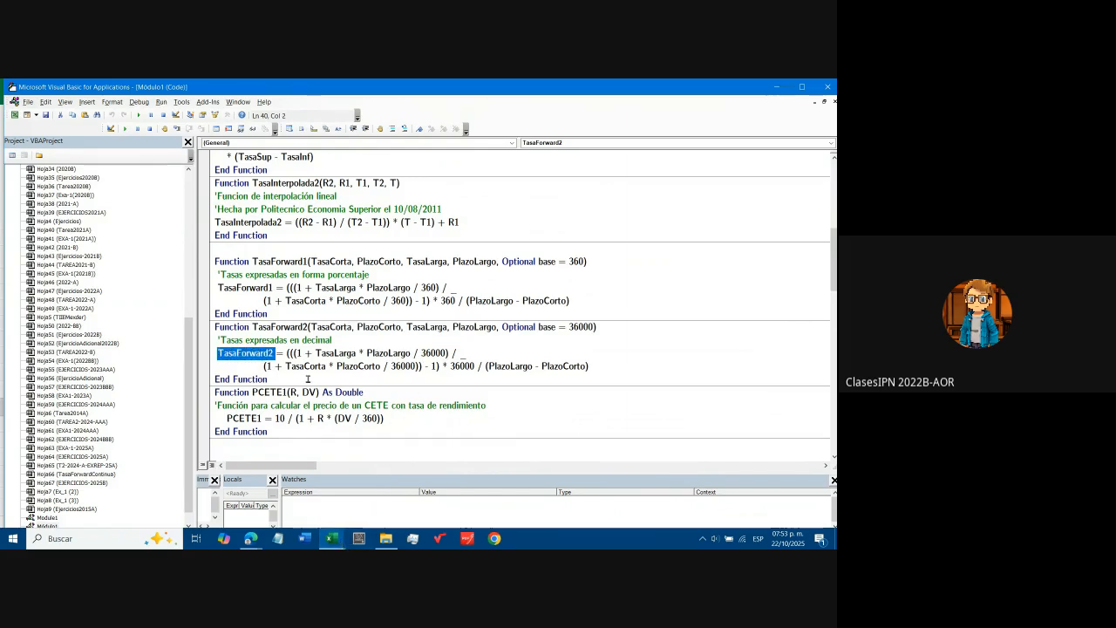
pyautogui.click(280, 317)
pyautogui.moveTo(310, 326); pyautogui.dragTo(351, 327)
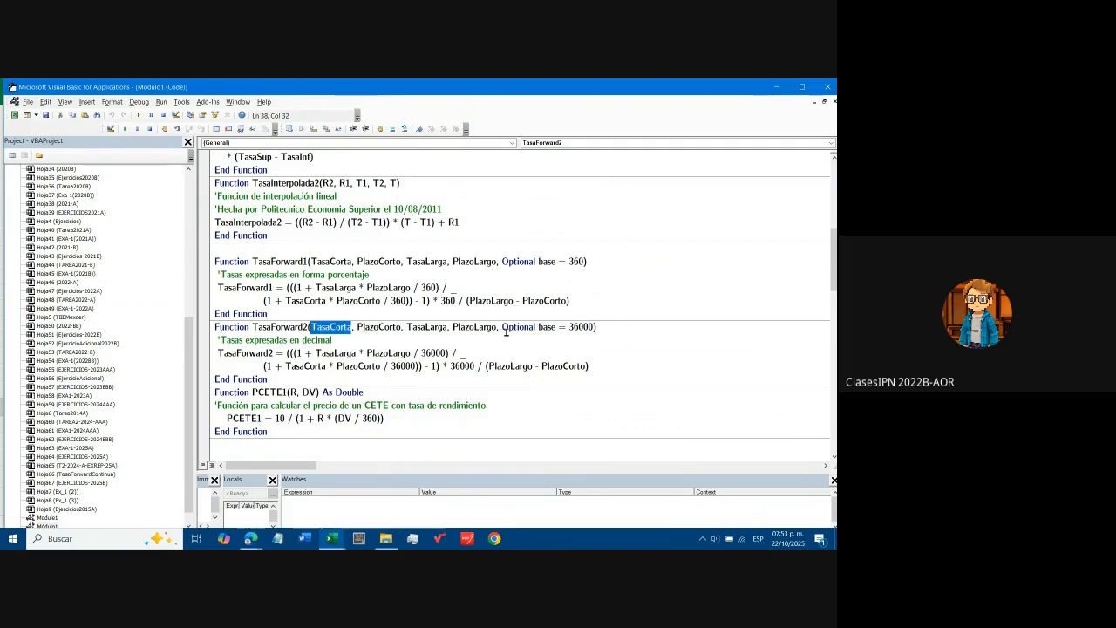
# Return to the EJERCICIOS-2025B sheet and start inserting the user-defined function TasaForward2 in cell C10
pyautogui.click(332, 538)
pyautogui.click(308, 499)
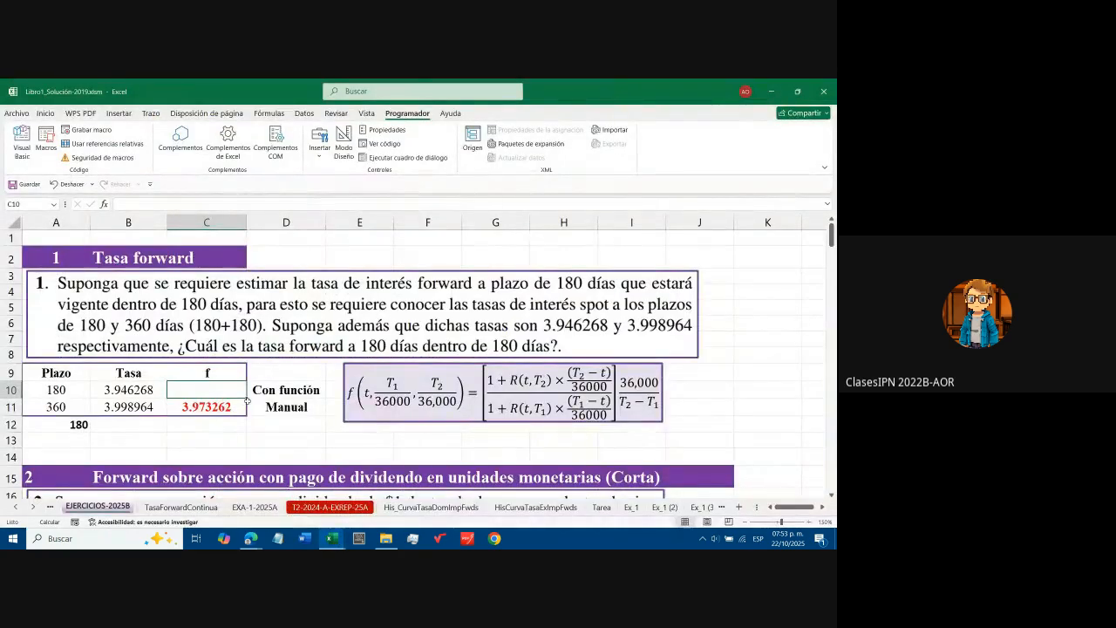
pyautogui.click(105, 204)
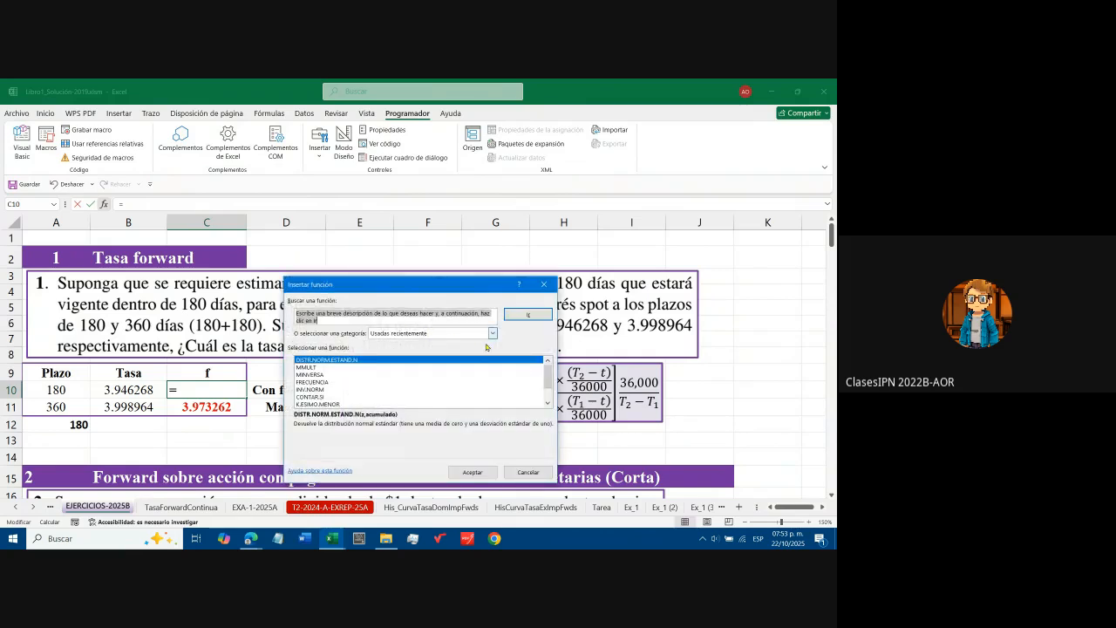
pyautogui.click(491, 333)
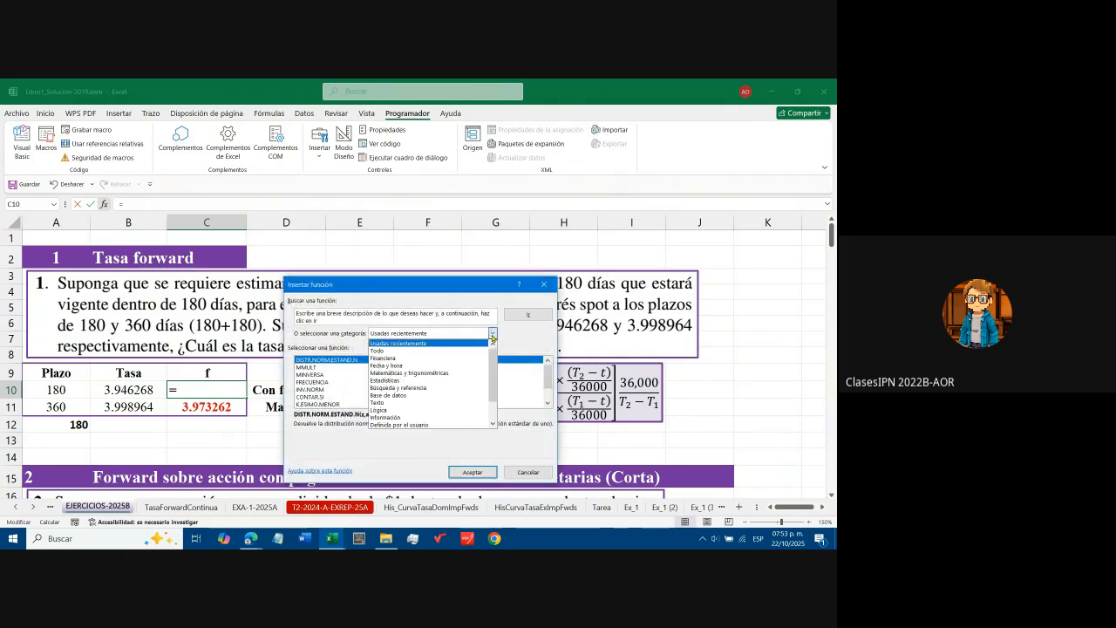
pyautogui.click(432, 425)
pyautogui.scroll(-3, 421, 377)
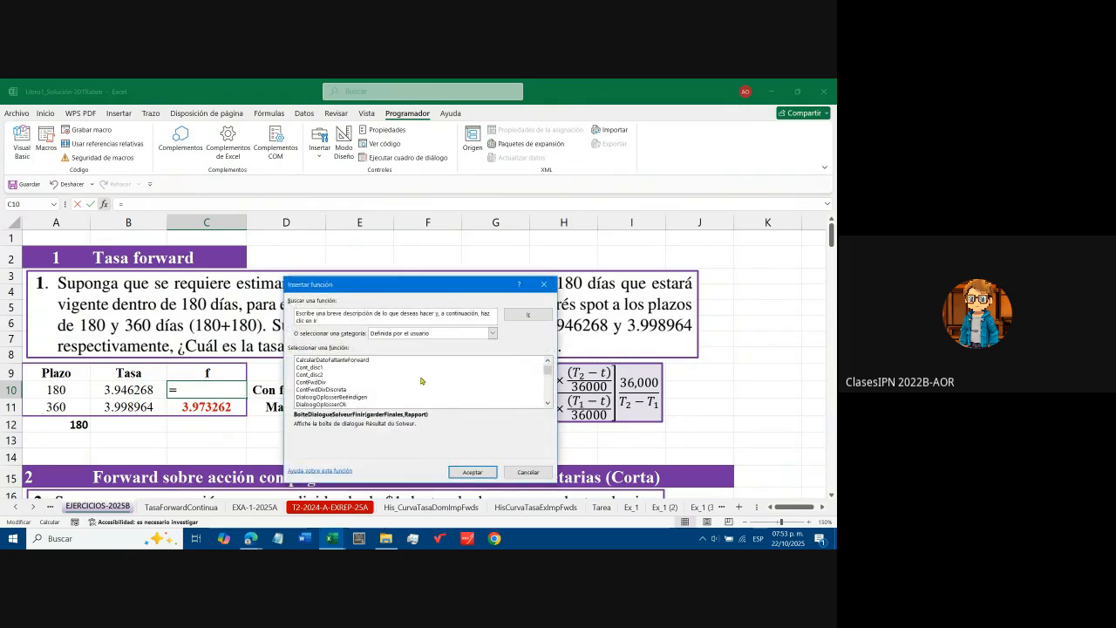
pyautogui.scroll(-5, 421, 380)
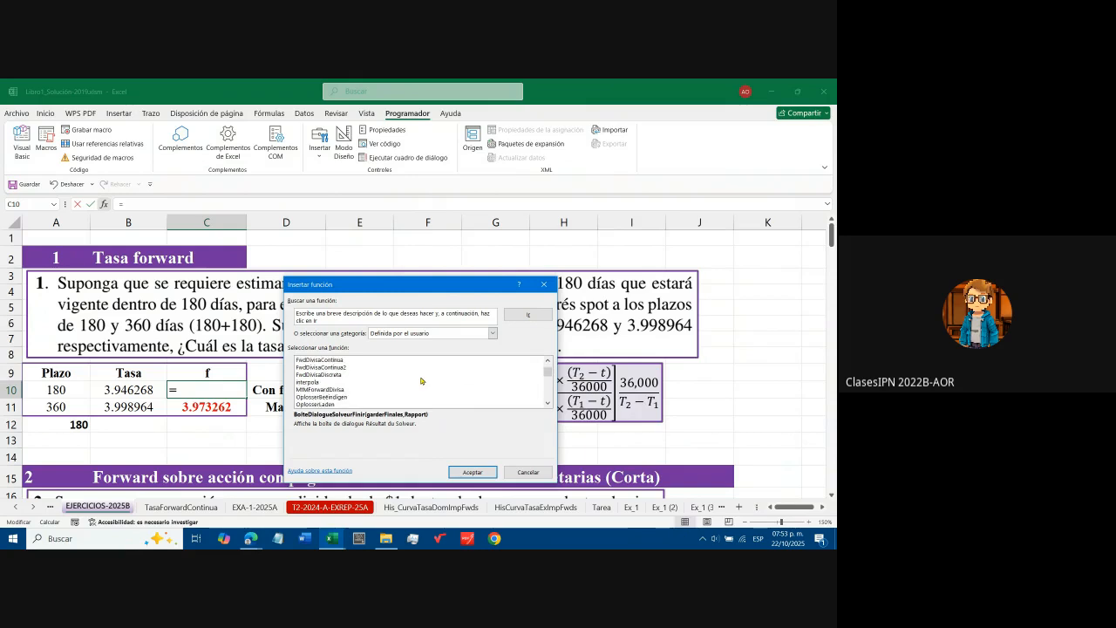
pyautogui.scroll(-5, 422, 381)
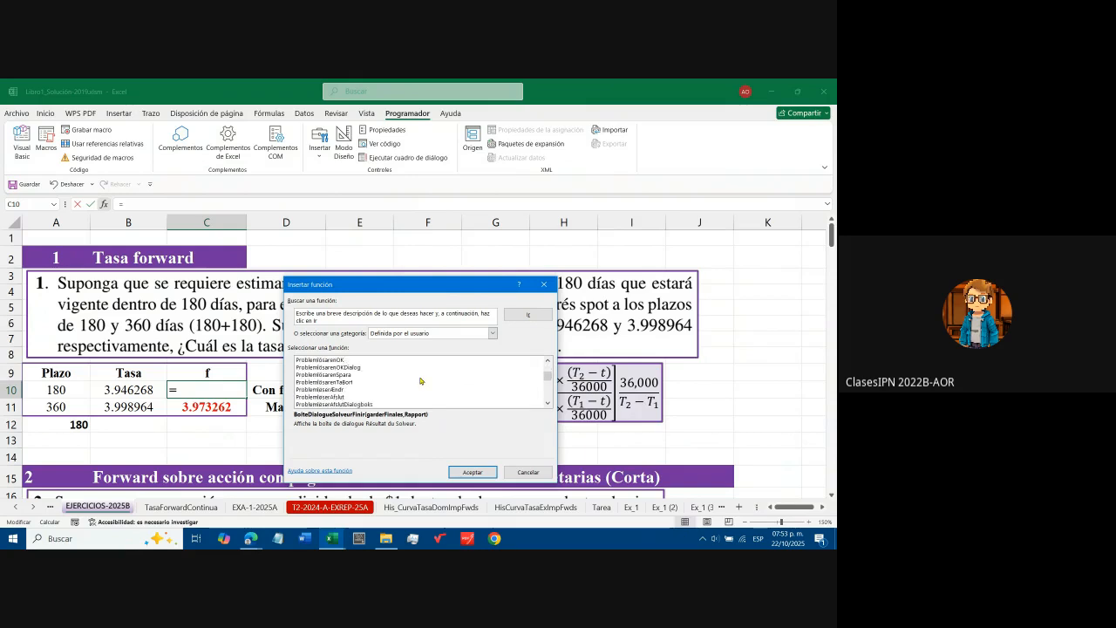
pyautogui.scroll(-5, 419, 380)
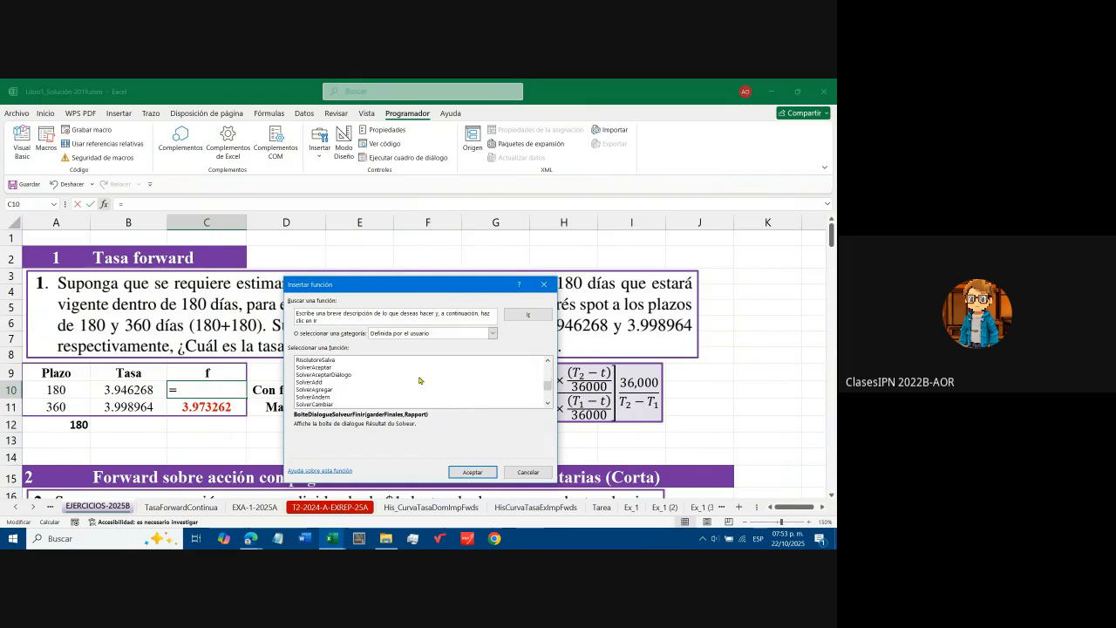
pyautogui.scroll(-3, 417, 381)
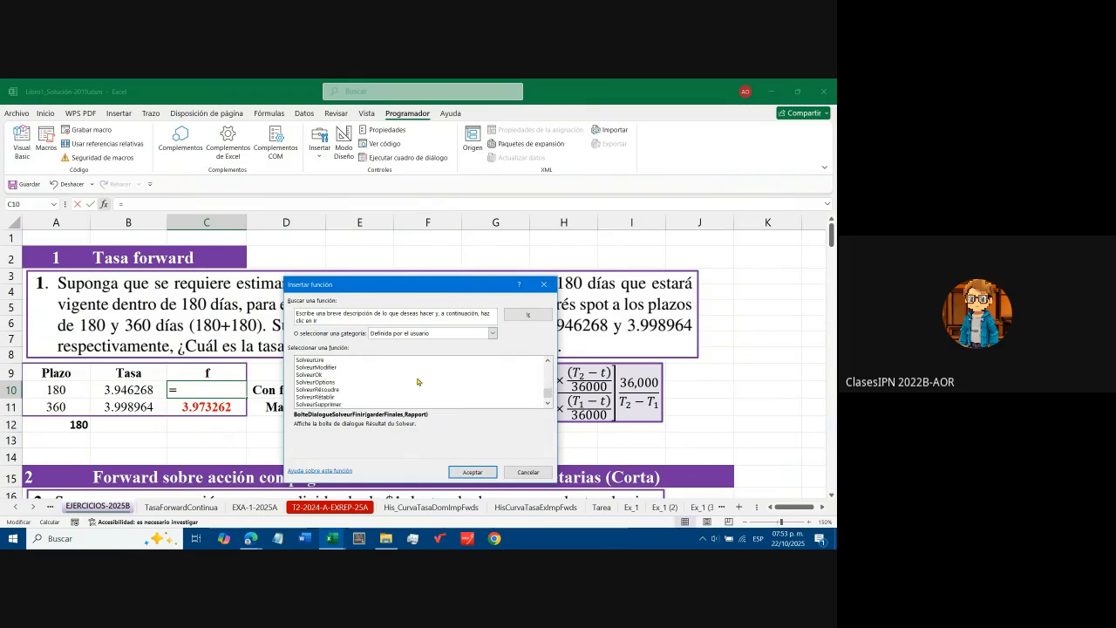
pyautogui.click(321, 375)
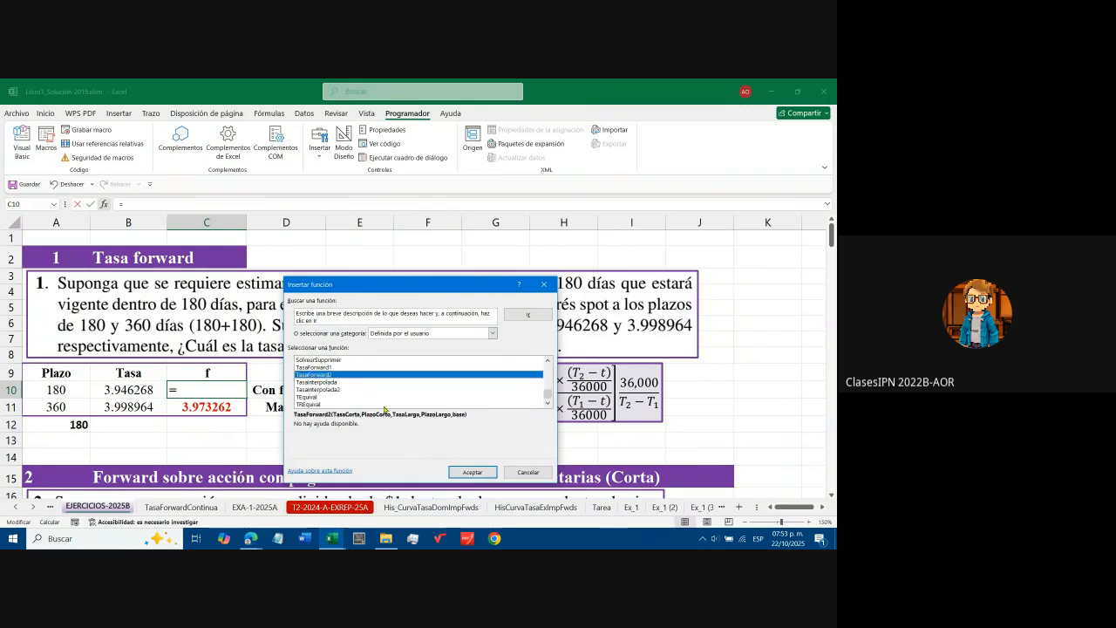
pyautogui.click(463, 472)
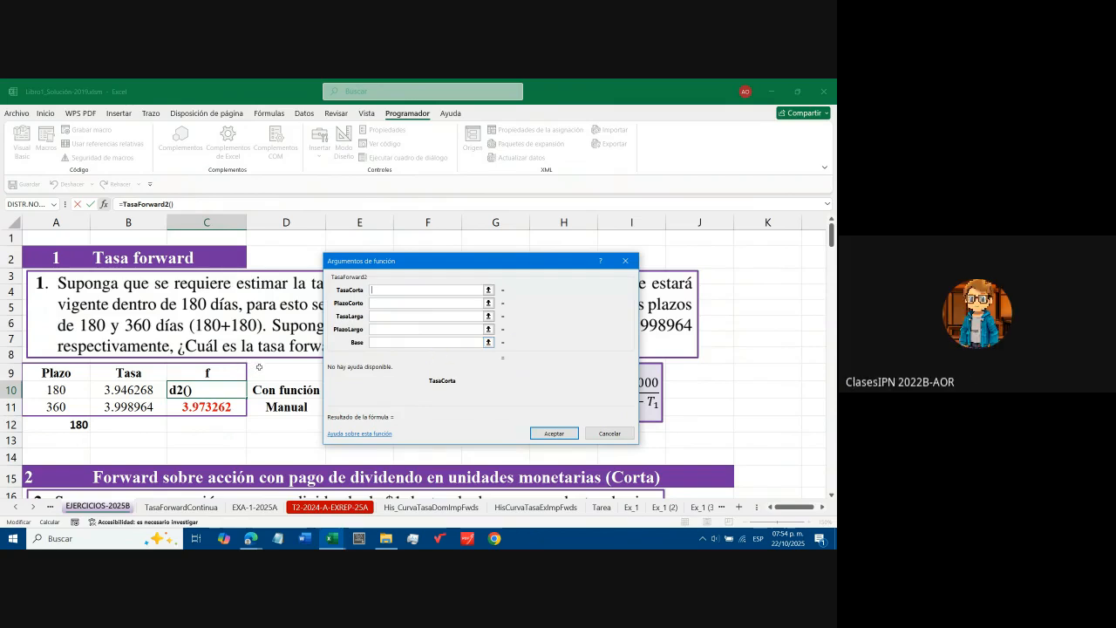
# Set the TasaForward2 arguments to B10 for TasaCorta, A10 for PlazoCorto, B11 for TasaLarga and A11 for PlazoLargo
pyautogui.click(131, 390)
pyautogui.click(389, 307)
pyautogui.click(55, 390)
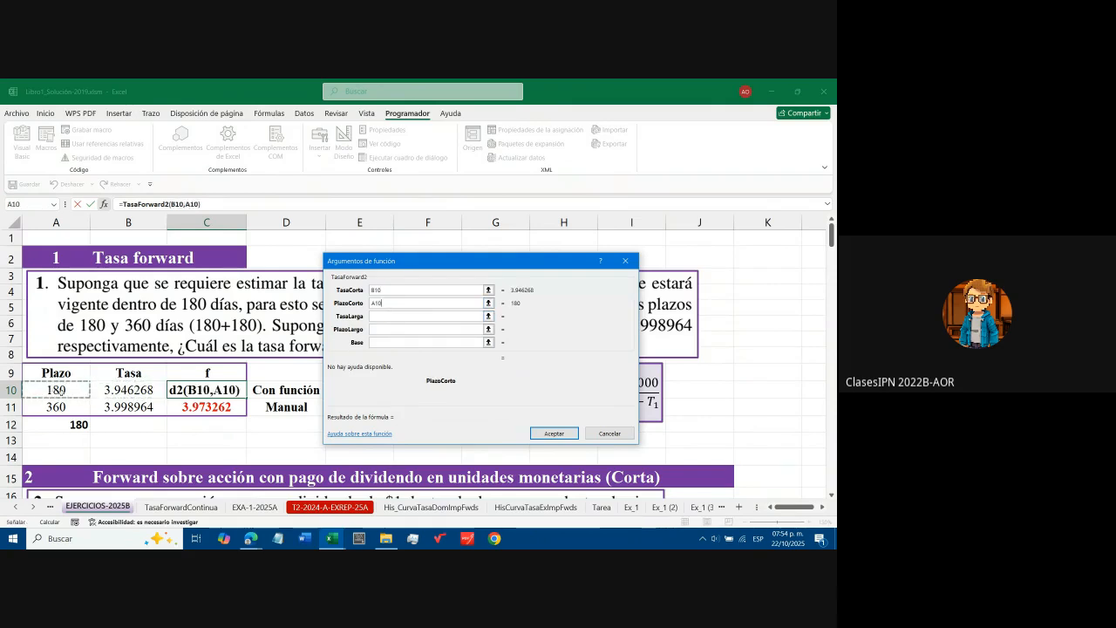
pyautogui.click(389, 314)
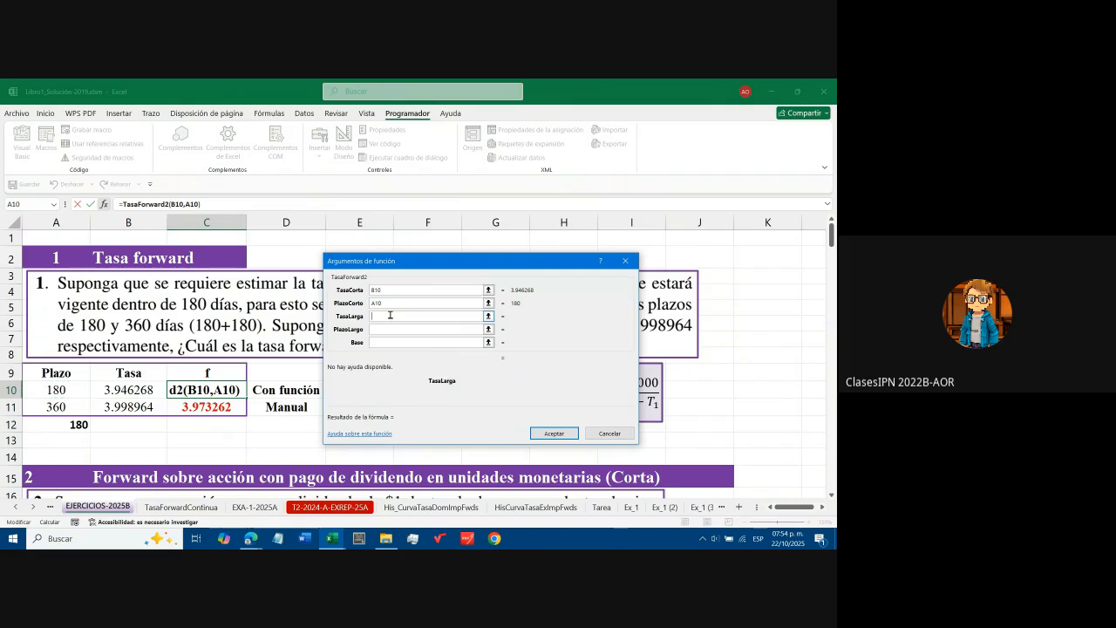
pyautogui.click(128, 406)
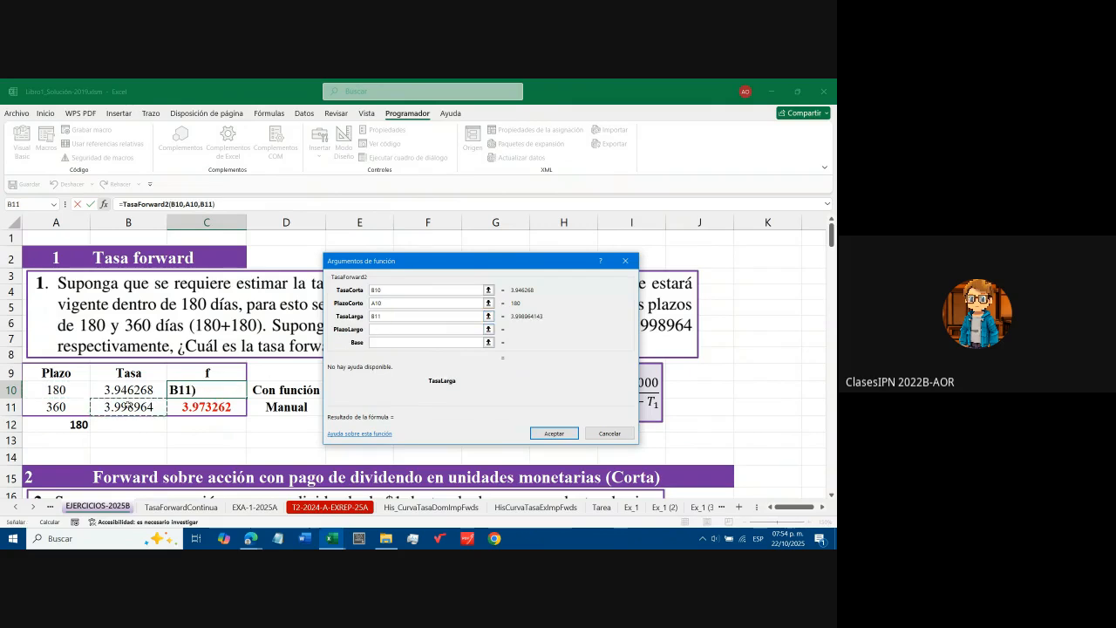
pyautogui.click(382, 328)
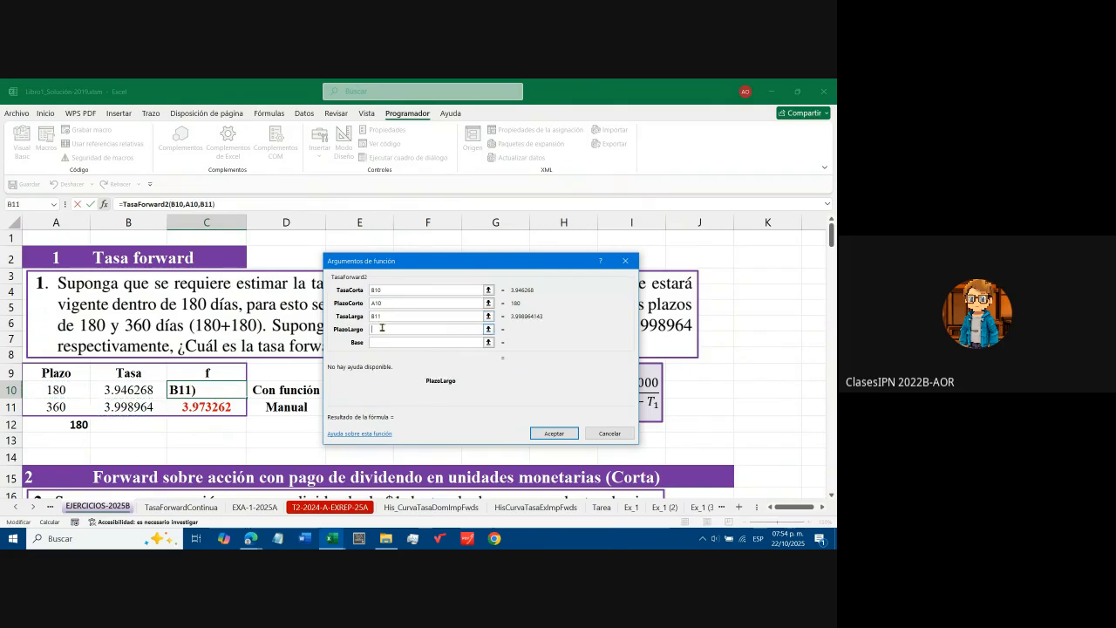
pyautogui.click(63, 406)
# Try a Base of 36000 in the TasaForward2 arguments and clear it again
pyautogui.click(394, 342)
pyautogui.write('36000')
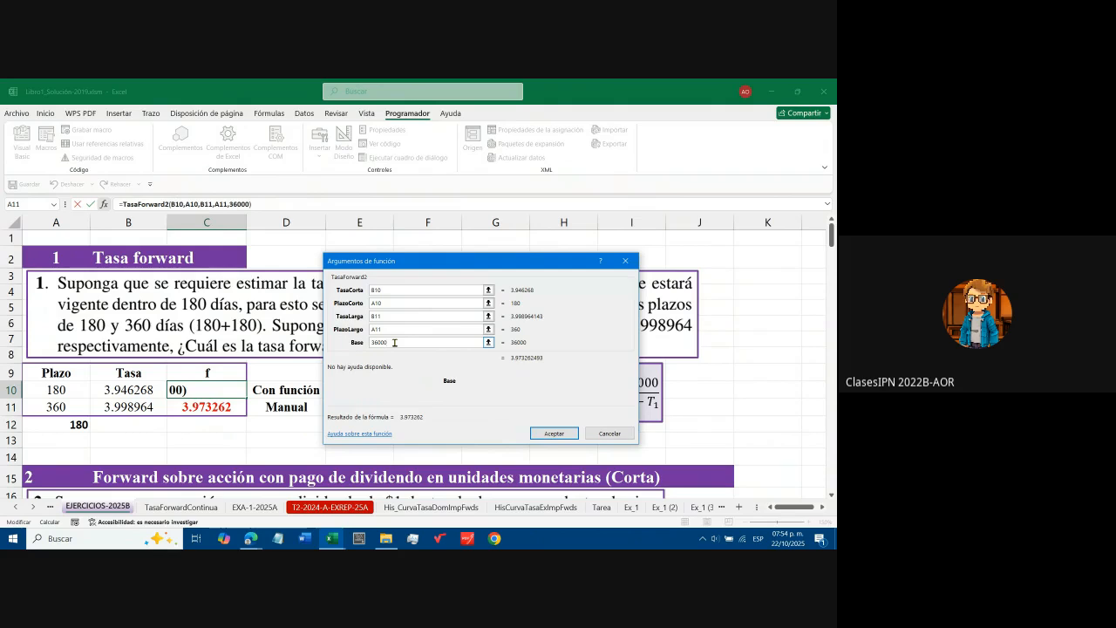
pyautogui.press('BackSpace')
pyautogui.press('BackSpace')
pyautogui.press('BackSpace')
pyautogui.press('BackSpace')
pyautogui.press('BackSpace')
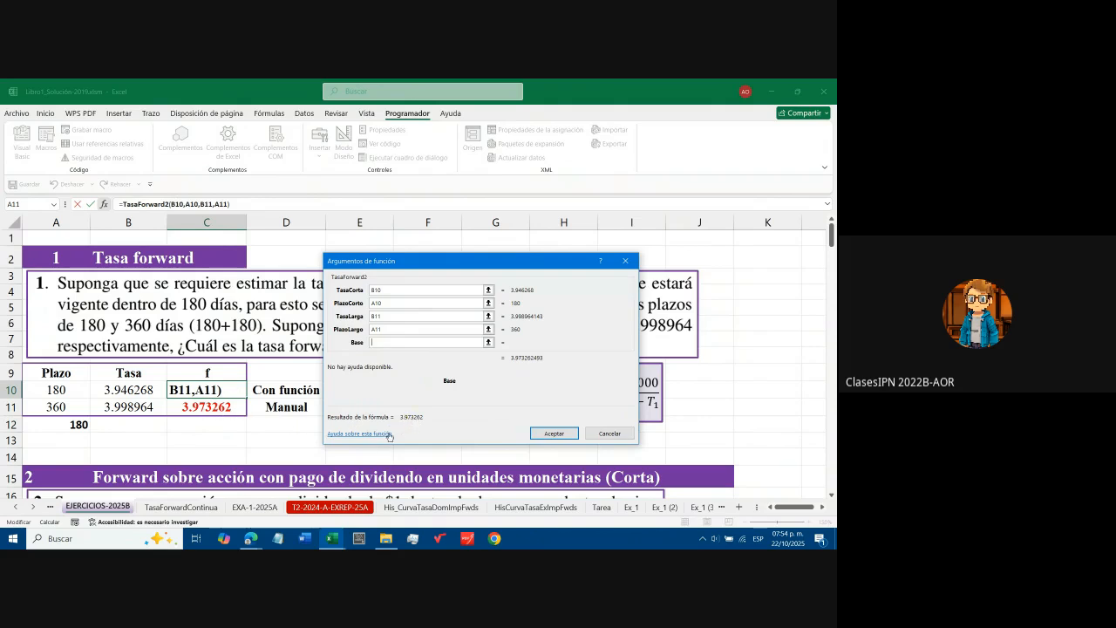
# Set the Base argument to 36000, insert the TasaForward2 formula and leave cell C10 selected
pyautogui.write('3')
pyautogui.press('BackSpace')
pyautogui.write('36000')
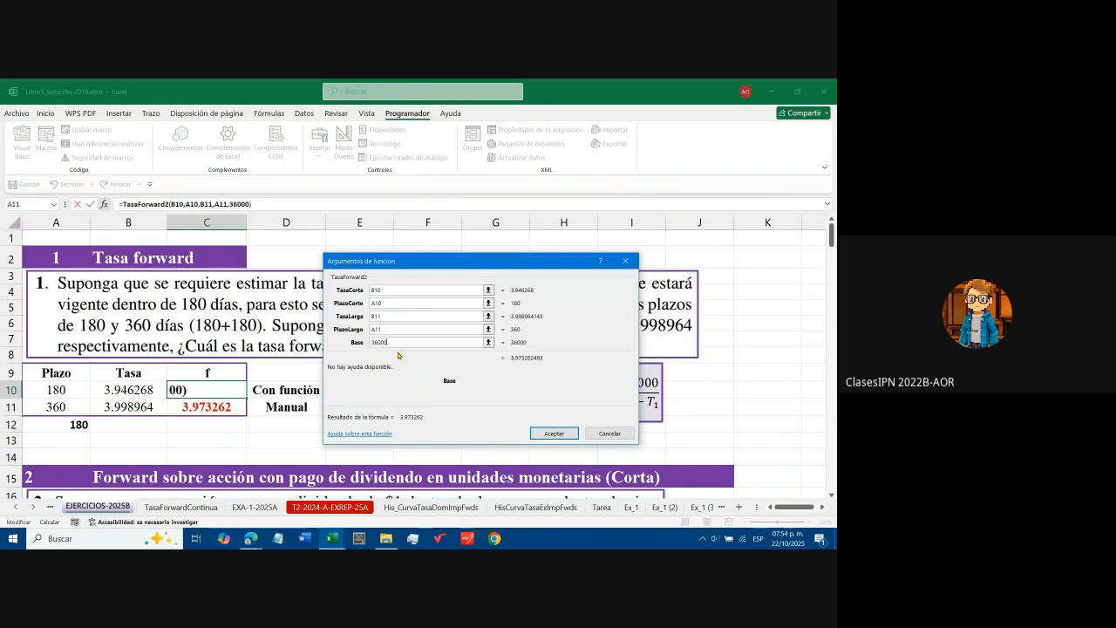
pyautogui.click(554, 433)
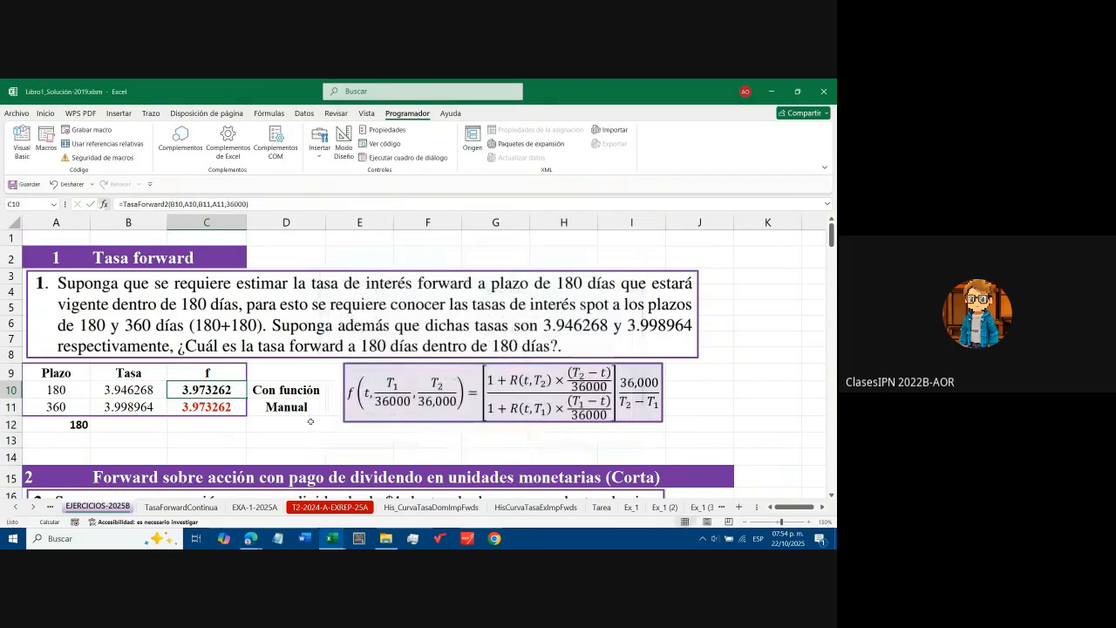
pyautogui.click(286, 423)
pyautogui.click(211, 390)
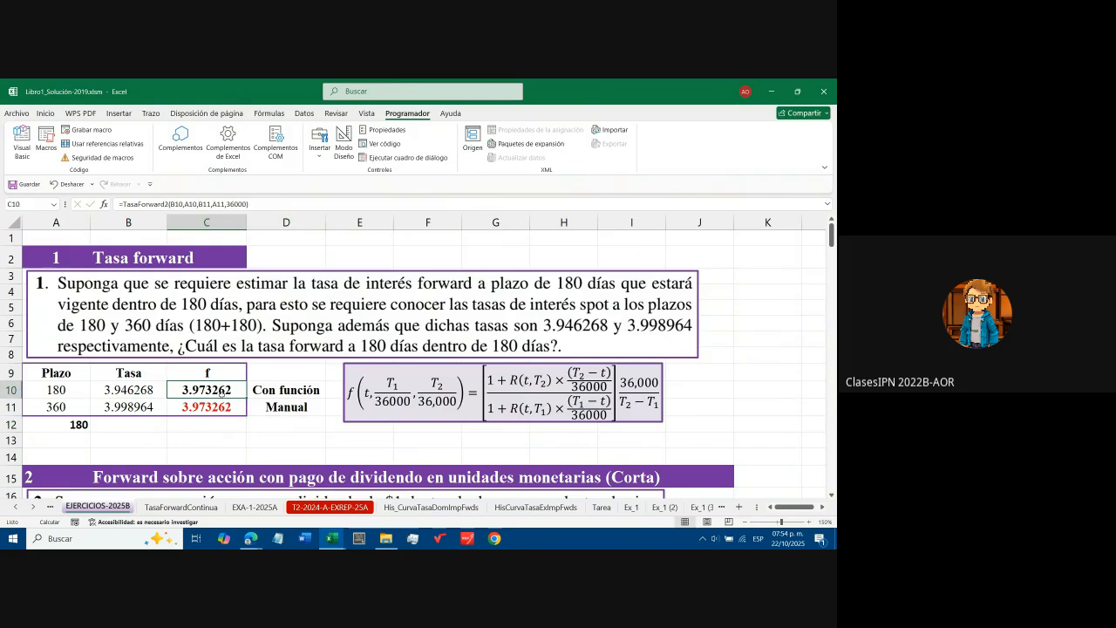
# Enter a check formula in C12 that subtracts C11 from C10, and review its references without changing it
pyautogui.click(244, 424)
pyautogui.write('+')
pyautogui.press('Up')
pyautogui.press('Up')
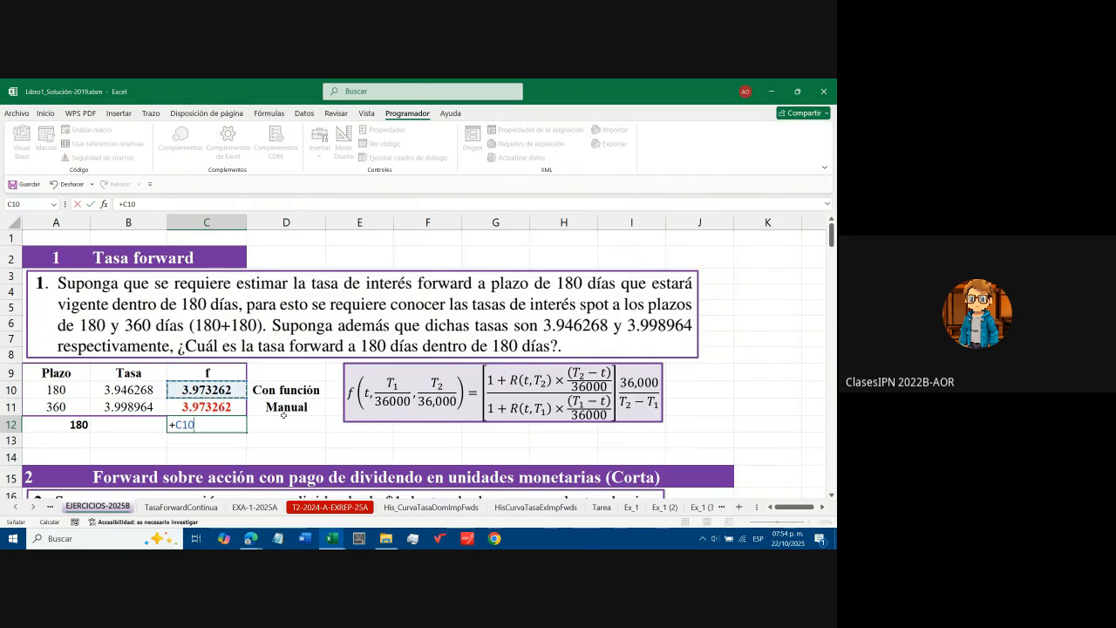
pyautogui.write('-')
pyautogui.press('Down')
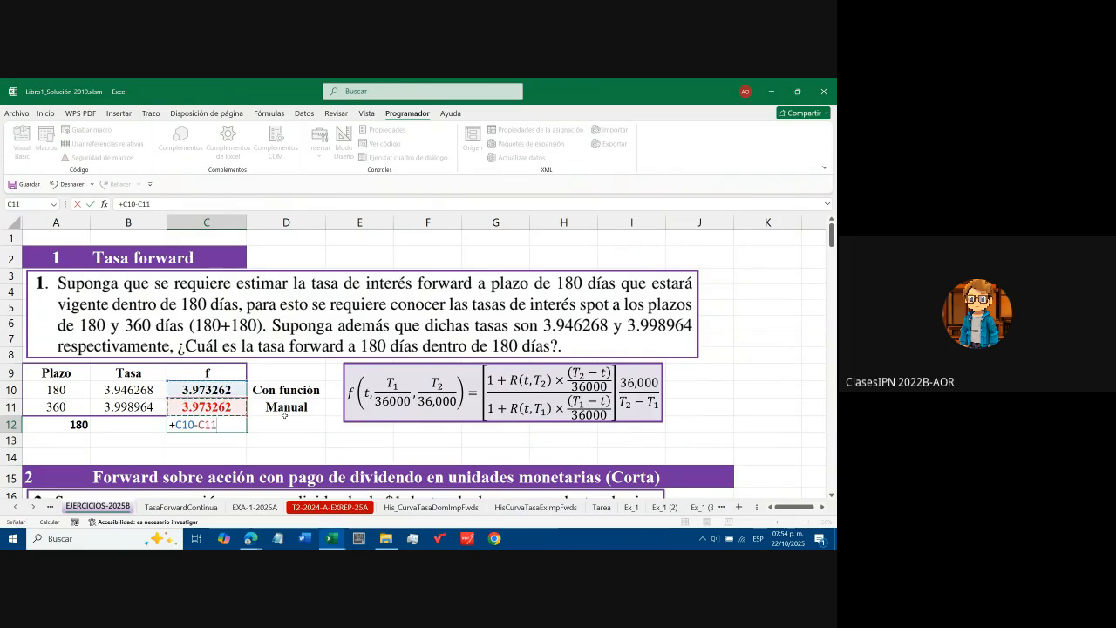
pyautogui.press('Return')
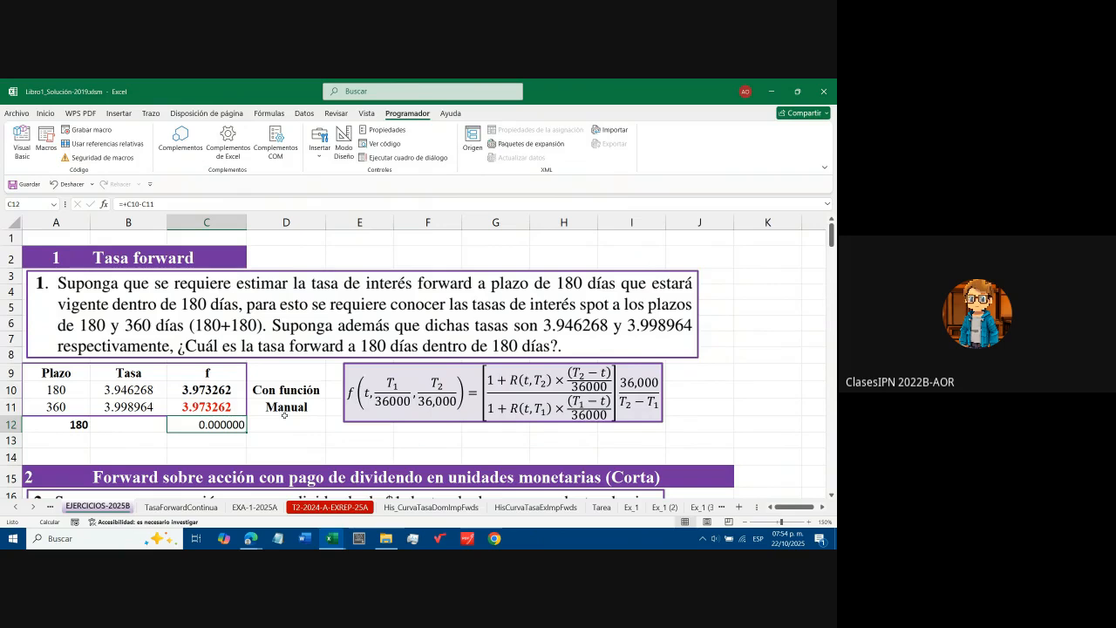
pyautogui.press('F2')
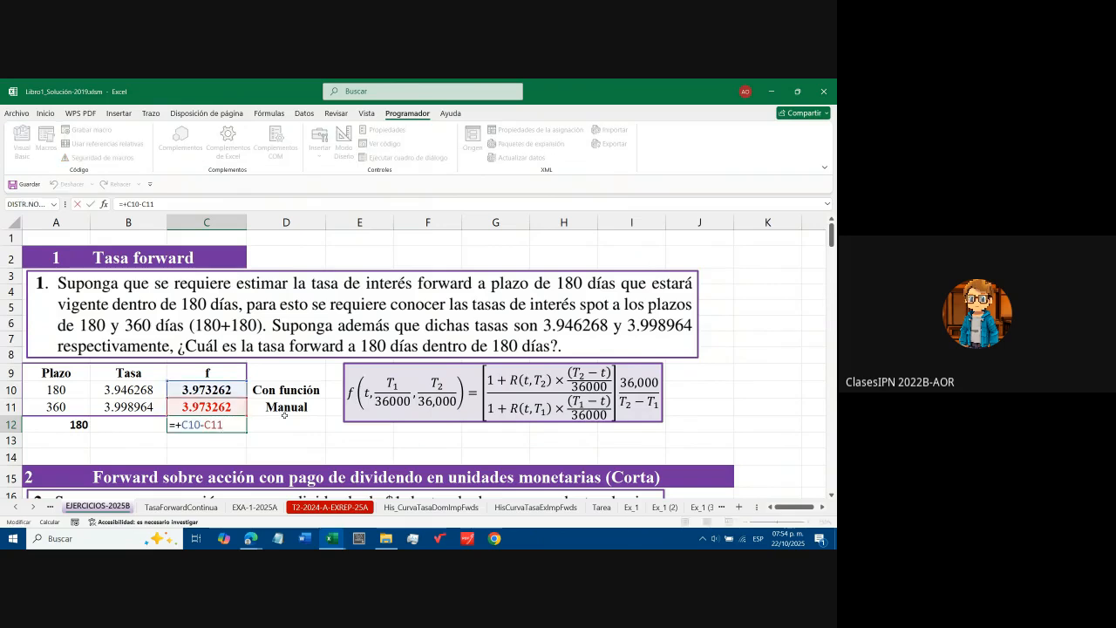
pyautogui.press('Escape')
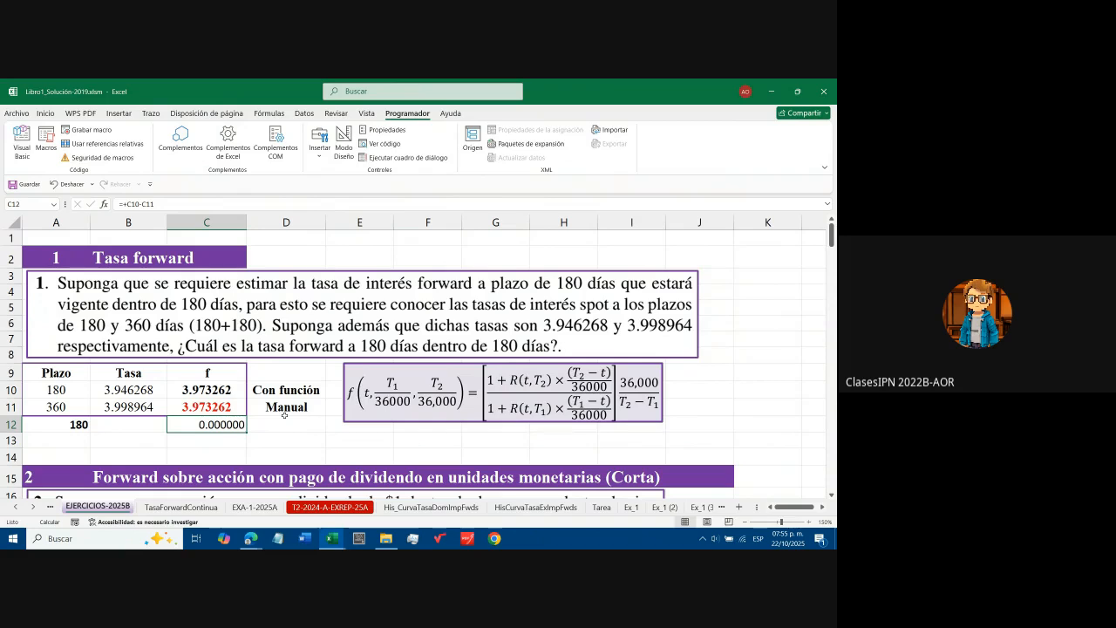
# Review the manual forward rate formula in C11 against the terms and rates in A10:B11
pyautogui.click(284, 427)
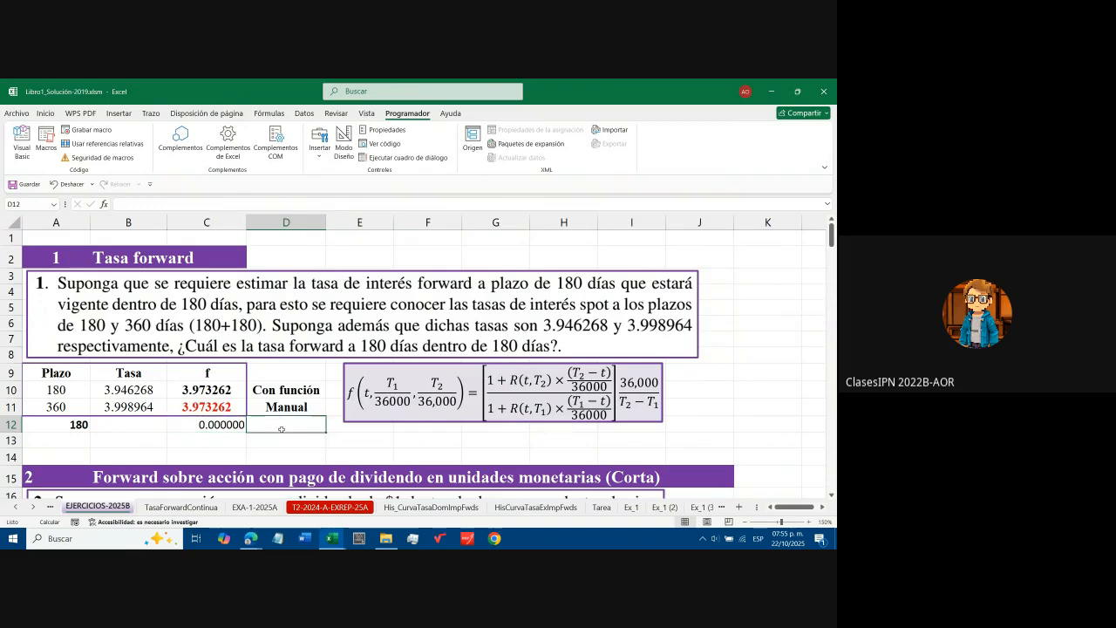
pyautogui.click(45, 113)
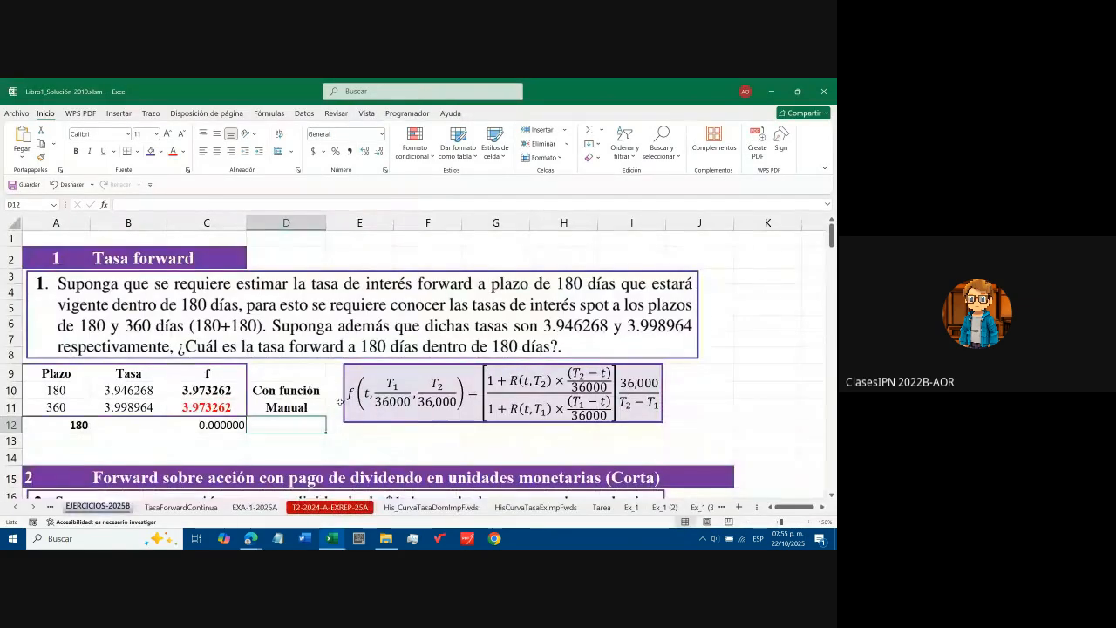
pyautogui.click(320, 405)
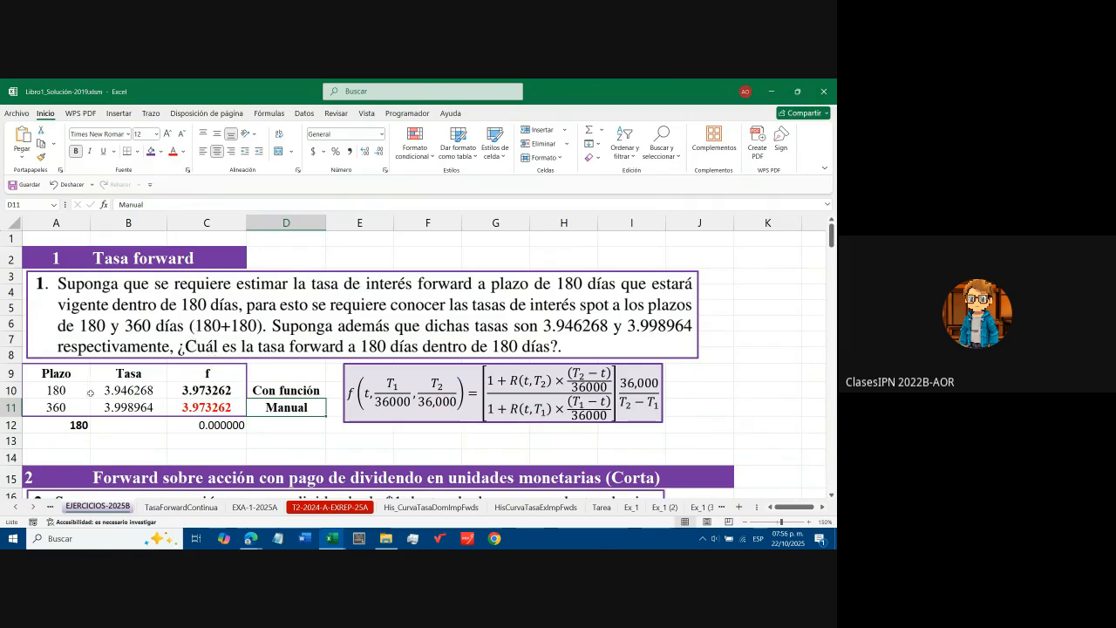
pyautogui.moveTo(60, 391); pyautogui.dragTo(153, 407)
pyautogui.click(198, 407)
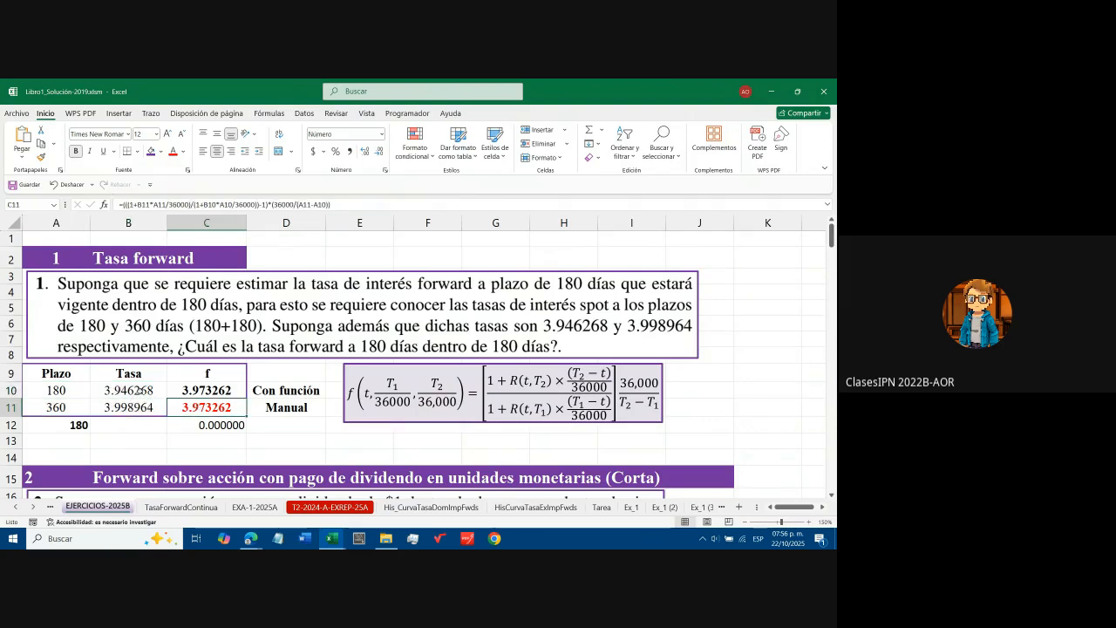
pyautogui.moveTo(138, 390); pyautogui.dragTo(83, 407)
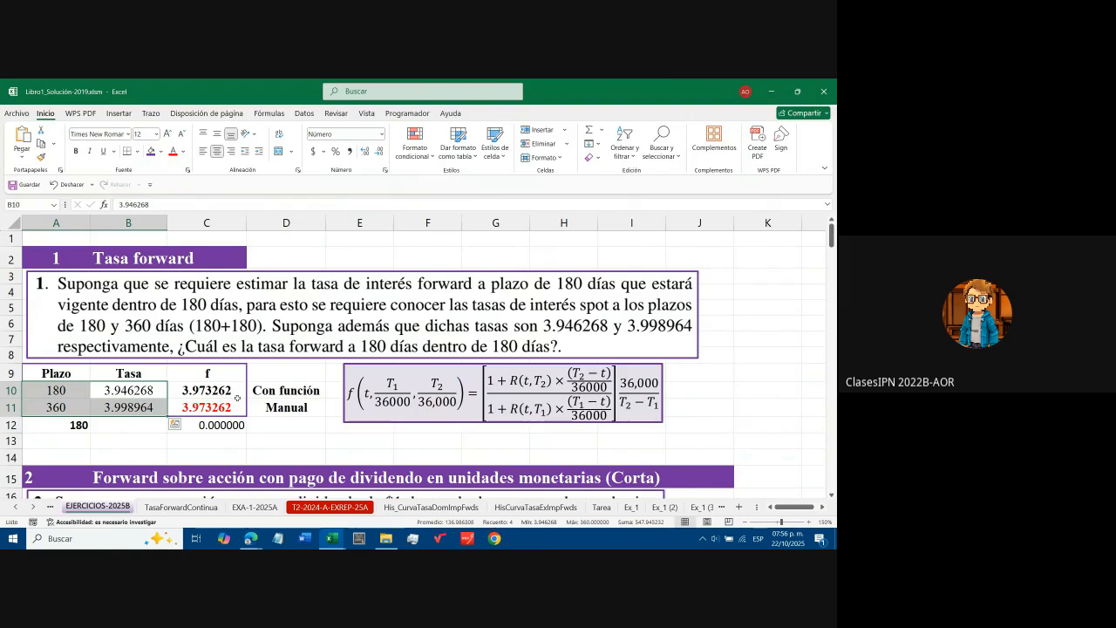
pyautogui.click(210, 407)
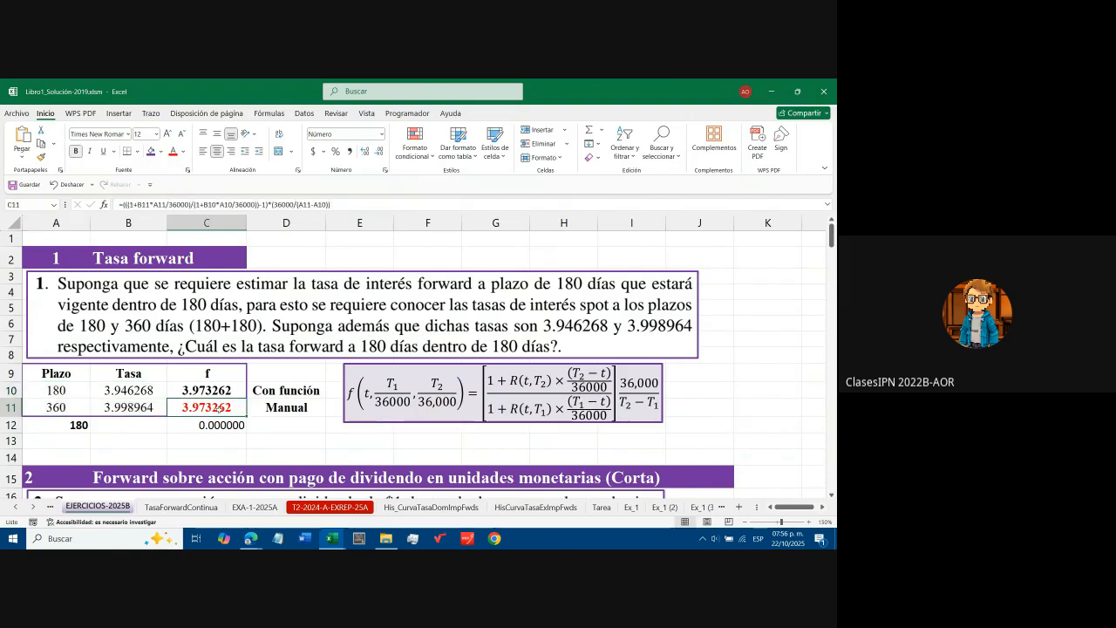
pyautogui.click(131, 392)
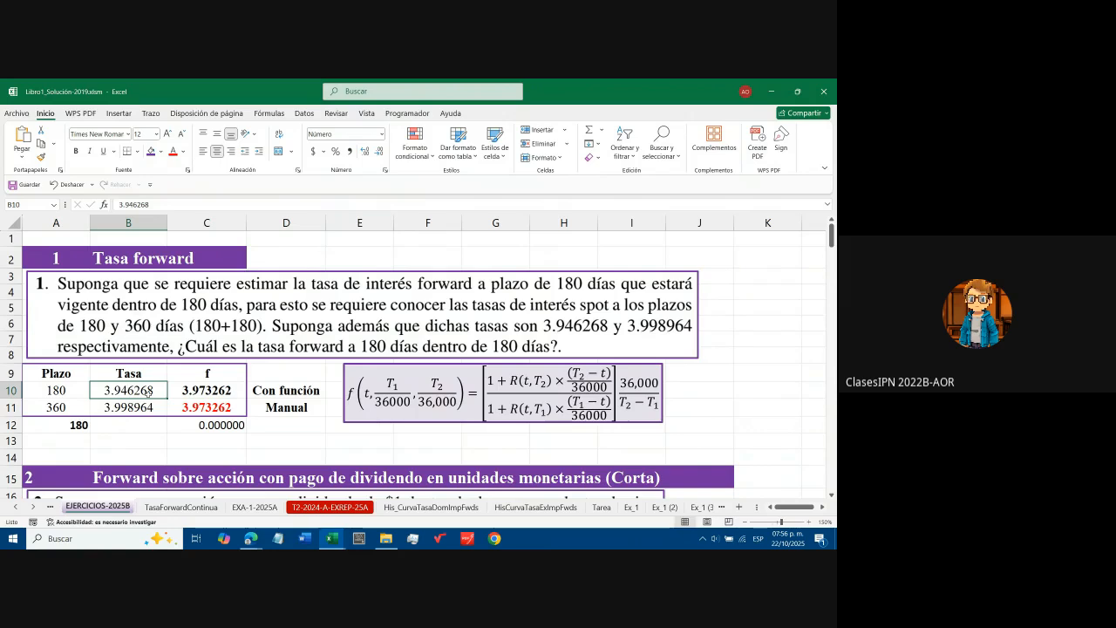
pyautogui.click(203, 407)
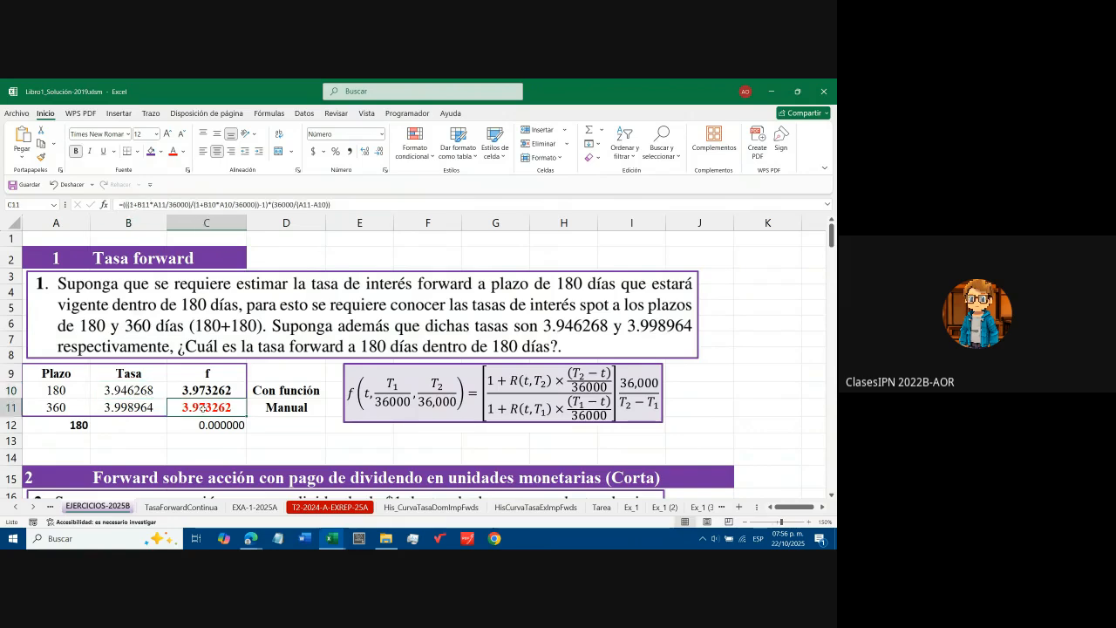
pyautogui.click(142, 410)
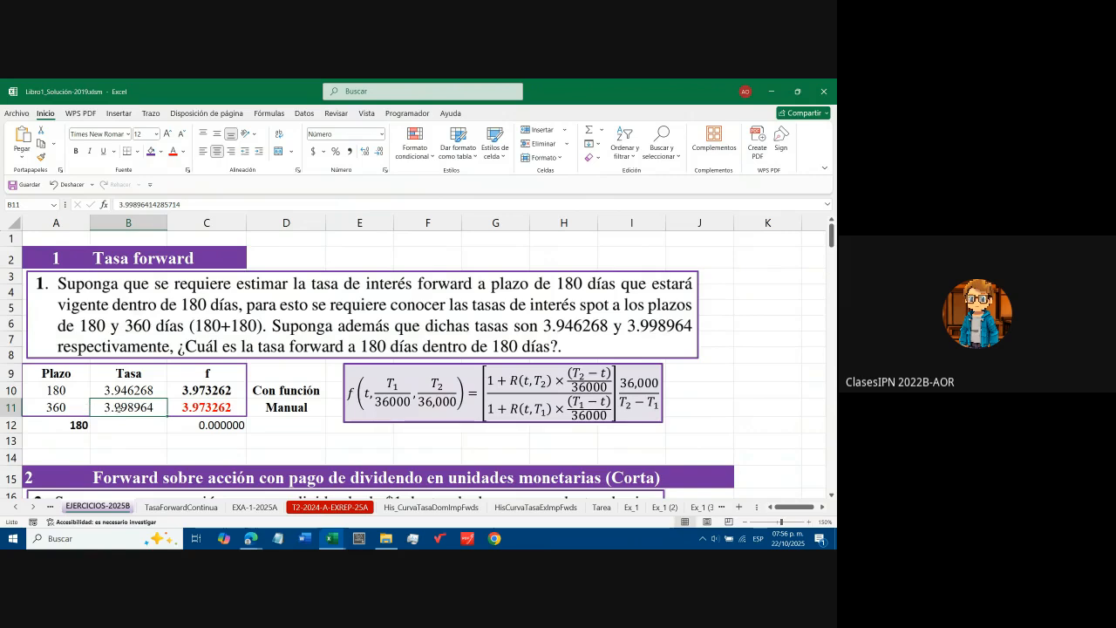
pyautogui.click(70, 409)
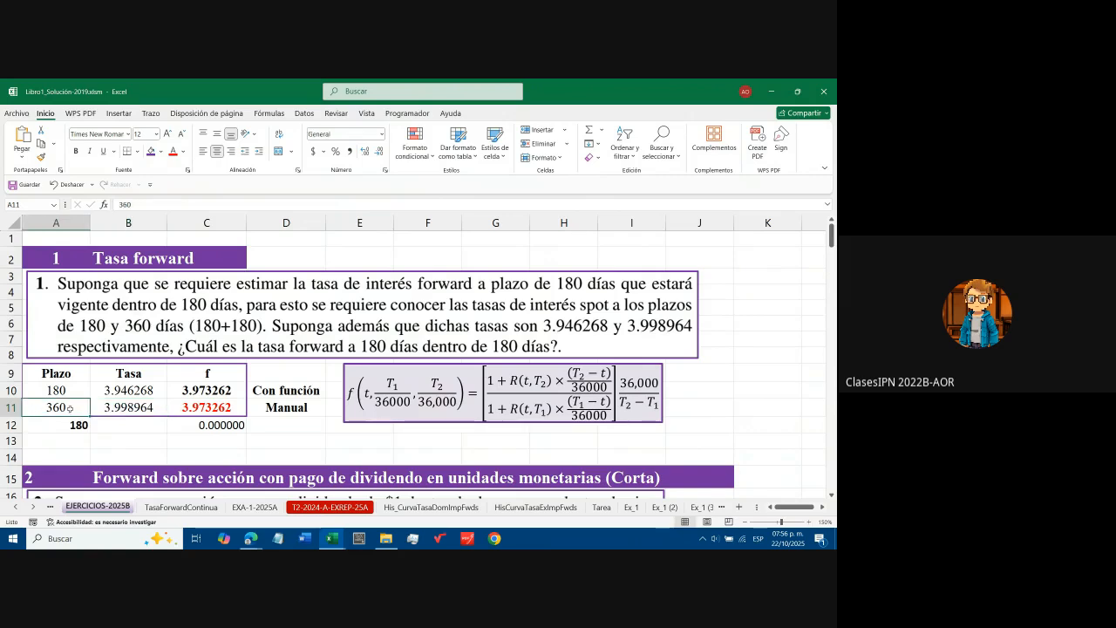
pyautogui.click(64, 390)
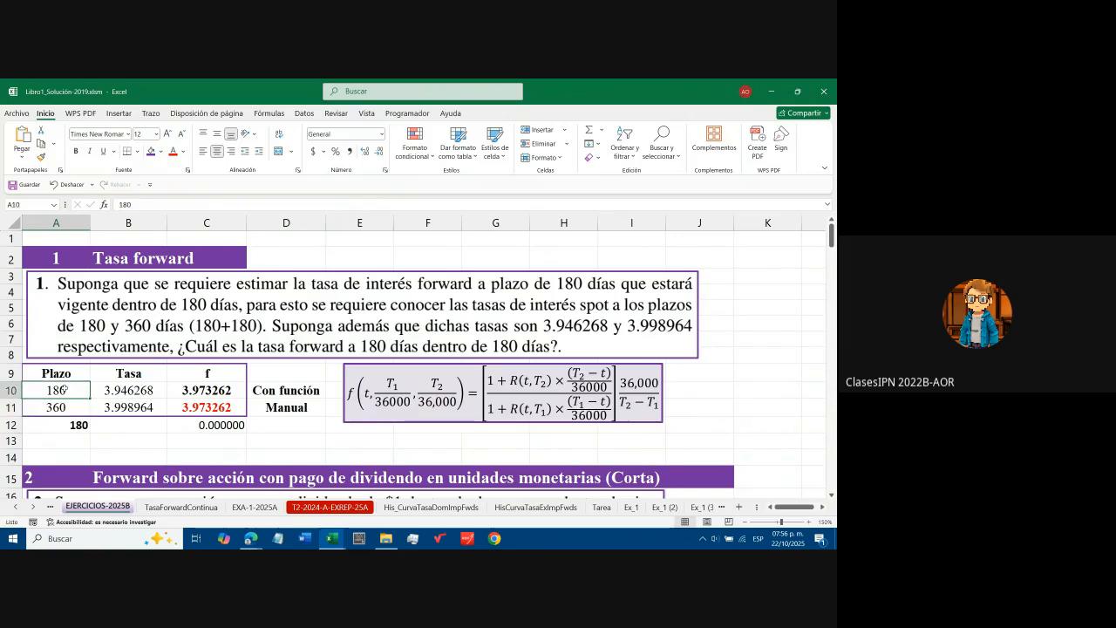
# Compare the TasaForward2 formula in C10 with its term and rate inputs, and go over the exercise table A10:C11
pyautogui.click(119, 389)
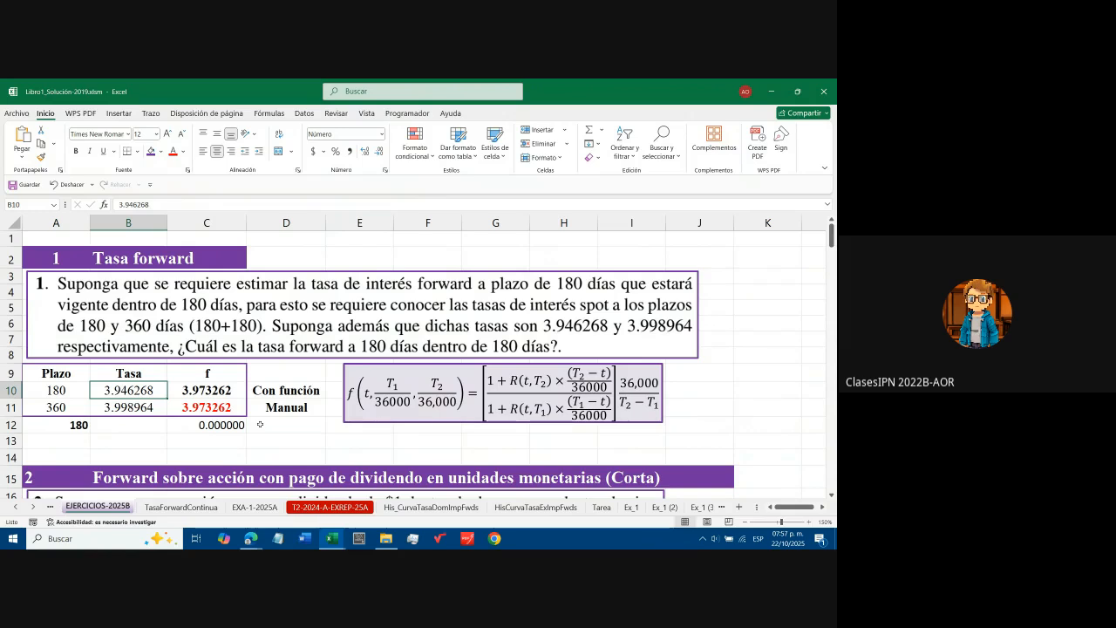
pyautogui.click(190, 392)
pyautogui.click(110, 392)
pyautogui.click(74, 393)
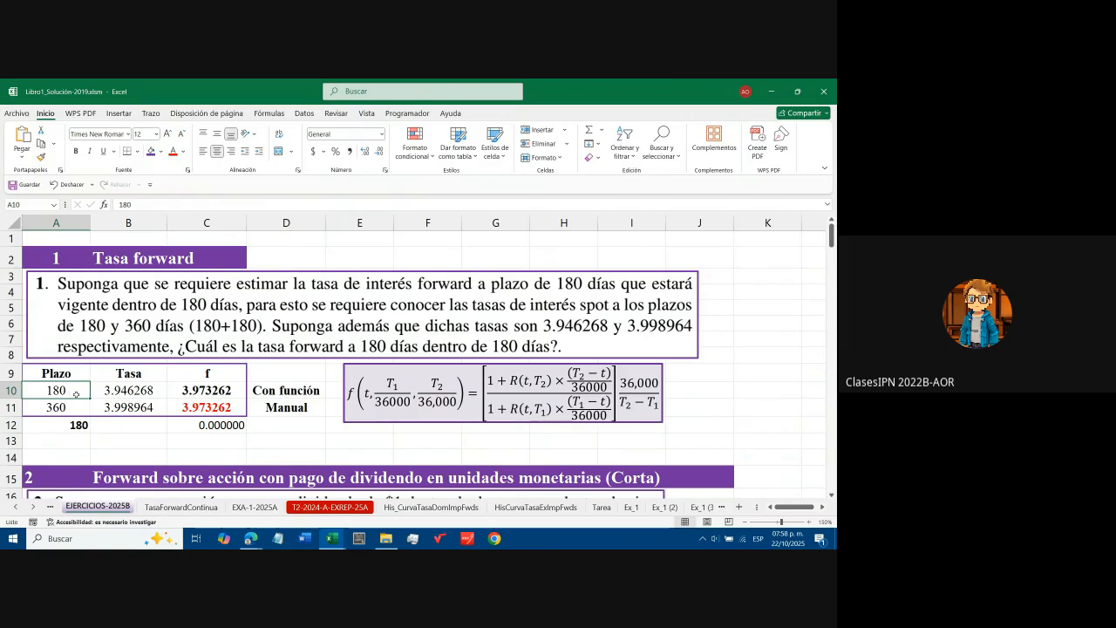
pyautogui.press('Down')
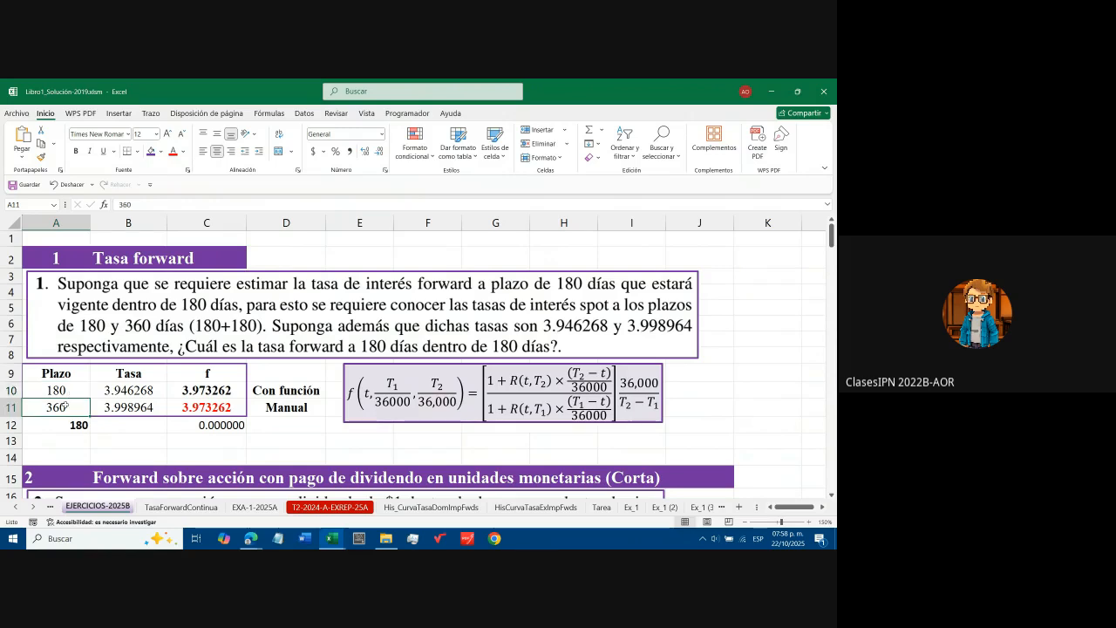
pyautogui.press('Right')
pyautogui.click(114, 390)
pyautogui.click(191, 393)
pyautogui.click(131, 404)
pyautogui.click(184, 389)
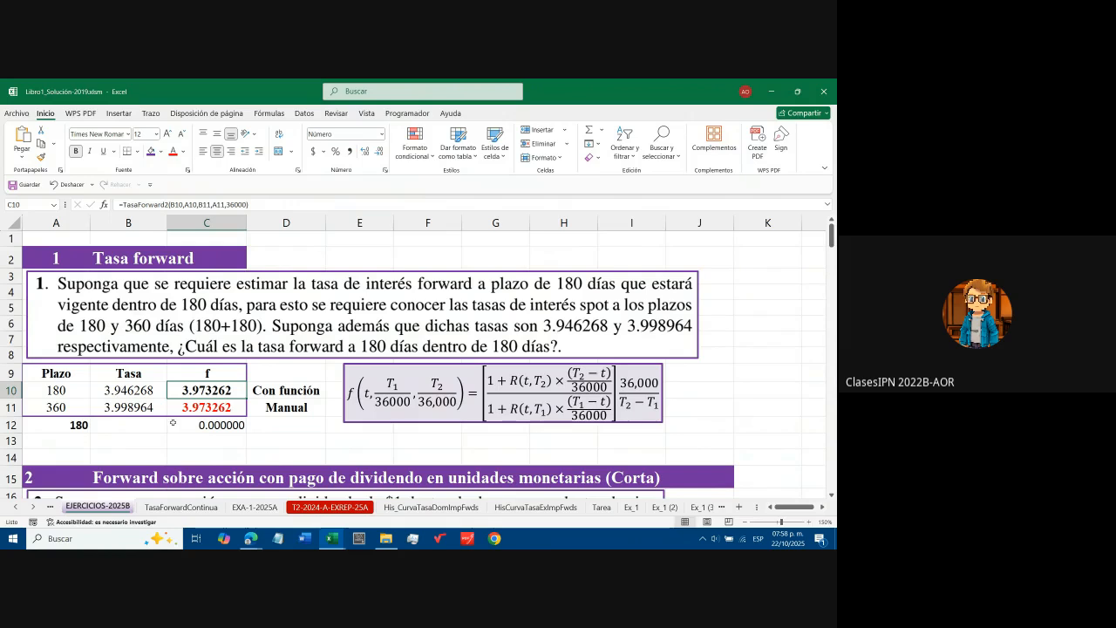
pyautogui.moveTo(85, 392); pyautogui.dragTo(200, 399)
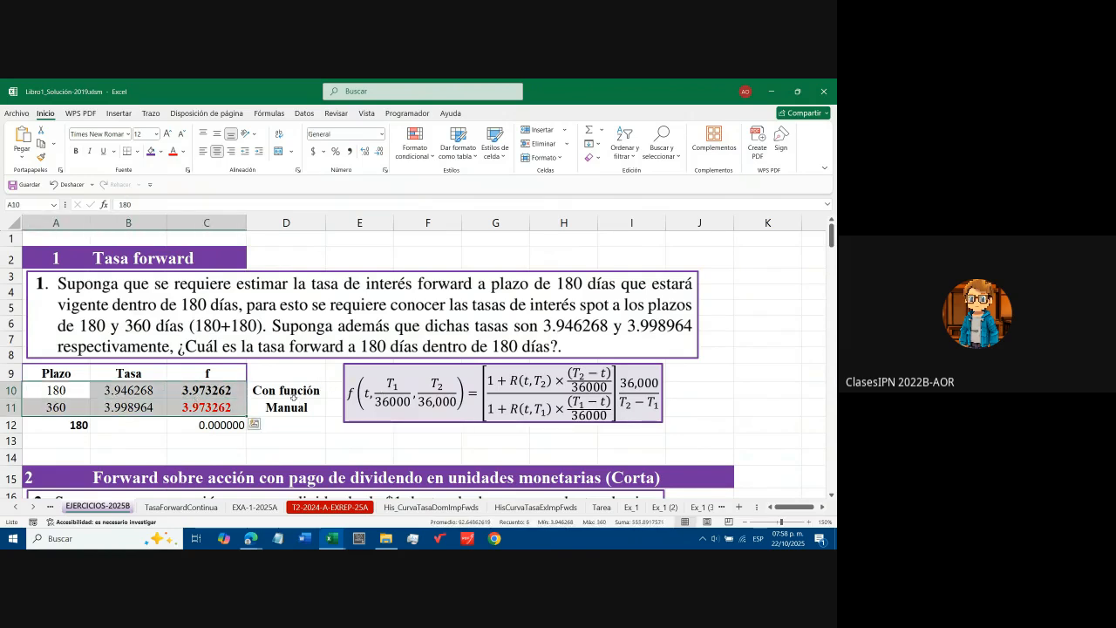
pyautogui.click(287, 406)
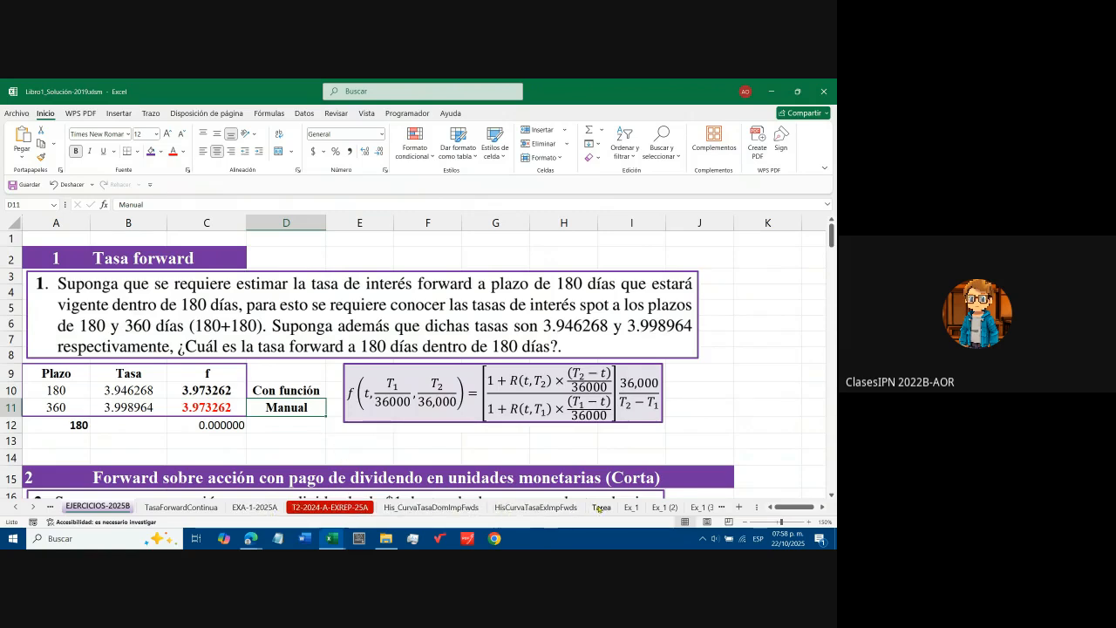
# Switch to the TasaForwardContinua sheet and examine its sample terms, rates and the formulas in F10, C21 and E21
pyautogui.click(181, 507)
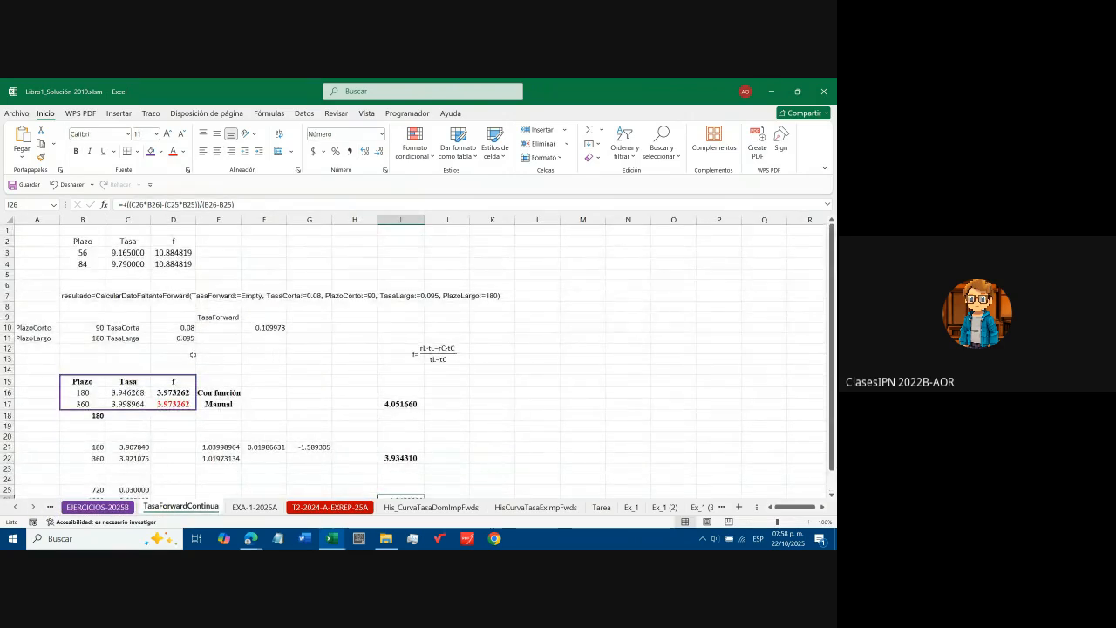
pyautogui.click(128, 252)
pyautogui.click(91, 252)
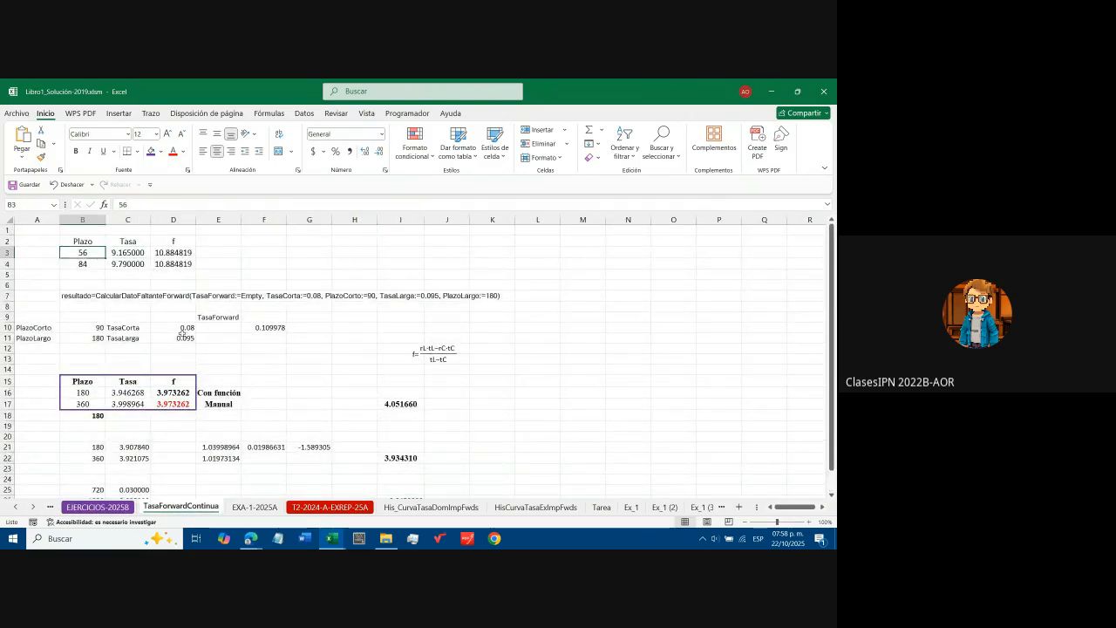
pyautogui.click(180, 328)
pyautogui.click(270, 327)
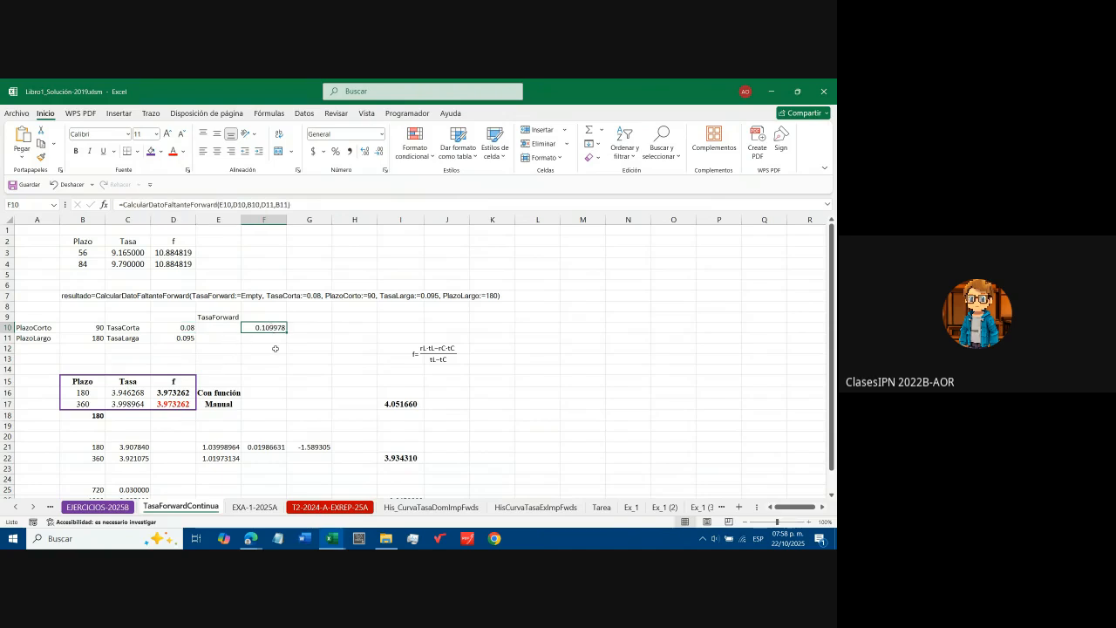
pyautogui.scroll(-1, 214, 390)
pyautogui.scroll(-2, 208, 394)
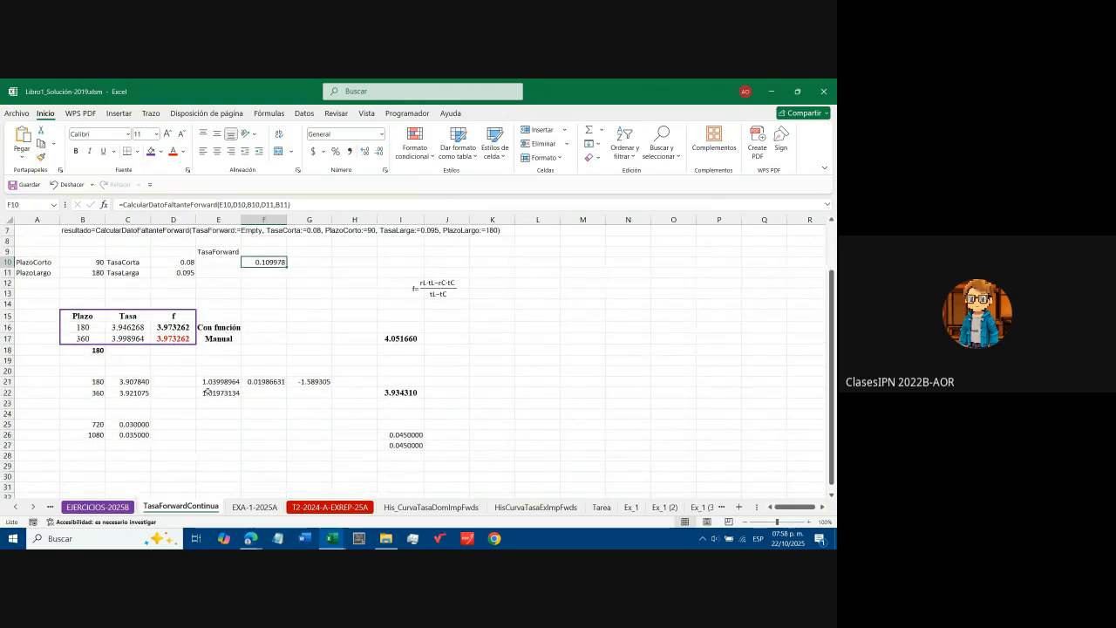
pyautogui.click(129, 382)
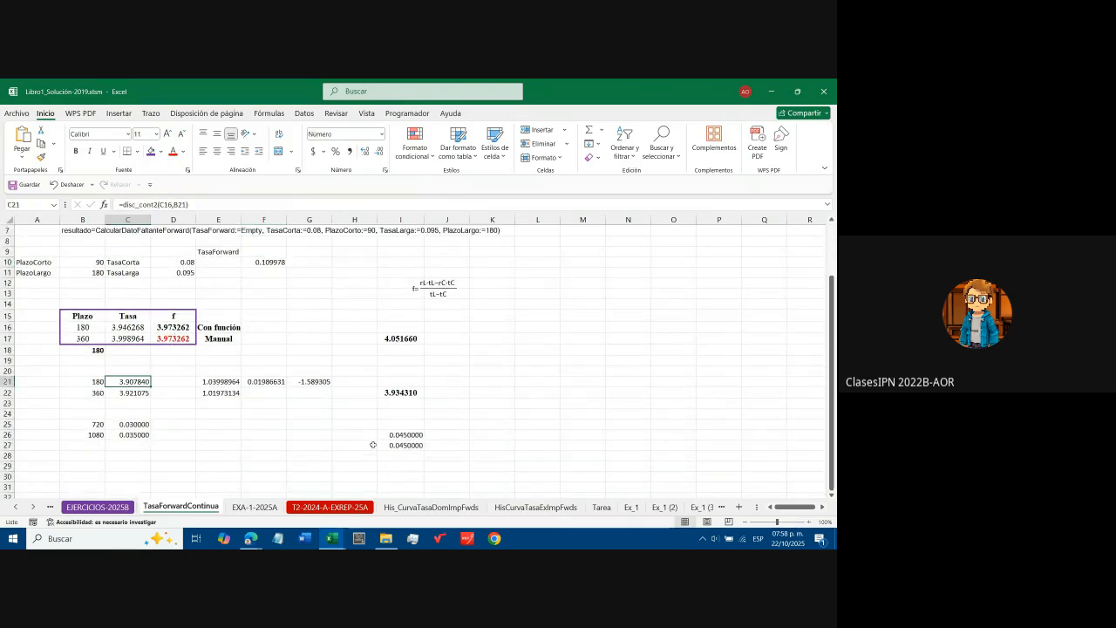
pyautogui.click(140, 425)
pyautogui.click(218, 381)
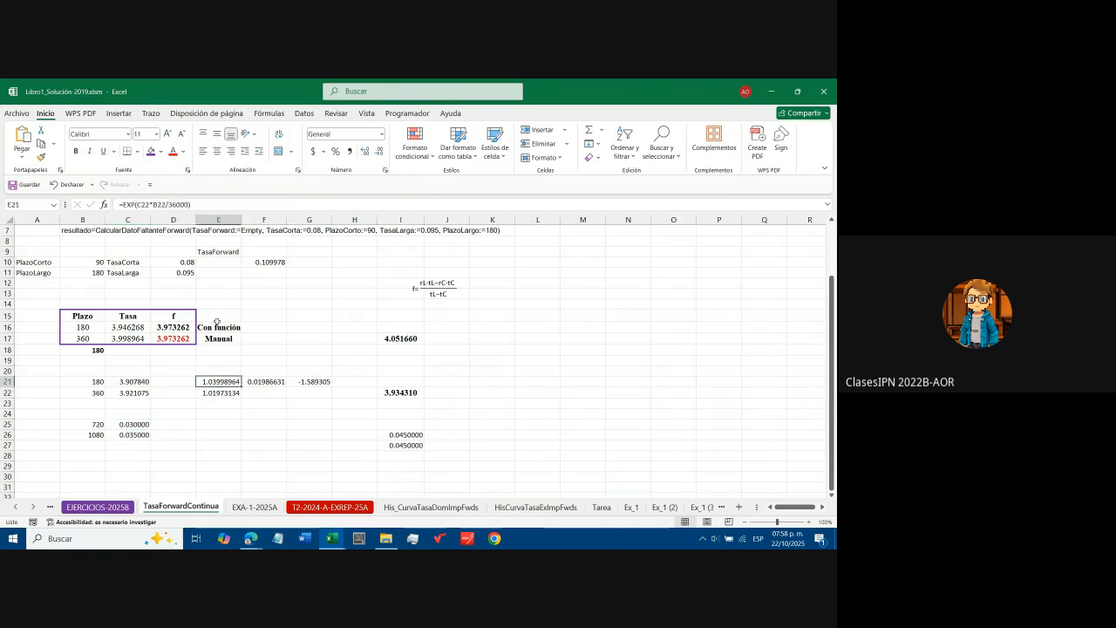
# Examine the PlazoCorto, PlazoLargo, TasaCorta and TasaLarga inputs and the references of the CalcularDatoFaltanteForward formula in F10, leaving it unchanged
pyautogui.scroll(2, 218, 381)
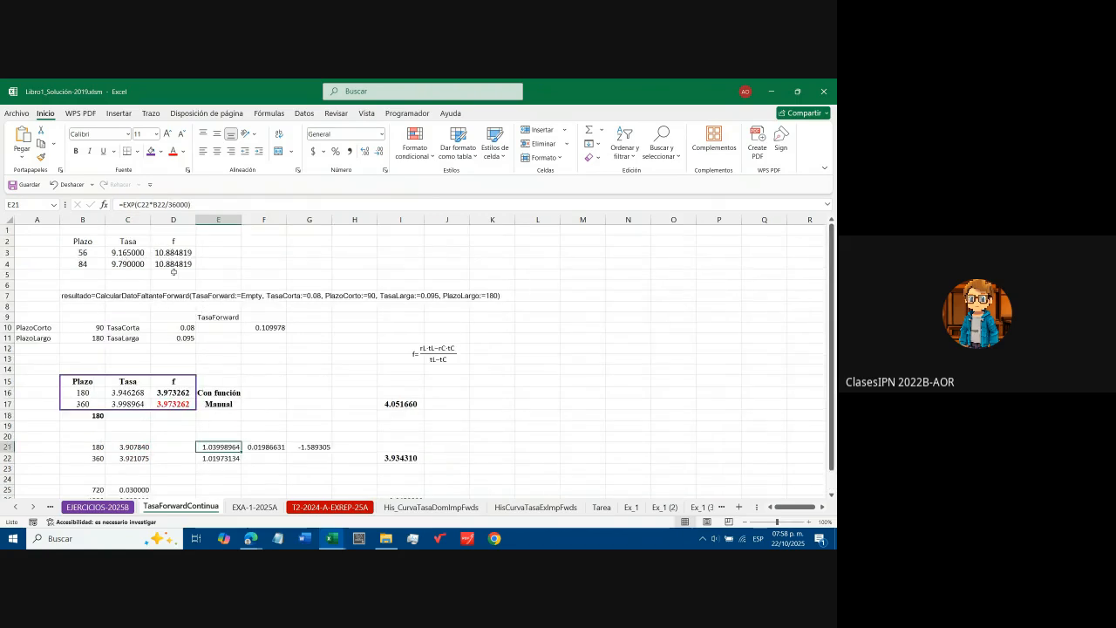
pyautogui.click(199, 318)
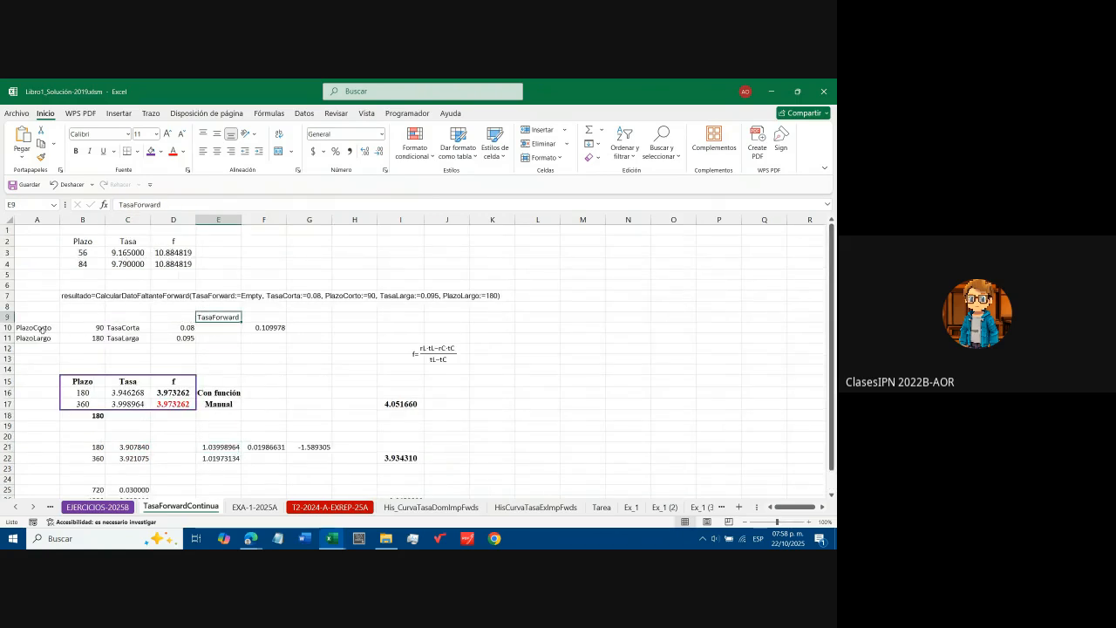
pyautogui.click(91, 328)
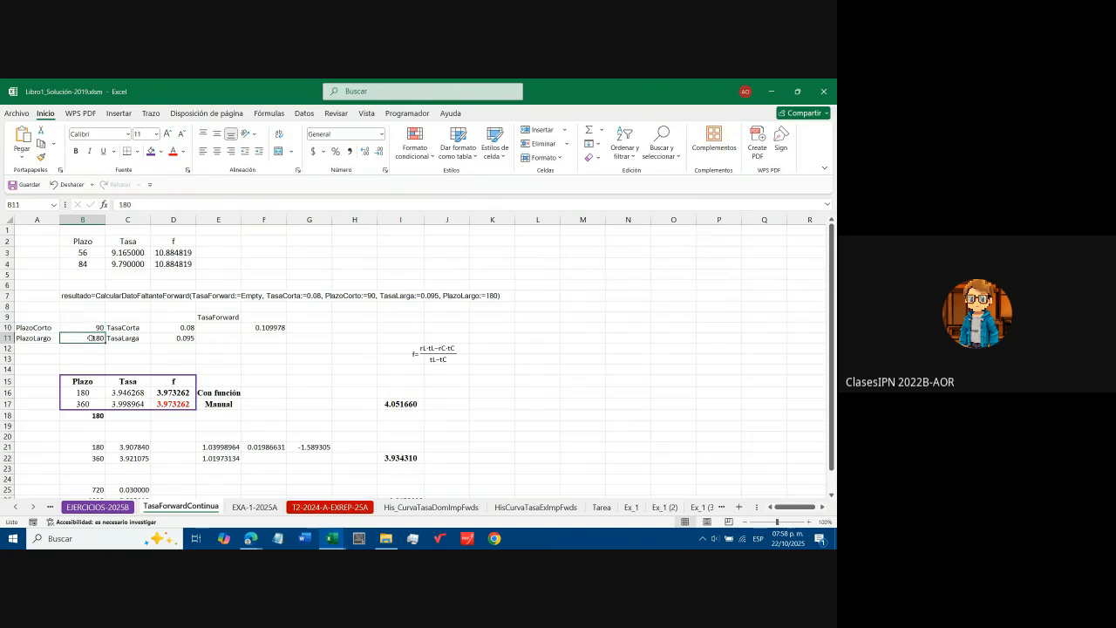
pyautogui.click(129, 337)
pyautogui.click(128, 327)
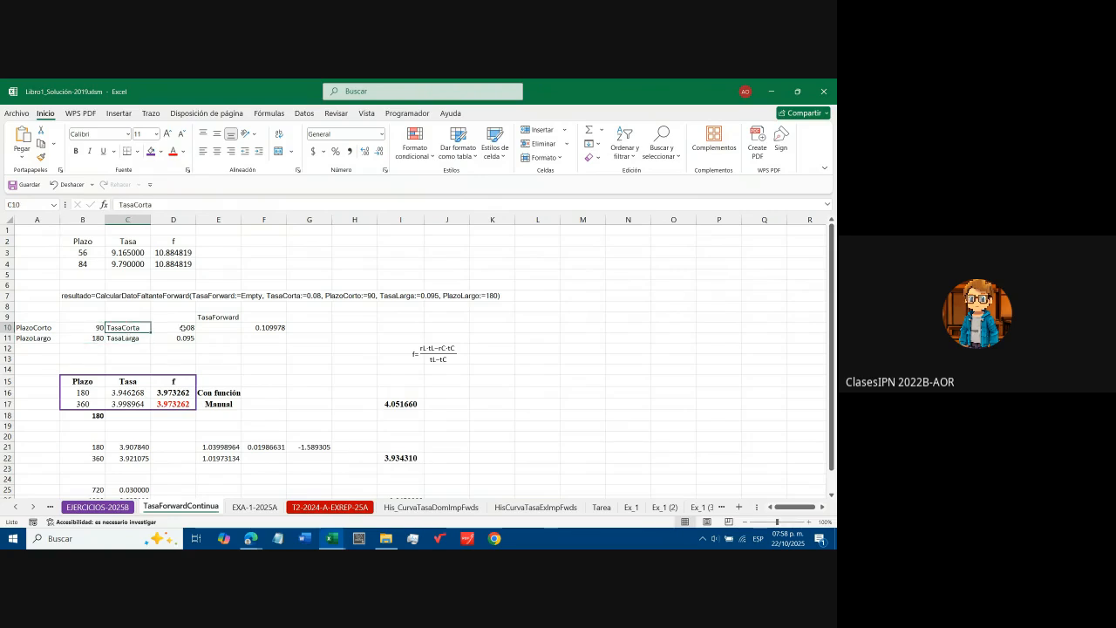
pyautogui.click(181, 328)
pyautogui.click(187, 339)
pyautogui.click(259, 328)
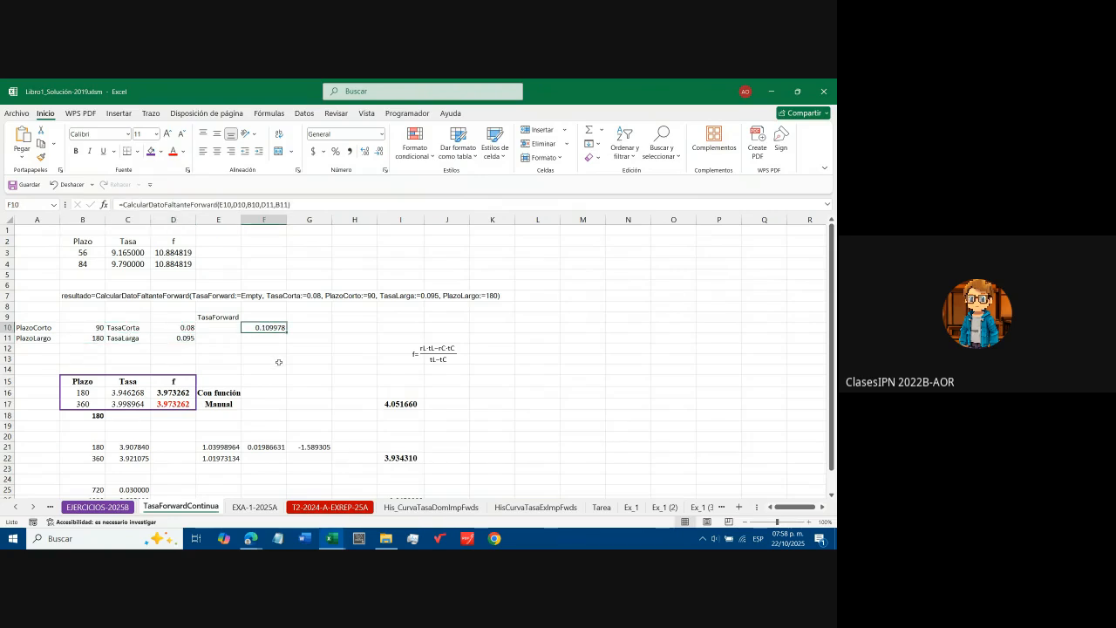
pyautogui.press('F2')
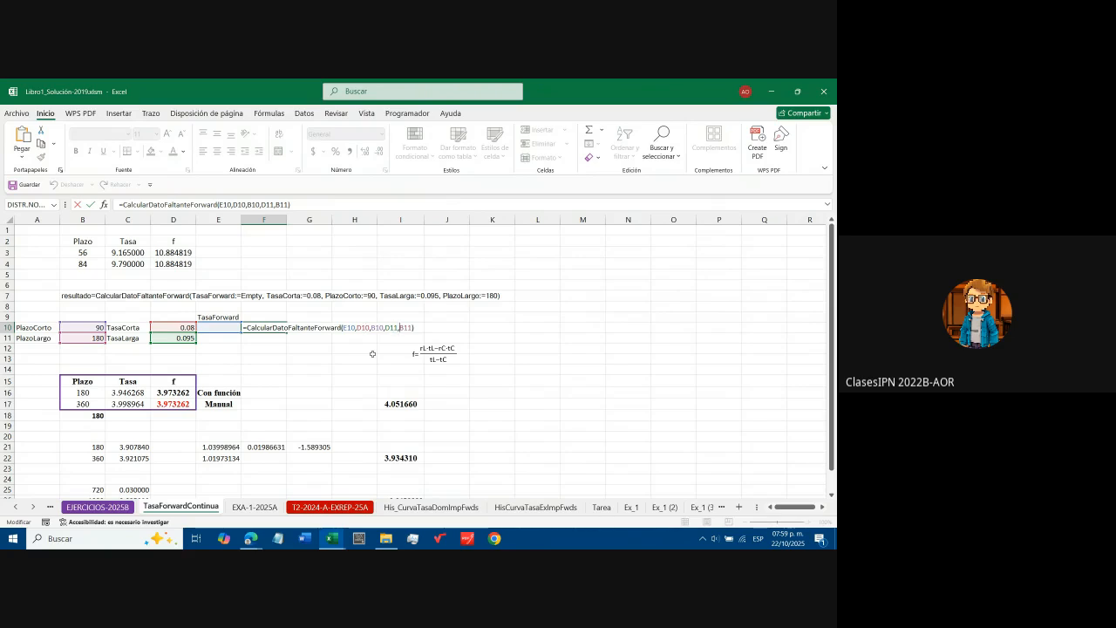
pyautogui.hotkey('ctrl', 'Return')
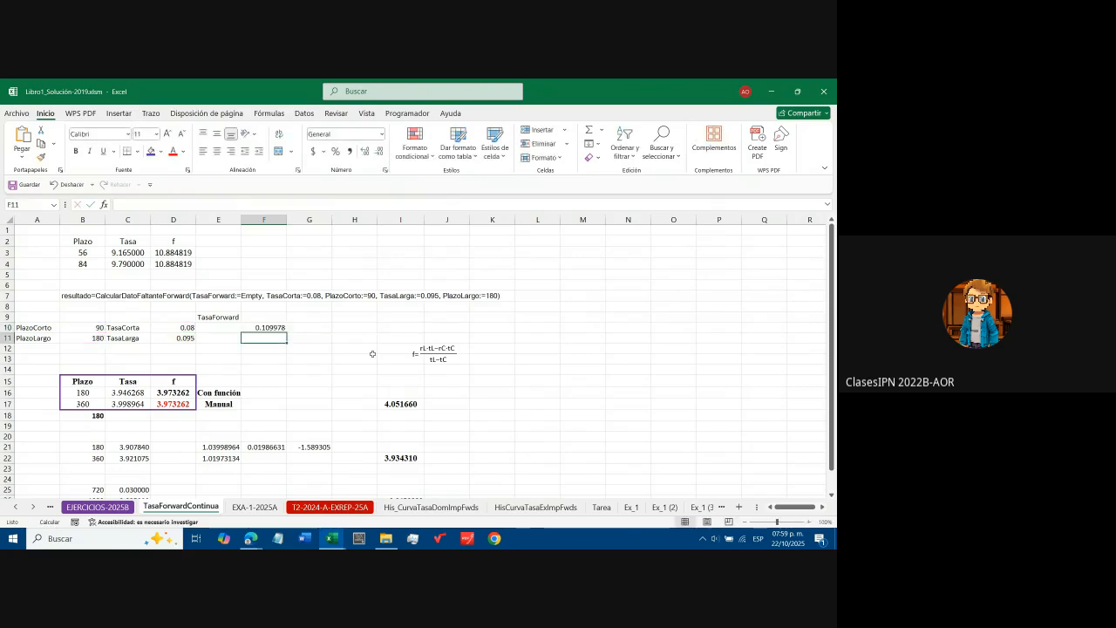
# Open the Visual Basic editor and read through the CalcularDatoFaltanteForward function in Module1, from its optional arguments to the missing-value branches
pyautogui.click(415, 113)
pyautogui.click(16, 144)
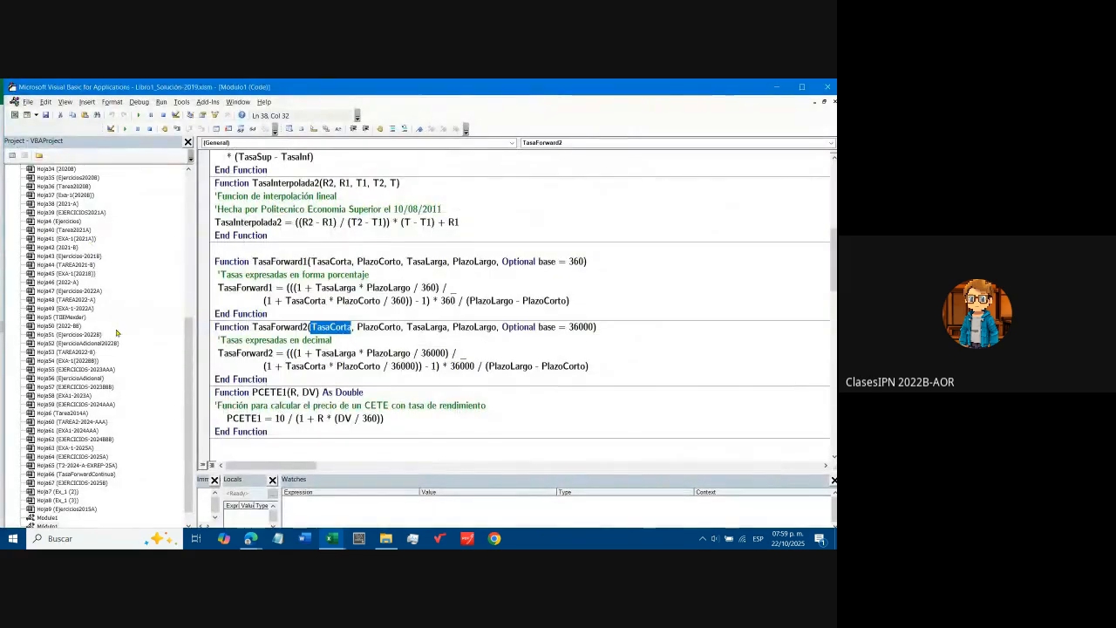
pyautogui.click(48, 500)
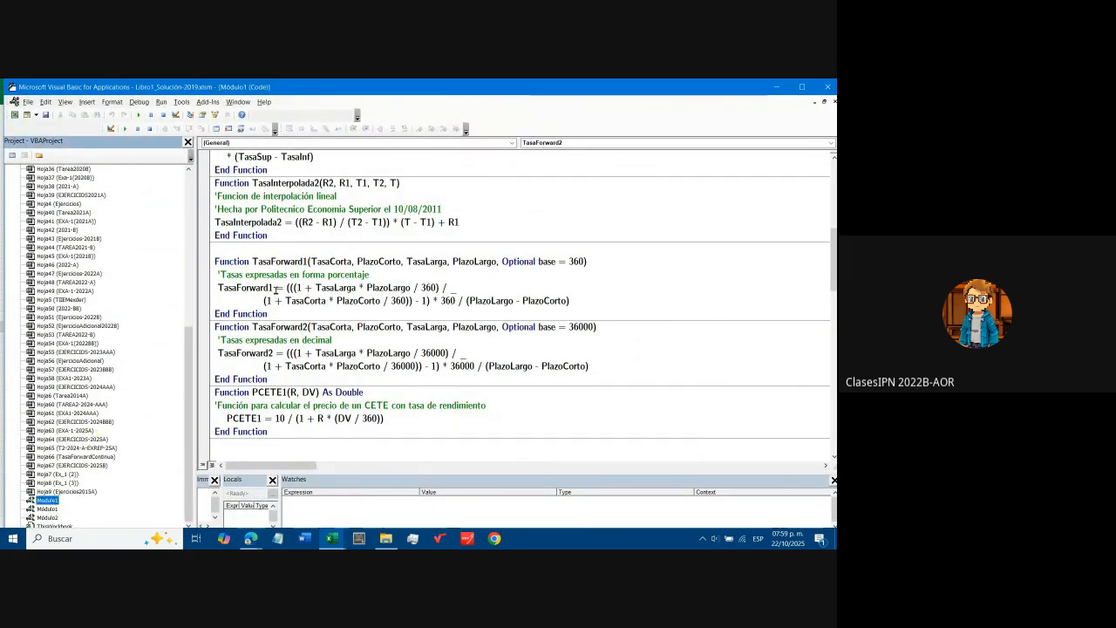
pyautogui.scroll(6, 276, 292)
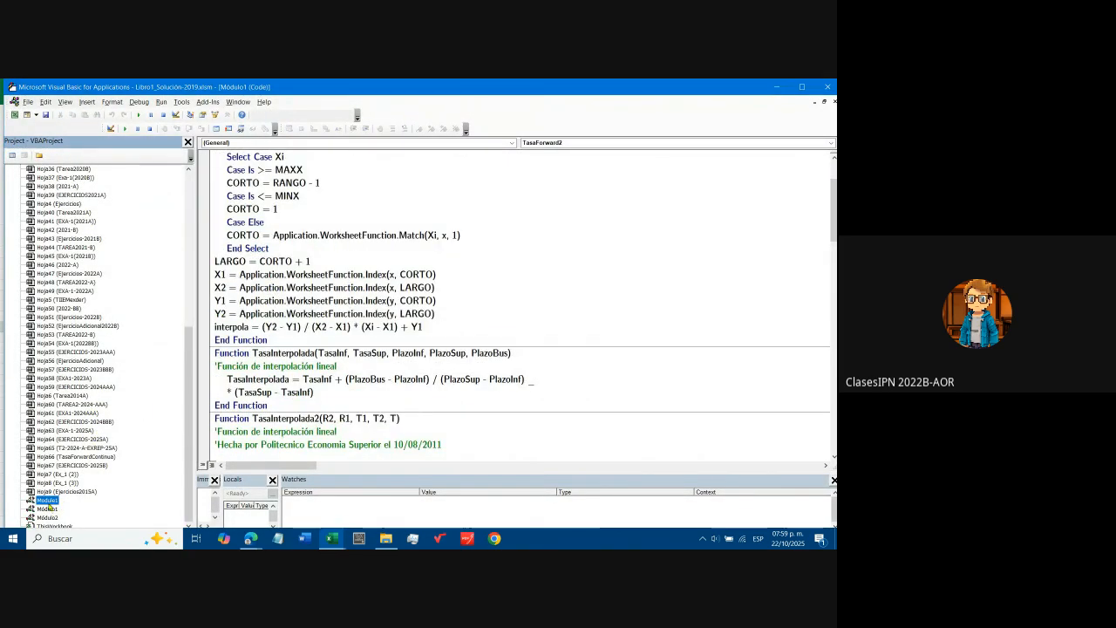
pyautogui.scroll(2, 302, 327)
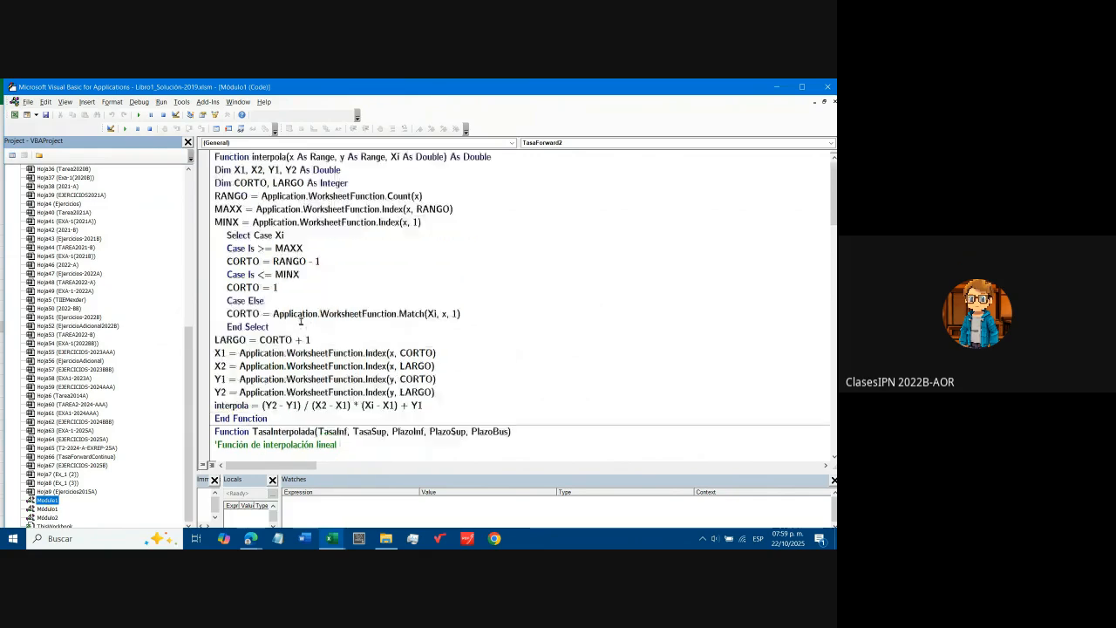
pyautogui.doubleClick(54, 504)
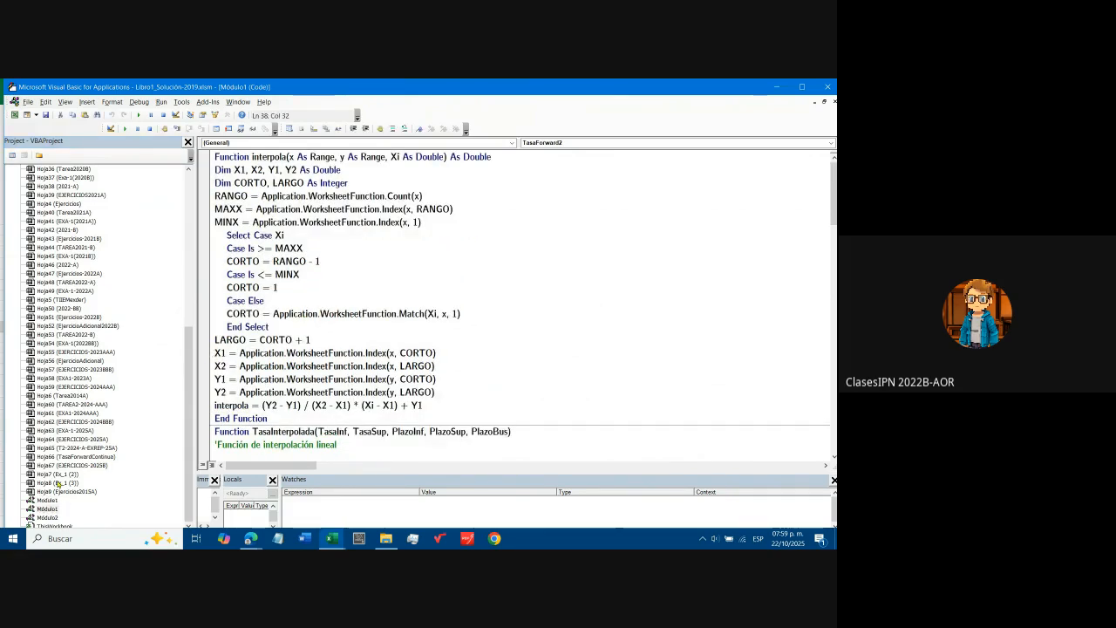
pyautogui.doubleClick(56, 500)
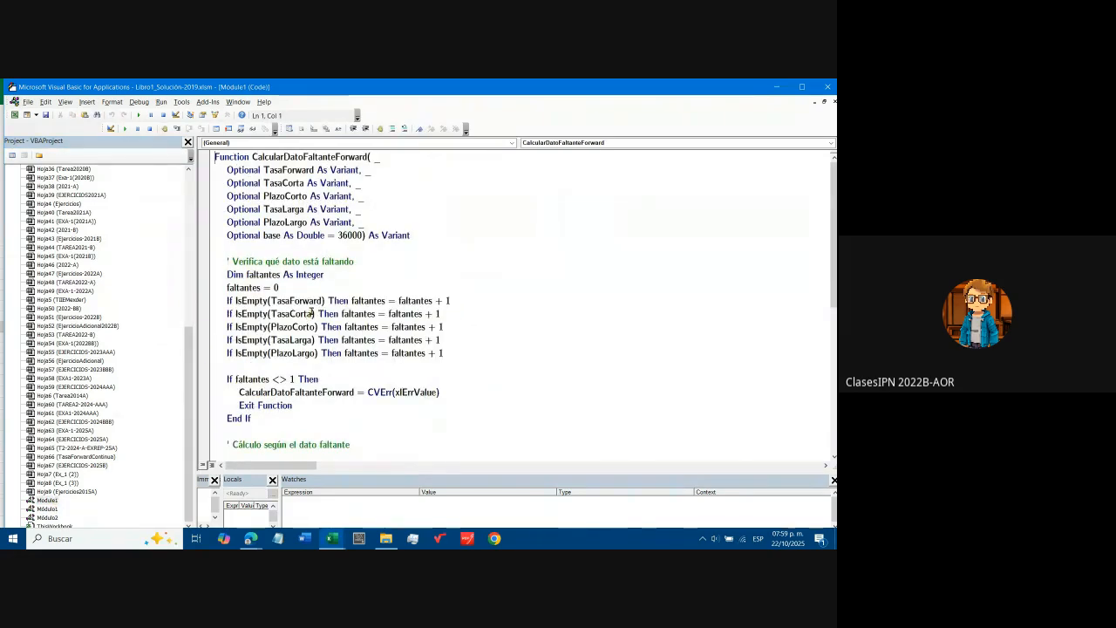
pyautogui.scroll(-1, 312, 313)
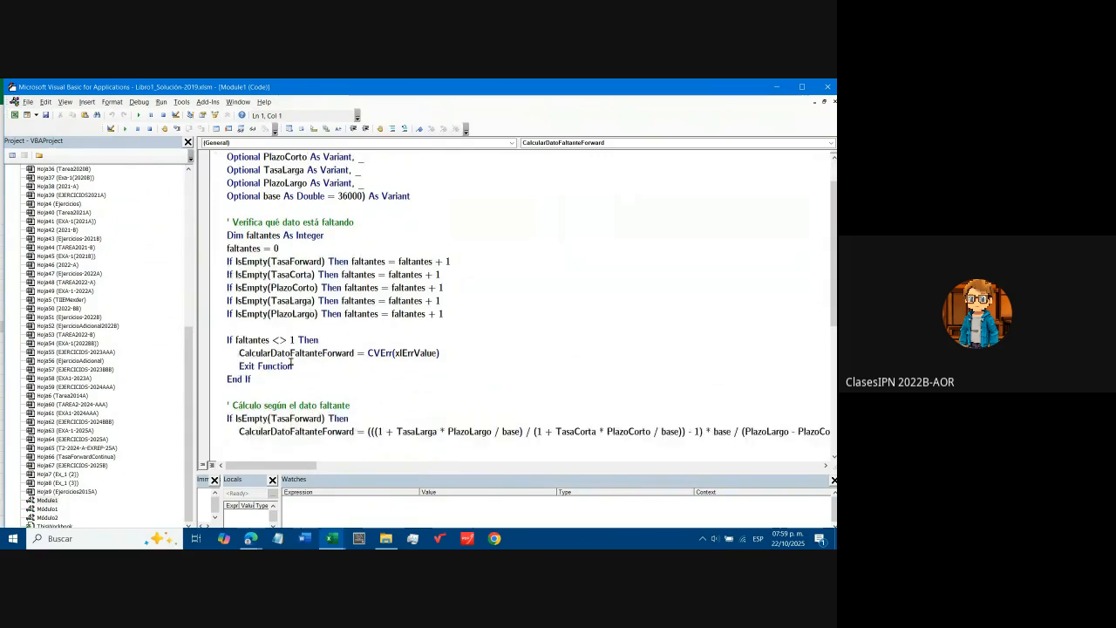
pyautogui.scroll(-4, 290, 364)
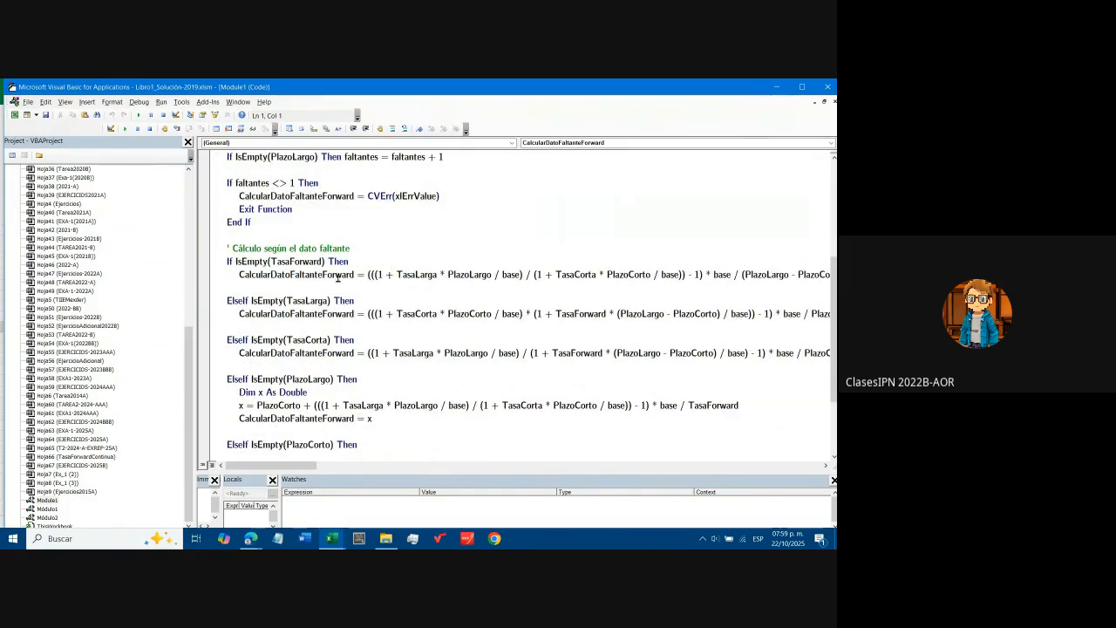
pyautogui.scroll(-1, 336, 279)
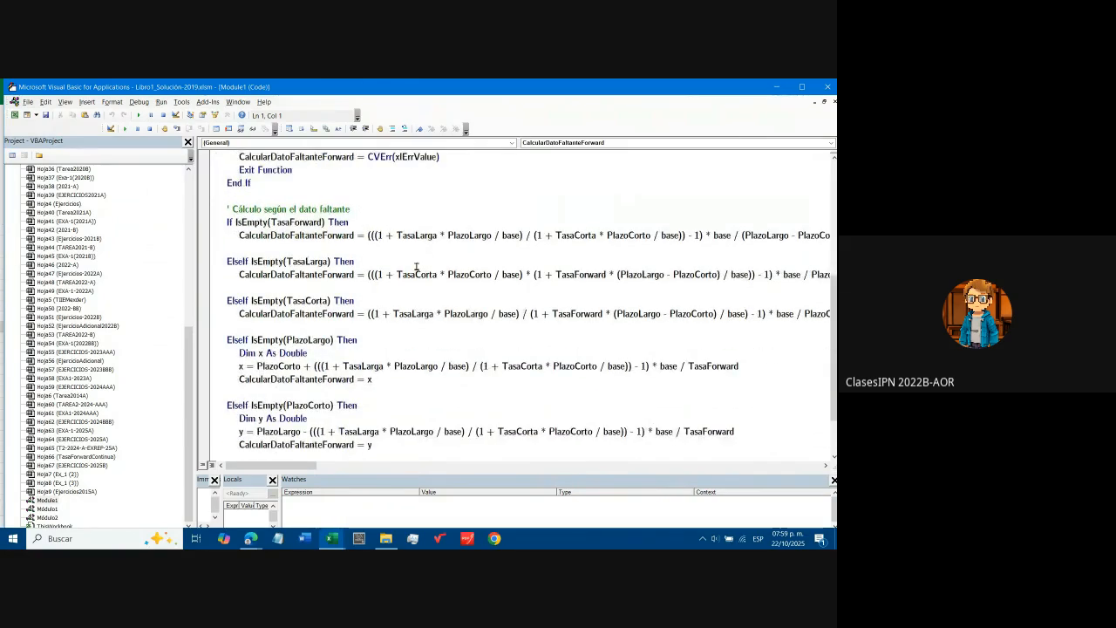
# Widen the code area and examine the CalcularDatoFaltanteForward expressions for a missing TasaForward, TasaLarga or TasaCorta
pyautogui.moveTo(270, 223); pyautogui.dragTo(642, 248)
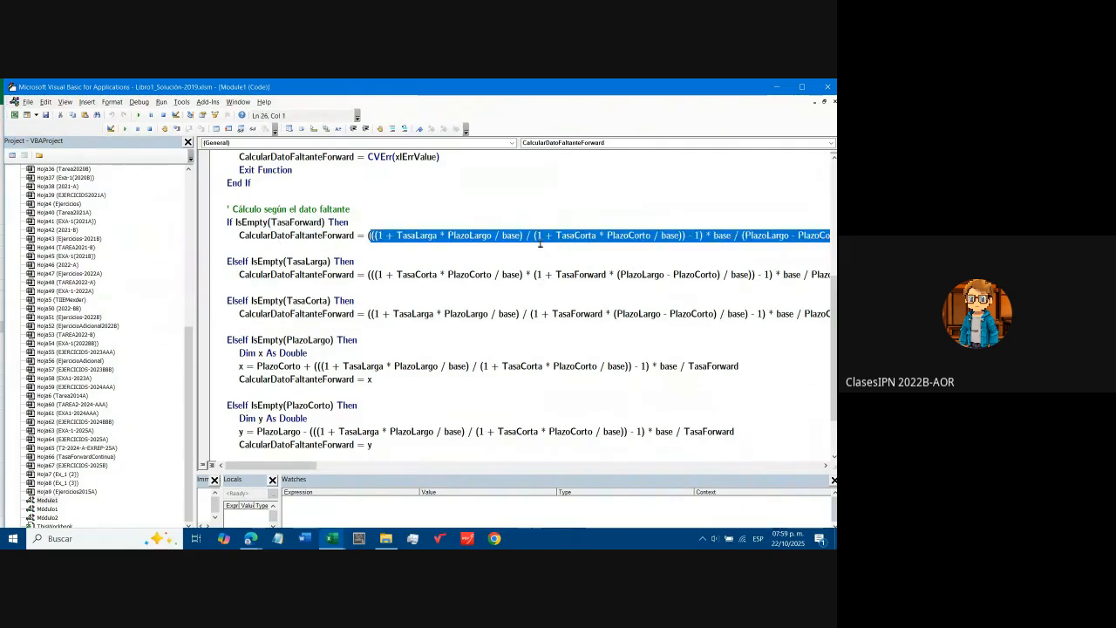
pyautogui.doubleClick(301, 261)
pyautogui.moveTo(368, 275); pyautogui.dragTo(783, 275)
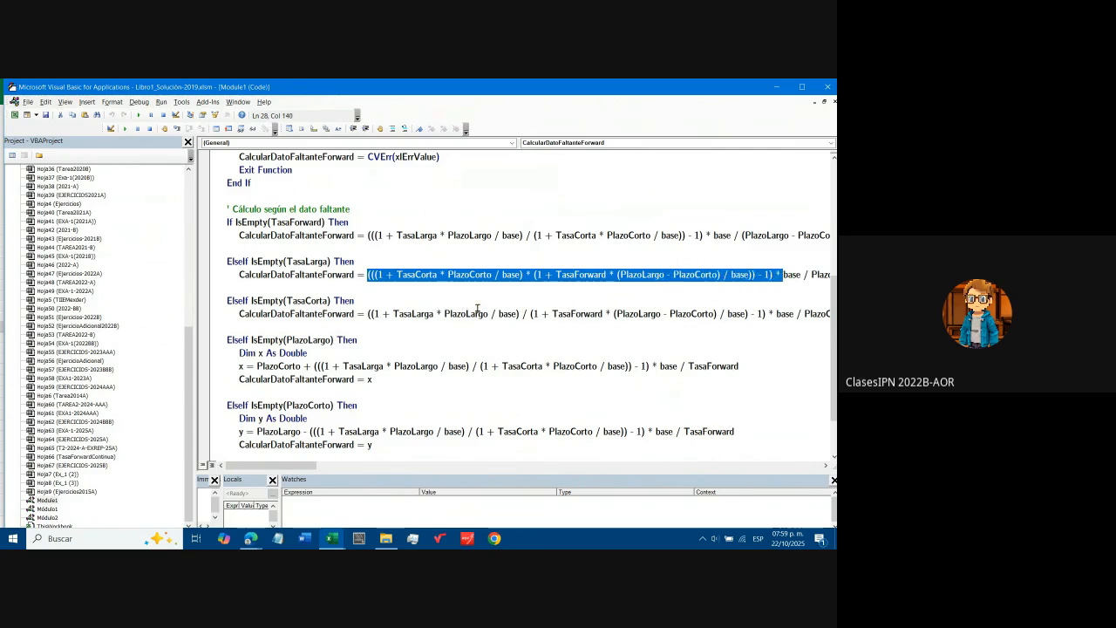
pyautogui.click(329, 277)
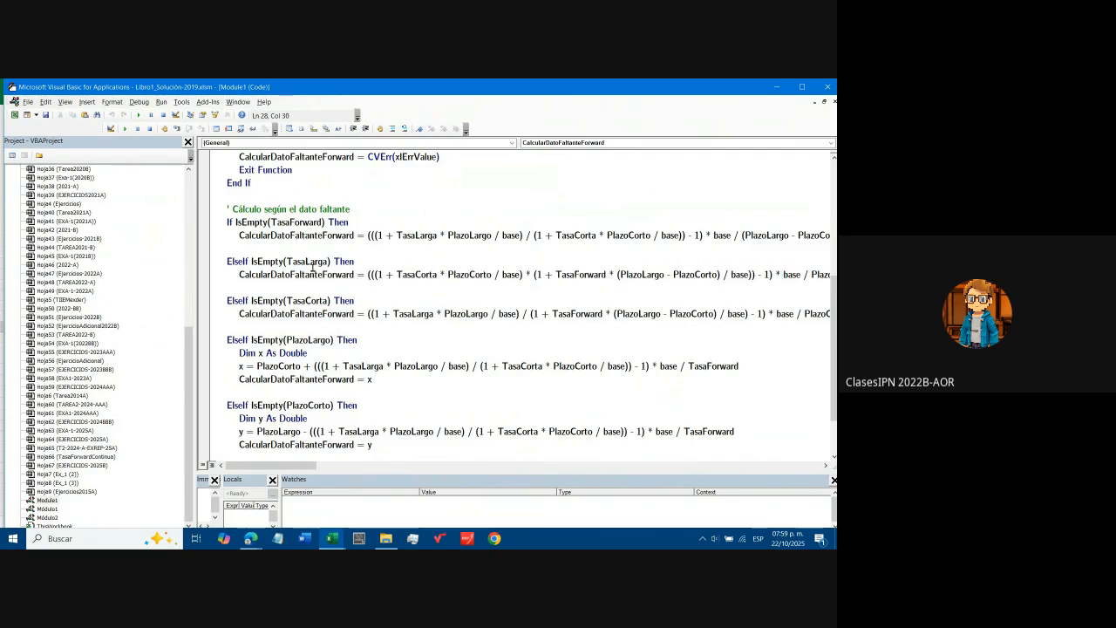
pyautogui.moveTo(285, 262); pyautogui.dragTo(782, 275)
pyautogui.moveTo(195, 276); pyautogui.dragTo(128, 276)
pyautogui.moveTo(222, 300); pyautogui.dragTo(263, 301)
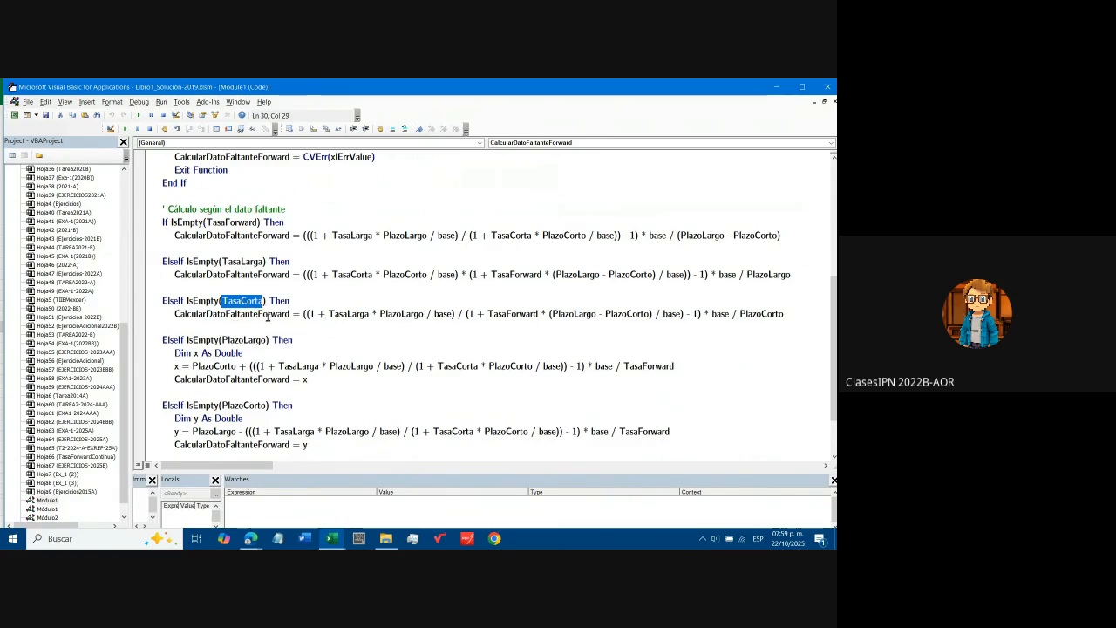
pyautogui.moveTo(302, 315); pyautogui.dragTo(785, 315)
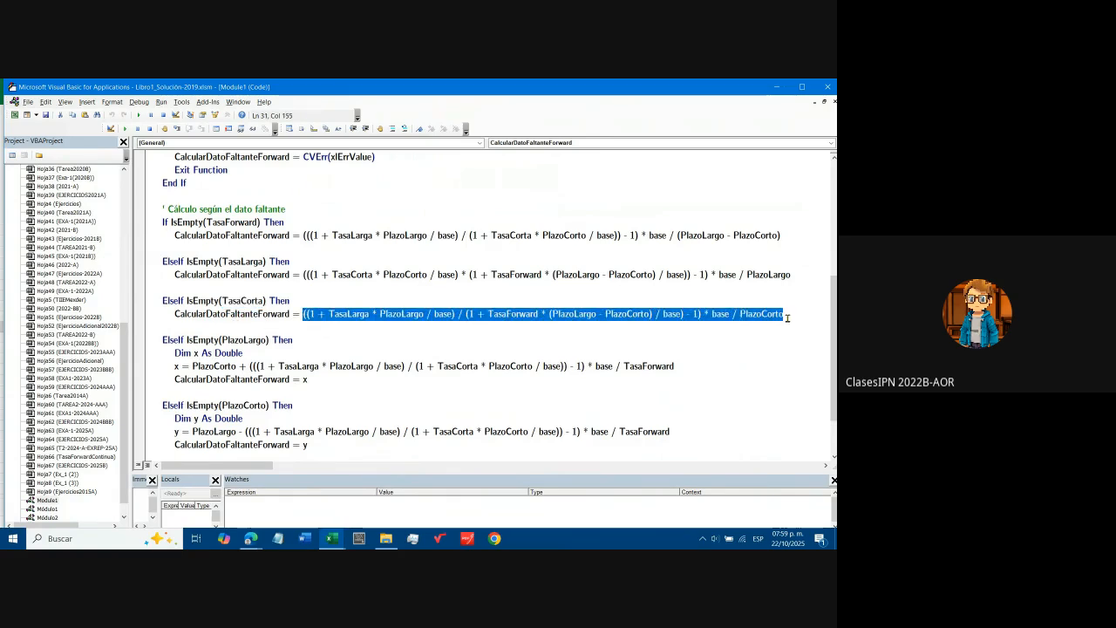
# Examine the x and y expressions that solve for a missing PlazoLargo or PlazoCorto in CalcularDatoFaltanteForward
pyautogui.scroll(-1, 223, 386)
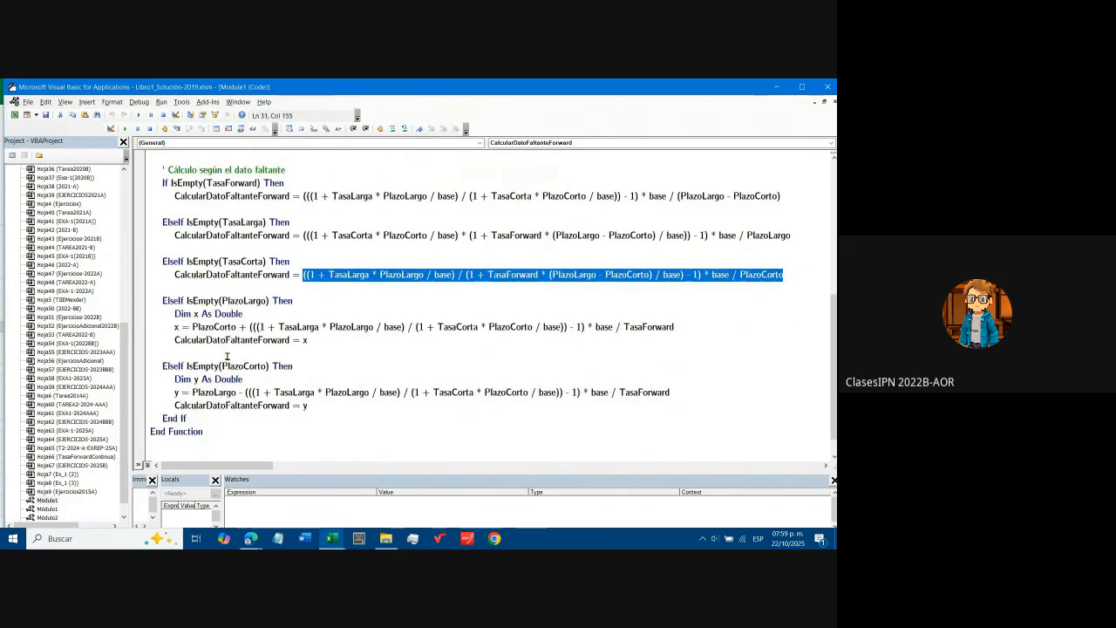
pyautogui.moveTo(192, 326); pyautogui.dragTo(239, 327)
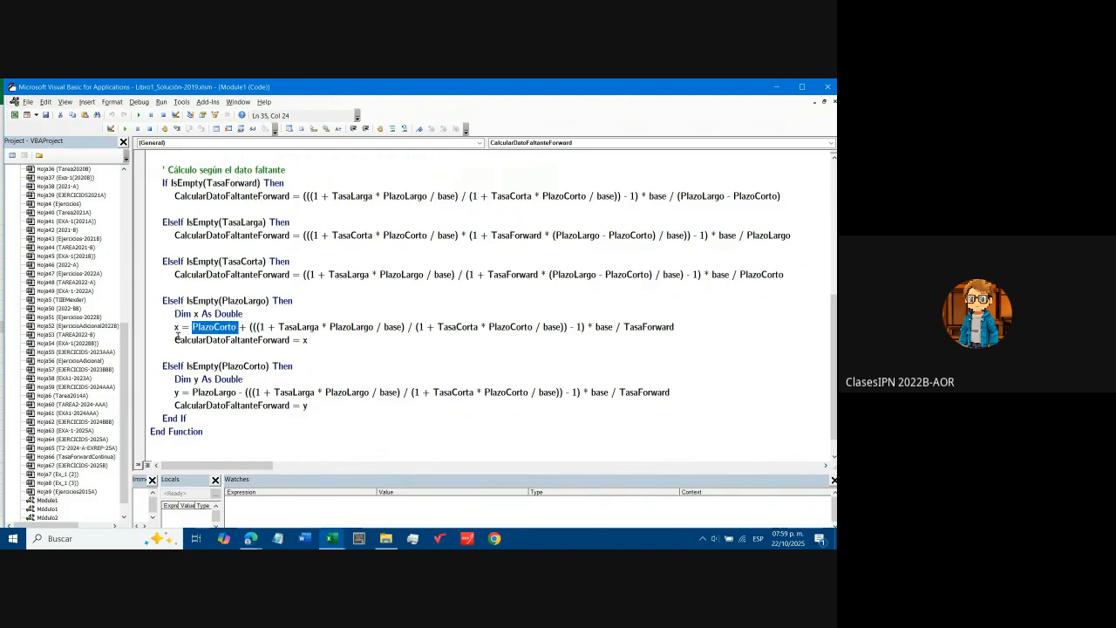
pyautogui.click(222, 300)
pyautogui.moveTo(222, 300); pyautogui.dragTo(249, 300)
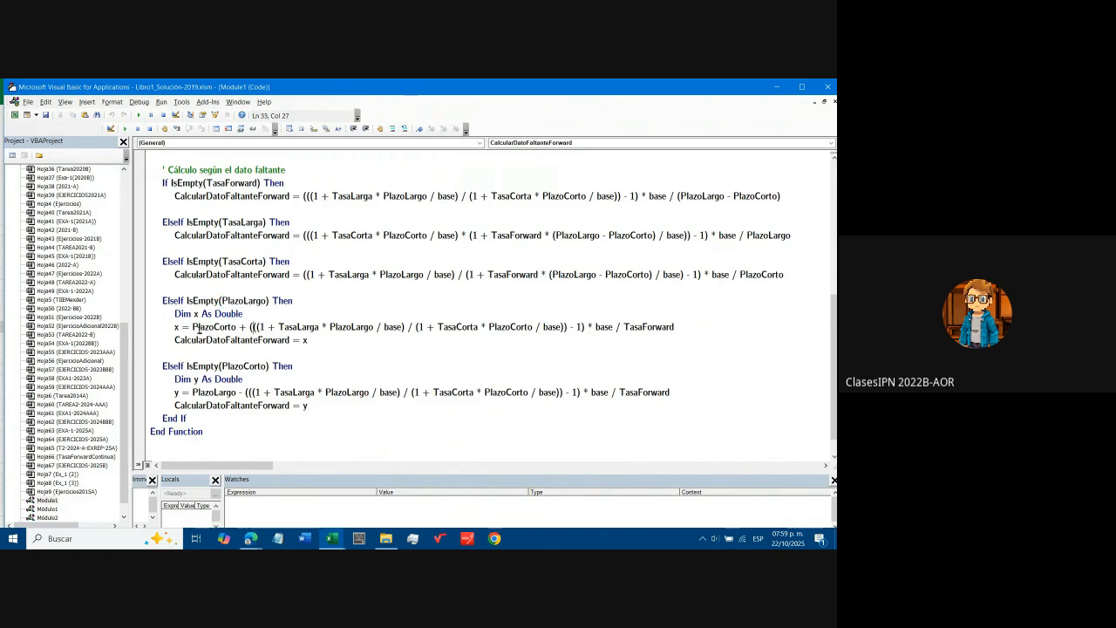
pyautogui.moveTo(191, 327); pyautogui.dragTo(683, 330)
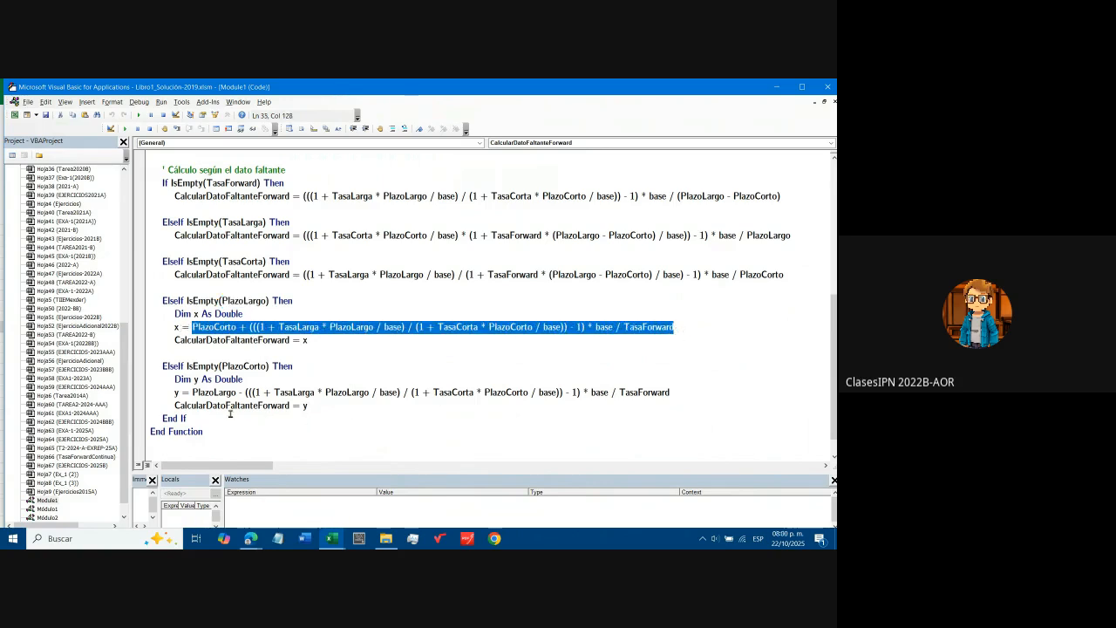
pyautogui.scroll(-1, 232, 417)
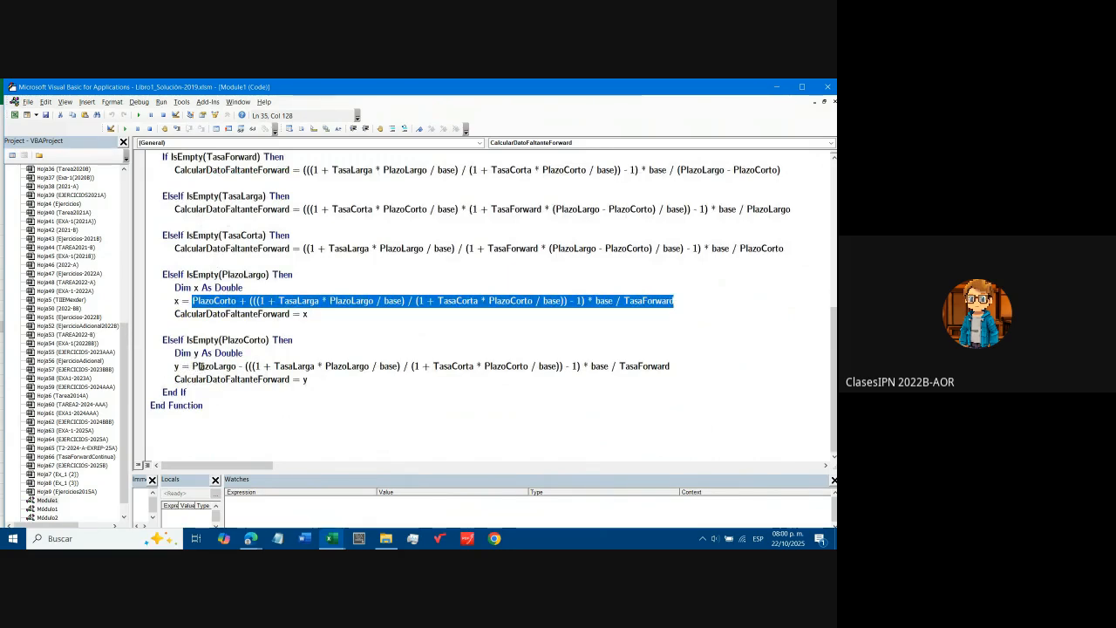
pyautogui.moveTo(193, 366); pyautogui.dragTo(670, 366)
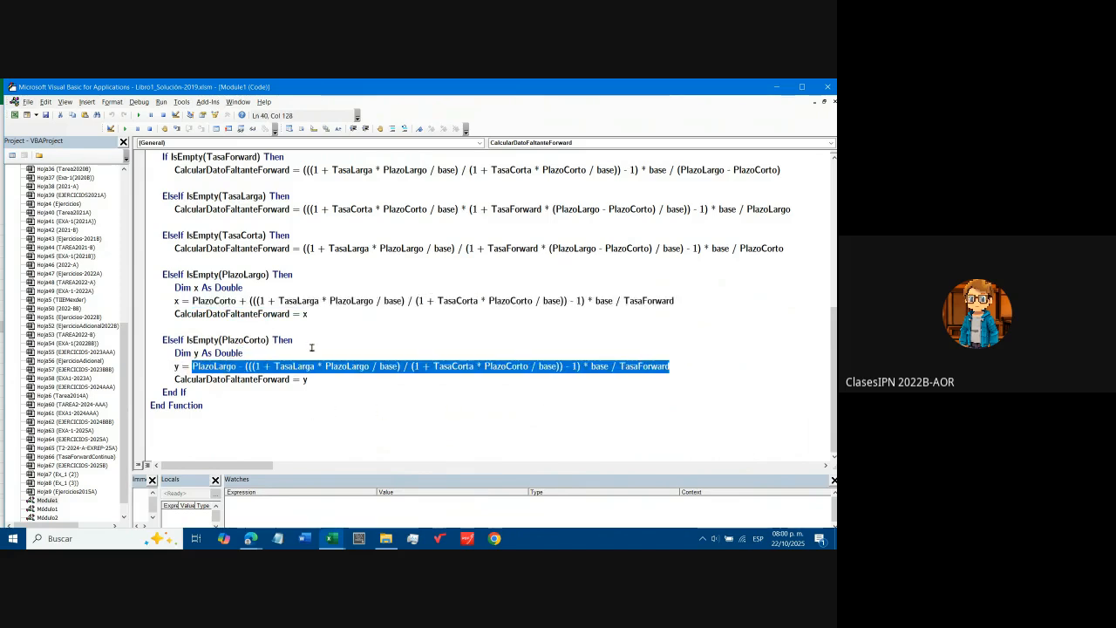
# Compare the y and x term expressions once more and return to the declaration at the start of the function
pyautogui.scroll(4, 308, 354)
pyautogui.scroll(-3, 314, 350)
pyautogui.click(332, 395)
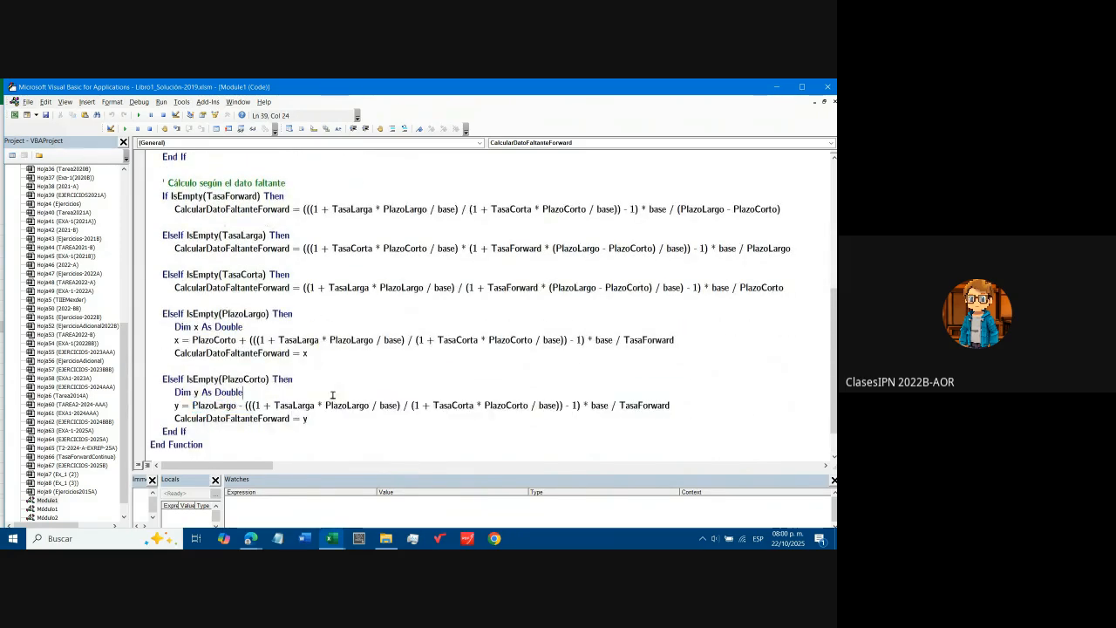
pyautogui.moveTo(673, 406); pyautogui.dragTo(184, 408)
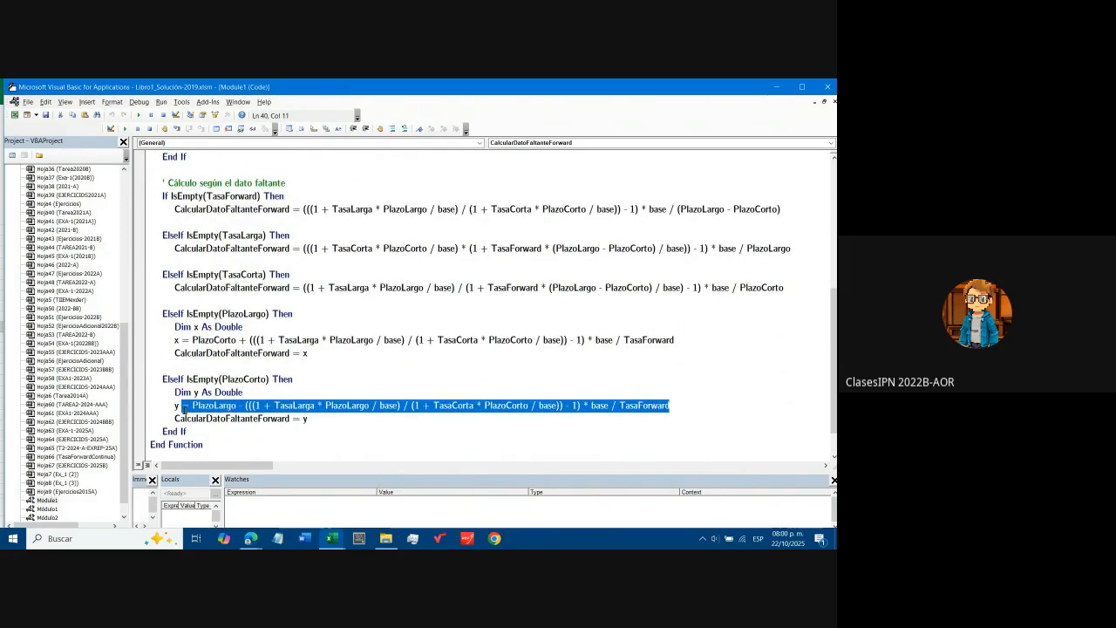
pyautogui.moveTo(674, 340); pyautogui.dragTo(164, 342)
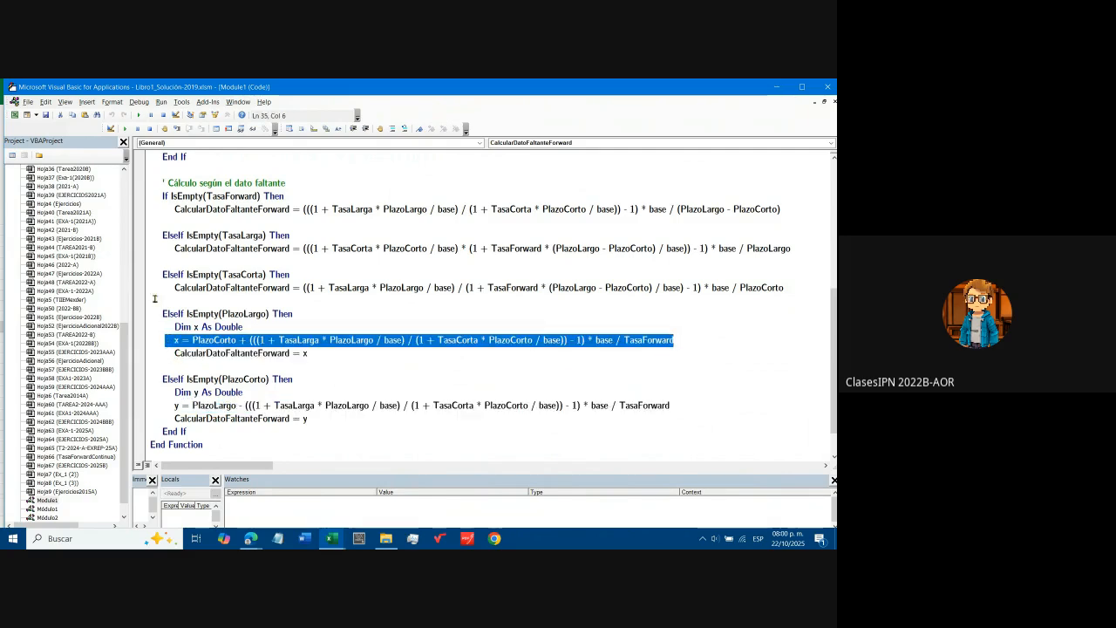
pyautogui.scroll(-1, 294, 364)
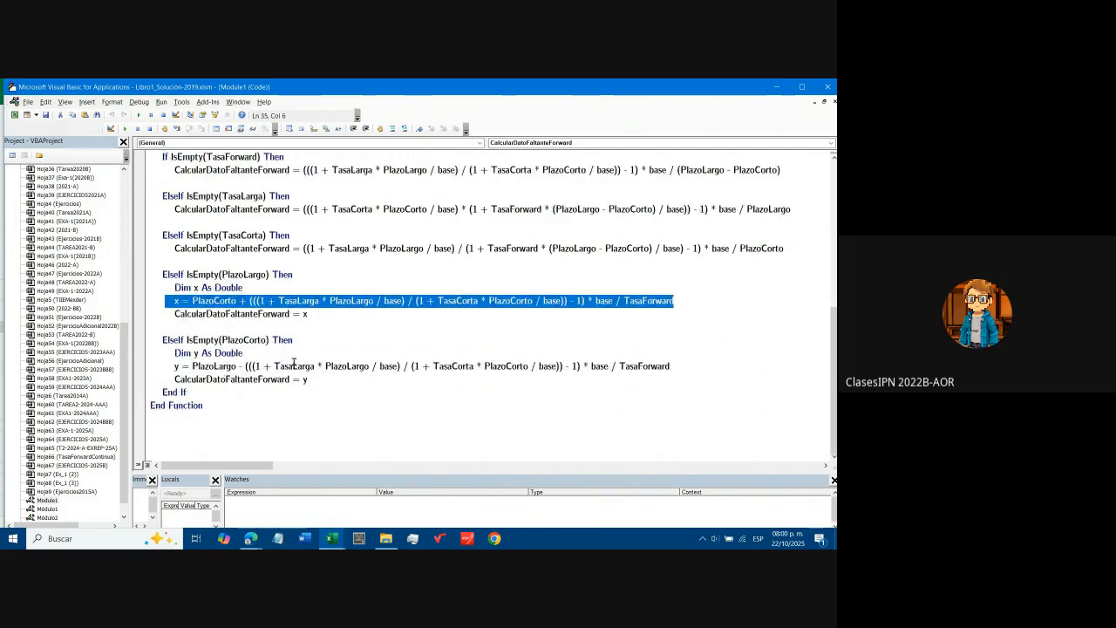
pyautogui.scroll(3, 294, 365)
pyautogui.scroll(5, 294, 360)
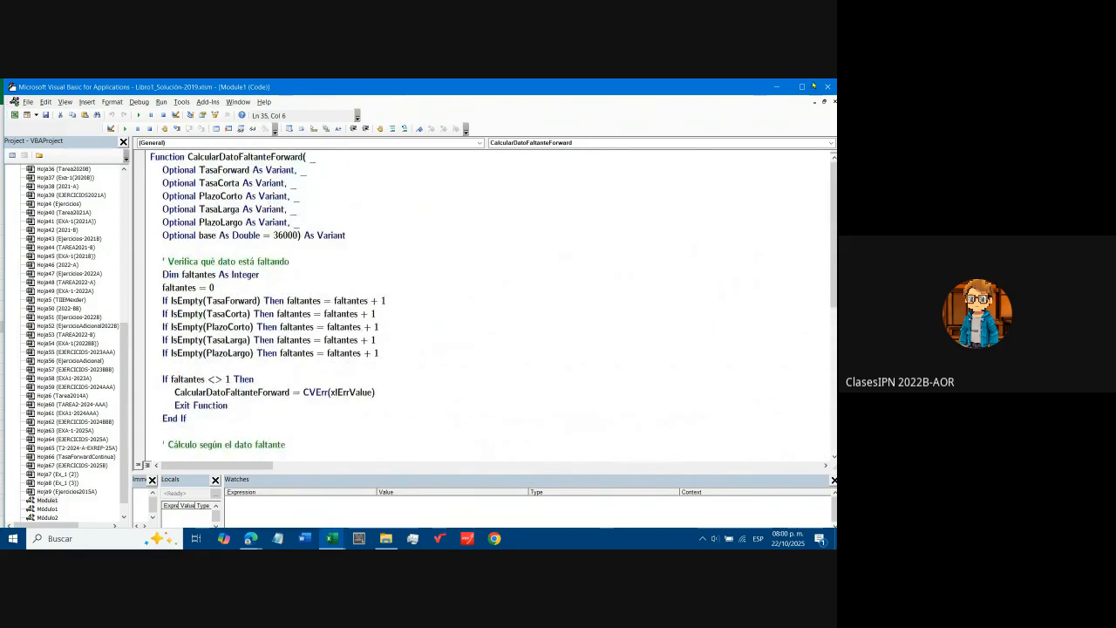
# Switch back to the Excel workbook and go over the exercise 1 forward rate table and formula on the EJERCICIOS-2025B sheet
pyautogui.click(332, 538)
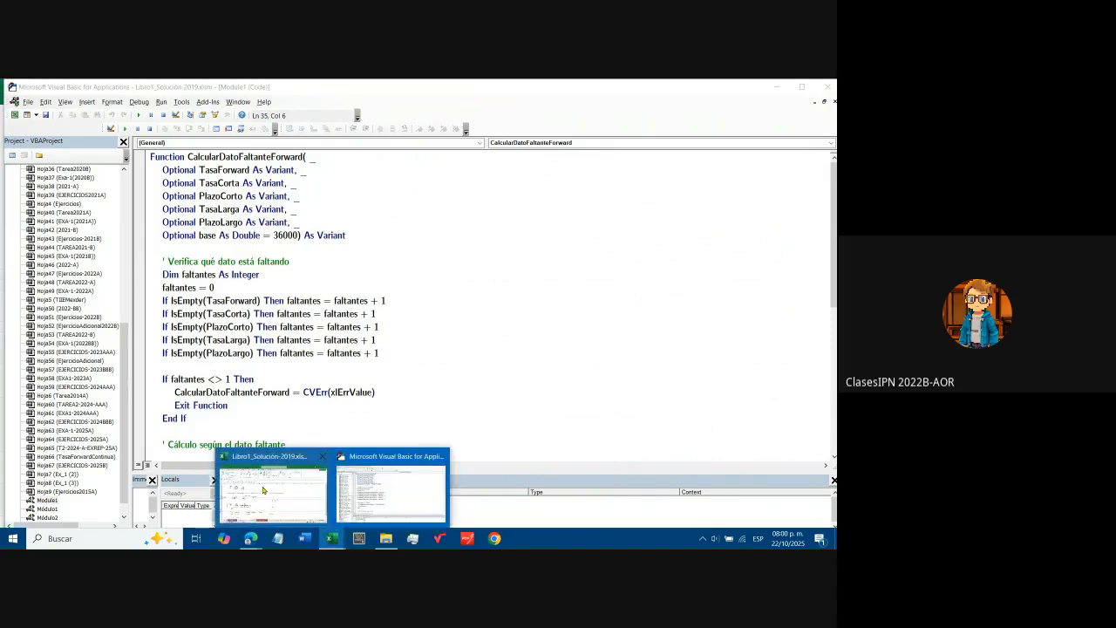
pyautogui.click(263, 490)
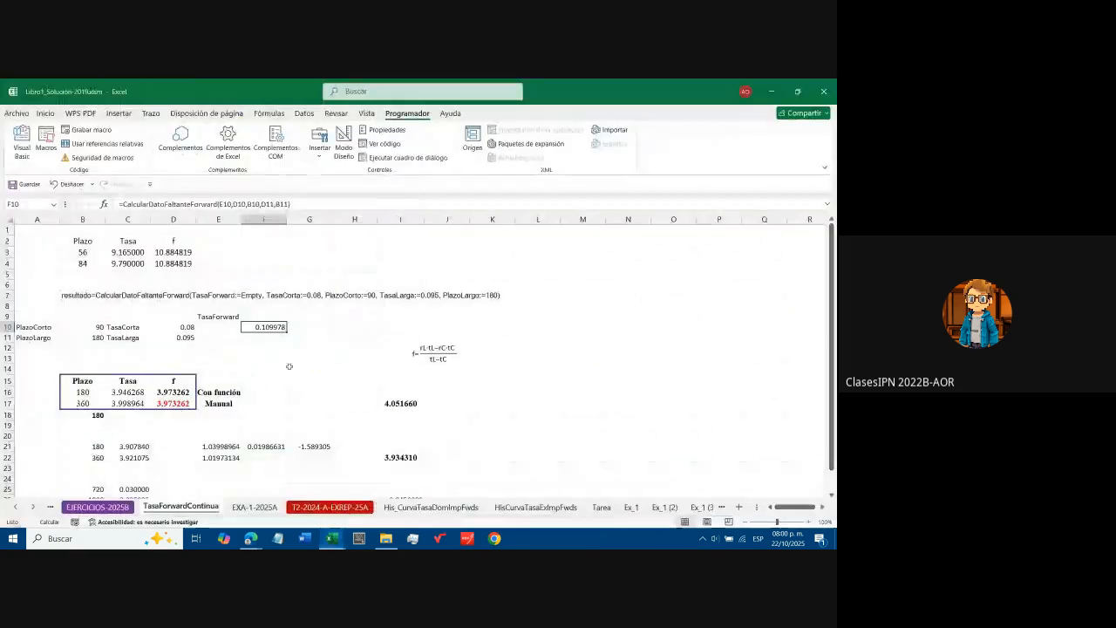
pyautogui.click(97, 507)
pyautogui.scroll(-1, 299, 337)
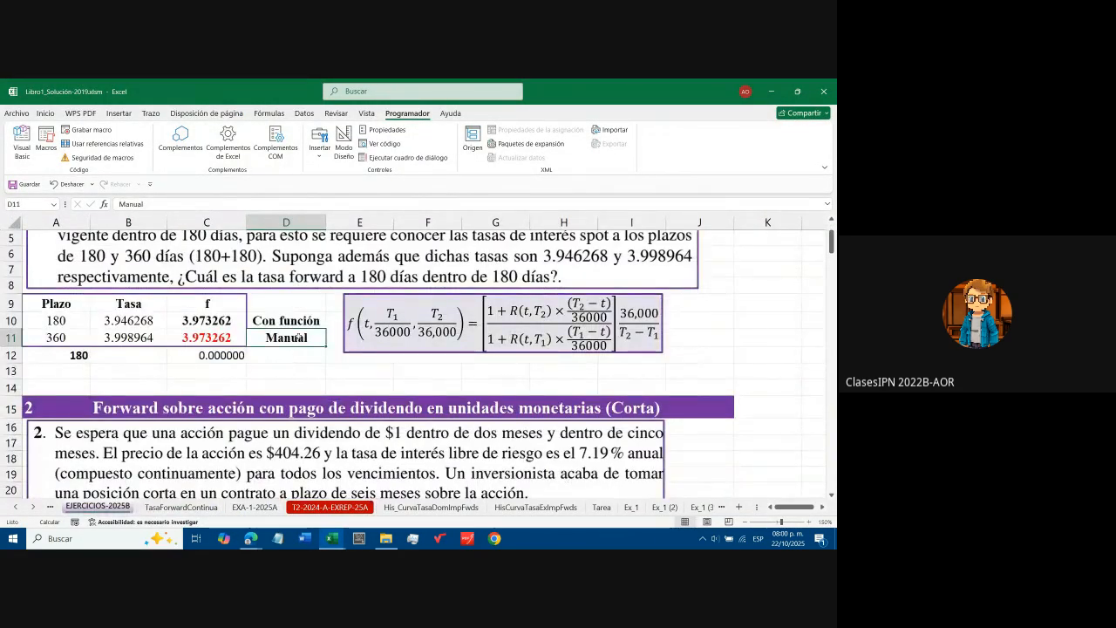
pyautogui.press('Up')
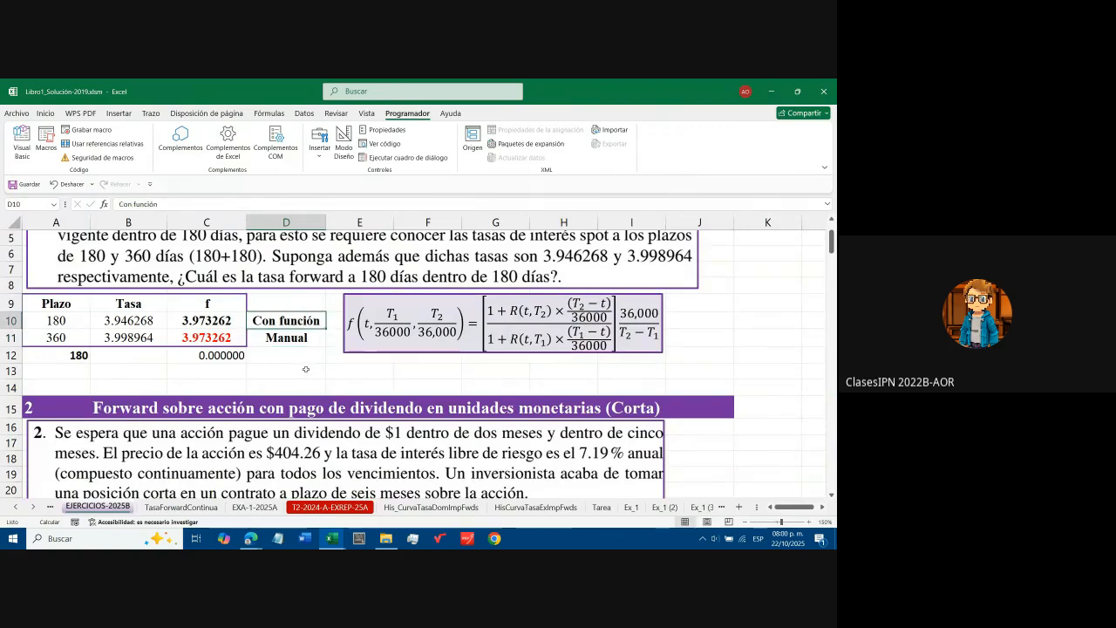
pyautogui.scroll(1, 306, 369)
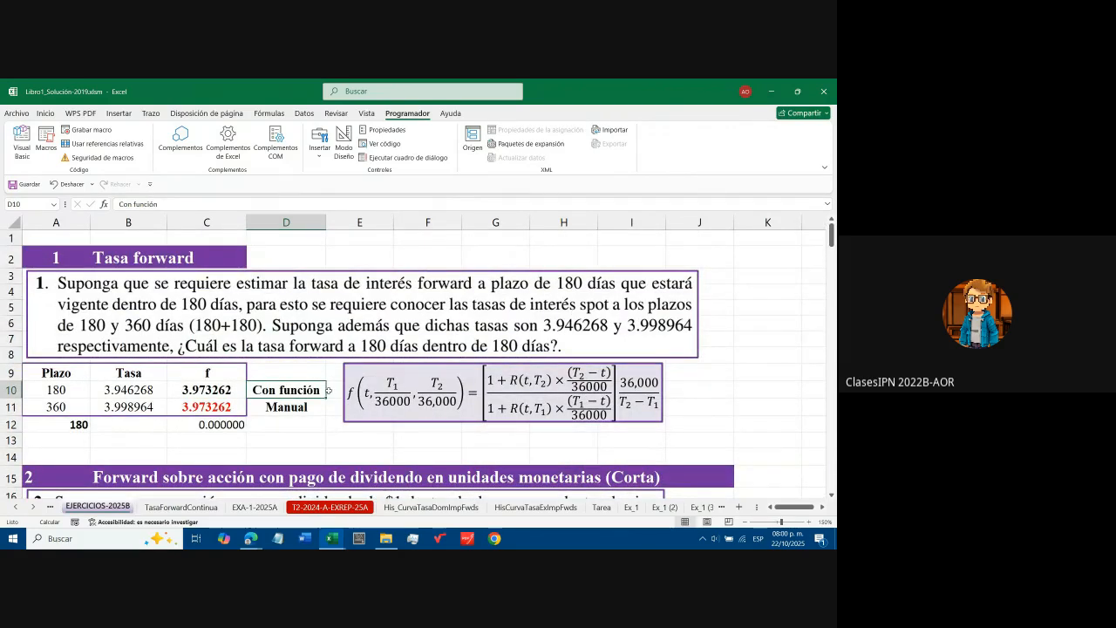
# Read exercise 2 on the short forward over a dividend-paying stock, highlighting its heading row A15:J15
pyautogui.scroll(-3, 328, 390)
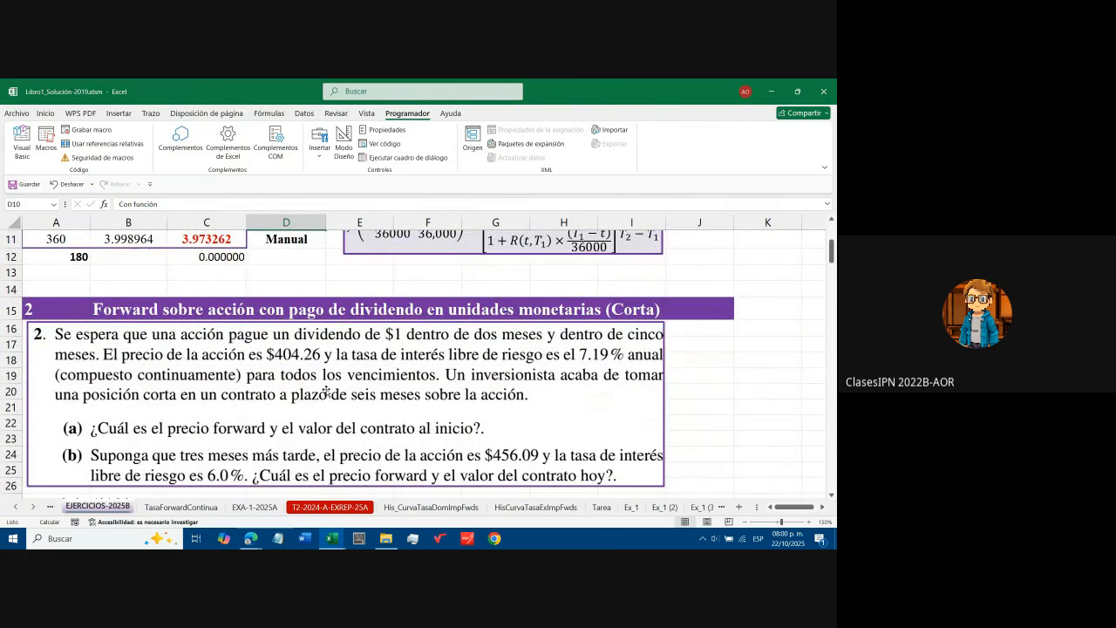
pyautogui.scroll(-1, 328, 389)
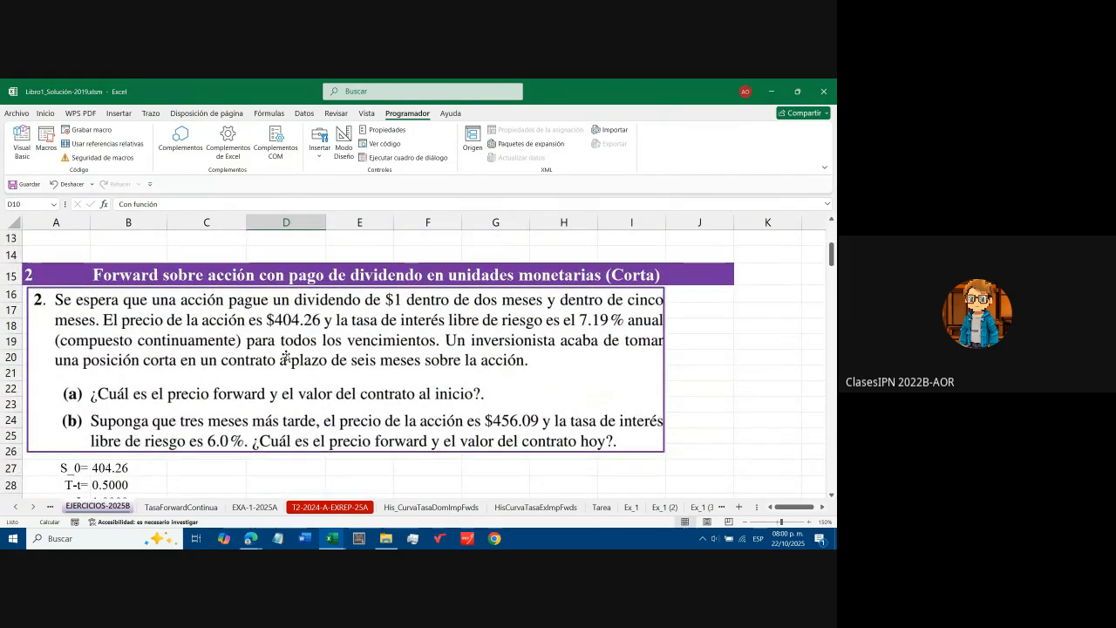
pyautogui.moveTo(35, 274); pyautogui.dragTo(698, 276)
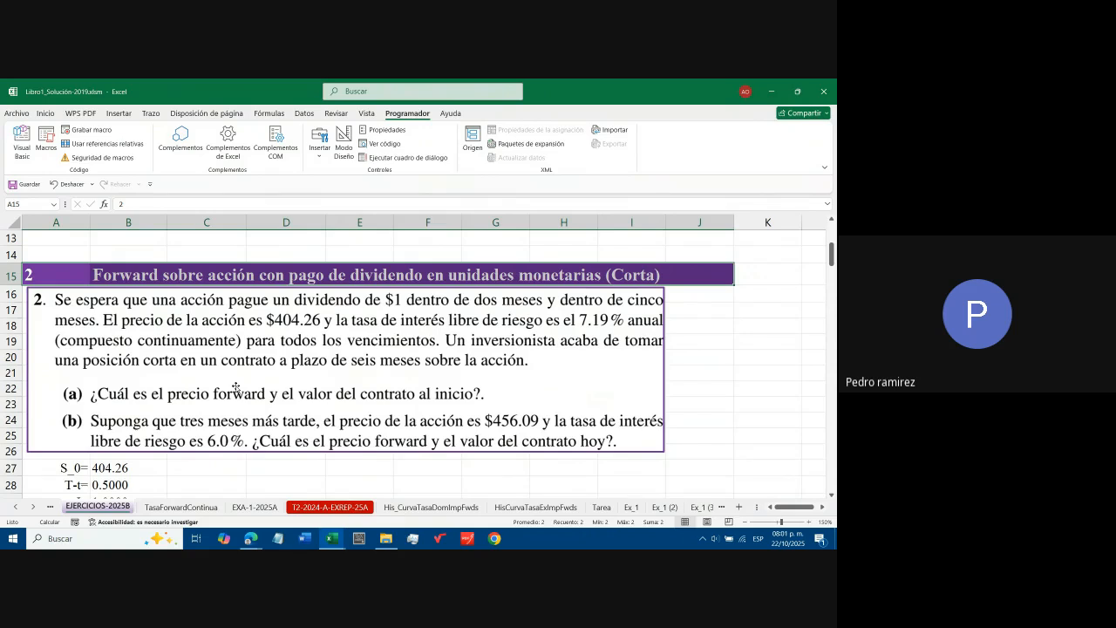
pyautogui.scroll(-1, 235, 387)
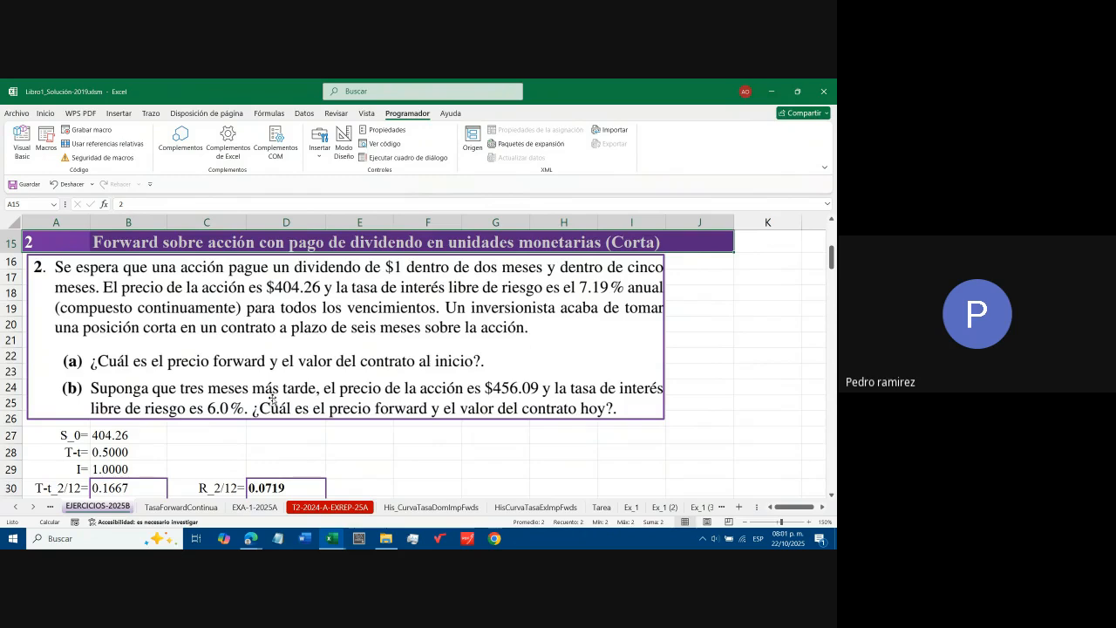
pyautogui.scroll(1, 269, 397)
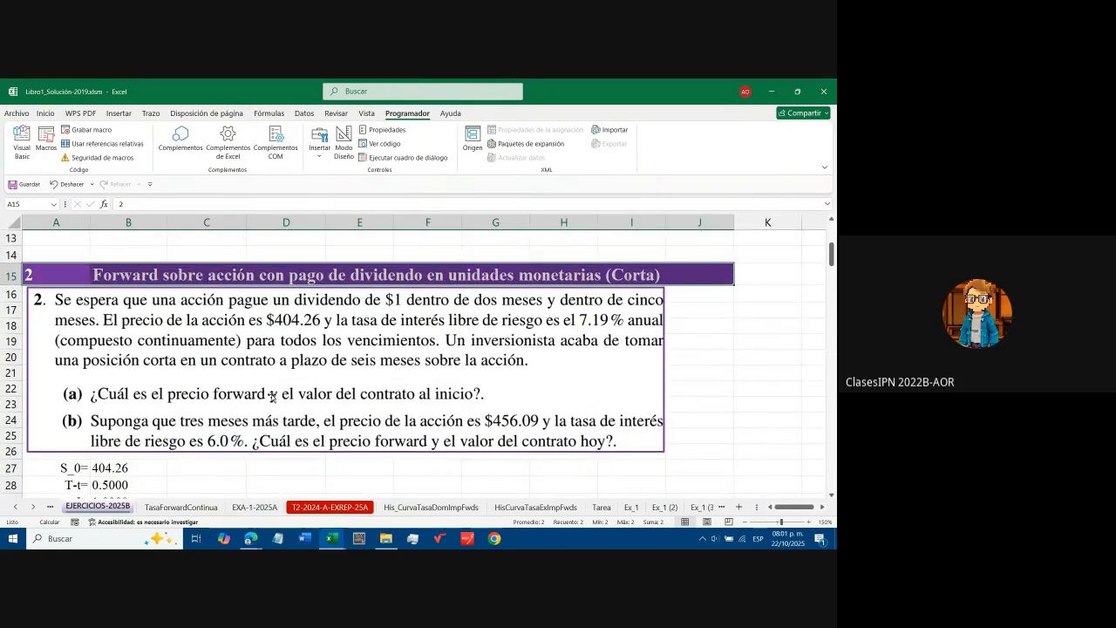
# Go over the exercise 2 input data for S_0, T-t and I in B27:B29 against the problem statement
pyautogui.scroll(-3, 273, 397)
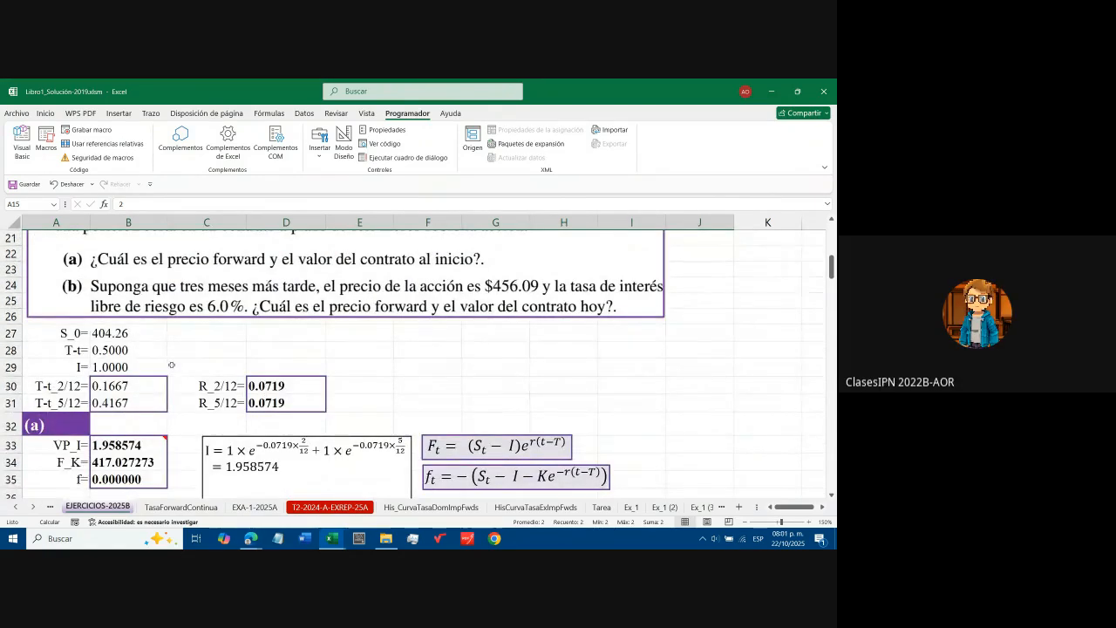
pyautogui.moveTo(131, 334); pyautogui.dragTo(142, 362)
pyautogui.click(138, 335)
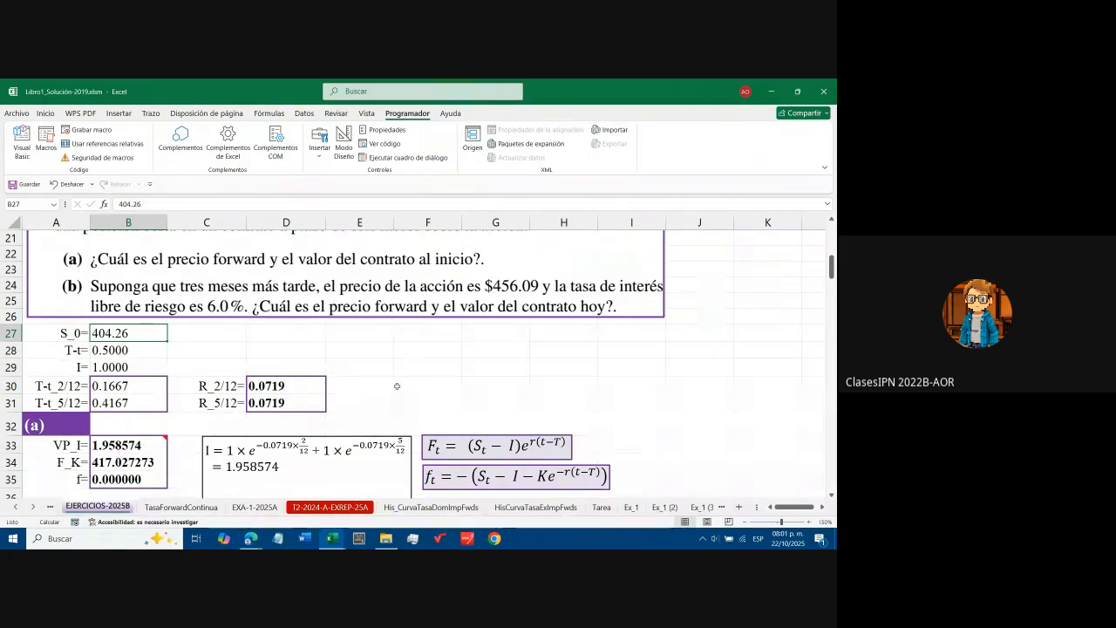
pyautogui.moveTo(147, 334); pyautogui.dragTo(151, 365)
pyautogui.click(233, 350)
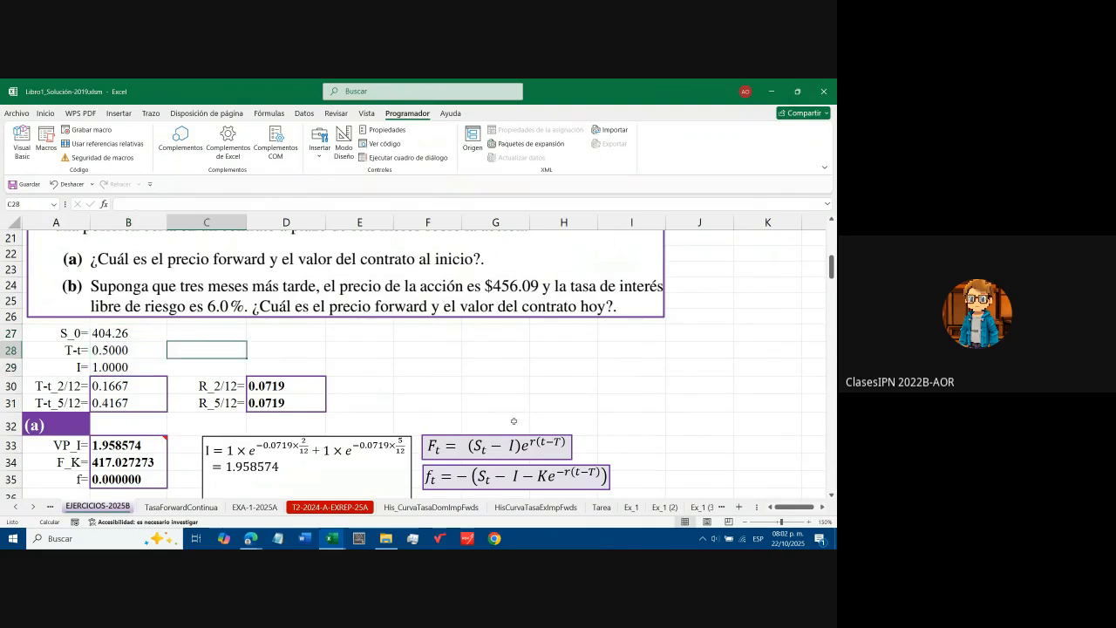
pyautogui.scroll(2, 478, 405)
pyautogui.scroll(-2, 478, 405)
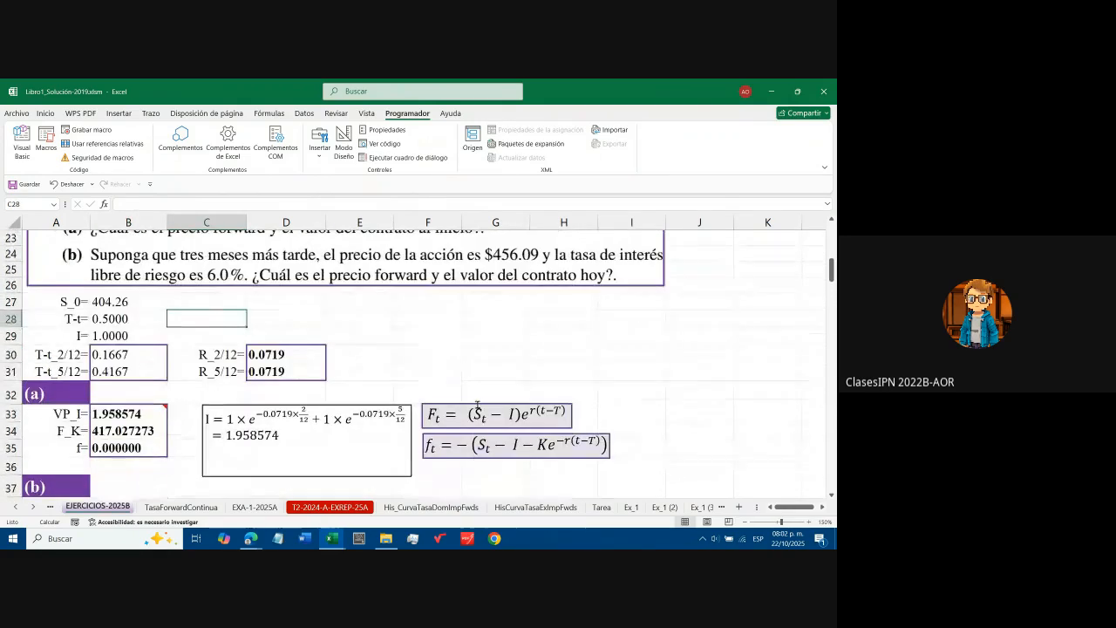
# Highlight the forward price formula F_t, then the minus sign and bracketed term of the short contract value formula f_t
pyautogui.moveTo(427, 415); pyautogui.dragTo(566, 415)
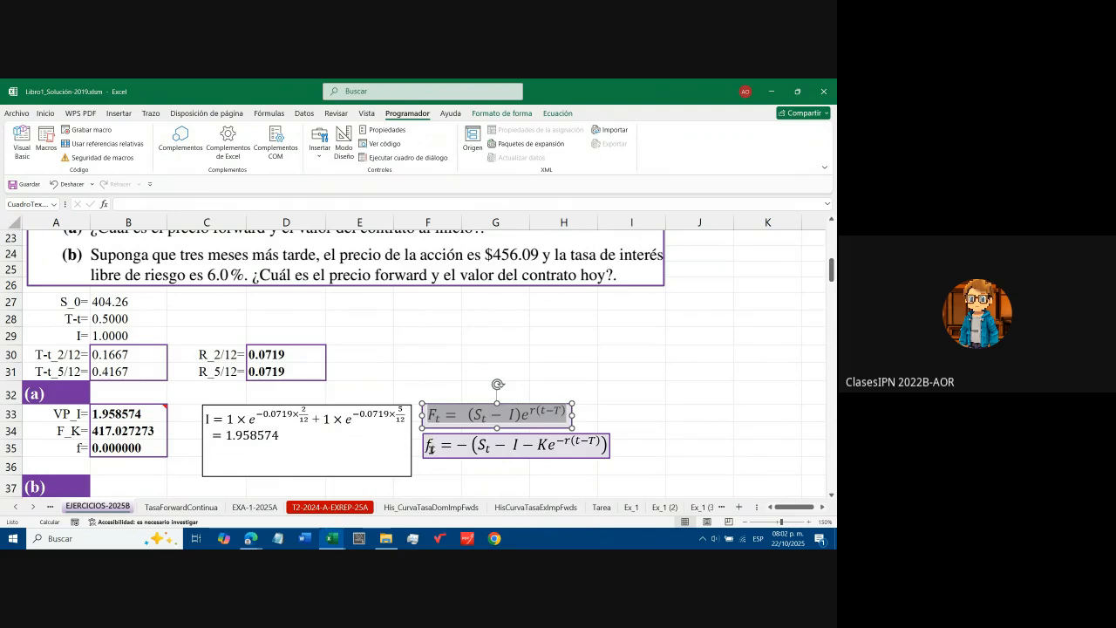
pyautogui.doubleClick(460, 445)
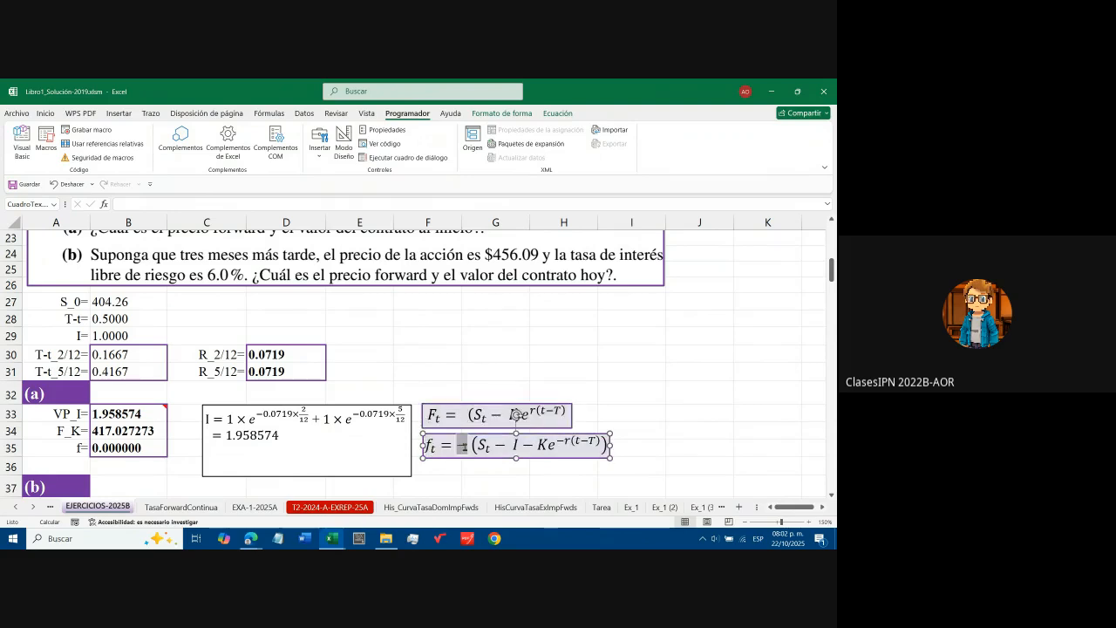
pyautogui.moveTo(471, 446); pyautogui.dragTo(551, 443)
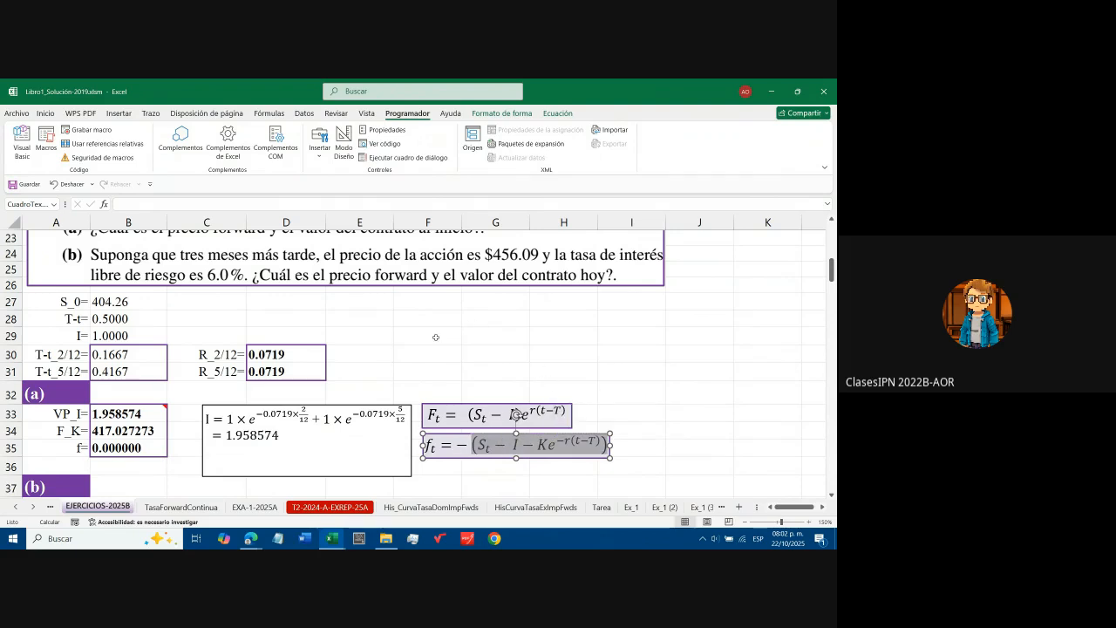
pyautogui.click(391, 322)
# Check the stock price in B27, the six-month term formula in B28 and the dividend in B29 against the problem statement
pyautogui.scroll(2, 391, 322)
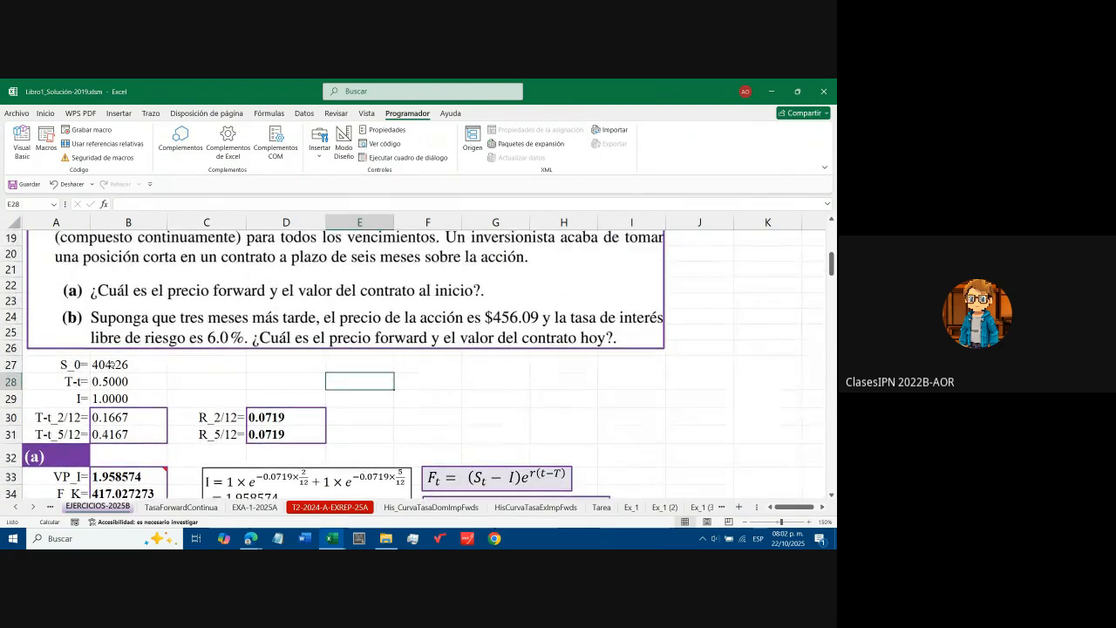
pyautogui.click(128, 365)
pyautogui.scroll(2, 188, 421)
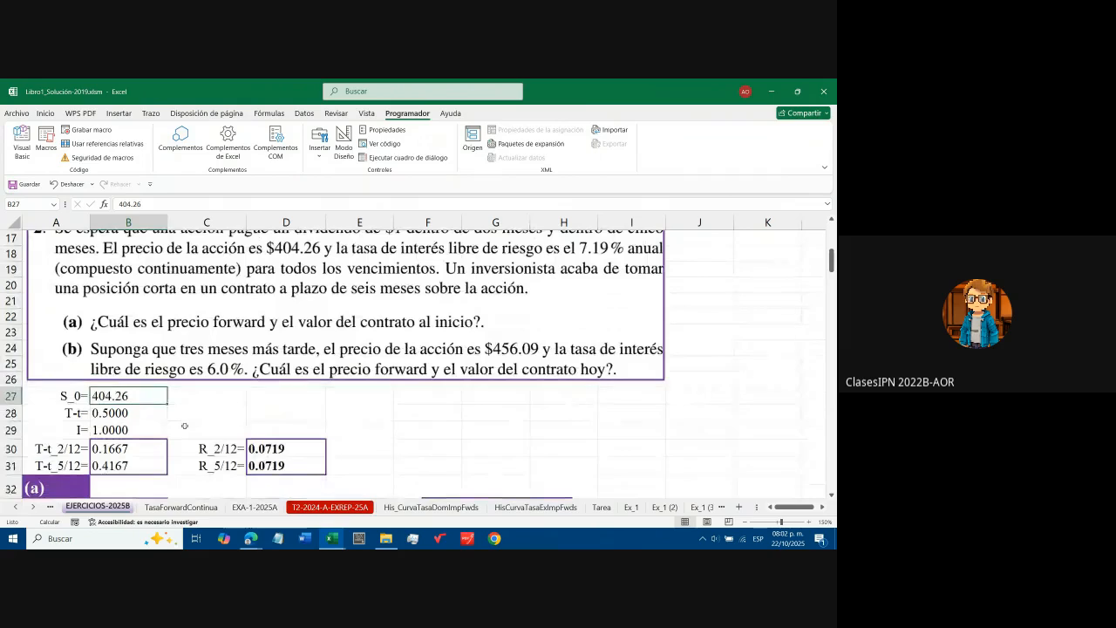
pyautogui.scroll(-1, 210, 445)
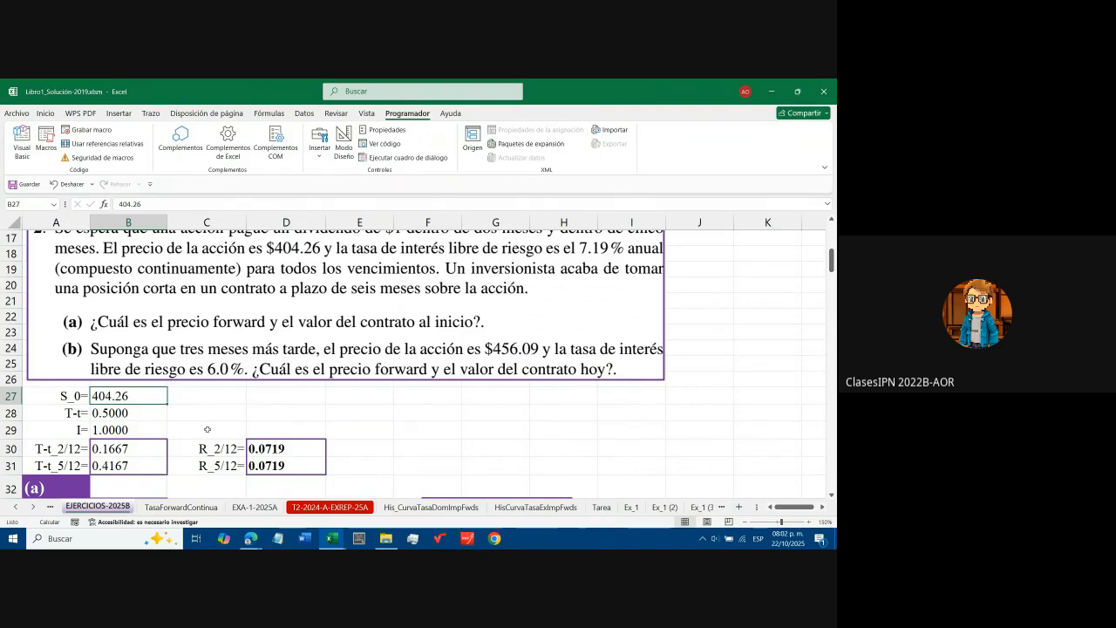
pyautogui.press('Down')
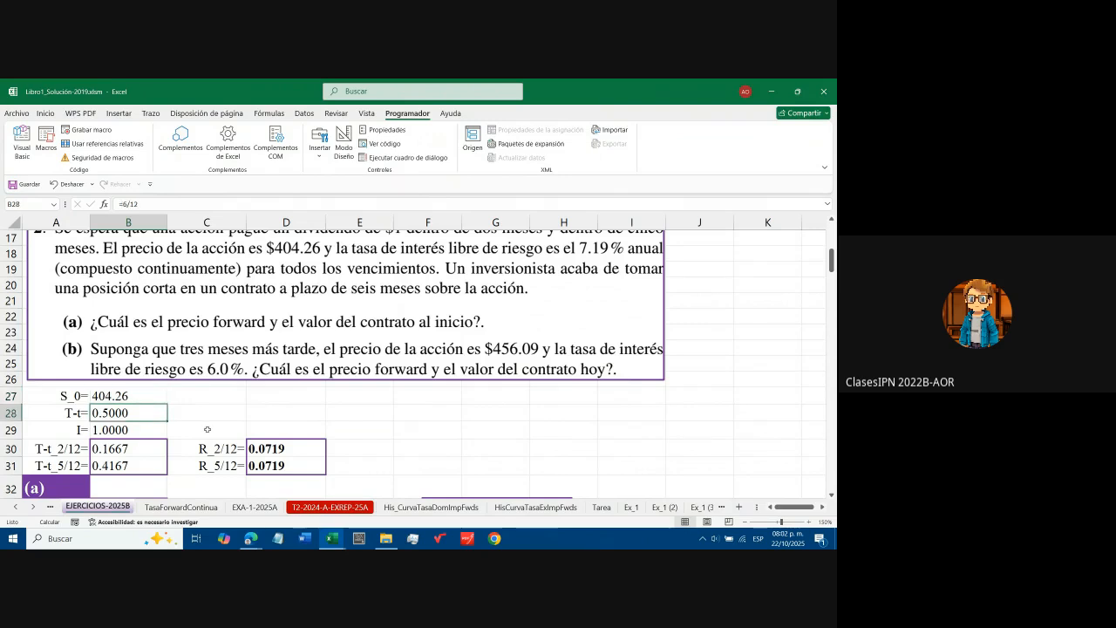
pyautogui.write('=6/12')
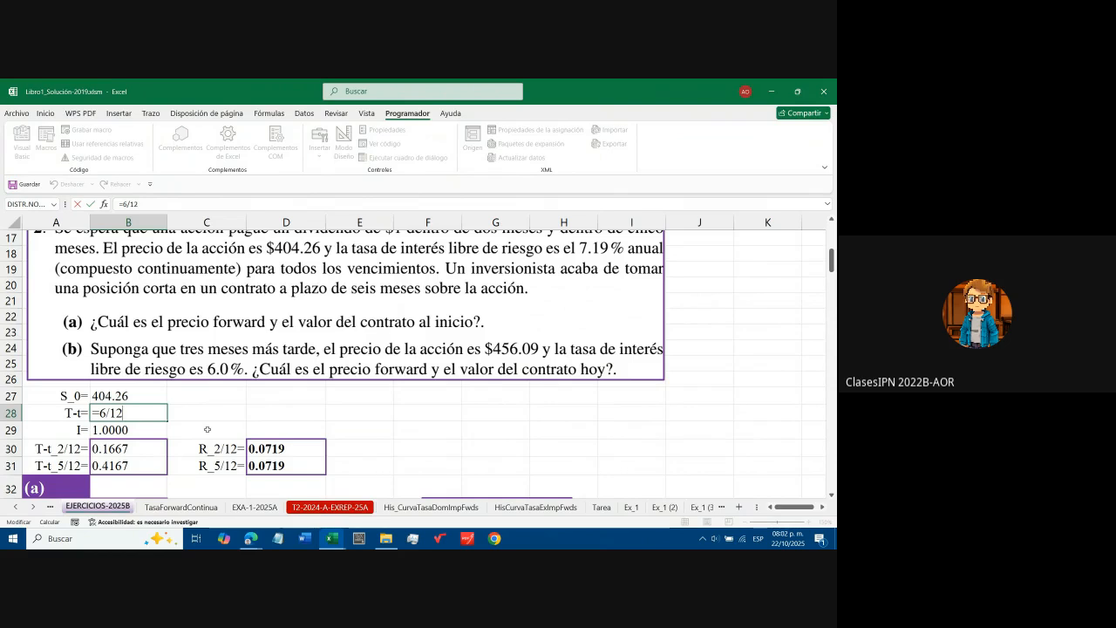
pyautogui.press('Return')
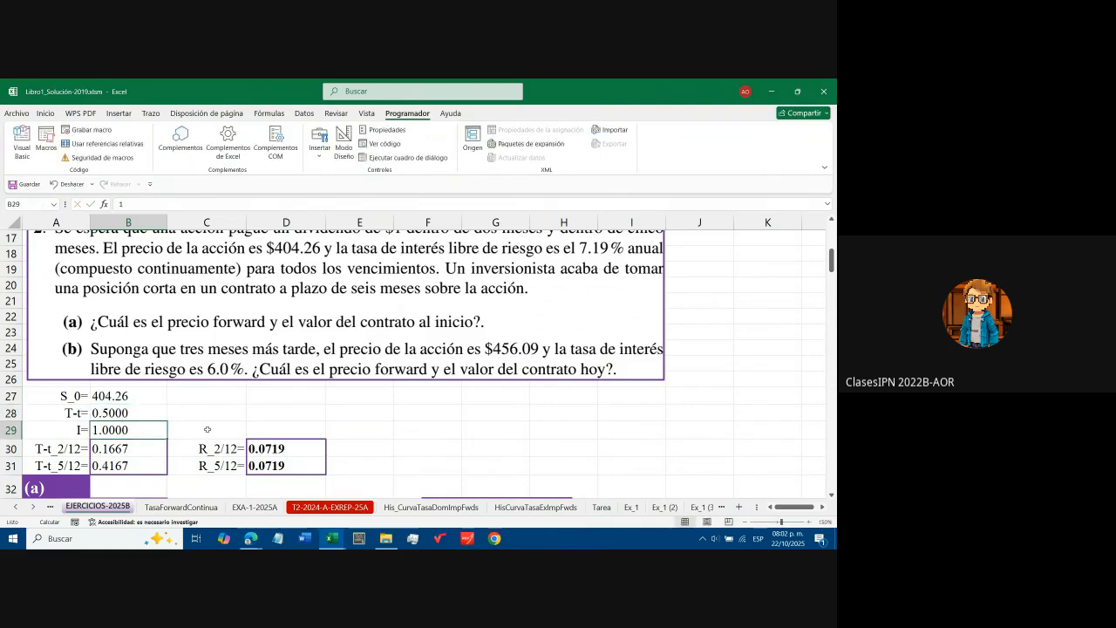
pyautogui.scroll(2, 371, 358)
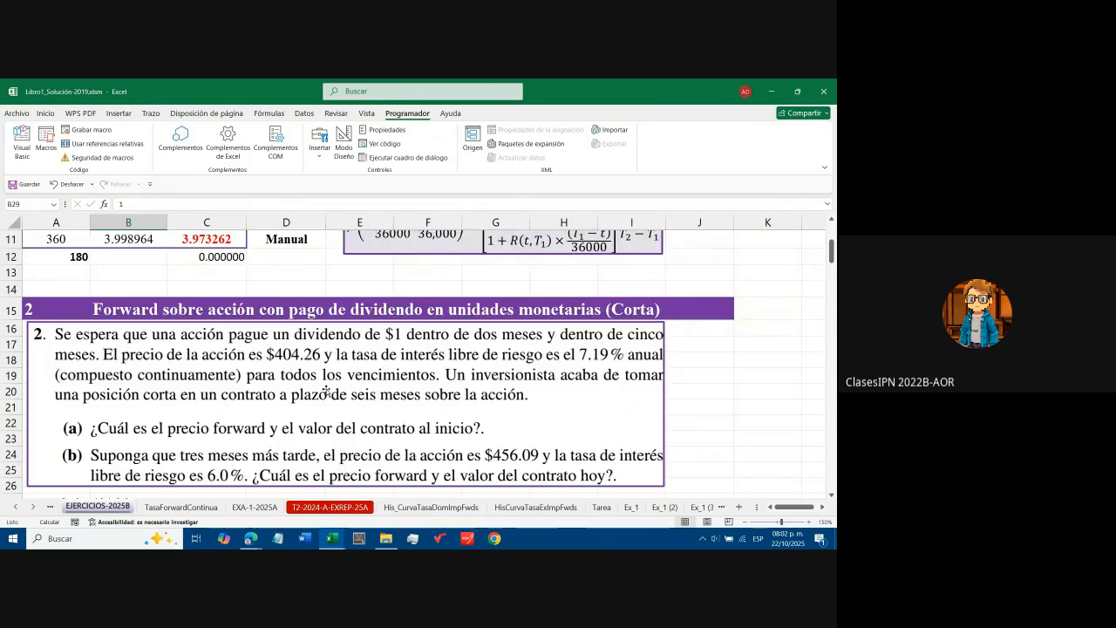
pyautogui.scroll(-2, 360, 377)
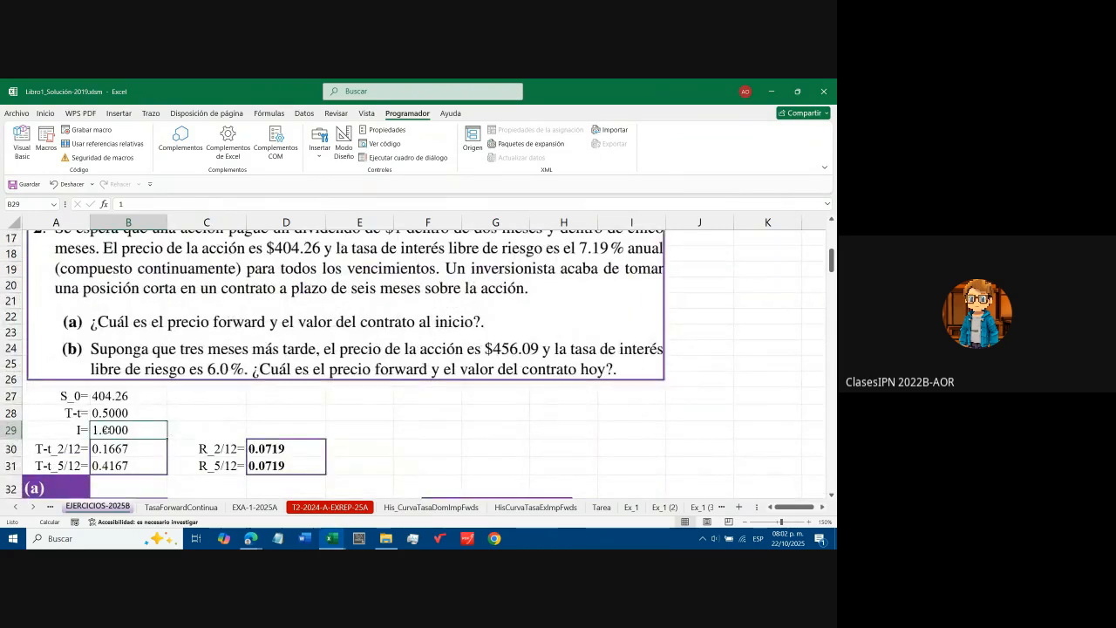
# Inspect the formulas in B30 and B31 that express the two dividend payment terms as fractions of a year
pyautogui.click(117, 450)
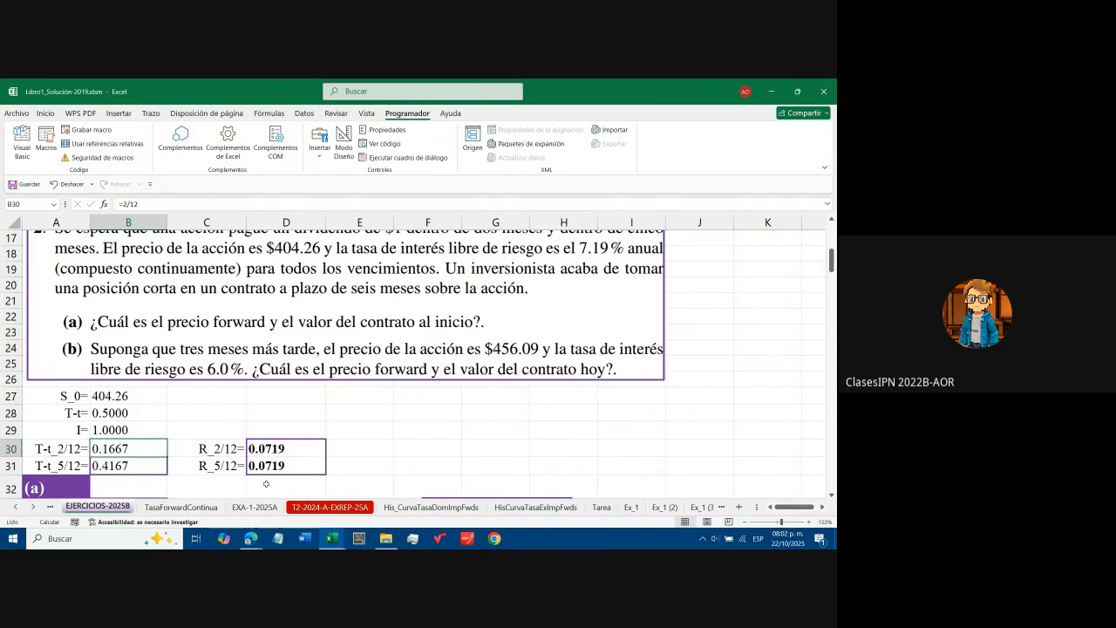
pyautogui.press('F2')
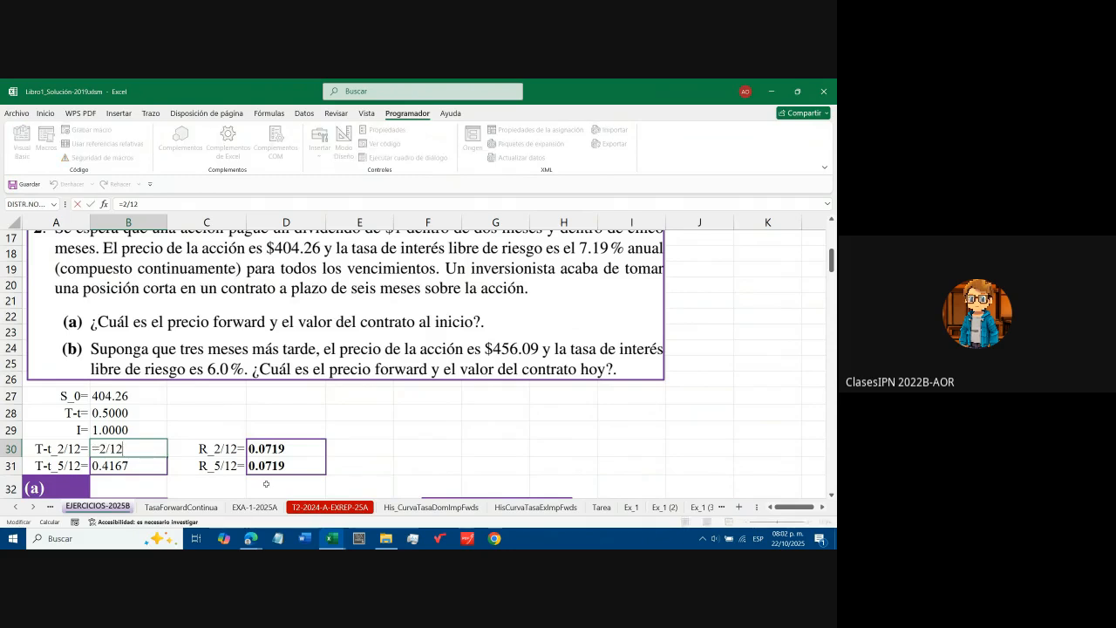
pyautogui.press('Return')
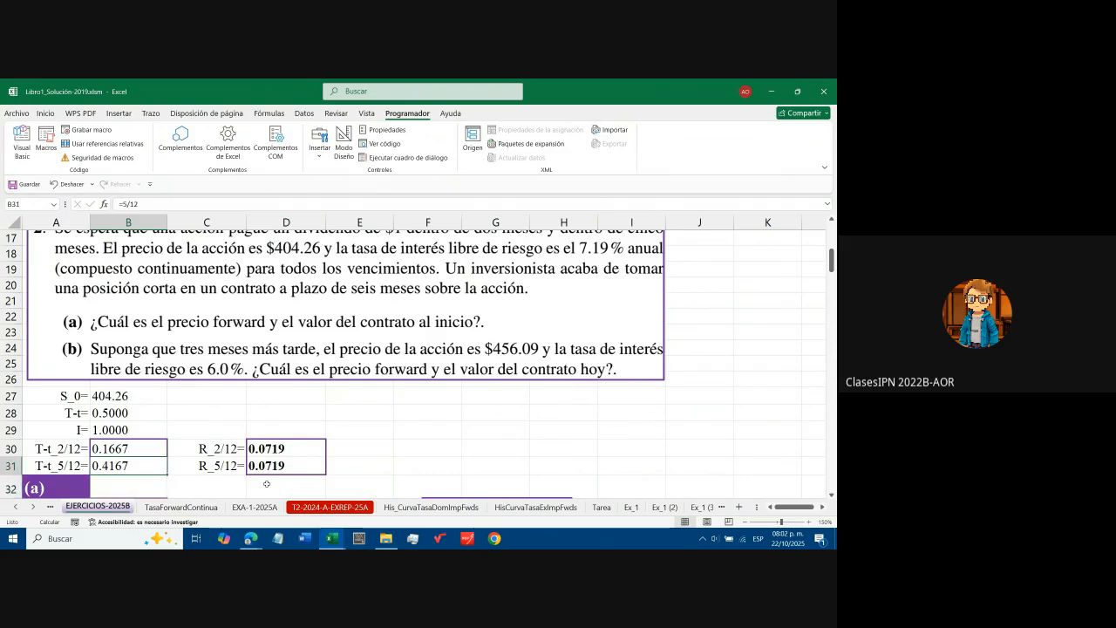
pyautogui.press('F2')
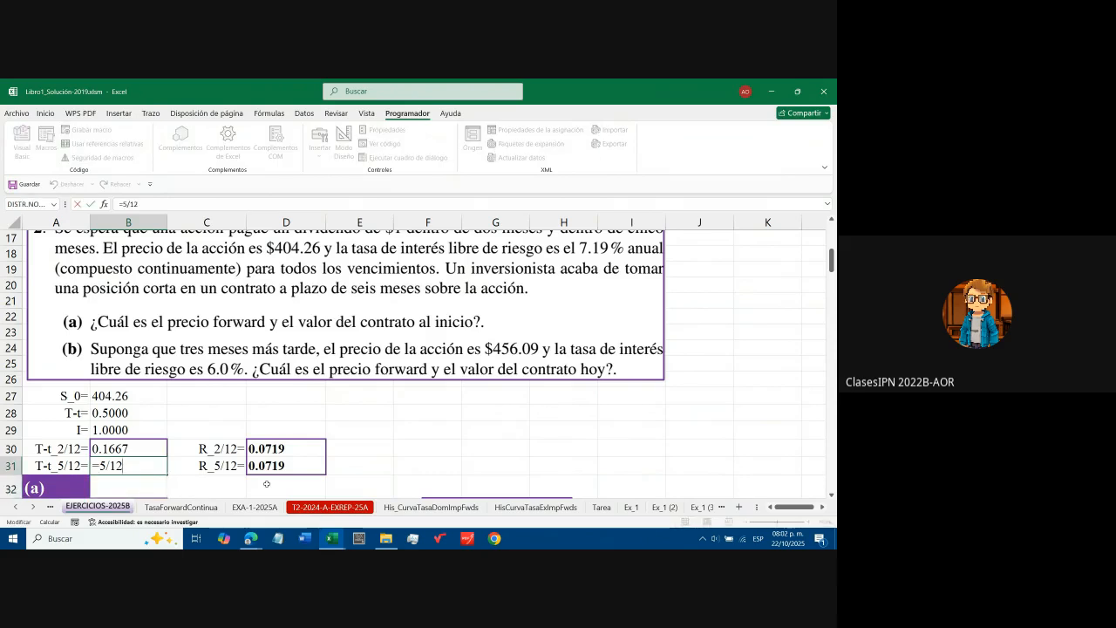
pyautogui.press('Return')
pyautogui.press('Up')
pyautogui.press('Up')
pyautogui.press('F2')
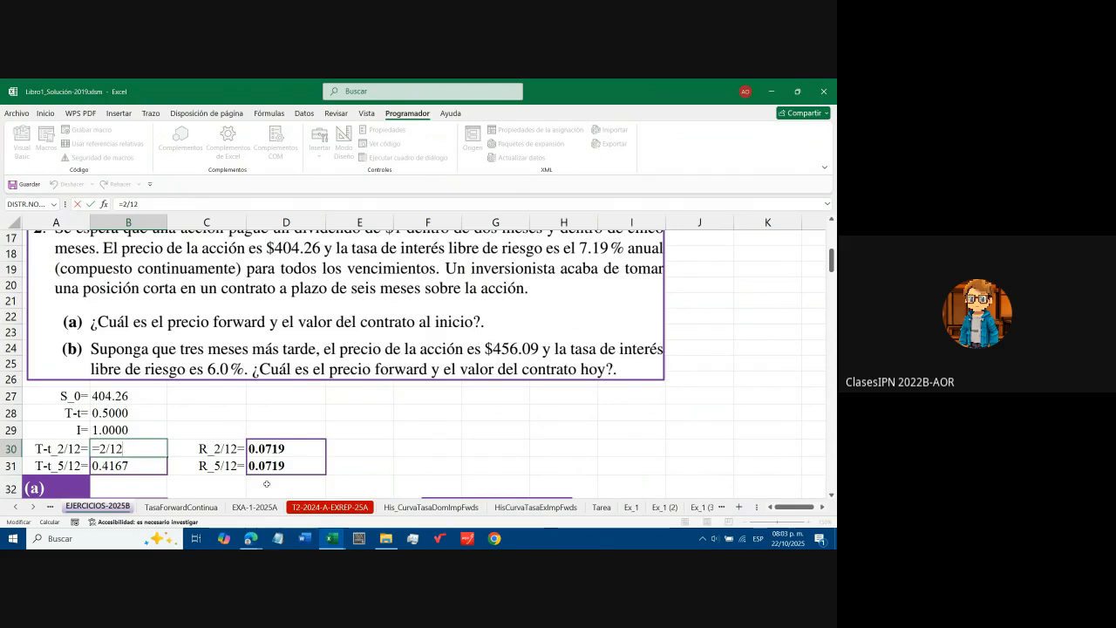
pyautogui.press('Return')
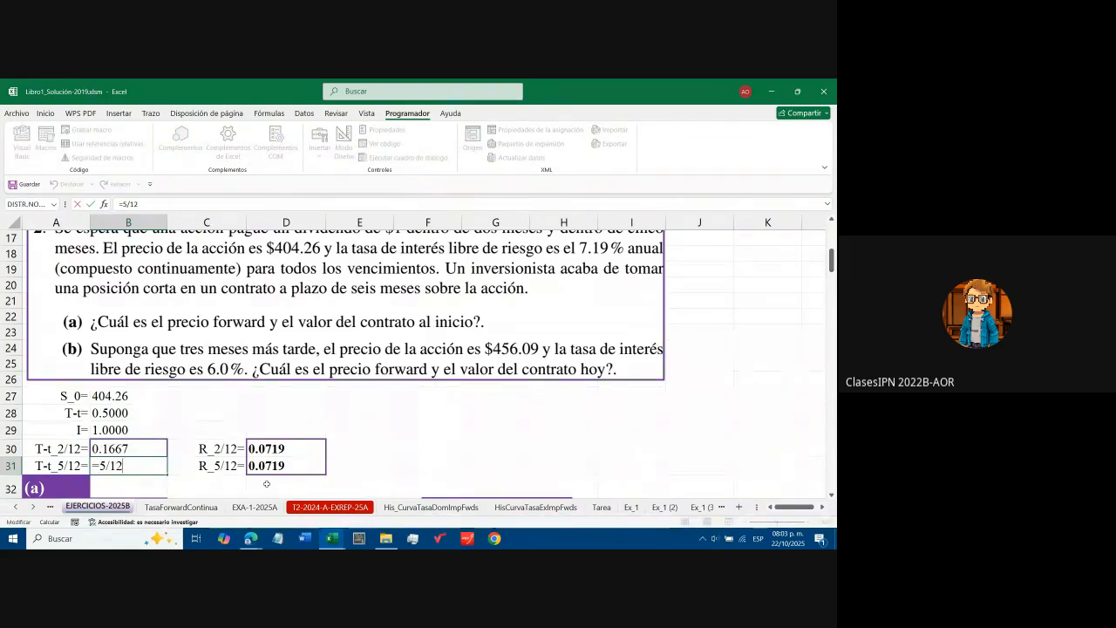
pyautogui.press('Return')
pyautogui.press('Up')
pyautogui.press('Down')
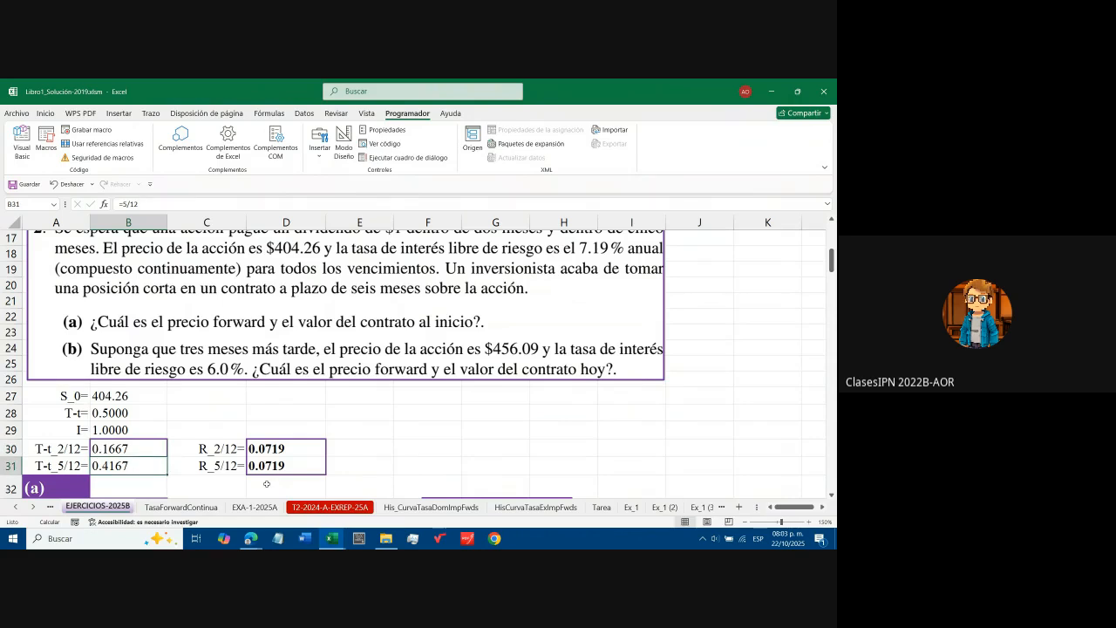
# Inspect the risk-free rates for the two-month and five-month dividends in D30 and D31
pyautogui.press('Up')
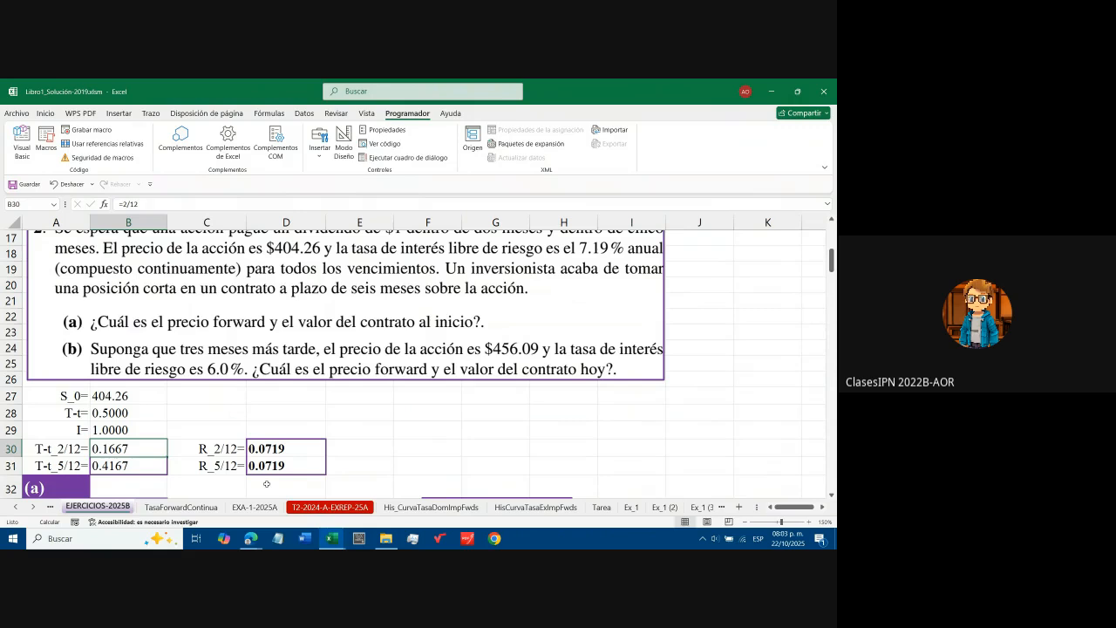
pyautogui.press('Right')
pyautogui.press('Right')
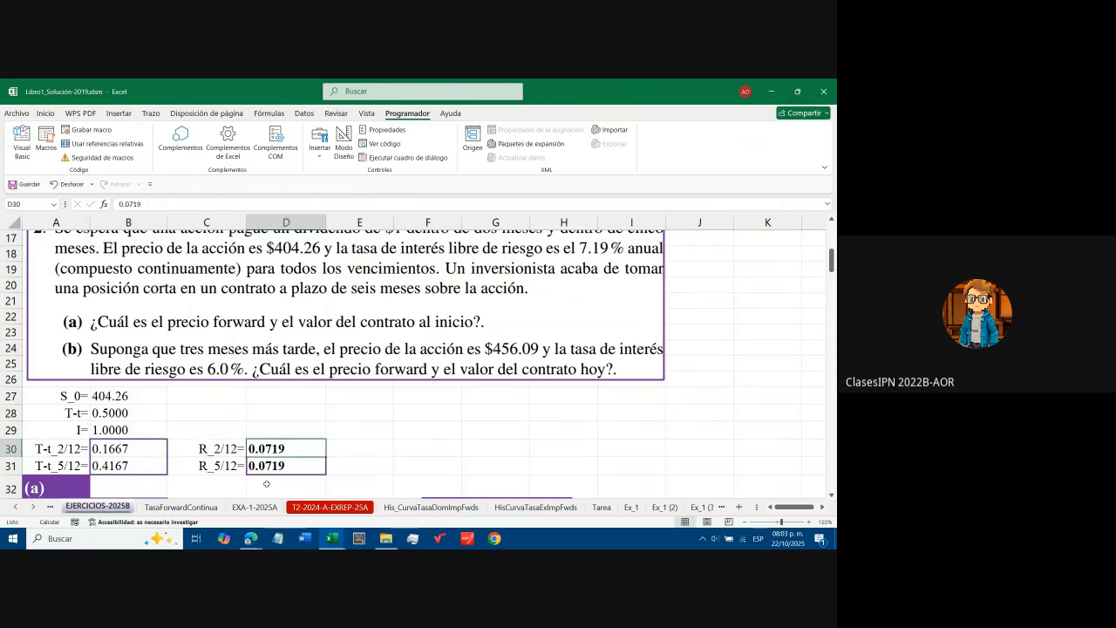
pyautogui.press('Left')
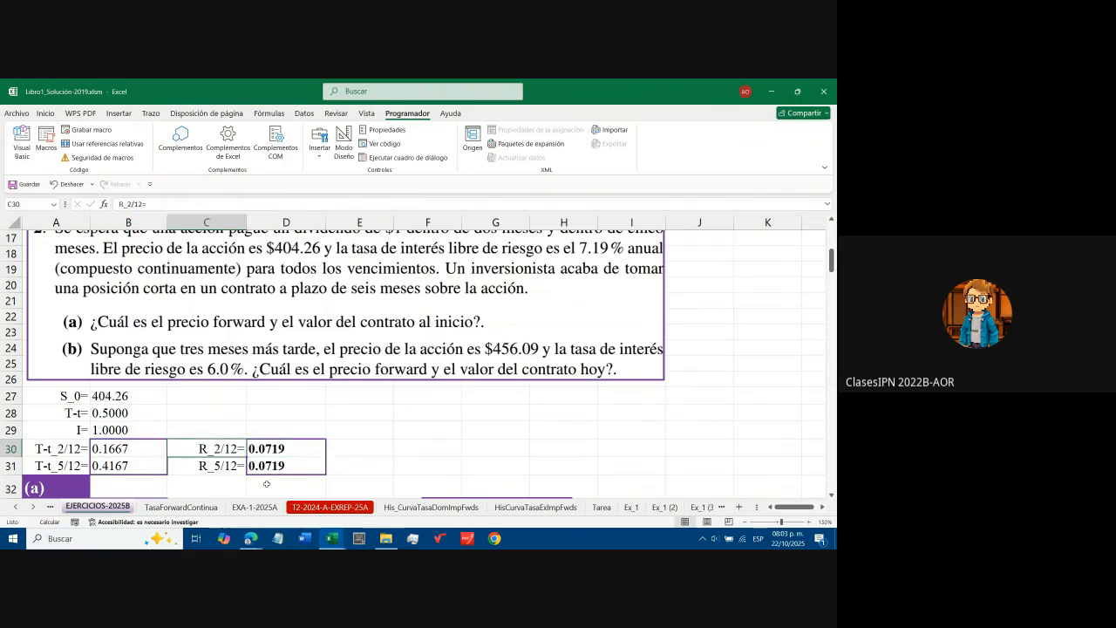
pyautogui.press('Right')
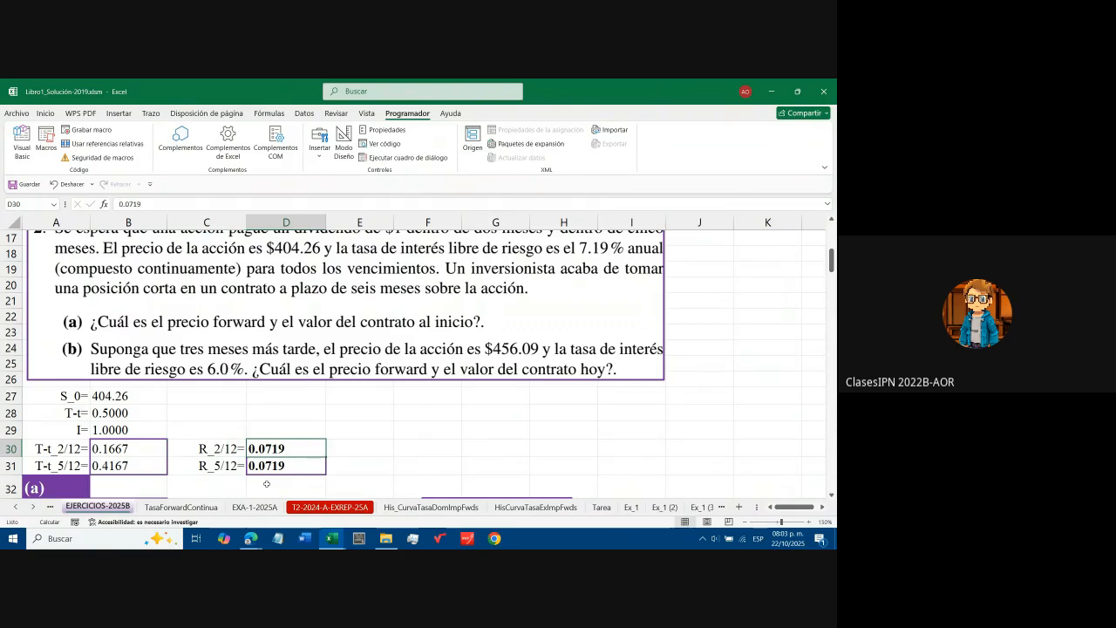
pyautogui.press('F2')
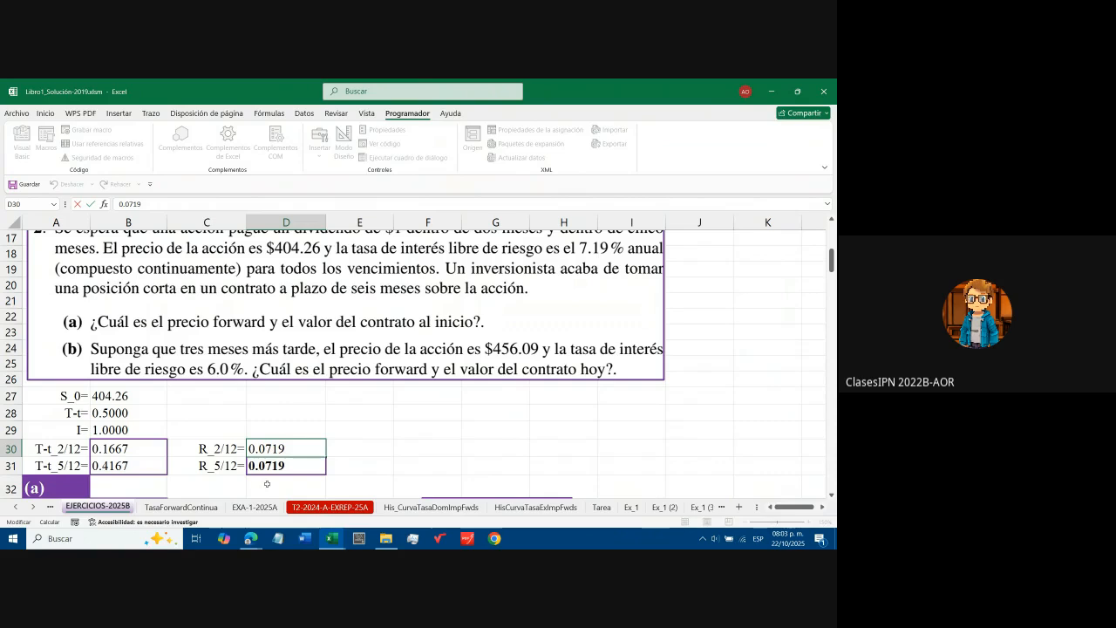
pyautogui.press('Return')
pyautogui.press('F2')
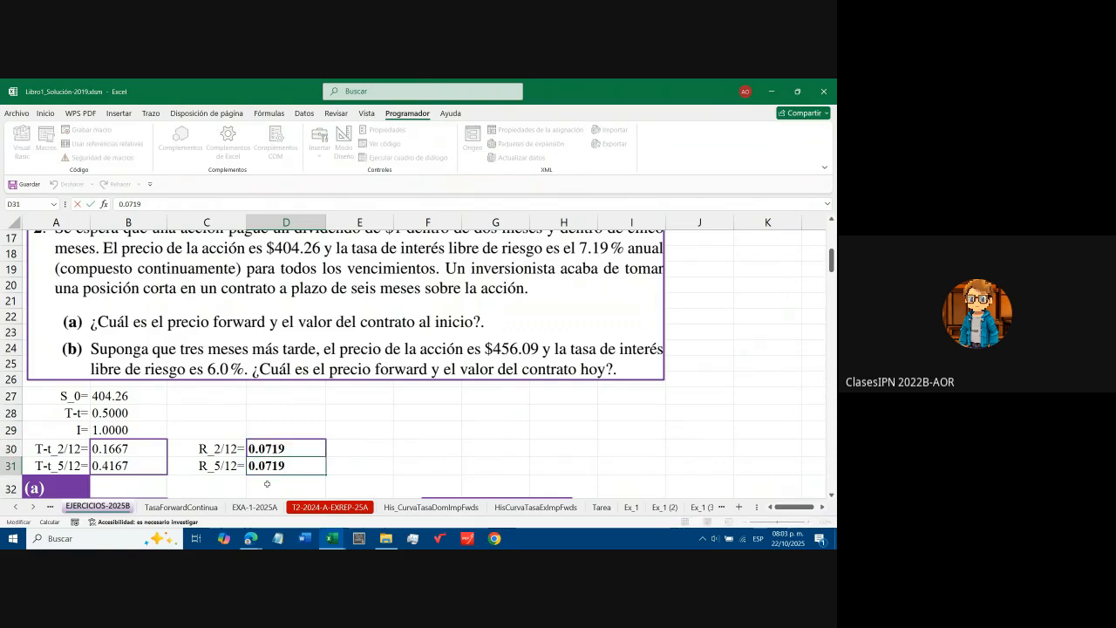
pyautogui.press('Return')
pyautogui.press('Up')
pyautogui.press('Up')
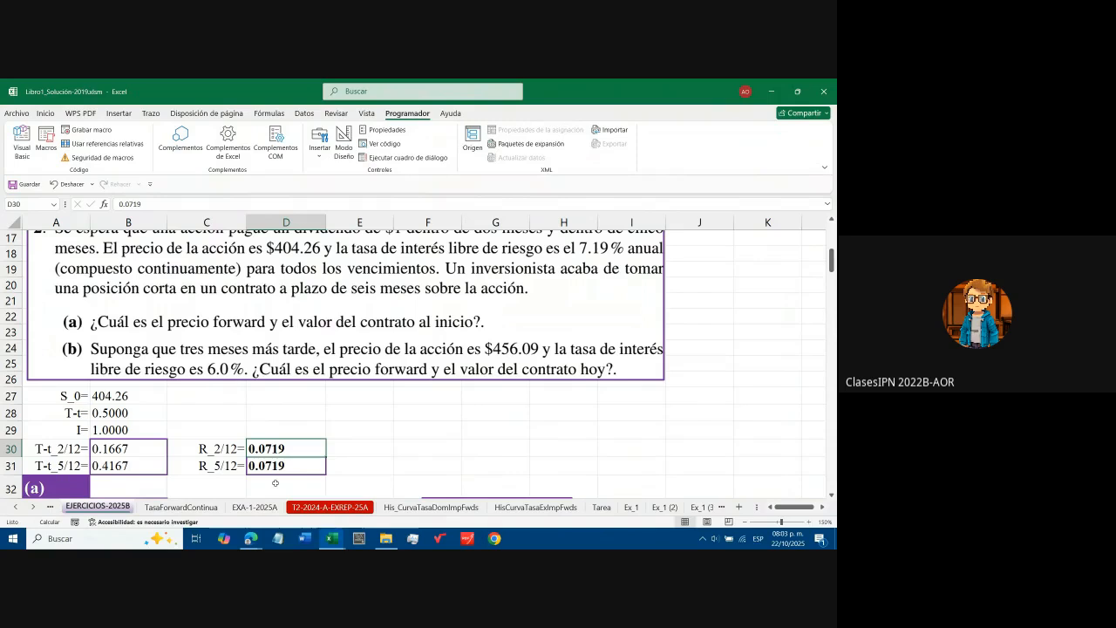
# Remove the bold formatting from the rates in D30:D31
pyautogui.moveTo(274, 446); pyautogui.dragTo(280, 460)
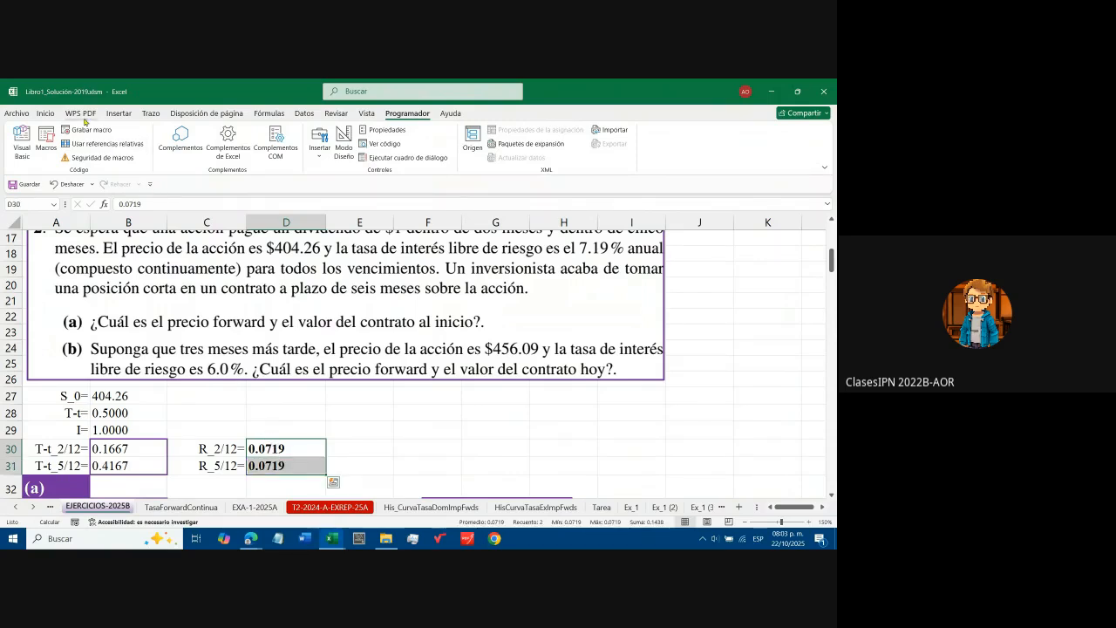
pyautogui.click(44, 114)
pyautogui.click(76, 151)
pyautogui.click(334, 463)
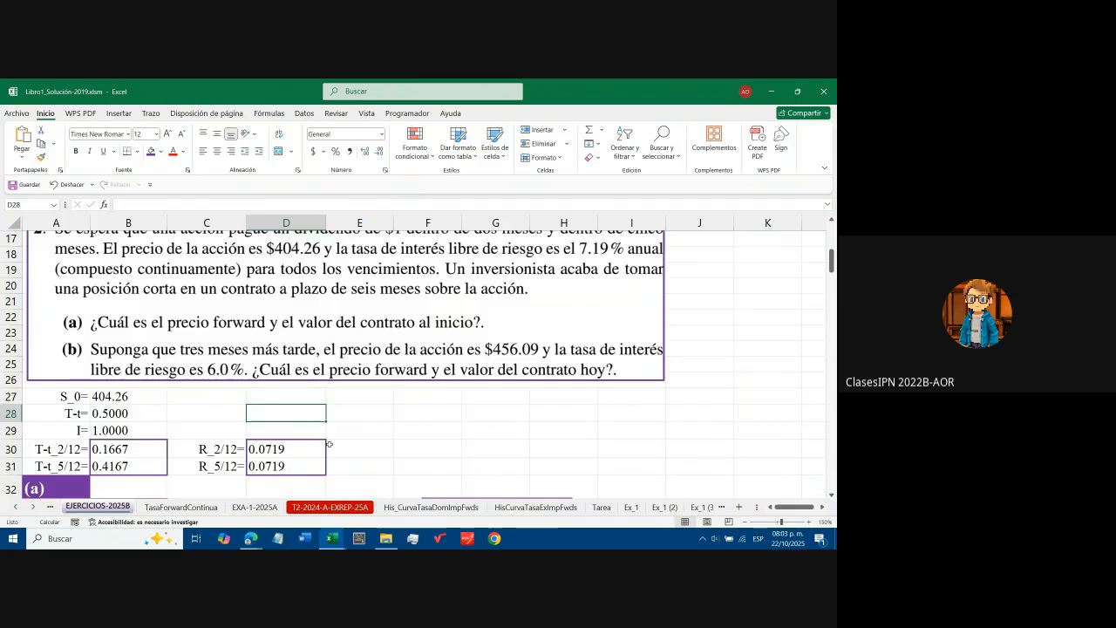
# Recheck the formulas in B30 and B31 that give the two-month and five-month dividend terms in years
pyautogui.scroll(-2, 381, 400)
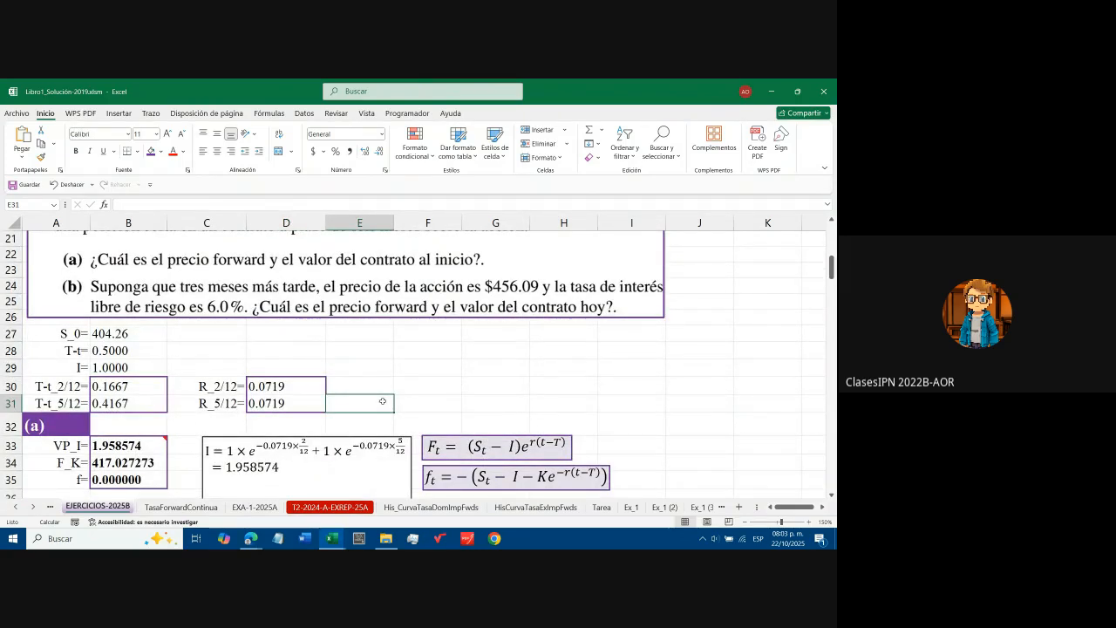
pyautogui.press('Left')
pyautogui.press('Left')
pyautogui.press('Left')
pyautogui.press('Left')
pyautogui.press('Right')
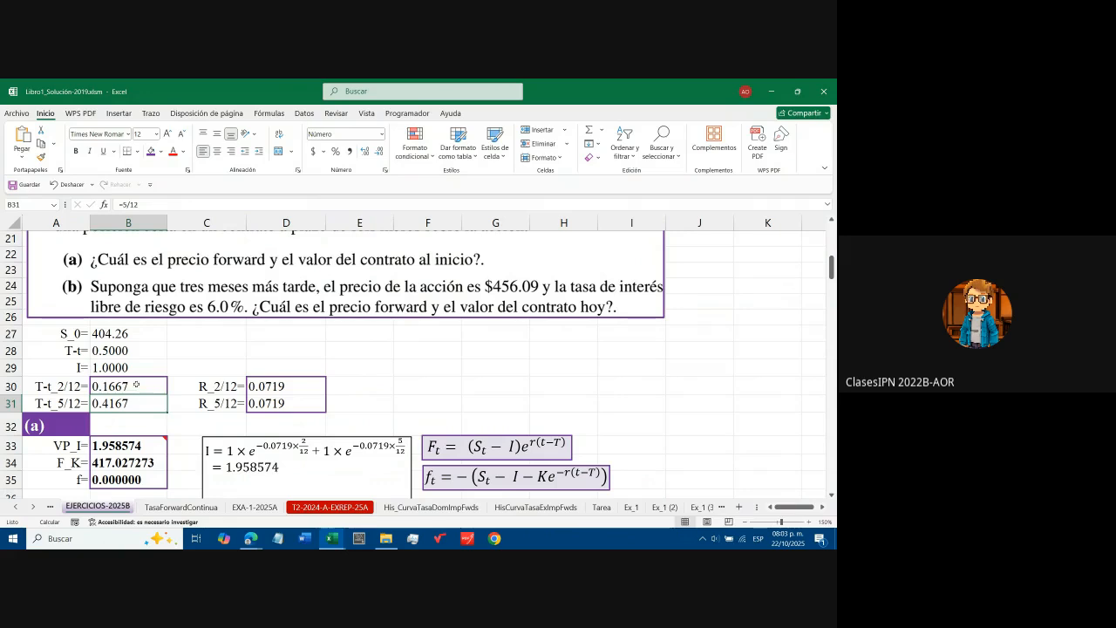
pyautogui.press('Up')
pyautogui.press('F2')
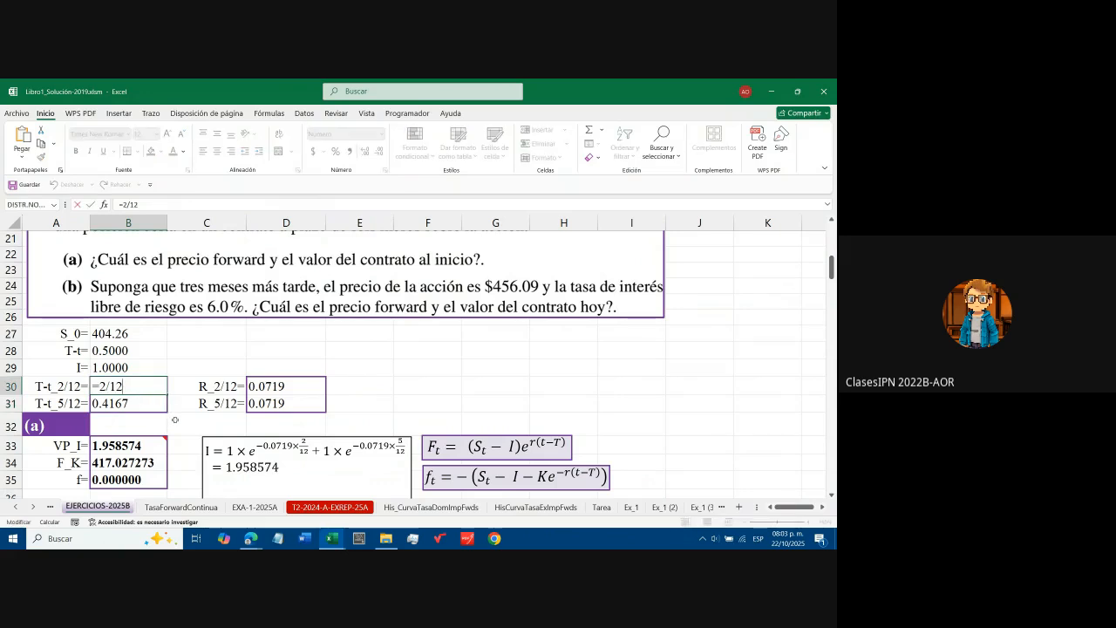
pyautogui.press('Return')
pyautogui.press('F2')
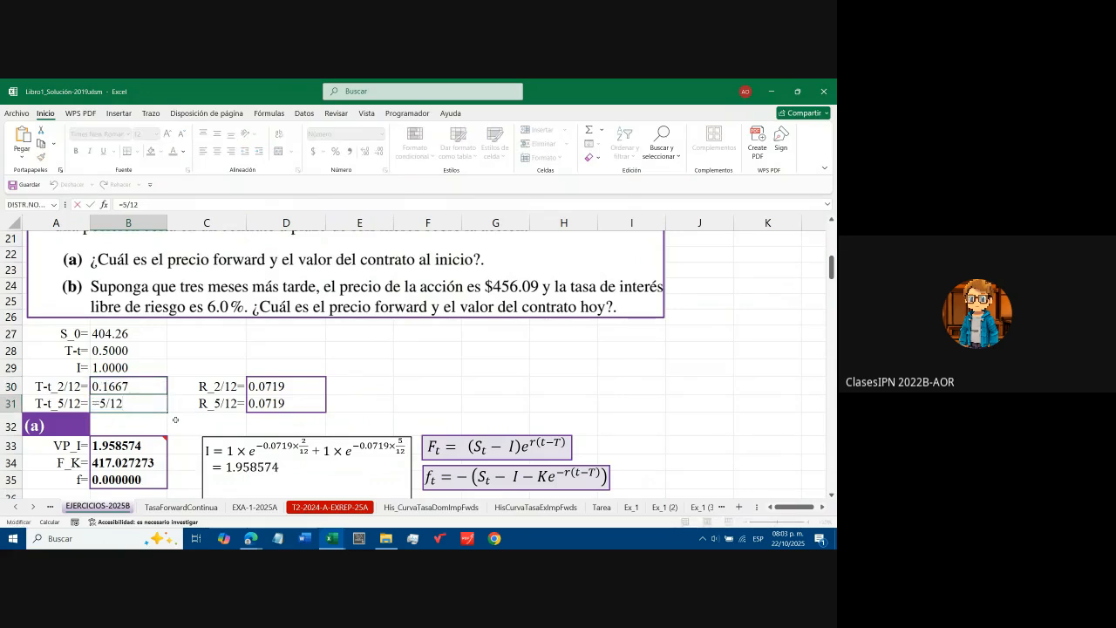
pyautogui.press('Return')
pyautogui.press('Up')
pyautogui.press('Up')
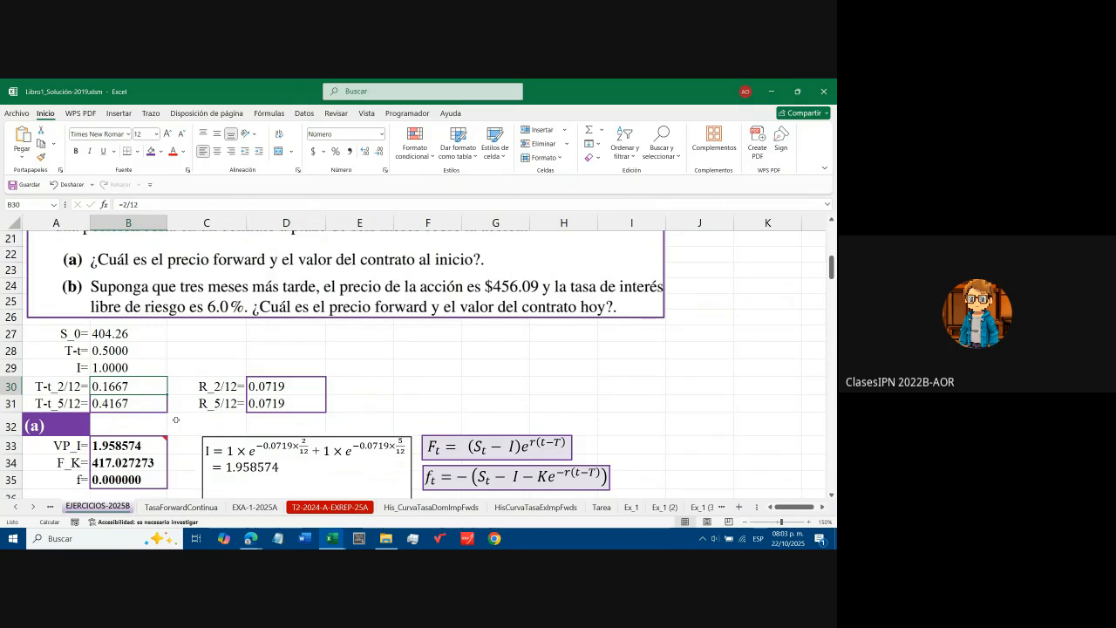
pyautogui.hotkey('shift', 'Down')
pyautogui.press('Return')
# Recheck the risk-free rates entered in D30 and D31 for the two dividend terms
pyautogui.press('Up')
pyautogui.press('Right')
pyautogui.press('Right')
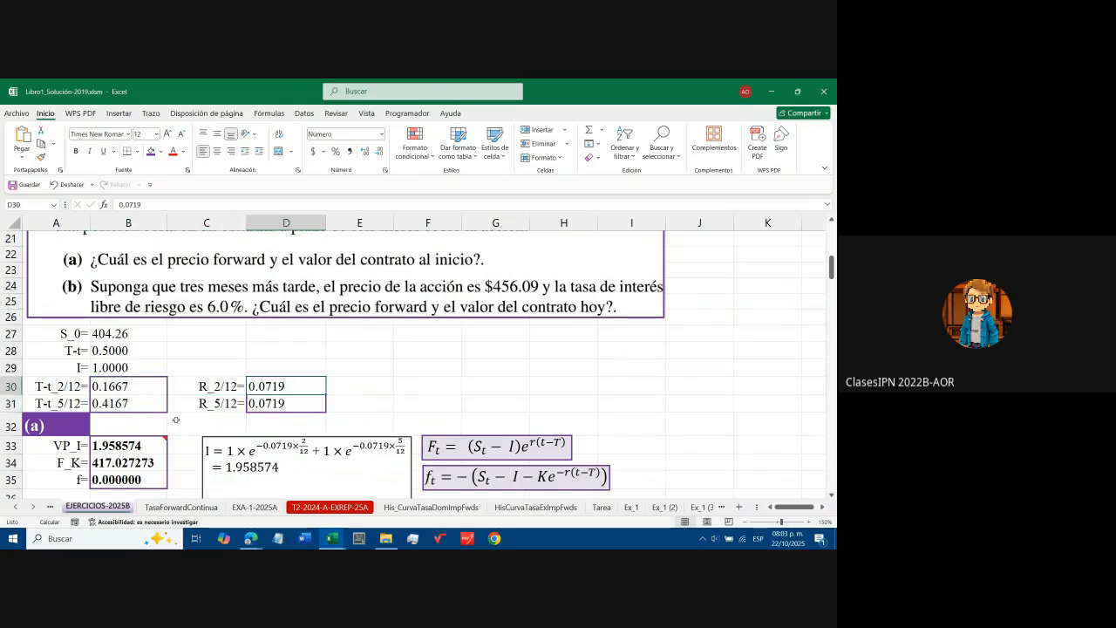
pyautogui.press('F2')
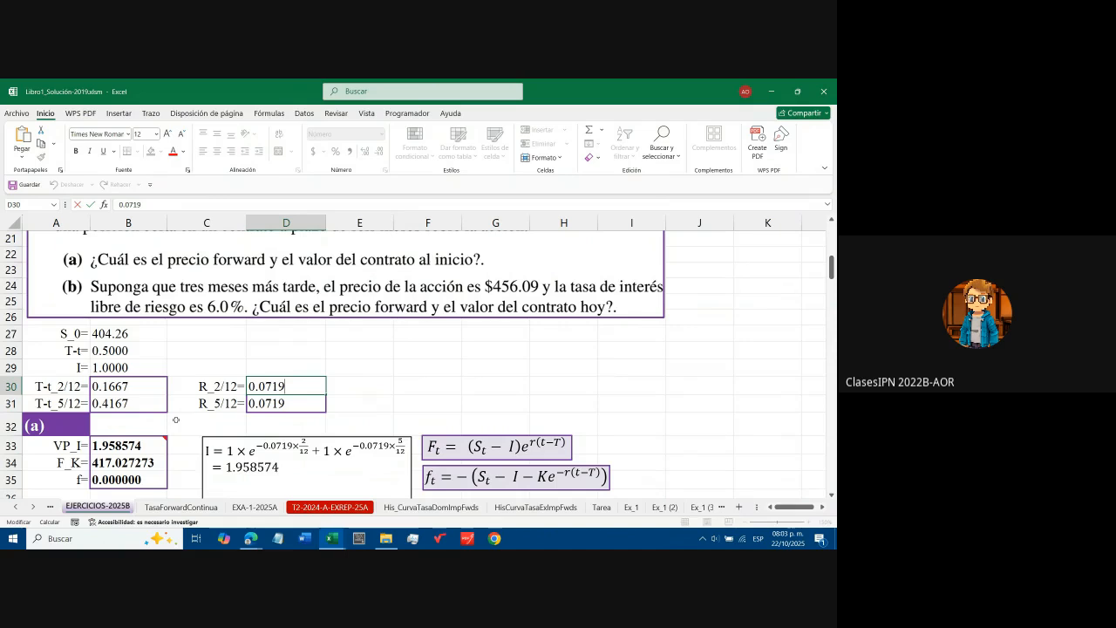
pyautogui.press('Return')
pyautogui.press('F2')
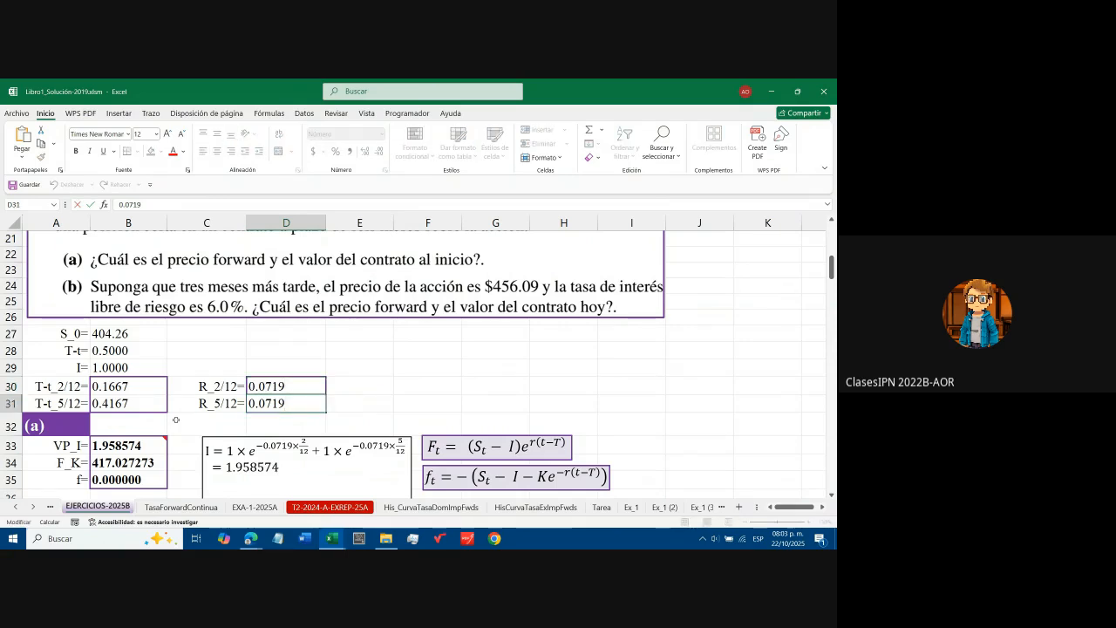
pyautogui.press('Escape')
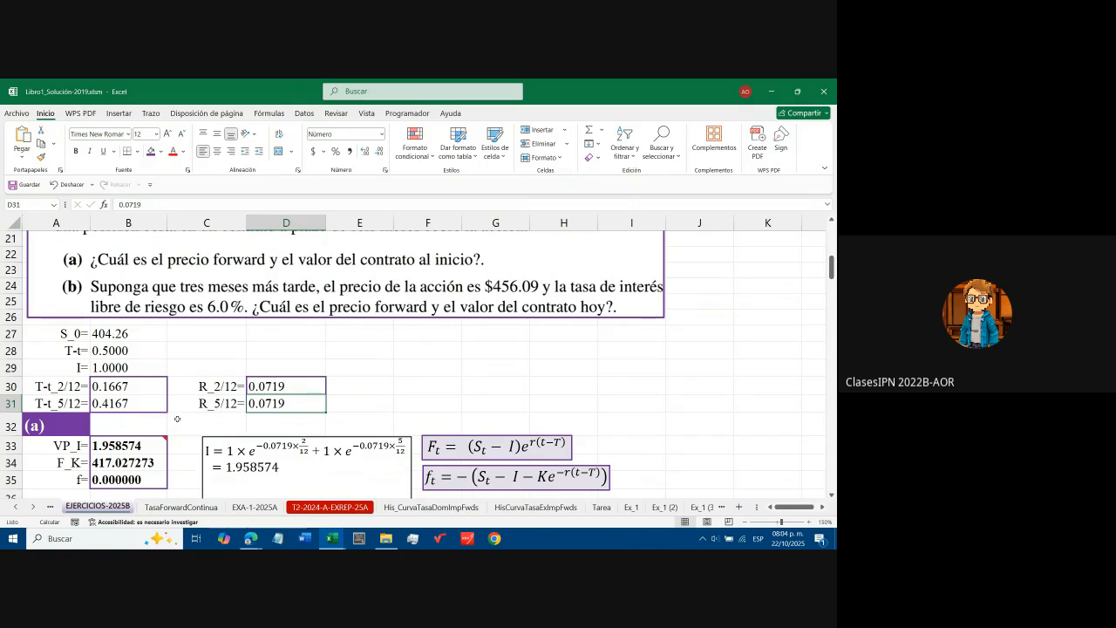
pyautogui.scroll(-1, 175, 418)
pyautogui.scroll(1, 175, 413)
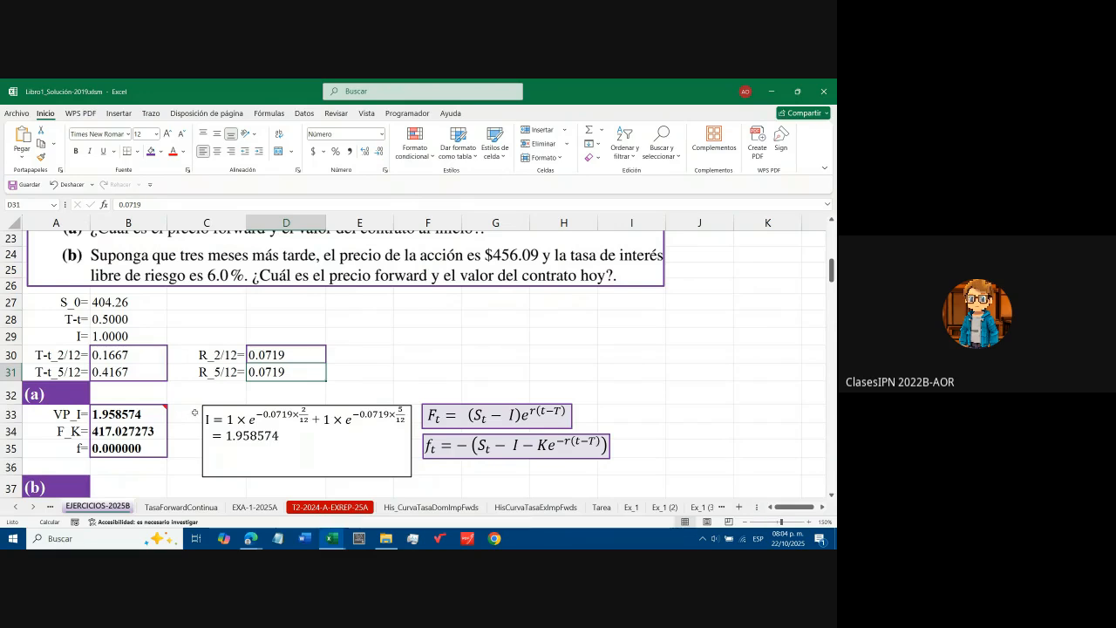
# Switch to Paint in a smaller window beside the worksheet data and widen the blank canvas to about 765 pixels
pyautogui.click(118, 537)
pyautogui.write('paint')
pyautogui.press('BackSpace')
pyautogui.press('BackSpace')
pyautogui.press('BackSpace')
pyautogui.press('BackSpace')
pyautogui.press('BackSpace')
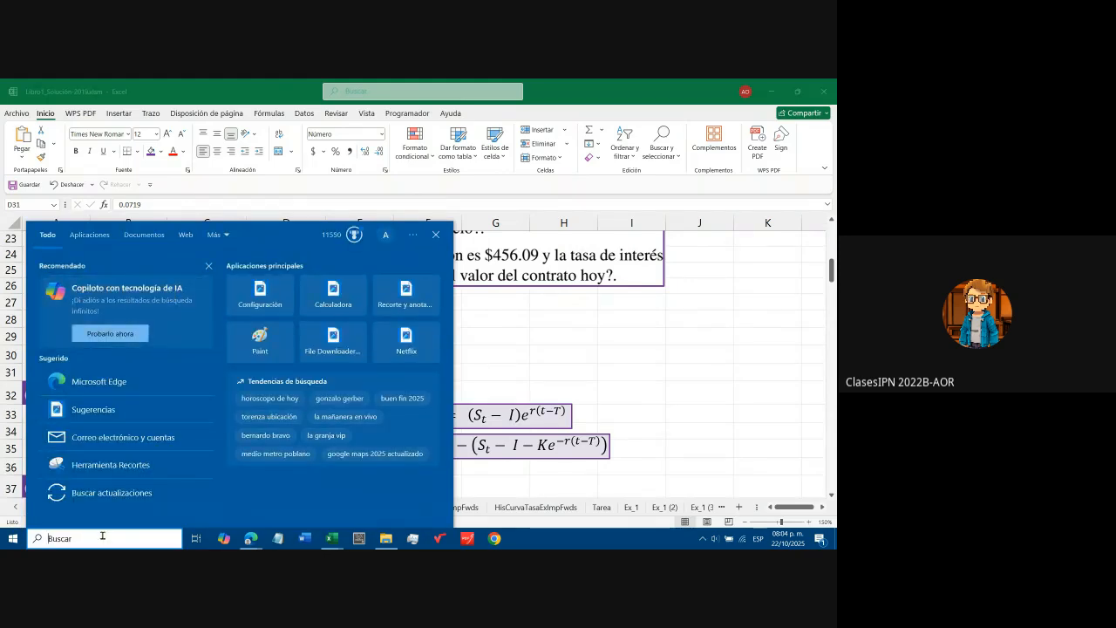
pyautogui.write('paint')
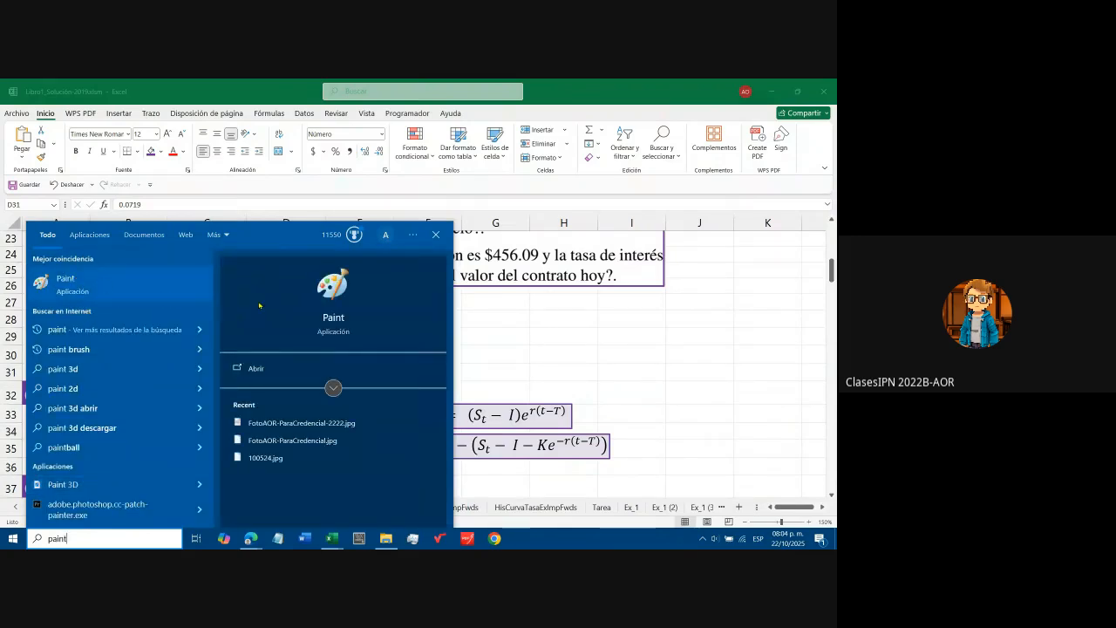
pyautogui.click(348, 324)
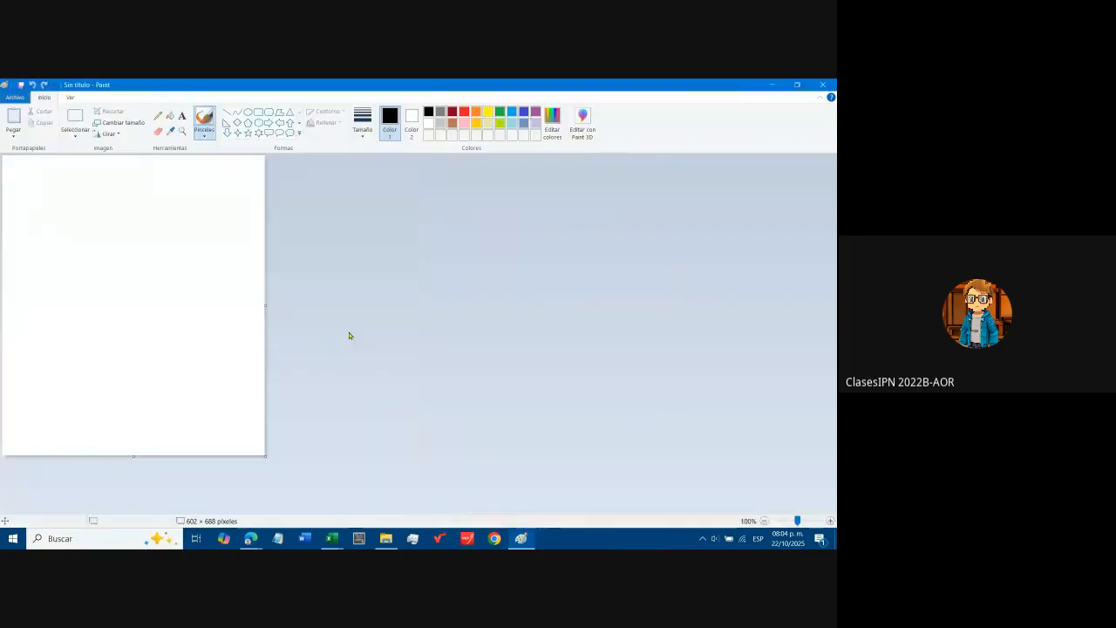
pyautogui.click(797, 85)
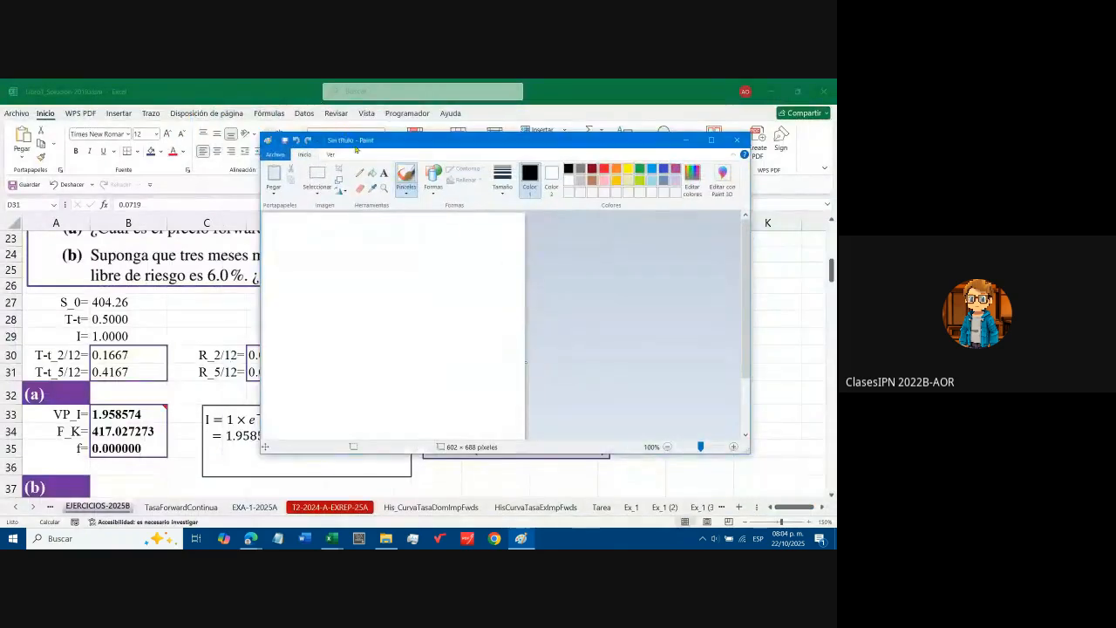
pyautogui.moveTo(362, 139)
pyautogui.mouseDown()
pyautogui.moveTo(528, 174)
pyautogui.moveTo(501, 188)
pyautogui.moveTo(529, 193)
pyautogui.mouseUp()
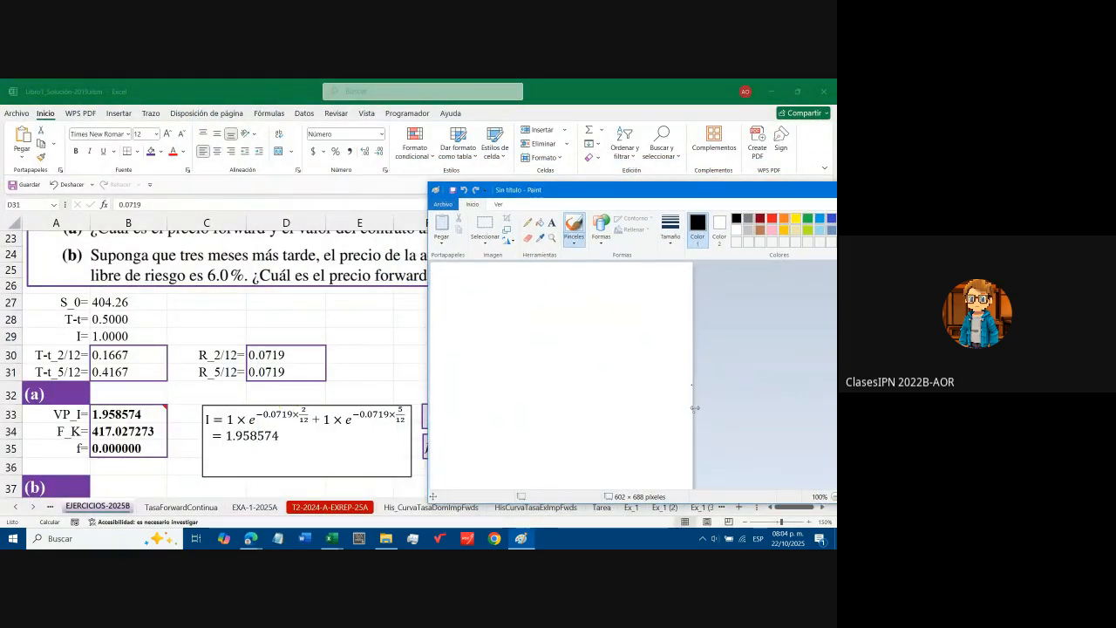
pyautogui.moveTo(694, 412); pyautogui.dragTo(765, 412)
# Draw a black horizontal timeline with end ticks labelled t=0 and 6 and two unlabelled ticks in between
pyautogui.click(670, 229)
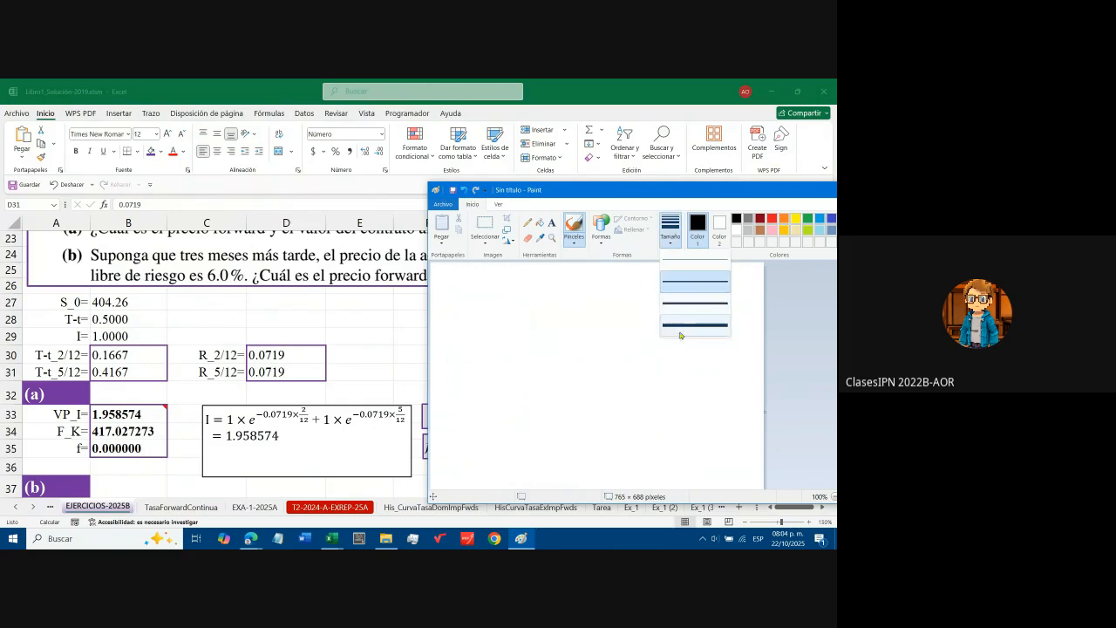
pyautogui.click(703, 264)
pyautogui.moveTo(468, 369); pyautogui.dragTo(671, 366)
pyautogui.moveTo(467, 363)
pyautogui.mouseDown()
pyautogui.moveTo(461, 404)
pyautogui.moveTo(486, 396)
pyautogui.mouseUp()
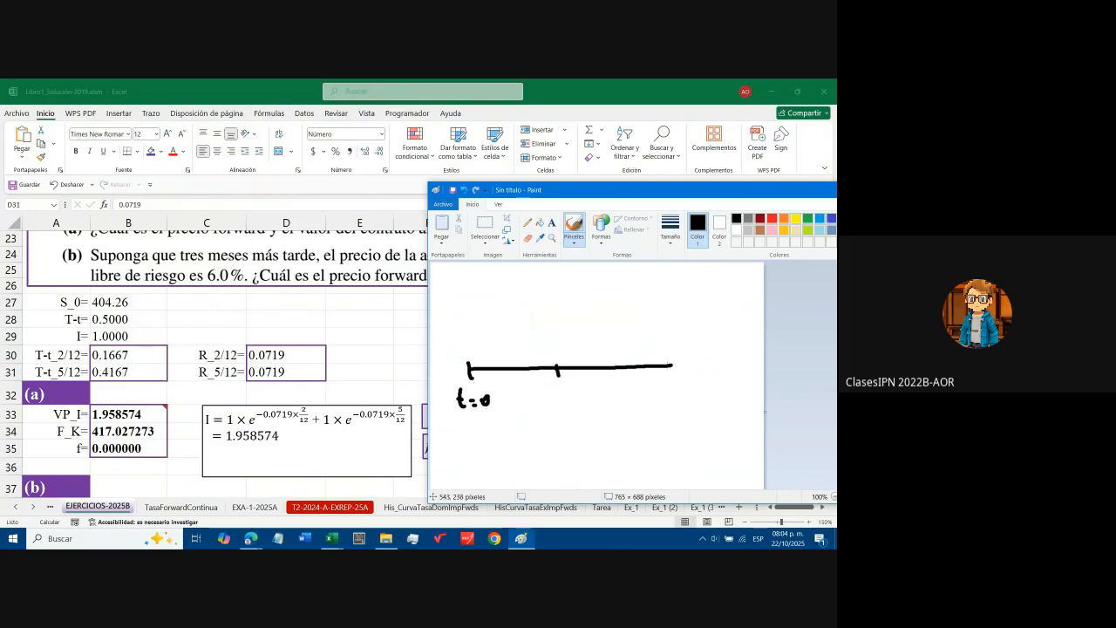
pyautogui.moveTo(667, 367)
pyautogui.mouseDown()
pyautogui.moveTo(708, 367)
pyautogui.moveTo(711, 397)
pyautogui.mouseUp()
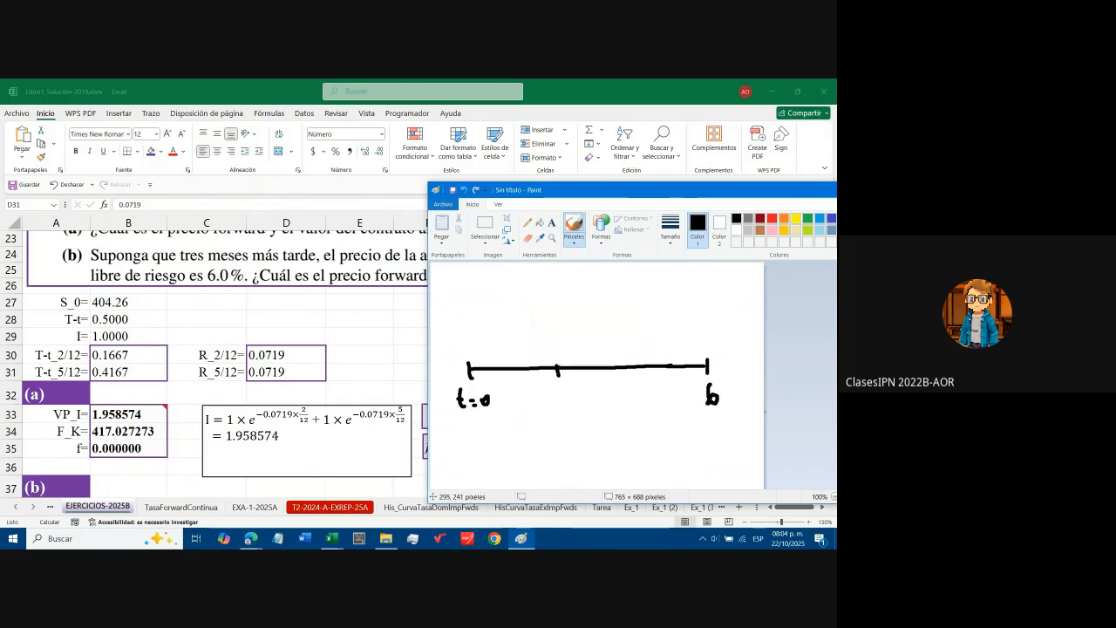
pyautogui.moveTo(650, 365); pyautogui.dragTo(647, 373)
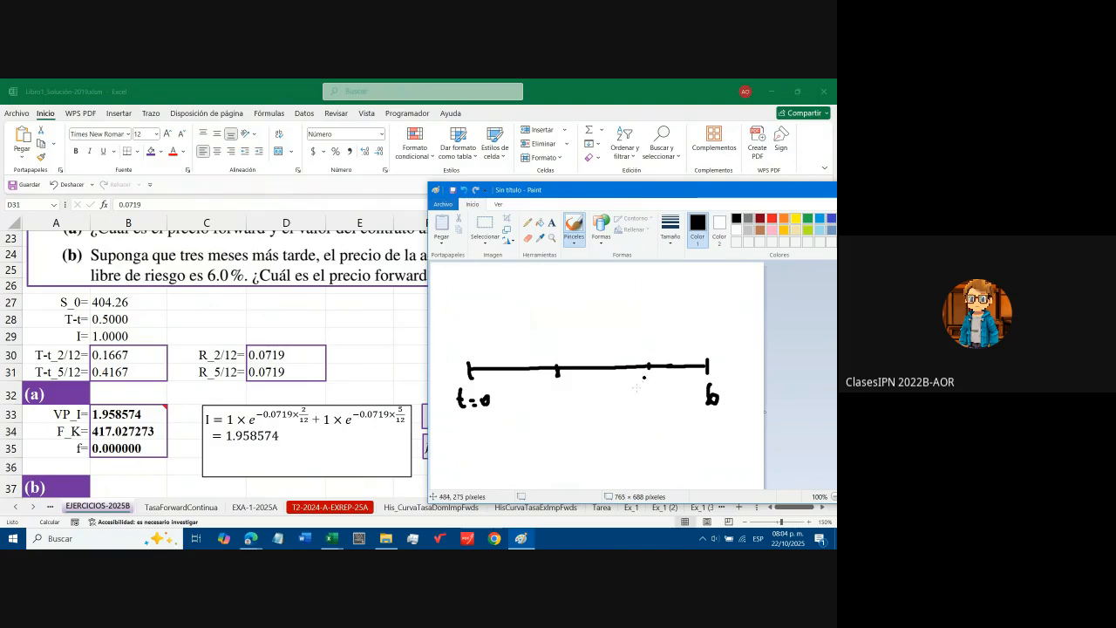
# Label the two inner timeline ticks 2 and 5 below the line and write a dividend of 1 above each
pyautogui.moveTo(556, 351)
pyautogui.mouseDown()
pyautogui.moveTo(561, 331)
pyautogui.moveTo(575, 354)
pyautogui.mouseUp()
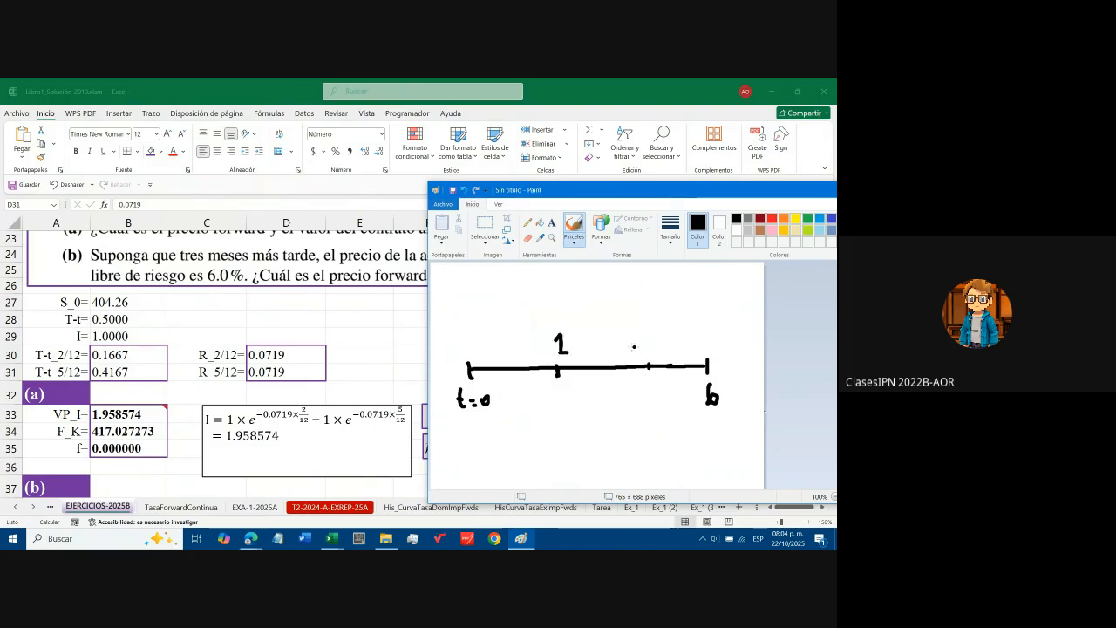
pyautogui.scroll(1, 269, 317)
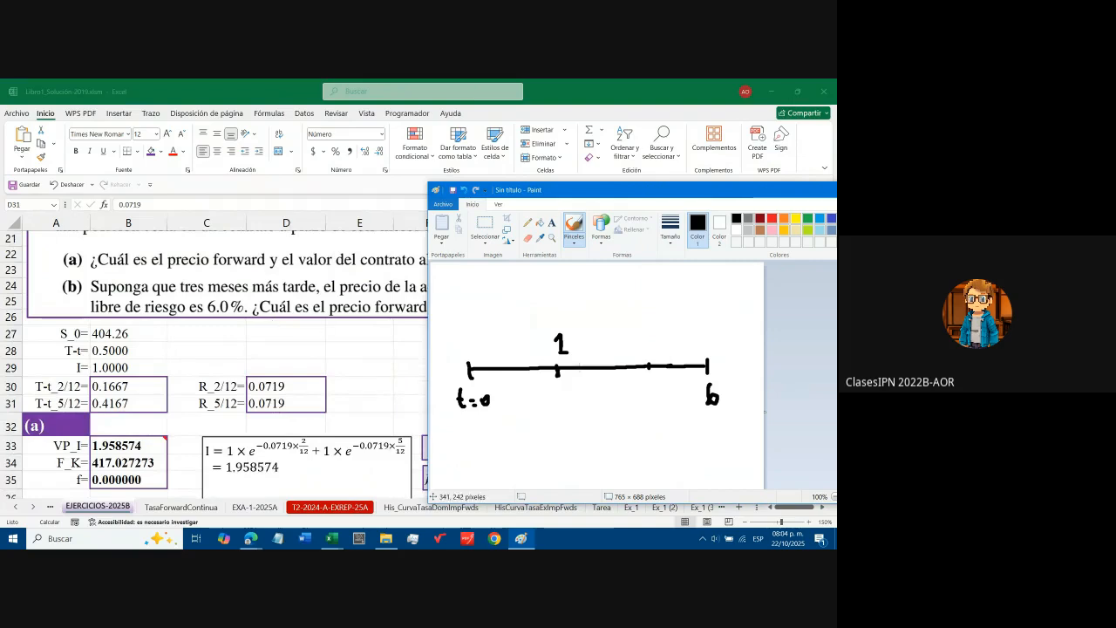
pyautogui.moveTo(556, 387); pyautogui.dragTo(572, 403)
pyautogui.moveTo(644, 386)
pyautogui.mouseDown()
pyautogui.moveTo(660, 385)
pyautogui.moveTo(647, 410)
pyautogui.mouseUp()
pyautogui.moveTo(650, 347)
pyautogui.mouseDown()
pyautogui.moveTo(646, 327)
pyautogui.moveTo(651, 350)
pyautogui.moveTo(661, 349)
pyautogui.mouseUp()
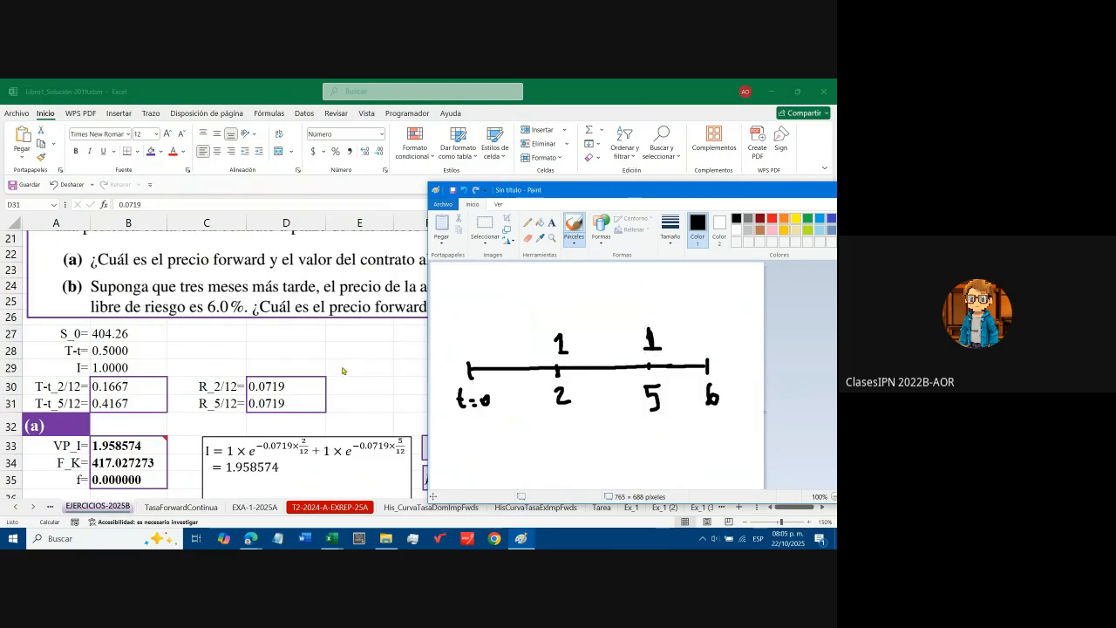
# Mark t=0 with an orange down arrow and draw yellow curved arrows from both dividends back to t=0
pyautogui.scroll(-1, 327, 370)
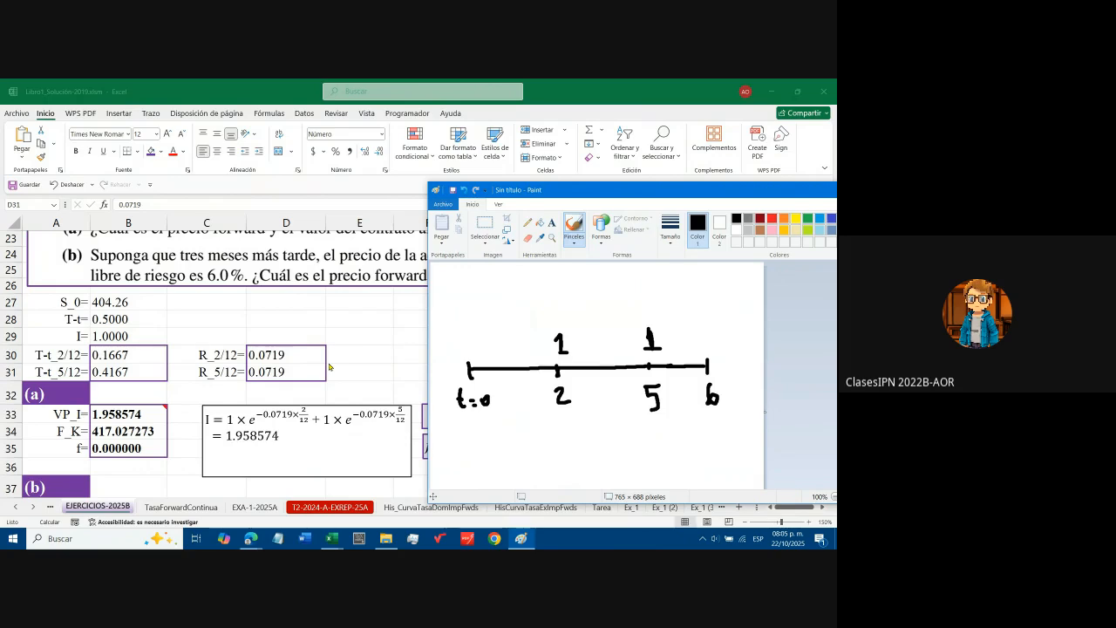
pyautogui.click(608, 282)
pyautogui.click(784, 218)
pyautogui.click(466, 422)
pyautogui.moveTo(460, 333)
pyautogui.mouseDown()
pyautogui.moveTo(462, 323)
pyautogui.moveTo(468, 349)
pyautogui.mouseUp()
pyautogui.click(796, 218)
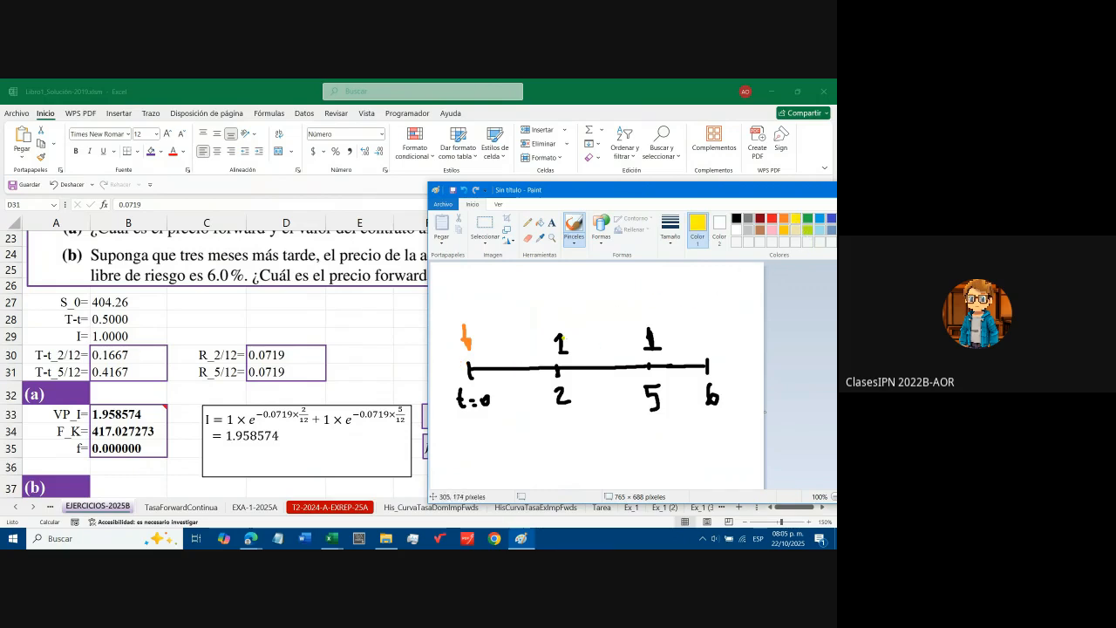
pyautogui.moveTo(567, 343)
pyautogui.mouseDown()
pyautogui.moveTo(515, 325)
pyautogui.moveTo(470, 359)
pyautogui.mouseUp()
pyautogui.moveTo(651, 340)
pyautogui.mouseDown()
pyautogui.moveTo(477, 341)
pyautogui.moveTo(467, 362)
pyautogui.mouseUp()
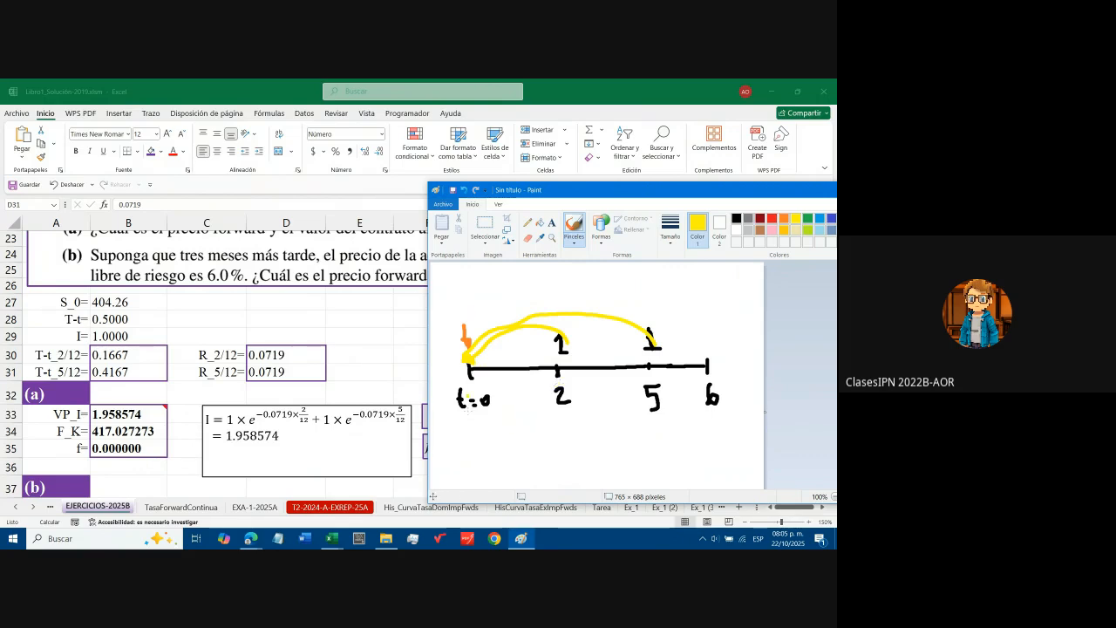
# Write F_t, f_t and I in red, one below the other, under the t=0 end of the timeline
pyautogui.scroll(-2, 457, 363)
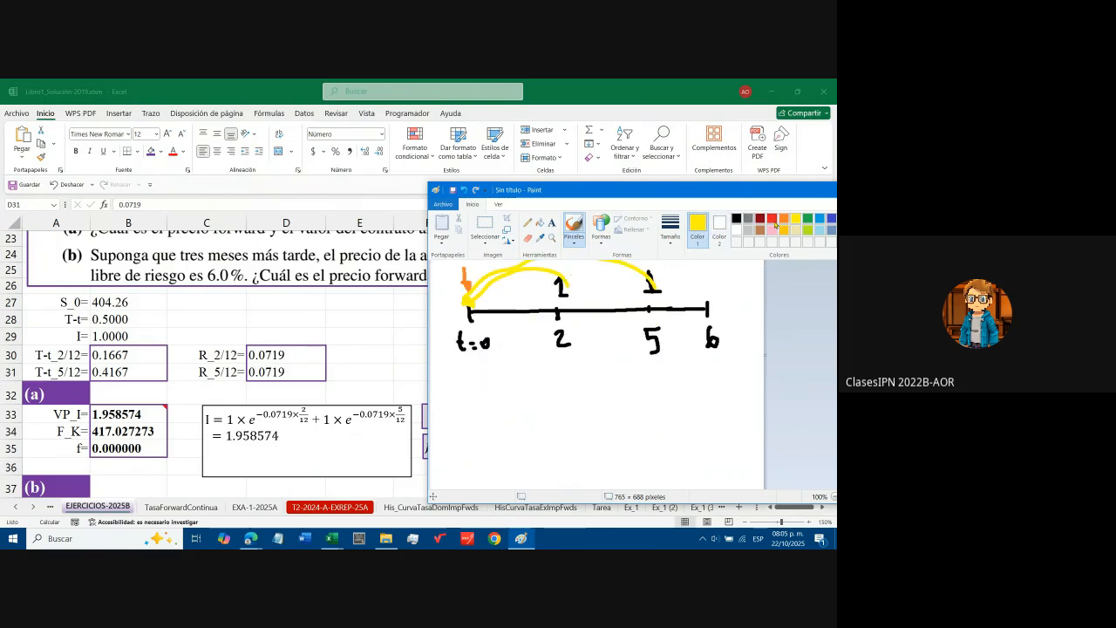
pyautogui.click(772, 221)
pyautogui.moveTo(455, 367)
pyautogui.mouseDown()
pyautogui.moveTo(455, 384)
pyautogui.moveTo(479, 394)
pyautogui.moveTo(453, 430)
pyautogui.moveTo(463, 411)
pyautogui.moveTo(476, 437)
pyautogui.mouseUp()
pyautogui.moveTo(463, 429); pyautogui.dragTo(477, 427)
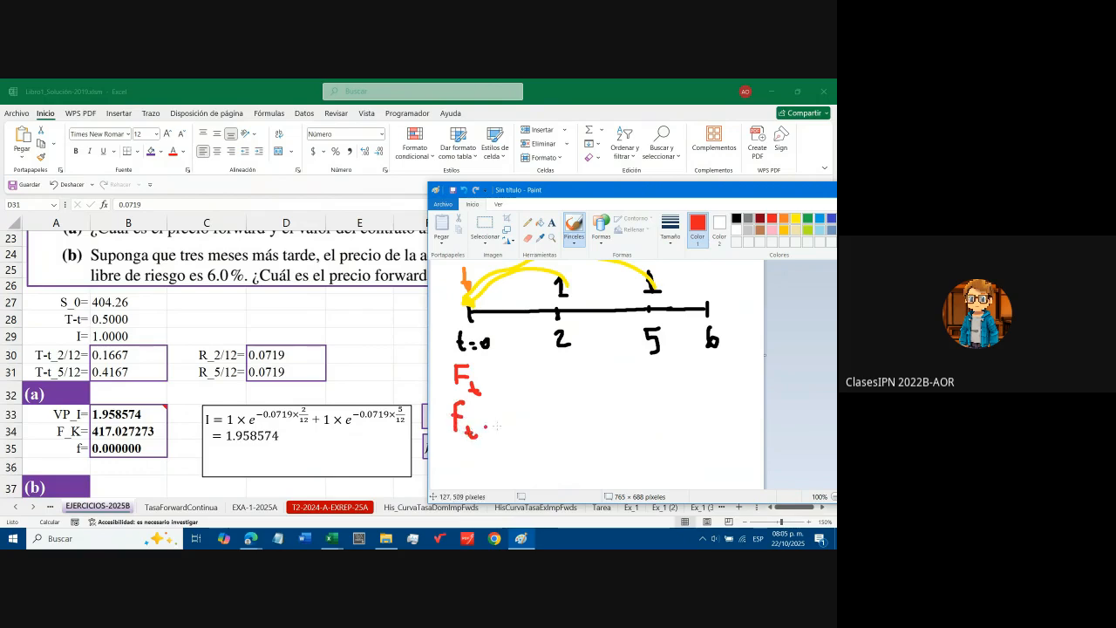
pyautogui.scroll(-1, 524, 402)
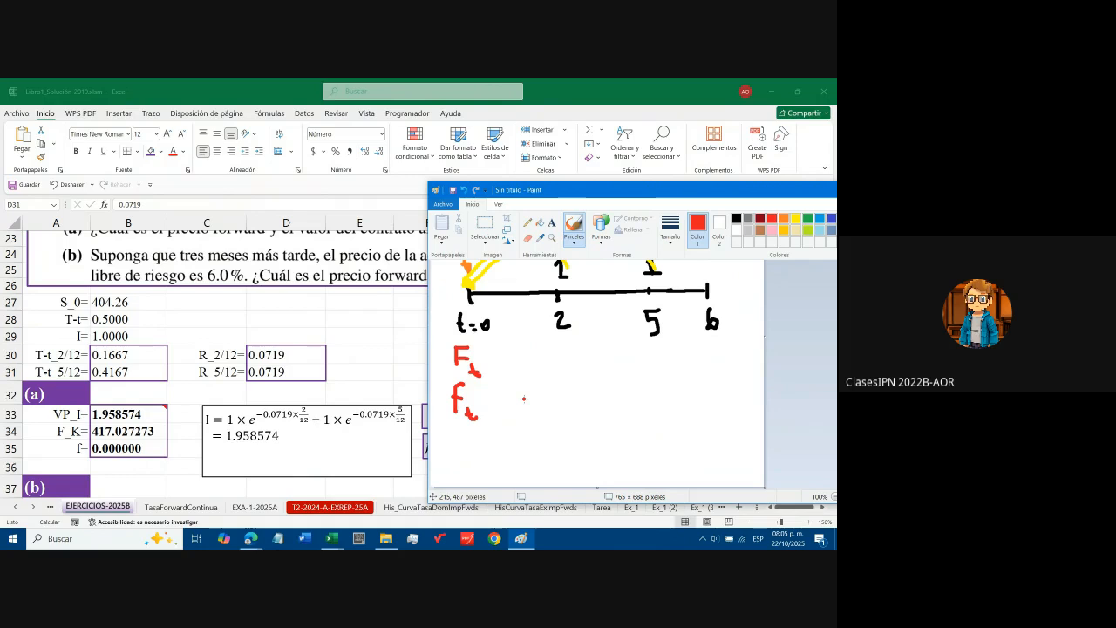
pyautogui.moveTo(461, 431); pyautogui.dragTo(470, 453)
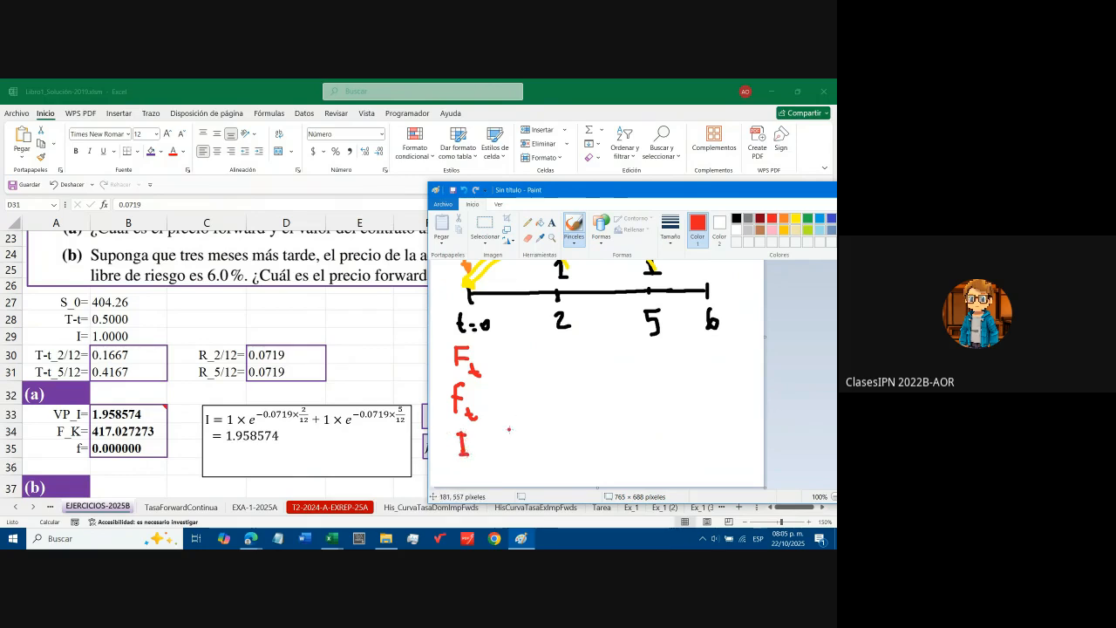
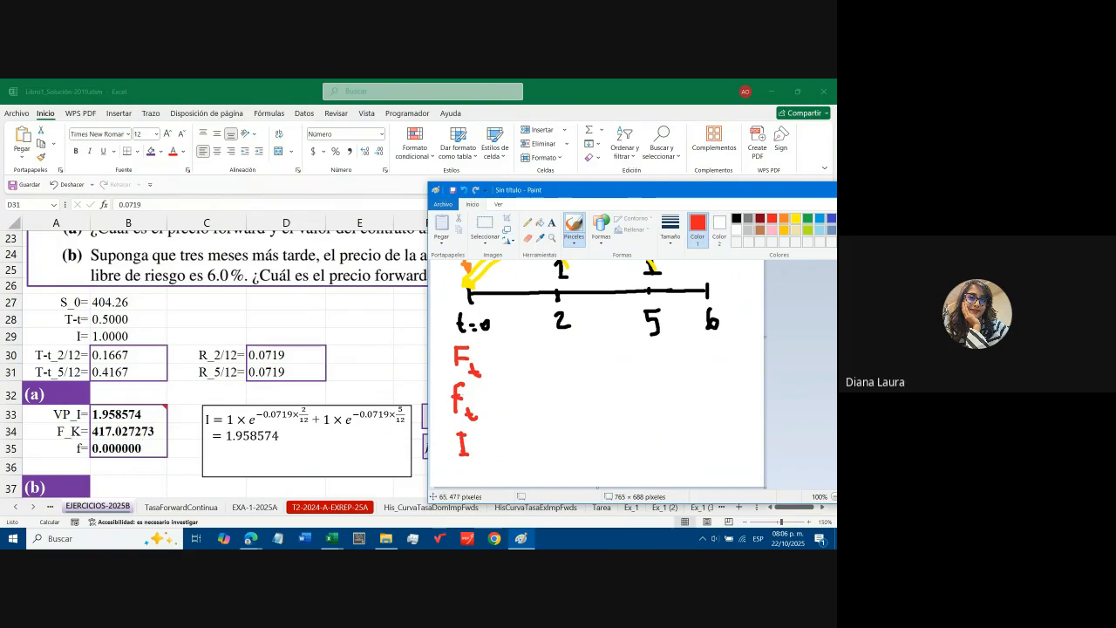
# Switch to the browser and review the continuous-rate forward formulas without dividends in the FormularioForwards2025-BBB Copy.pdf table
pyautogui.click(736, 219)
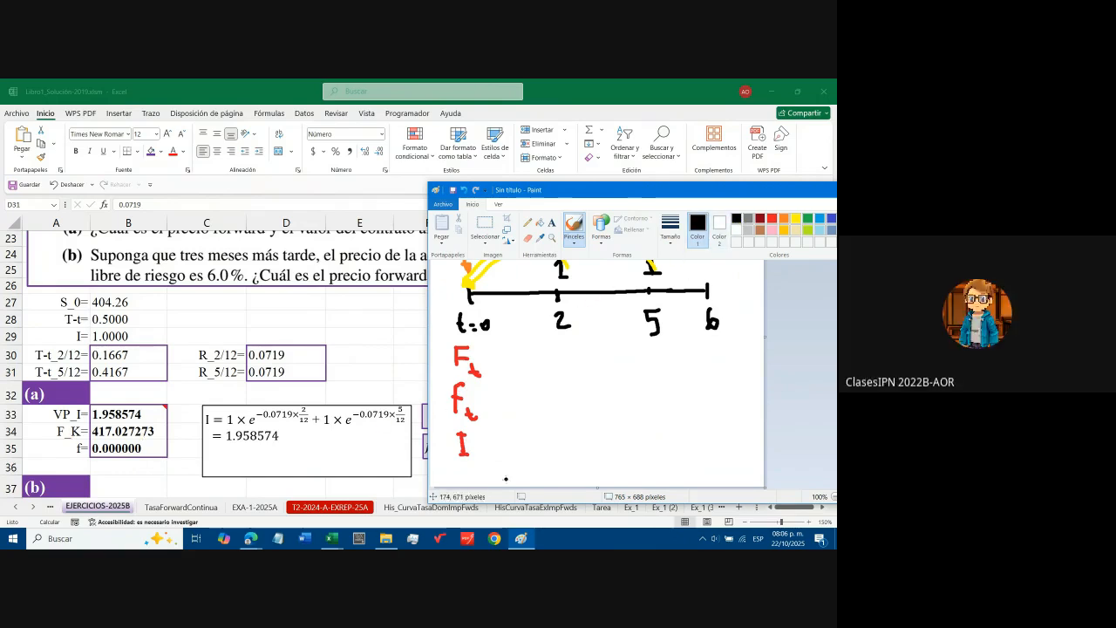
pyautogui.click(251, 539)
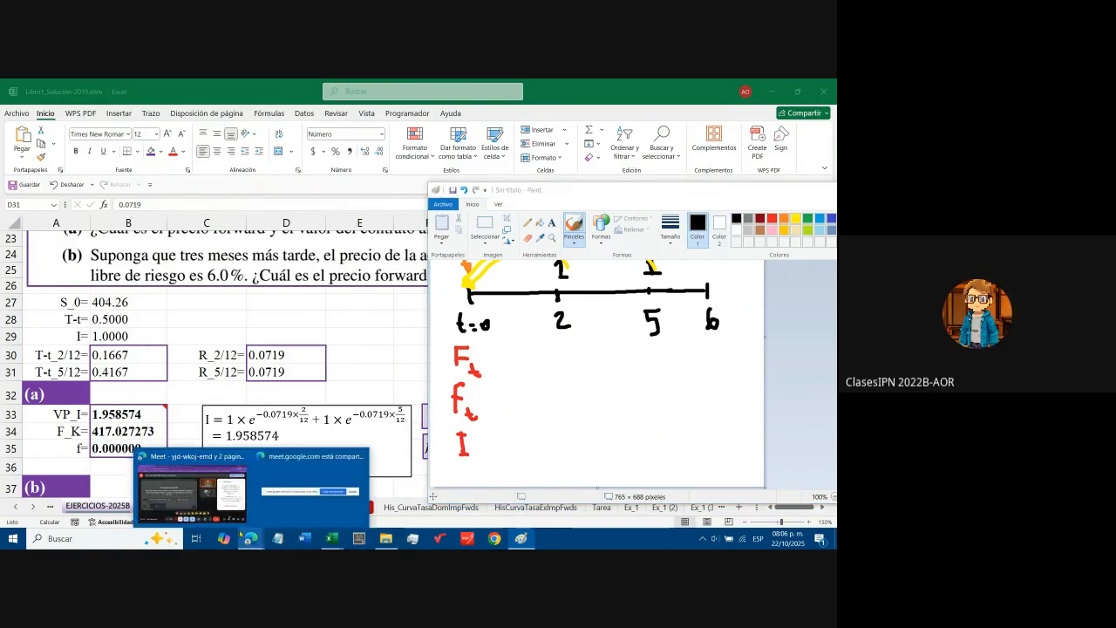
pyautogui.click(205, 493)
pyautogui.click(311, 86)
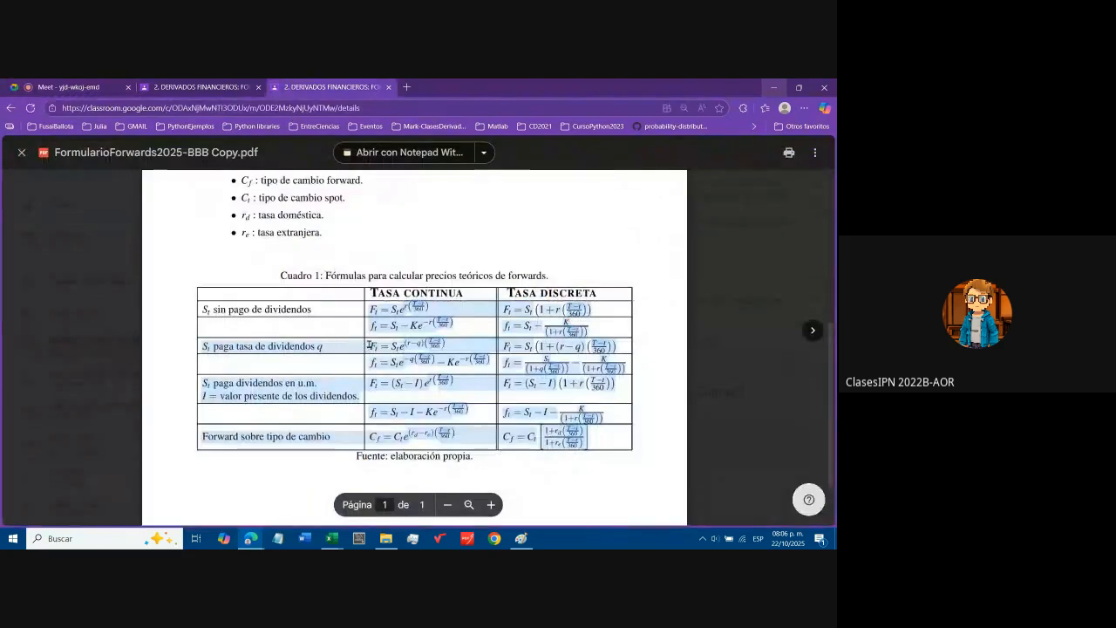
pyautogui.moveTo(411, 329); pyautogui.dragTo(448, 327)
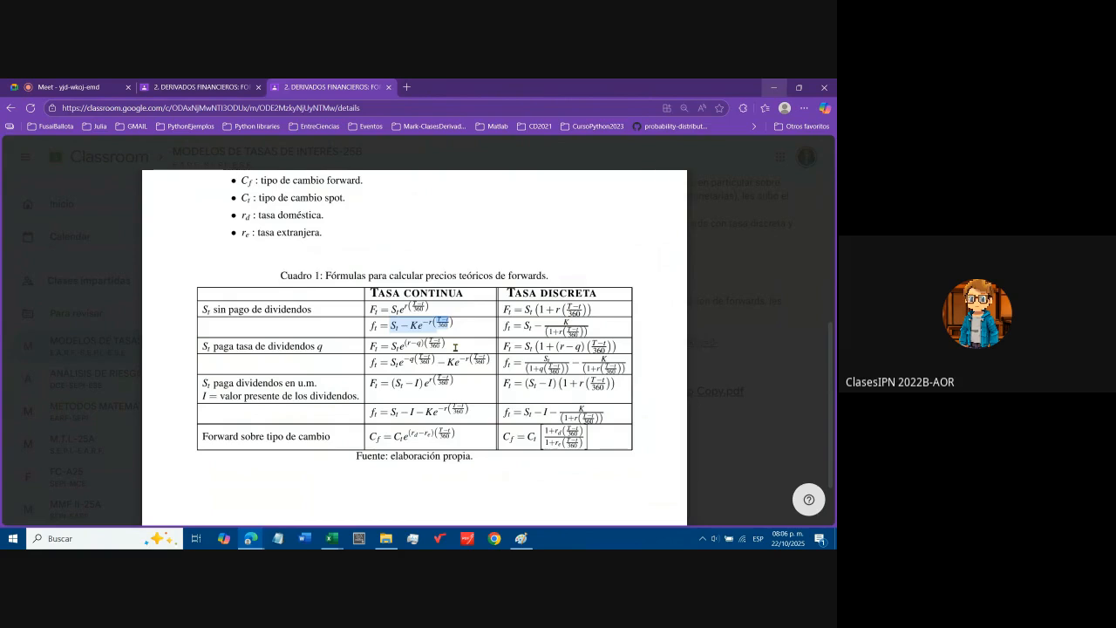
pyautogui.click(423, 341)
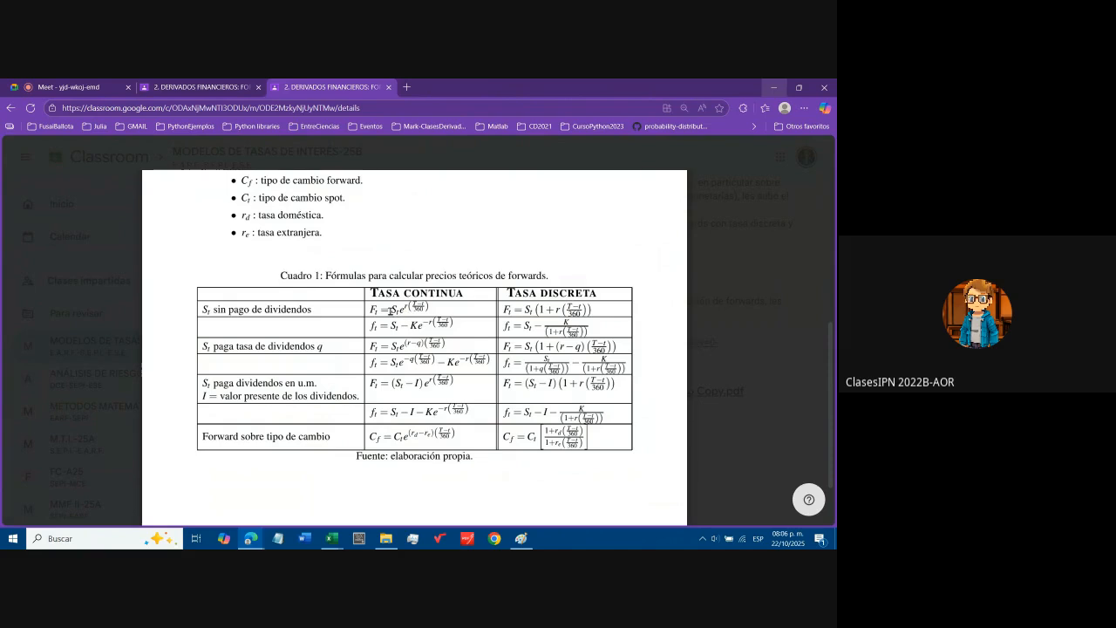
# Compare the continuous-rate F_t and f_t formulas for S_t without dividends, highlighting S_t, the exponential factor and the discounted K term
pyautogui.moveTo(373, 308); pyautogui.dragTo(426, 305)
pyautogui.click(374, 309)
pyautogui.doubleClick(413, 326)
pyautogui.click(413, 331)
pyautogui.moveTo(392, 309); pyautogui.dragTo(426, 305)
pyautogui.doubleClick(414, 326)
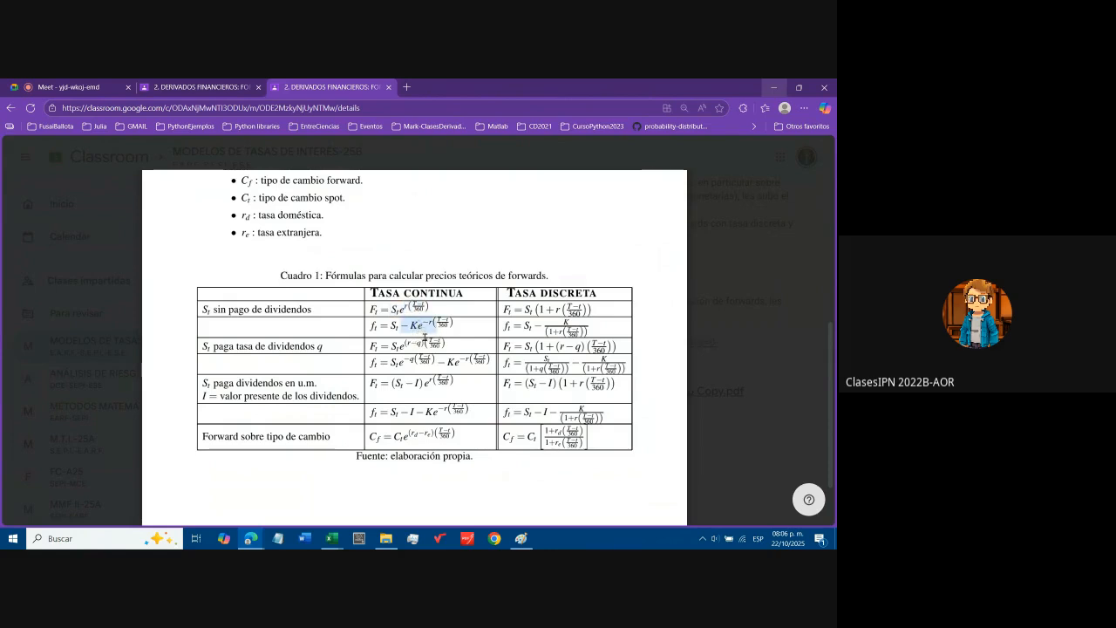
pyautogui.doubleClick(395, 324)
pyautogui.doubleClick(394, 307)
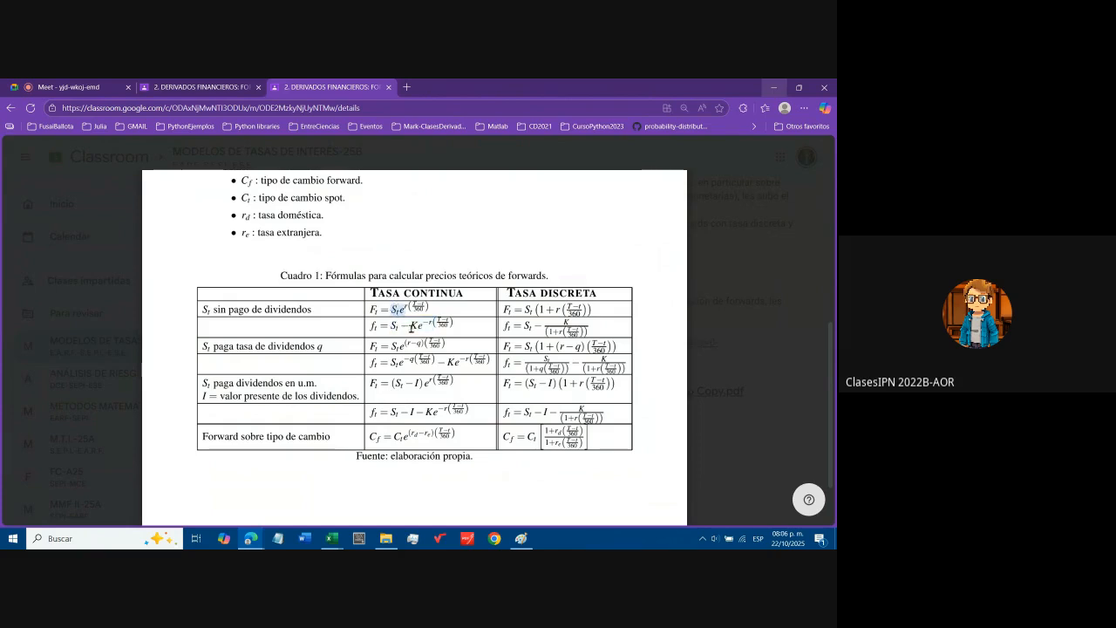
pyautogui.doubleClick(374, 325)
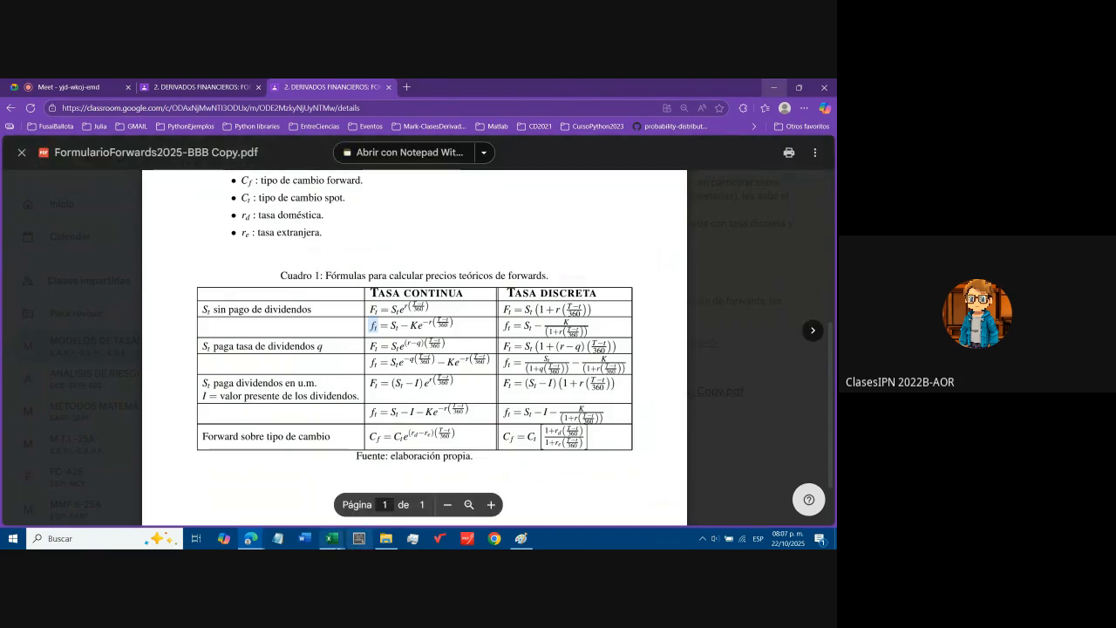
# Check the exercise in Excel, return to the Classroom post in the browser and open its Google Drive link on derivatives and forward valuation
pyautogui.moveTo(332, 538)
pyautogui.click(293, 513)
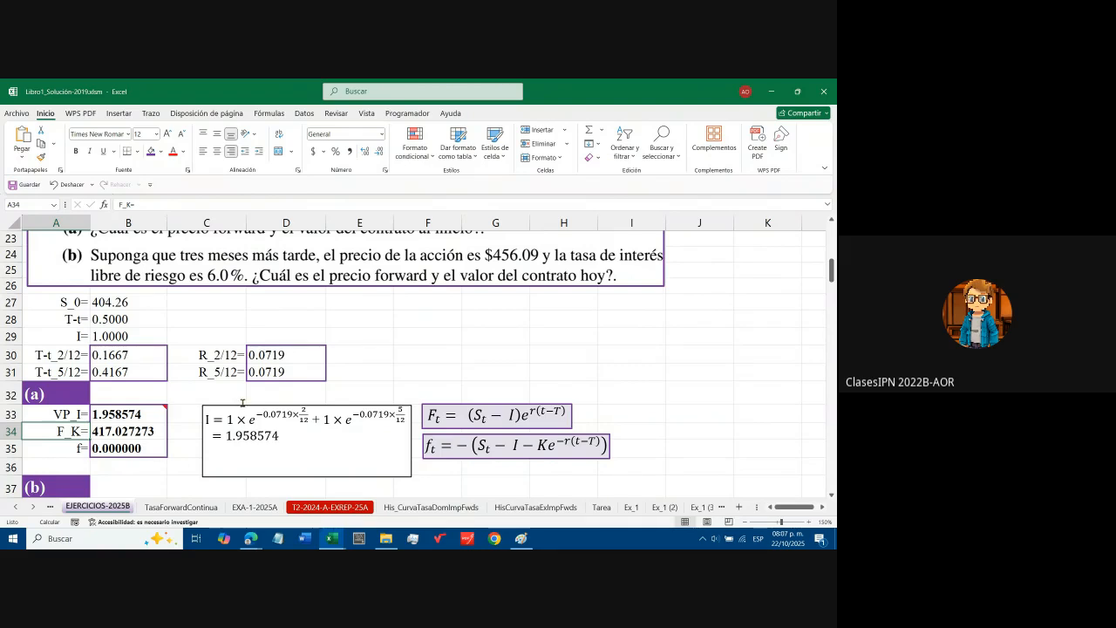
pyautogui.moveTo(250, 538)
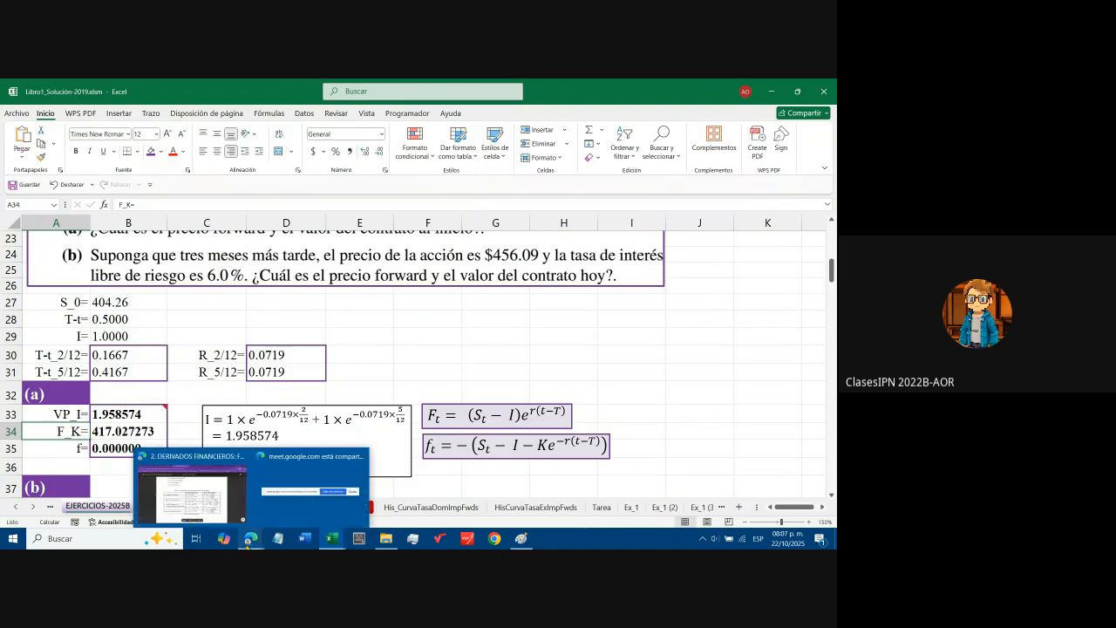
pyautogui.click(190, 490)
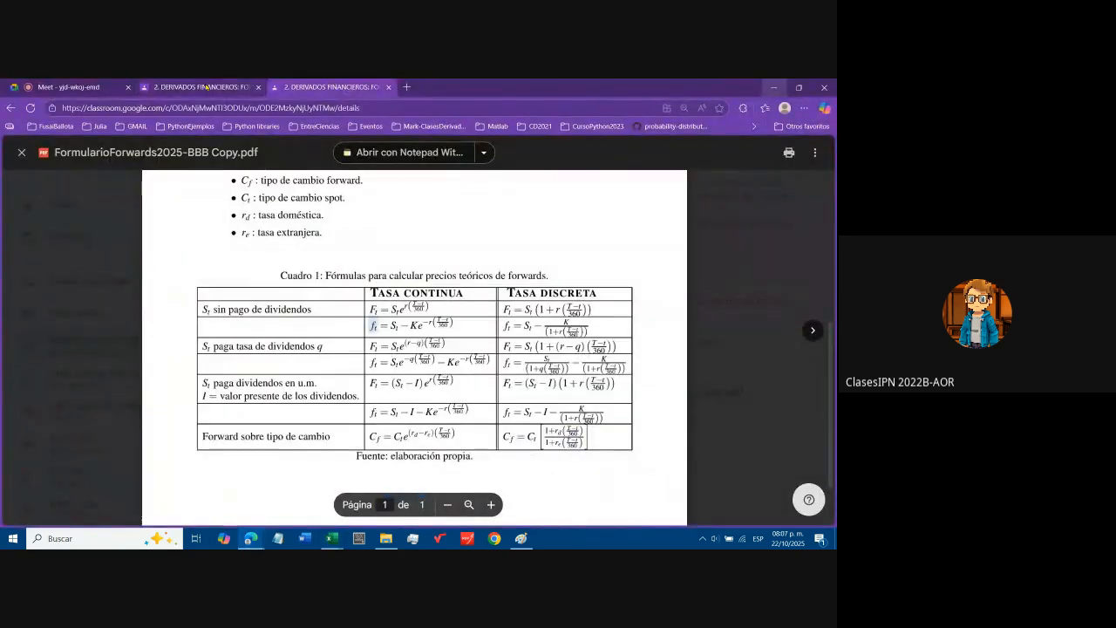
pyautogui.click(212, 87)
pyautogui.press('Escape')
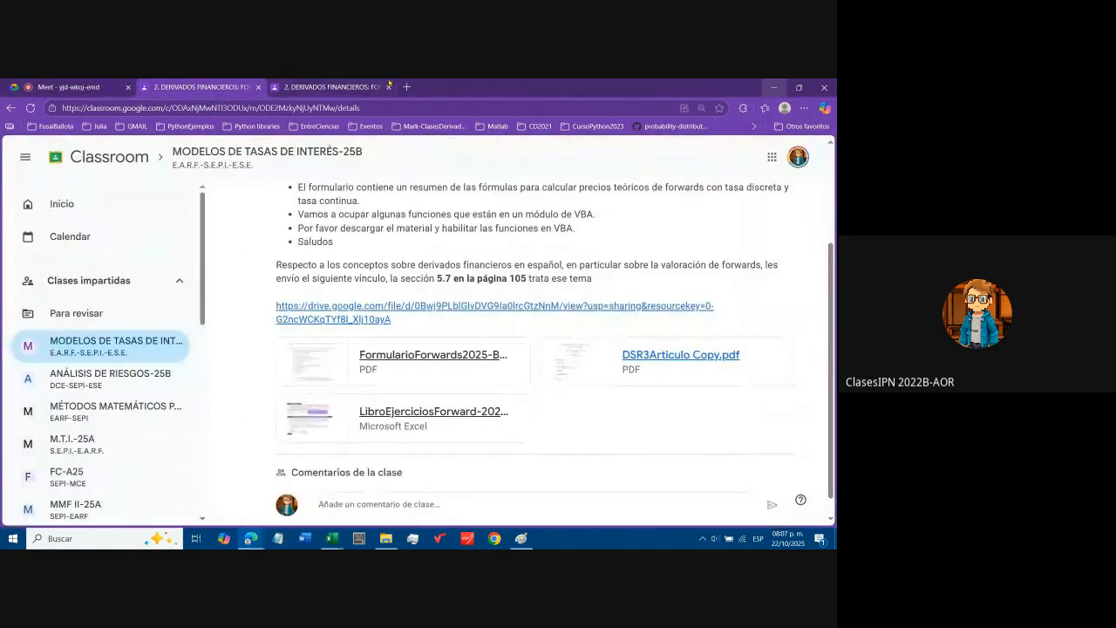
pyautogui.click(370, 309)
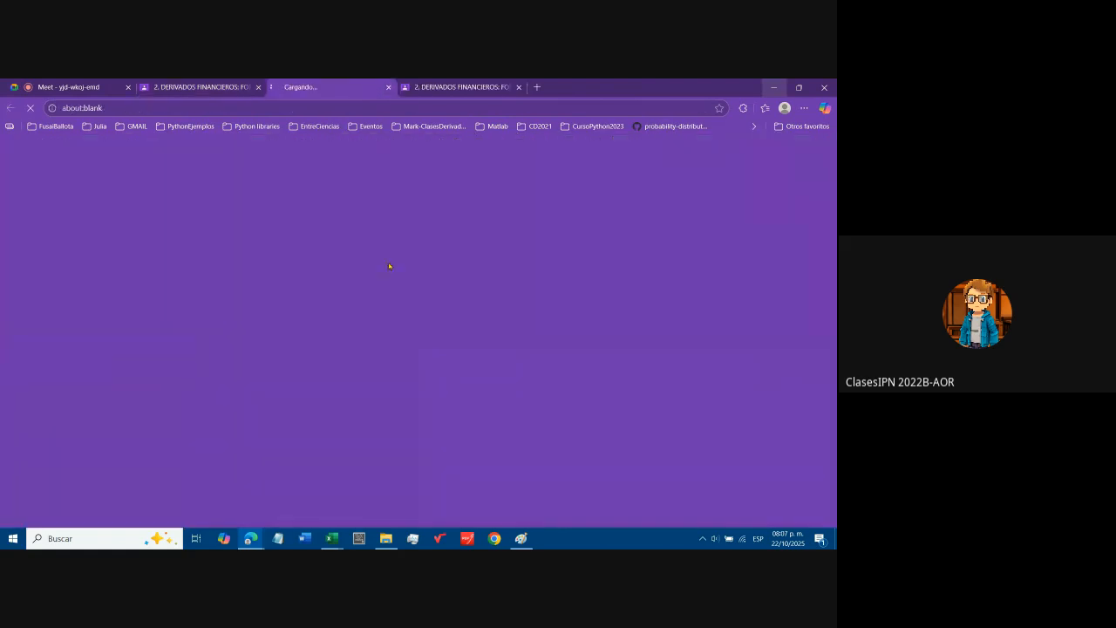
# Highlight the reference "5.7 en la página 105" in the Classroom post, then open the linked Hull PDF at page 110
pyautogui.click(223, 86)
pyautogui.moveTo(437, 278); pyautogui.dragTo(527, 278)
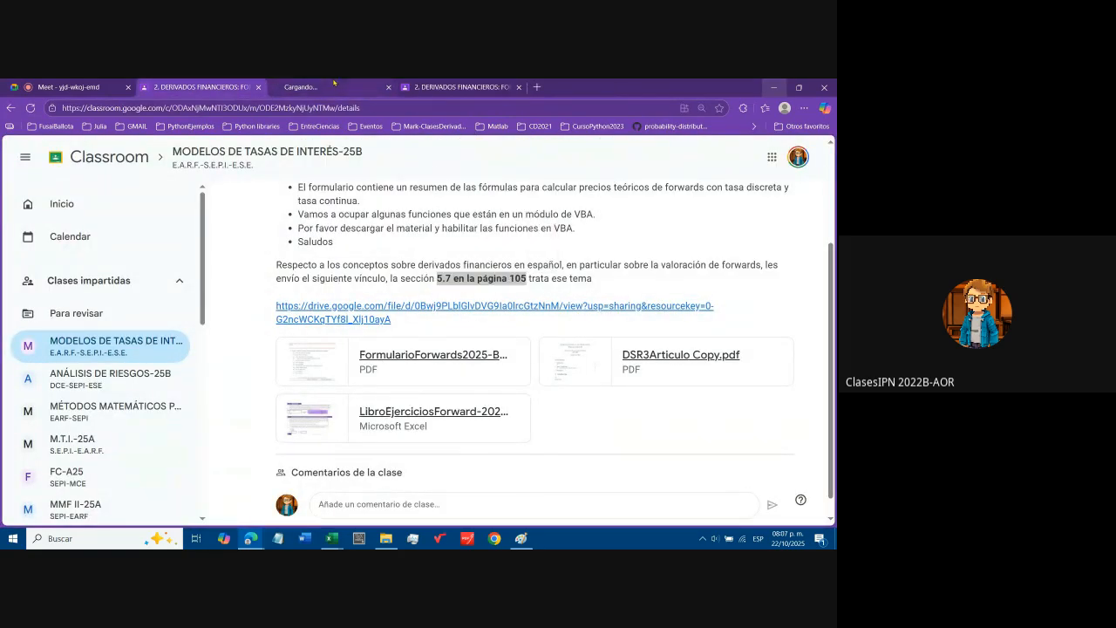
pyautogui.click(332, 87)
pyautogui.scroll(-3, 822, 310)
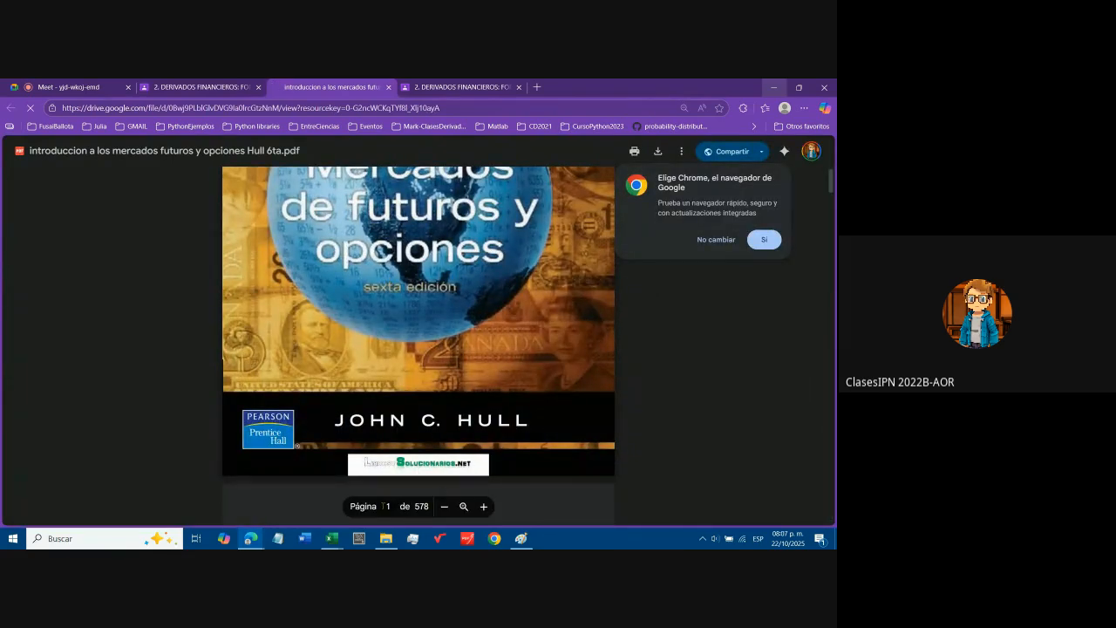
pyautogui.write('110')
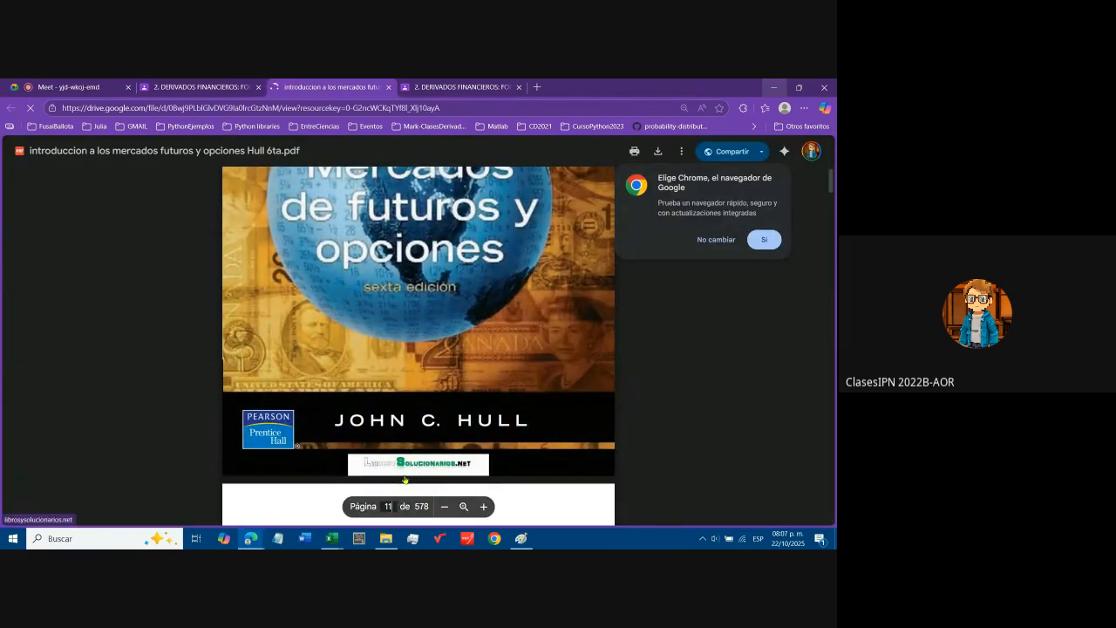
pyautogui.press('Return')
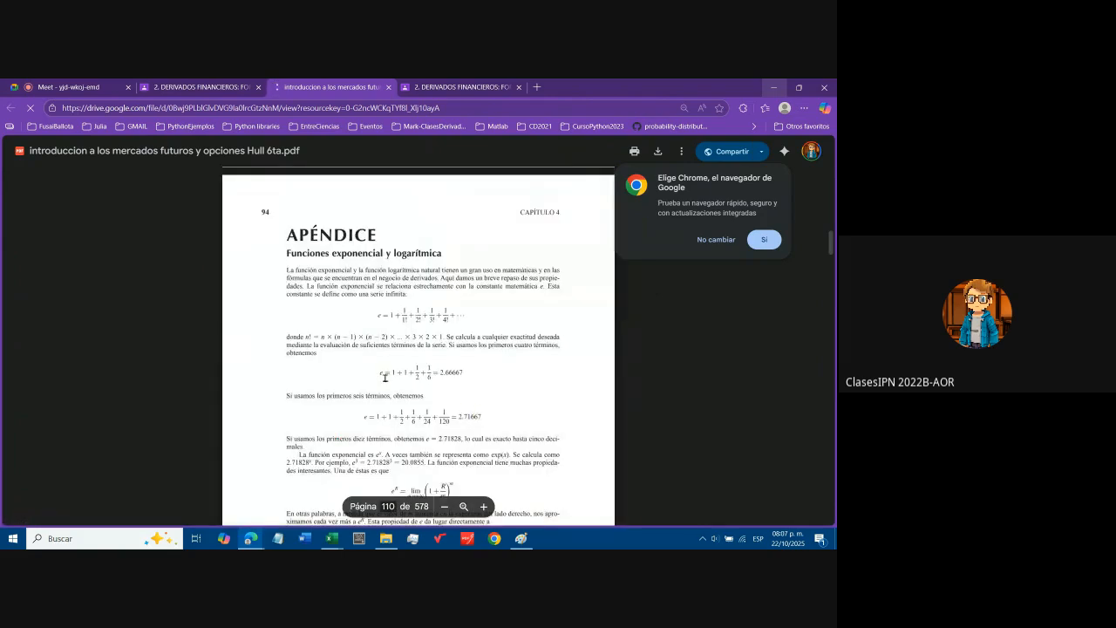
# Look through the PDF for section 5.7, "Valuación de los contratos a plazo", on the page printed as 105
pyautogui.scroll(-10, 385, 377)
pyautogui.scroll(-15, 417, 380)
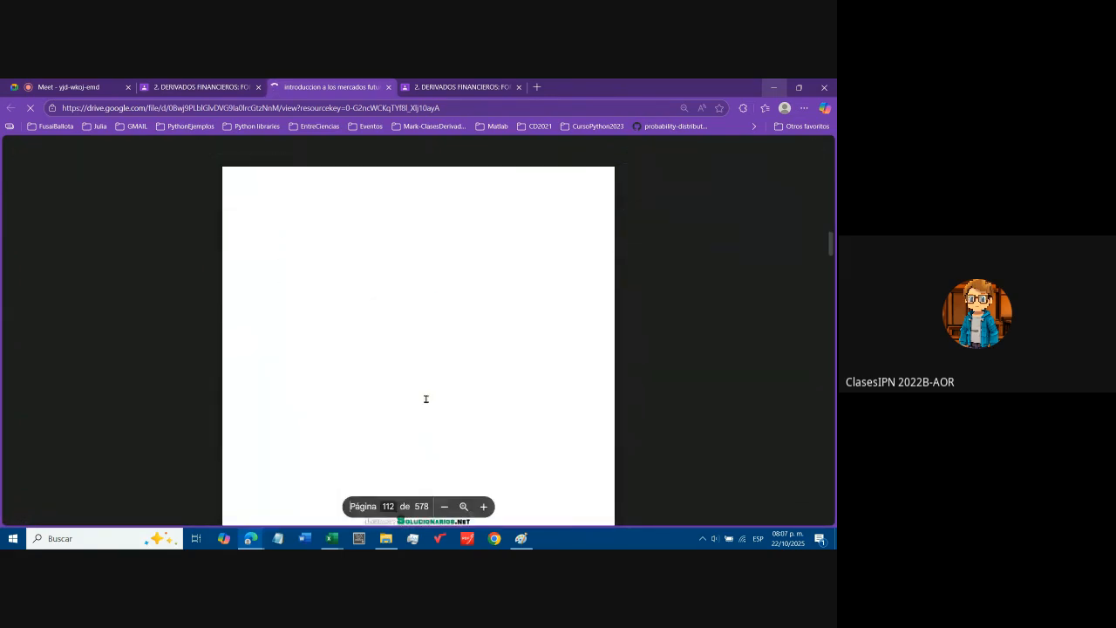
pyautogui.scroll(-3, 832, 252)
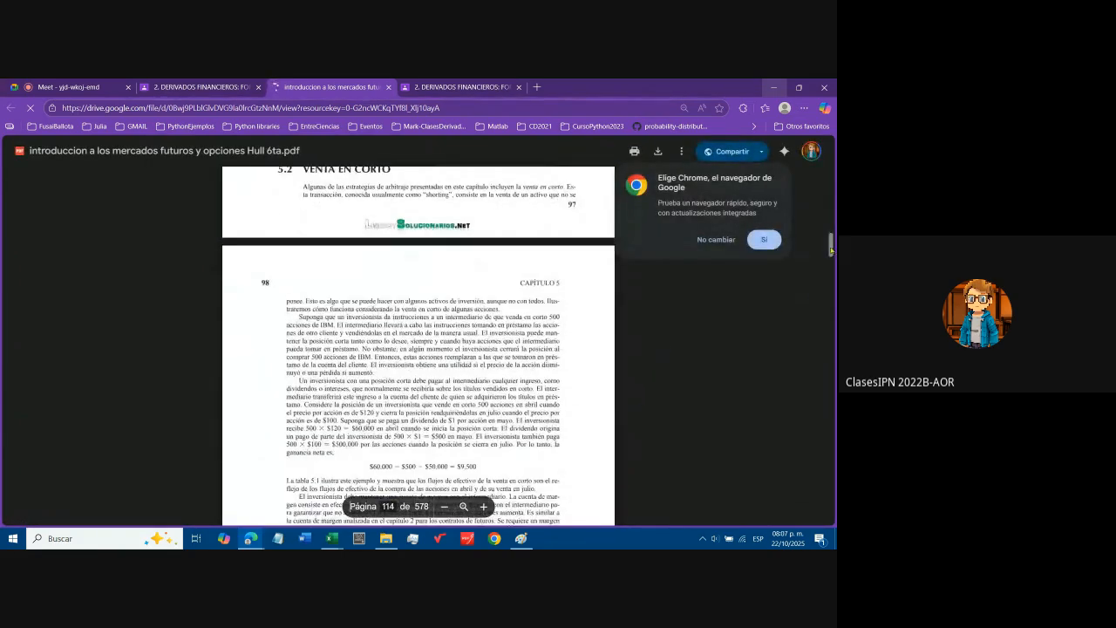
pyautogui.moveTo(829, 257); pyautogui.dragTo(830, 276)
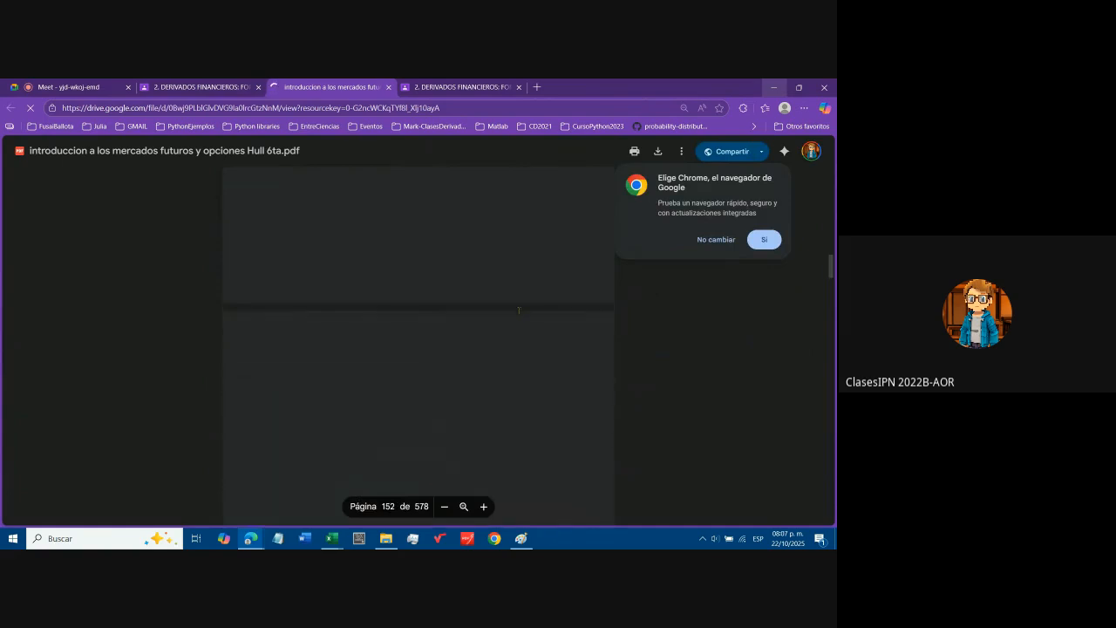
pyautogui.scroll(10, 523, 322)
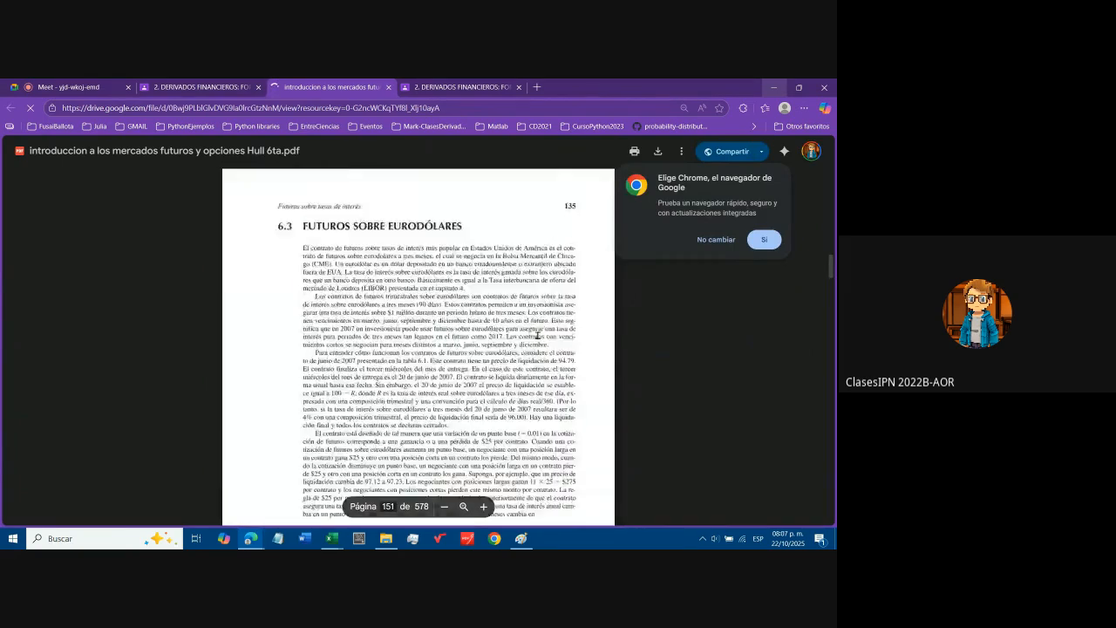
pyautogui.scroll(15, 538, 335)
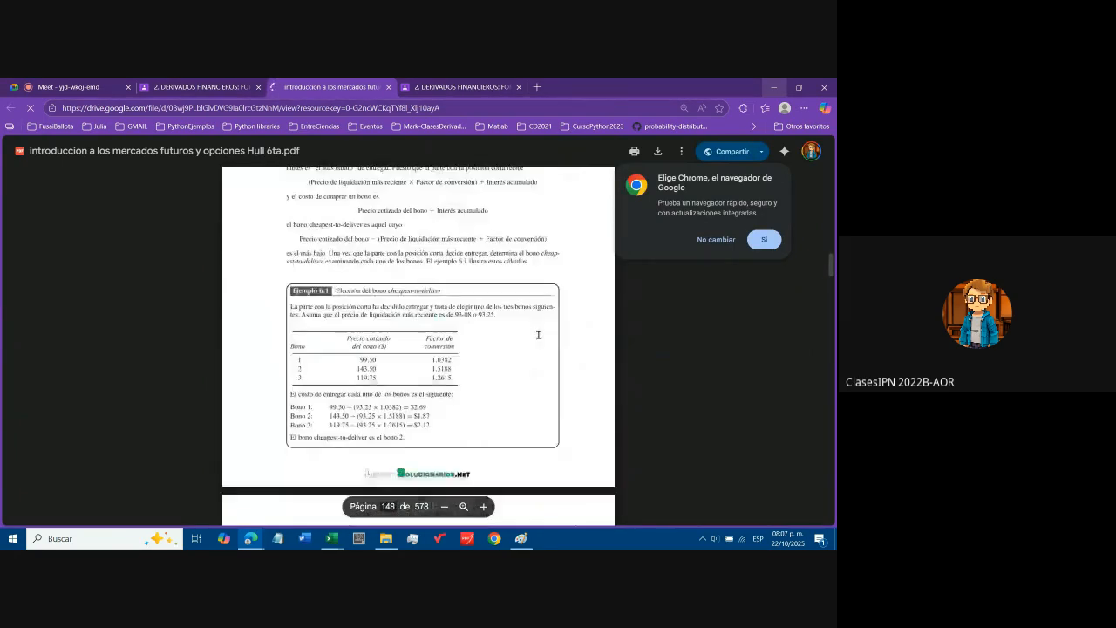
pyautogui.scroll(15, 538, 335)
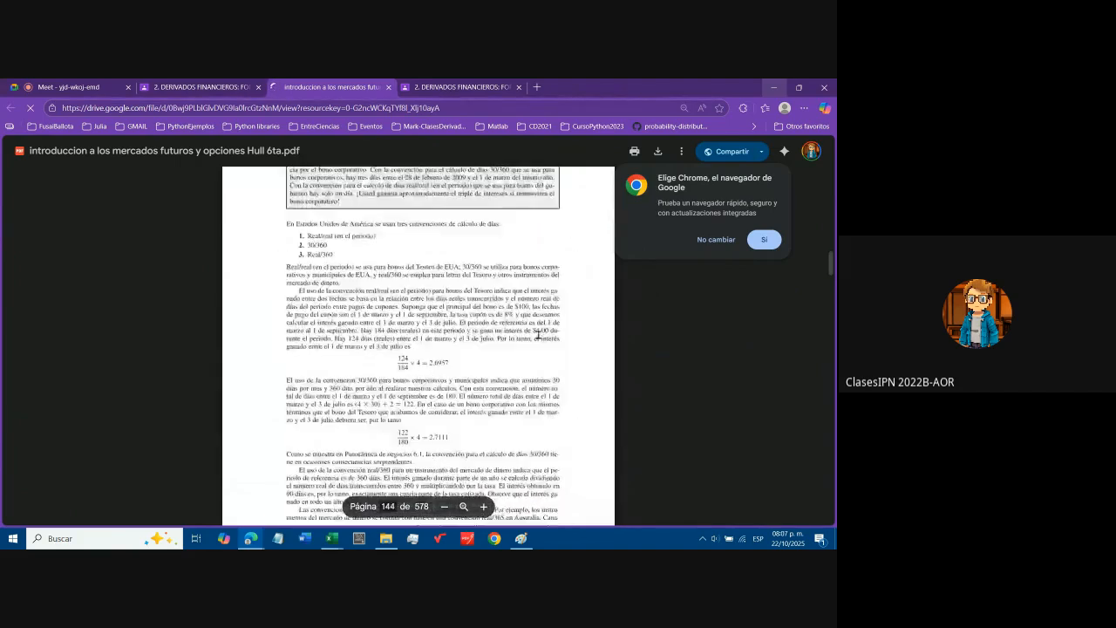
pyautogui.scroll(10, 538, 335)
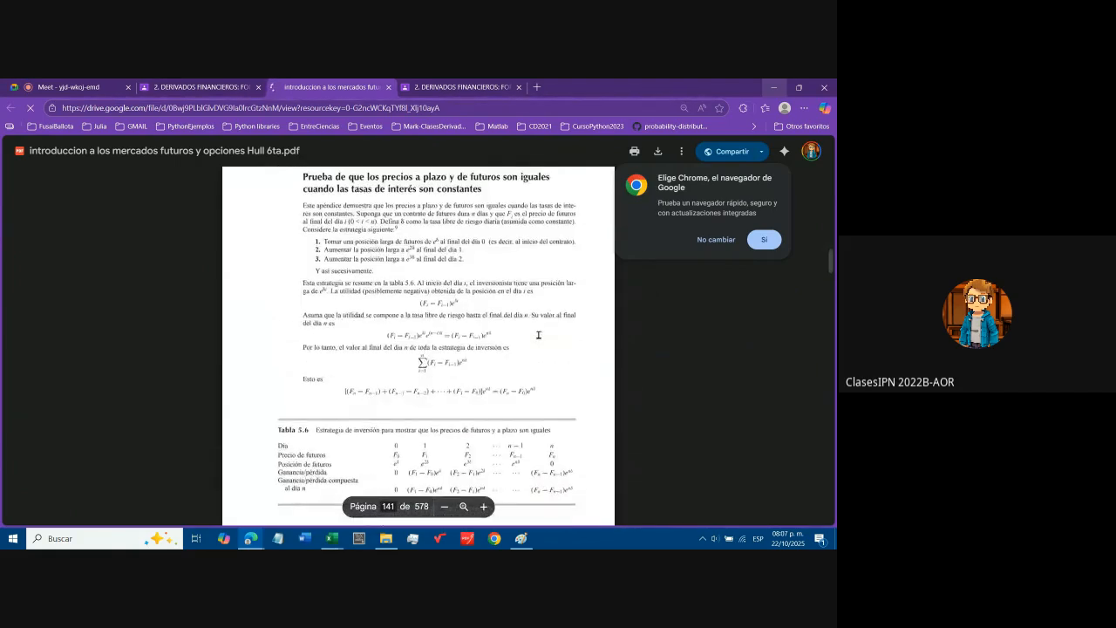
pyautogui.scroll(15, 538, 335)
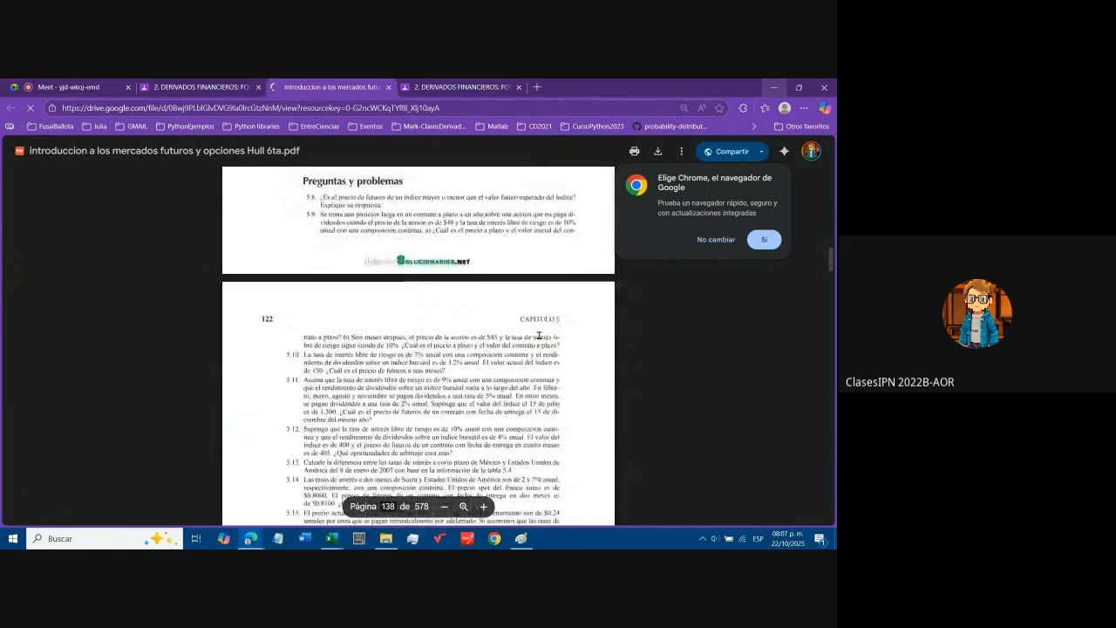
pyautogui.scroll(5, 538, 335)
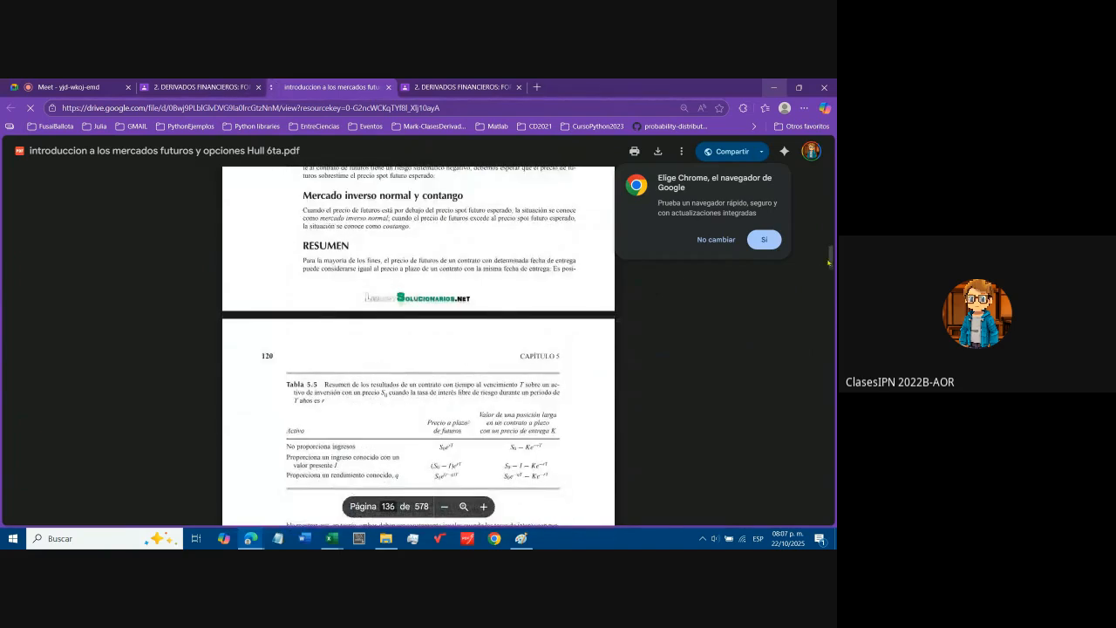
pyautogui.moveTo(830, 255); pyautogui.dragTo(830, 245)
pyautogui.scroll(1, 524, 312)
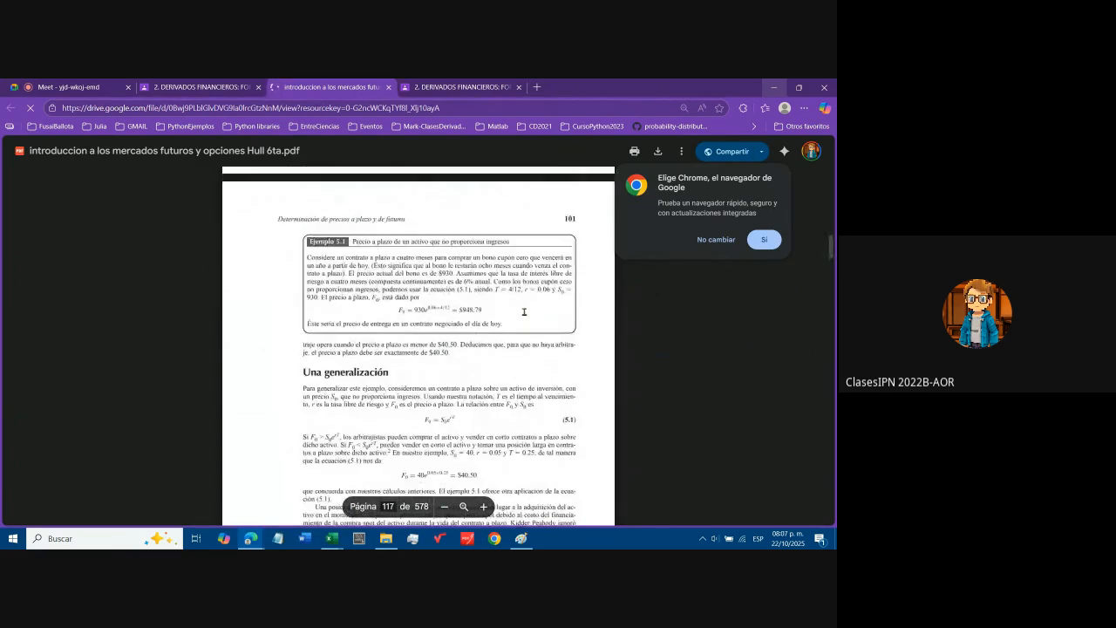
pyautogui.scroll(-2, 528, 322)
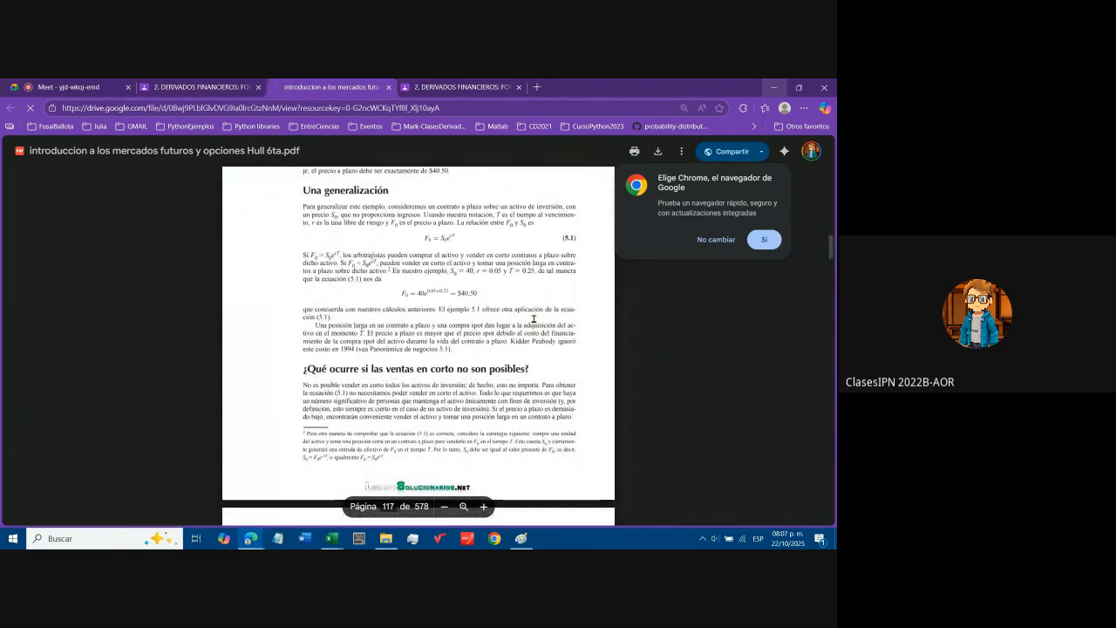
pyautogui.scroll(-3, 533, 320)
pyautogui.scroll(-7, 533, 320)
pyautogui.scroll(-10, 531, 326)
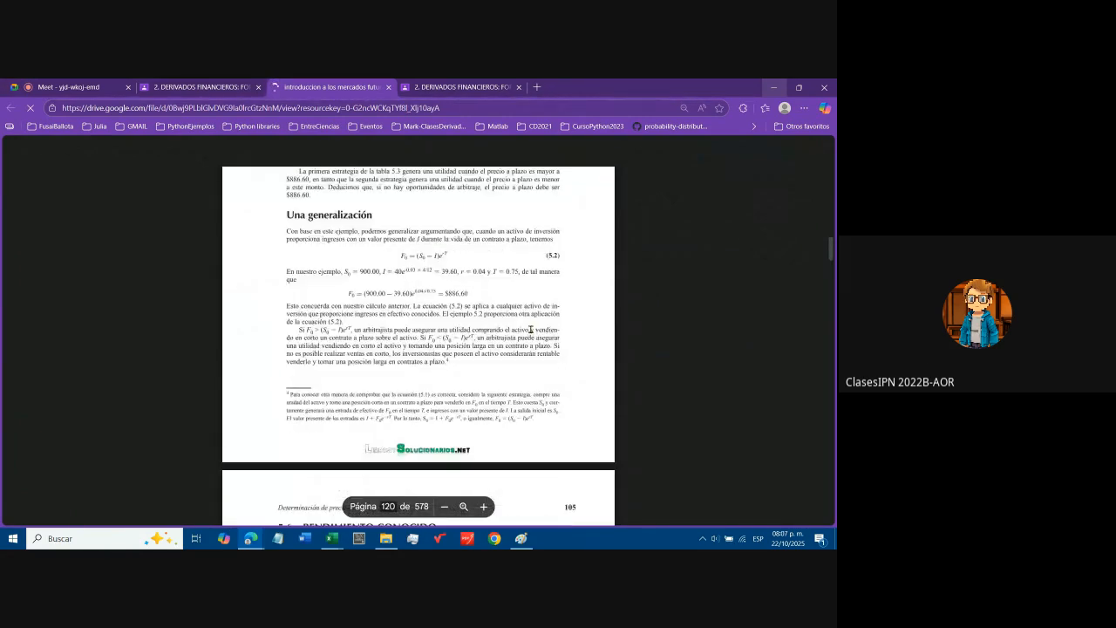
pyautogui.scroll(-3, 531, 329)
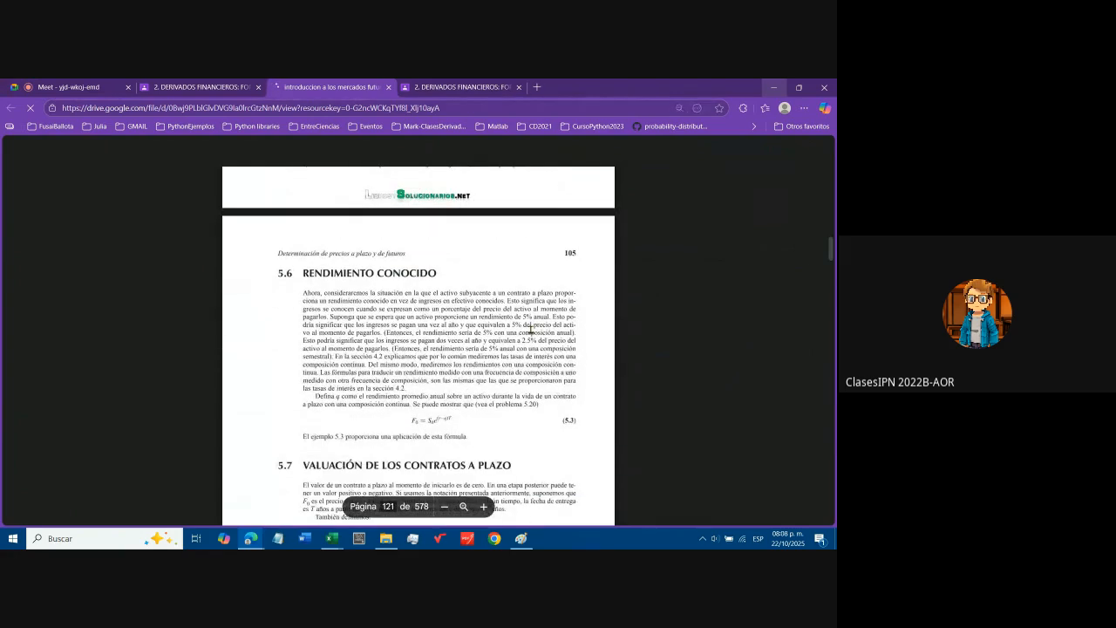
pyautogui.scroll(-1, 531, 330)
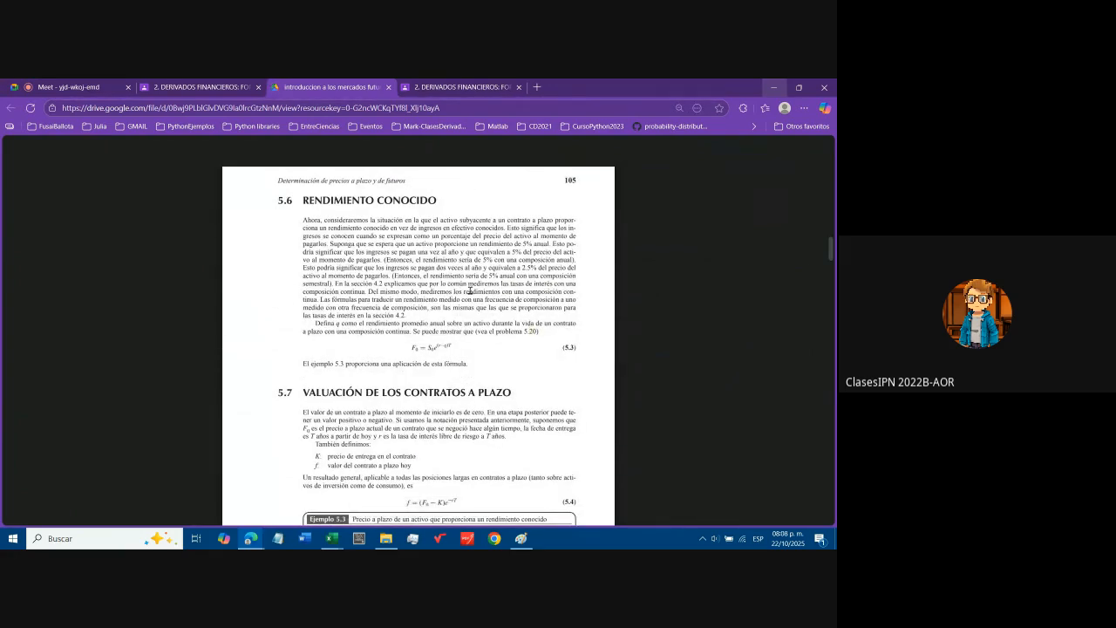
pyautogui.scroll(-1, 404, 349)
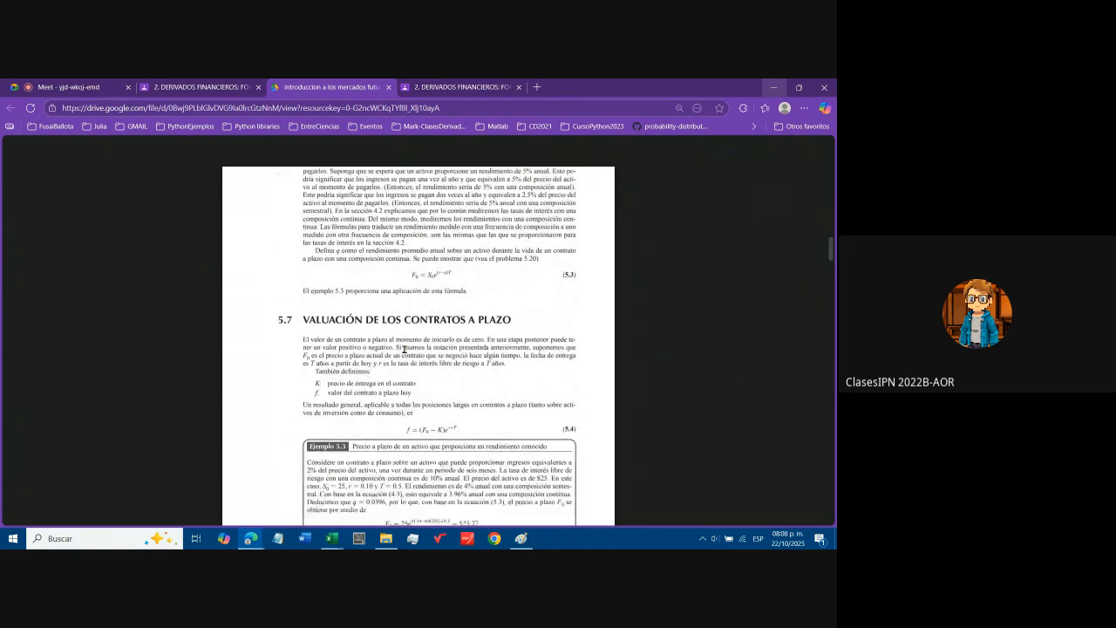
pyautogui.scroll(1, 401, 347)
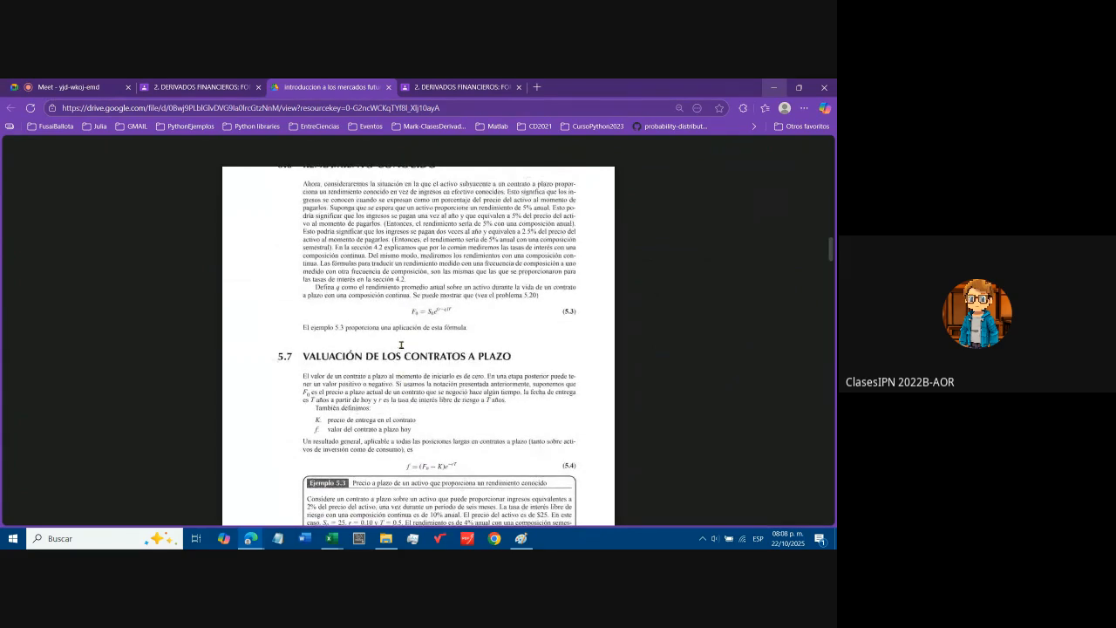
# Recheck the section reference in the Classroom post and return to the book, moving on to the page printed as 106
pyautogui.click(200, 87)
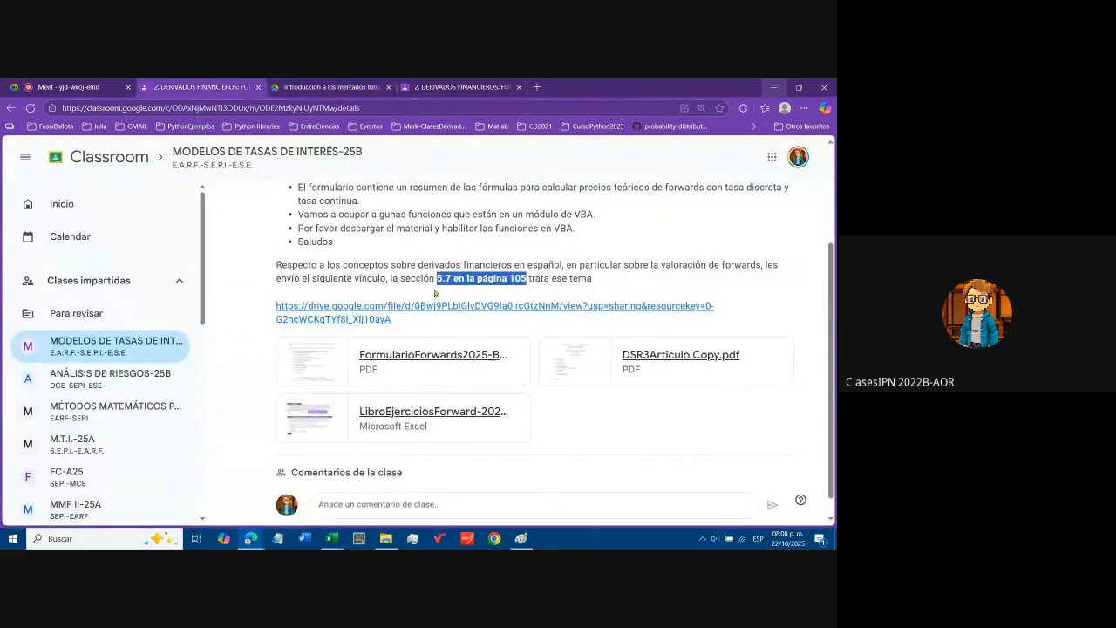
pyautogui.click(464, 89)
pyautogui.click(299, 89)
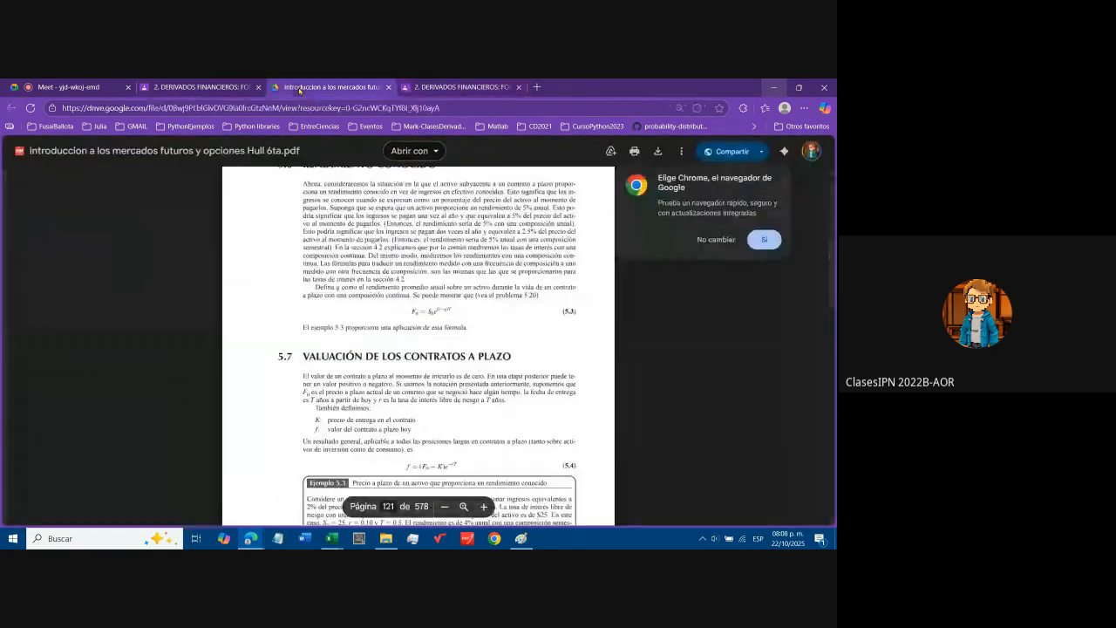
pyautogui.scroll(-2, 352, 343)
pyautogui.scroll(-6, 387, 371)
pyautogui.scroll(-2, 397, 380)
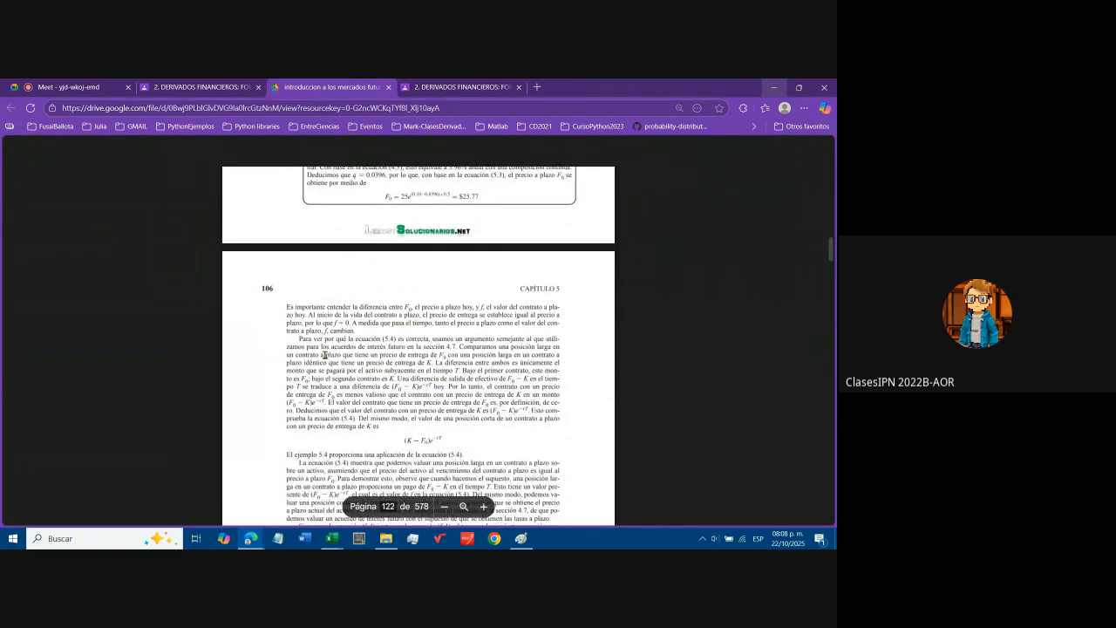
# Enlarge the page and highlight the opening paragraph's phrases on the difference between the forward price F0 and the contract value f
pyautogui.moveTo(286, 306); pyautogui.dragTo(354, 330)
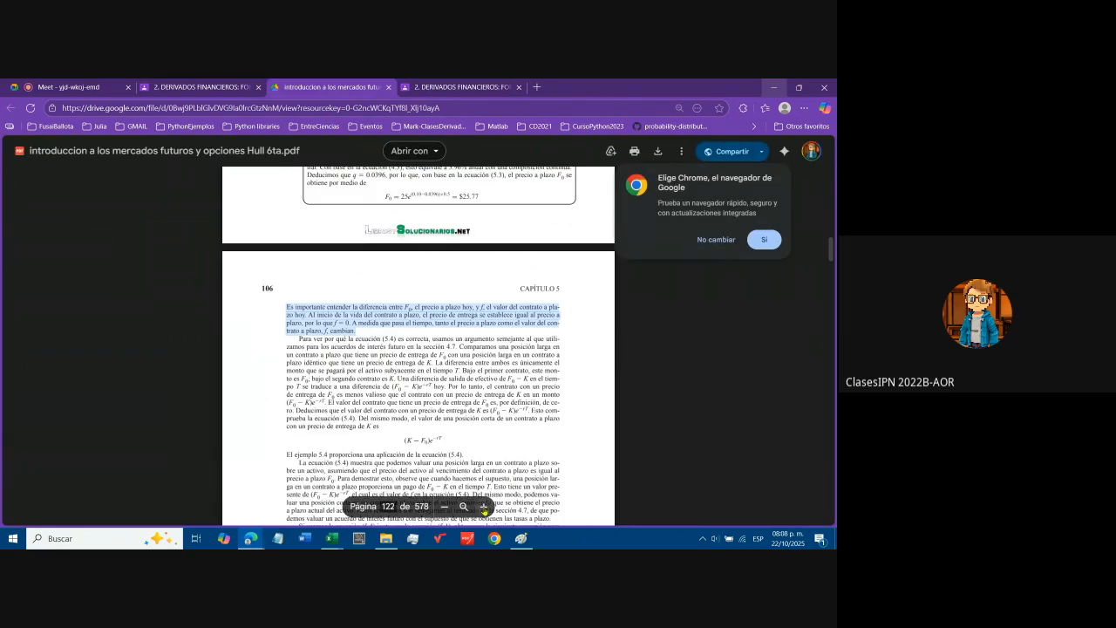
pyautogui.click(483, 507)
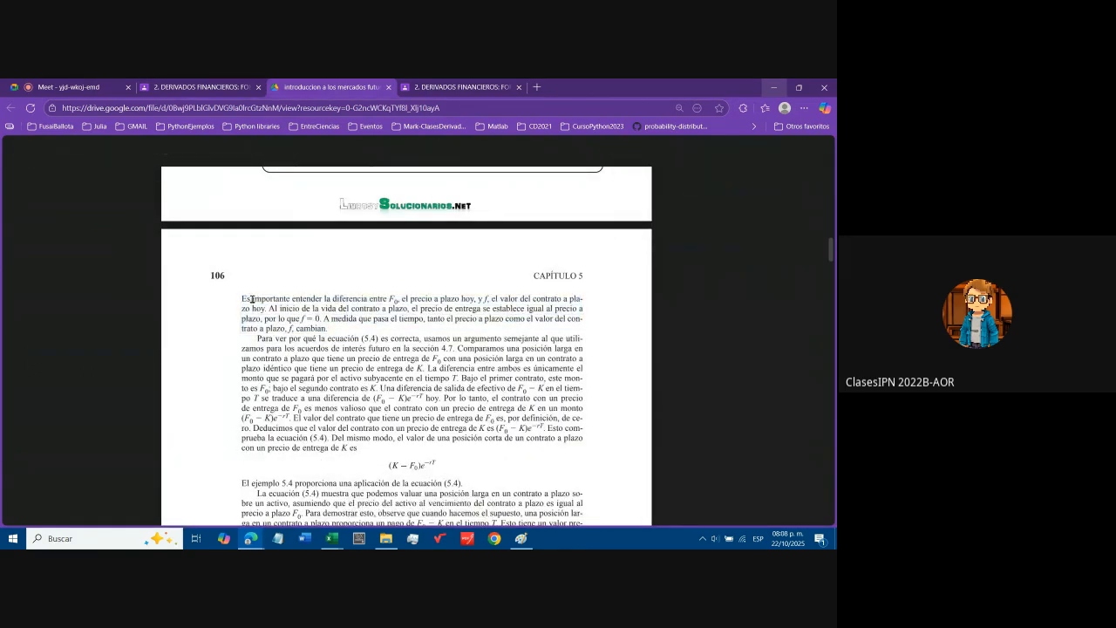
pyautogui.moveTo(332, 300); pyautogui.dragTo(475, 301)
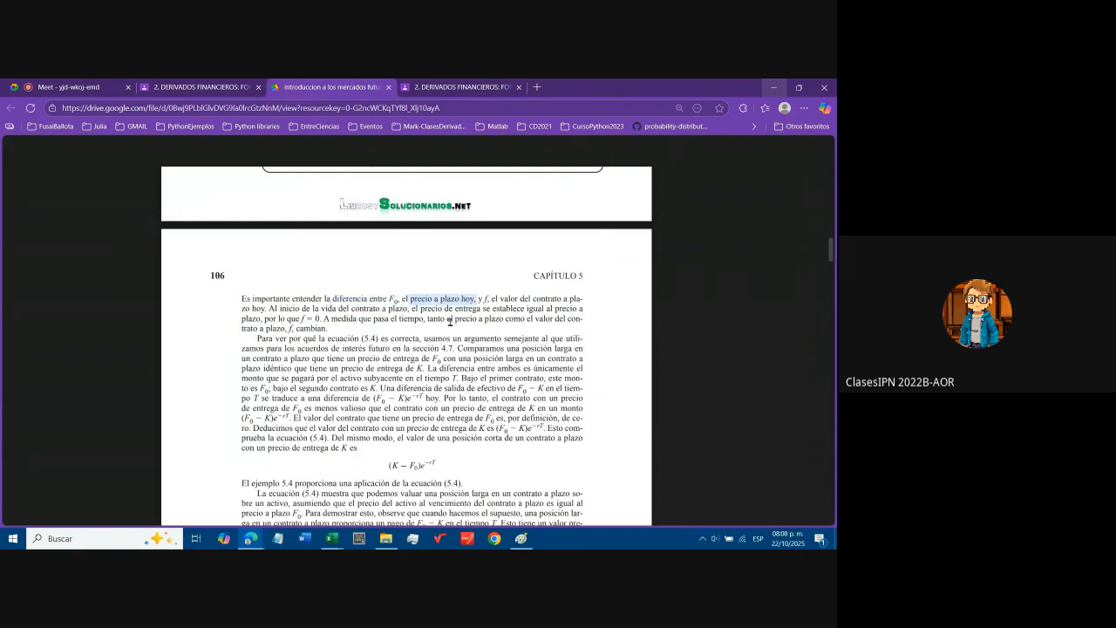
pyautogui.click(485, 299)
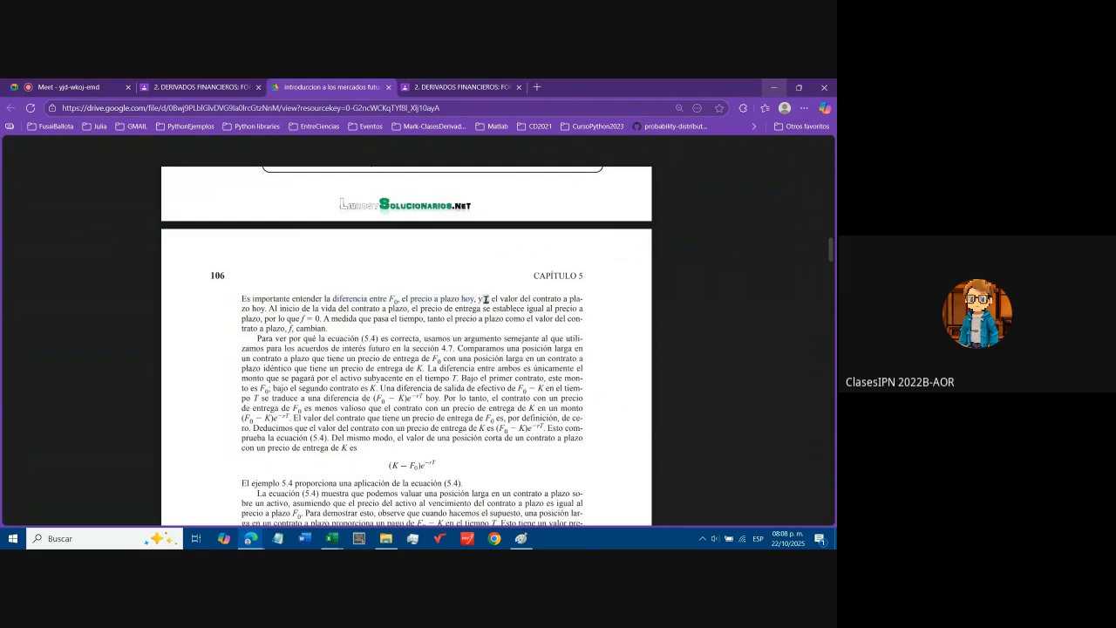
pyautogui.moveTo(501, 300); pyautogui.dragTo(330, 329)
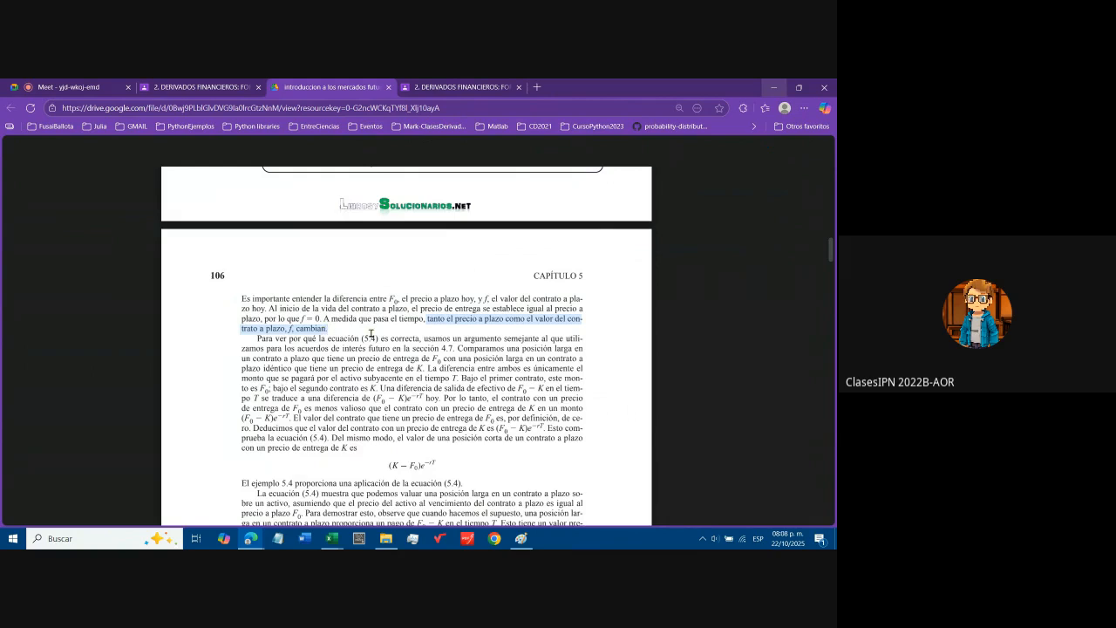
# Highlight the page 106 sentences comparing long positions with delivery prices F0 and K, up to "Una diferencia de salida de efectivo"
pyautogui.scroll(-1, 319, 348)
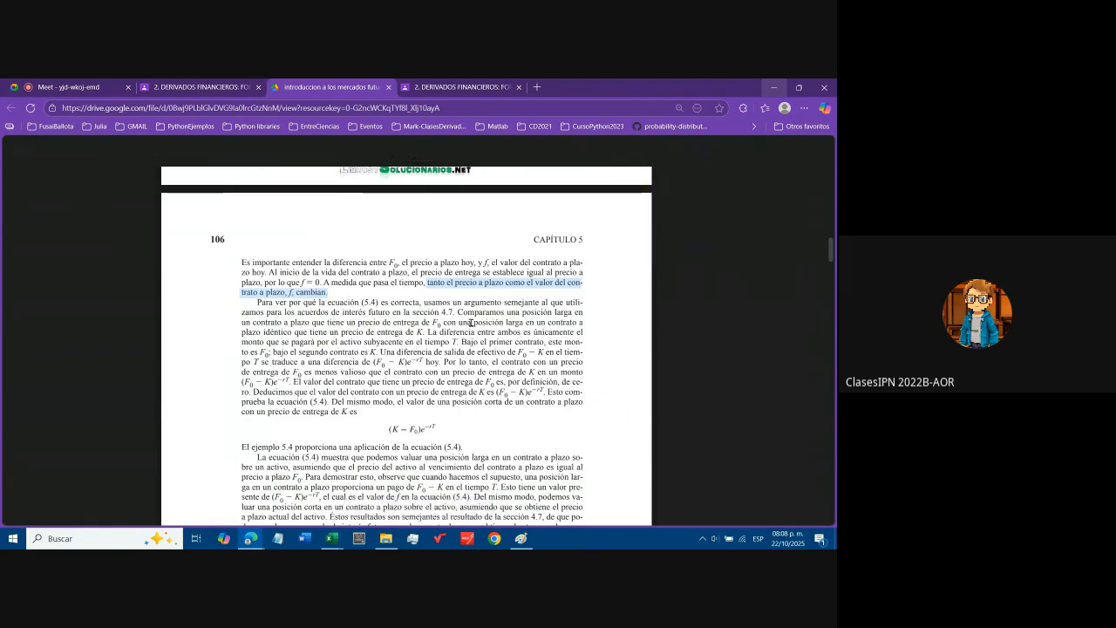
pyautogui.moveTo(457, 312); pyautogui.dragTo(582, 313)
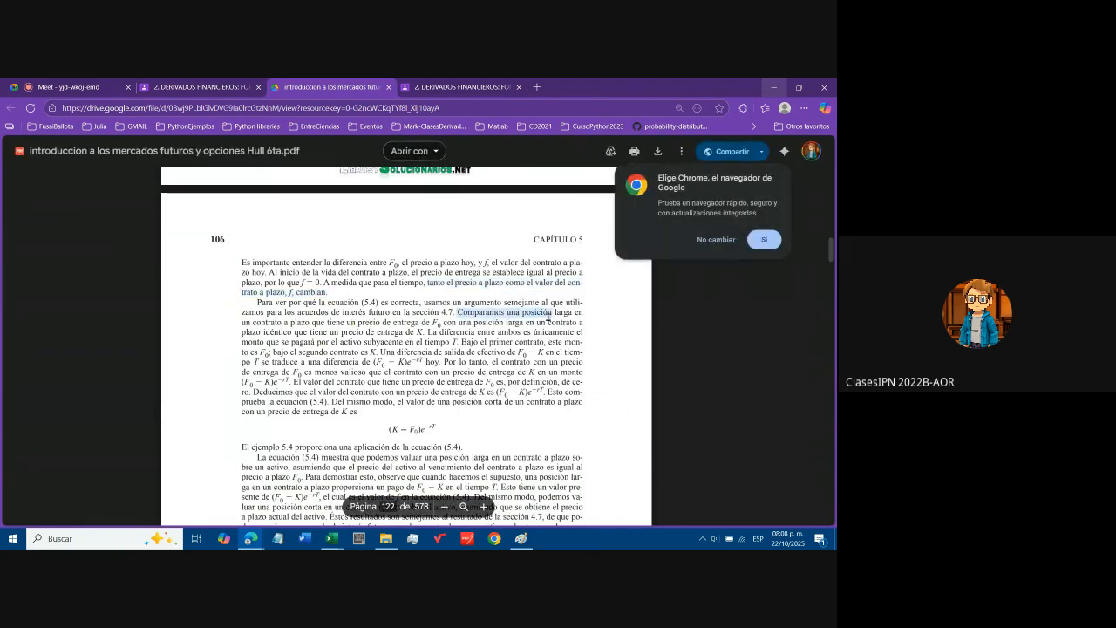
pyautogui.moveTo(241, 322); pyautogui.dragTo(438, 329)
pyautogui.click(295, 343)
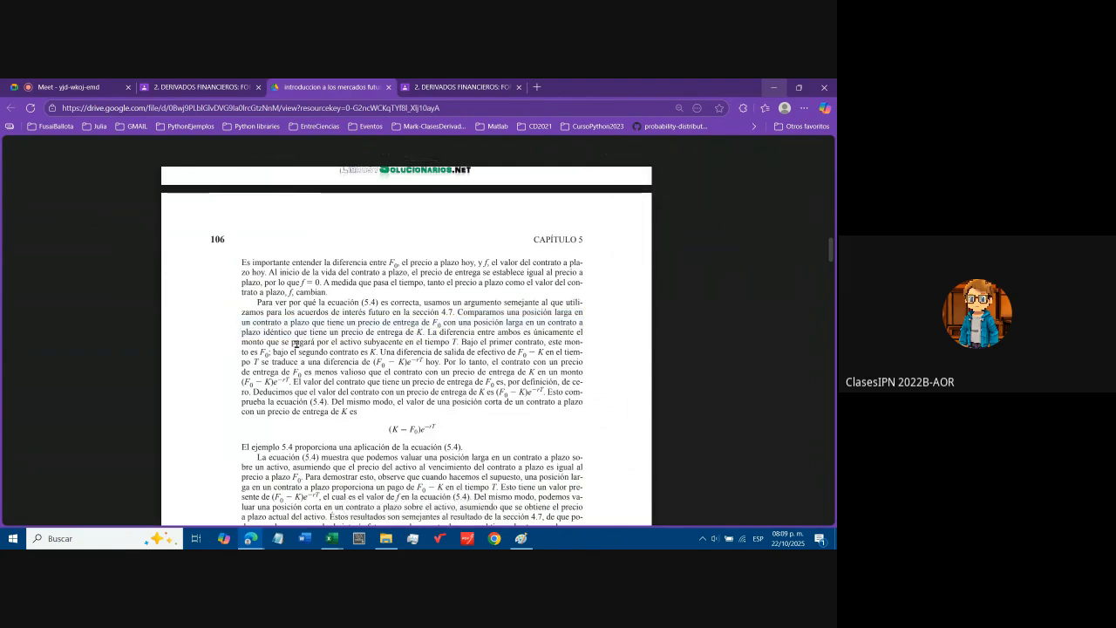
pyautogui.moveTo(309, 332); pyautogui.dragTo(593, 341)
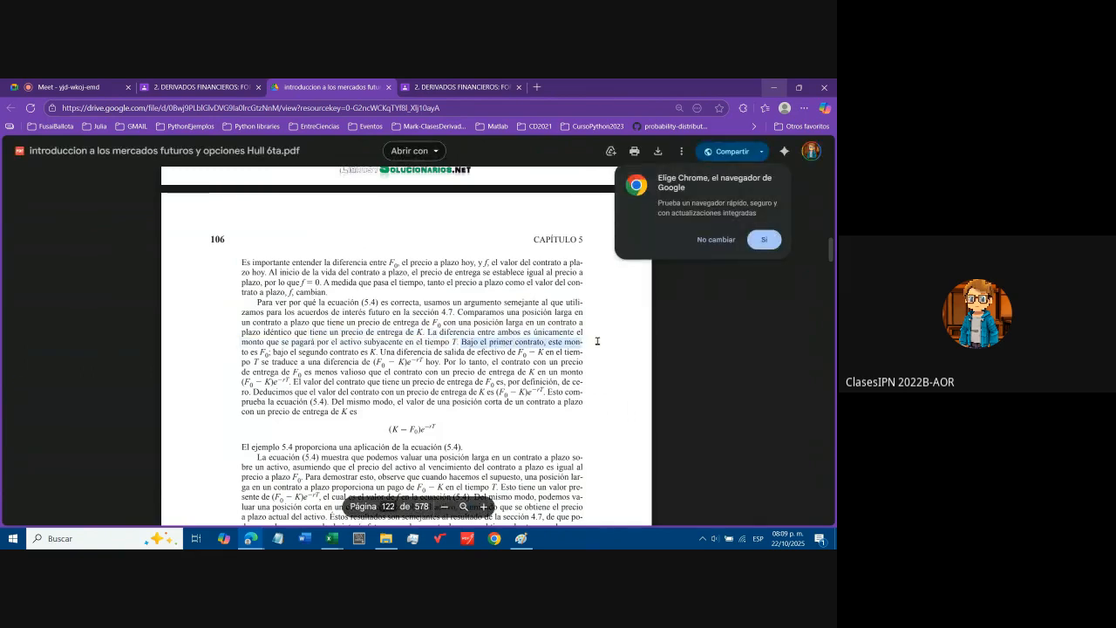
pyautogui.moveTo(299, 352); pyautogui.dragTo(511, 352)
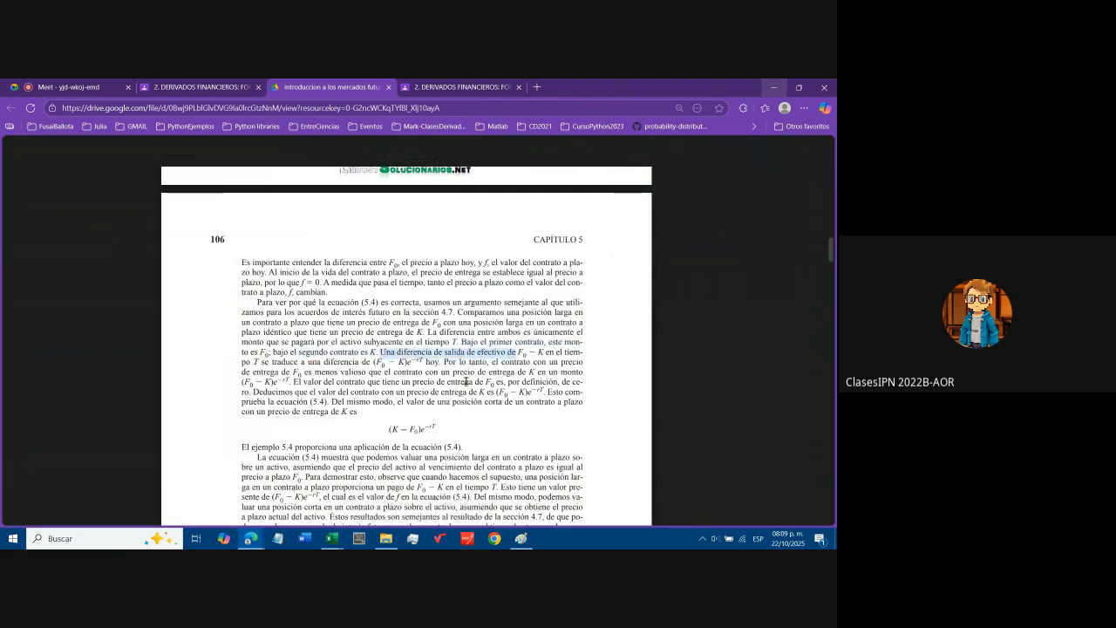
# Highlight the rest of that argument, from "traduce a una diferencia de" to the short position's value and the equation (5.4) reference
pyautogui.moveTo(272, 362); pyautogui.dragTo(371, 375)
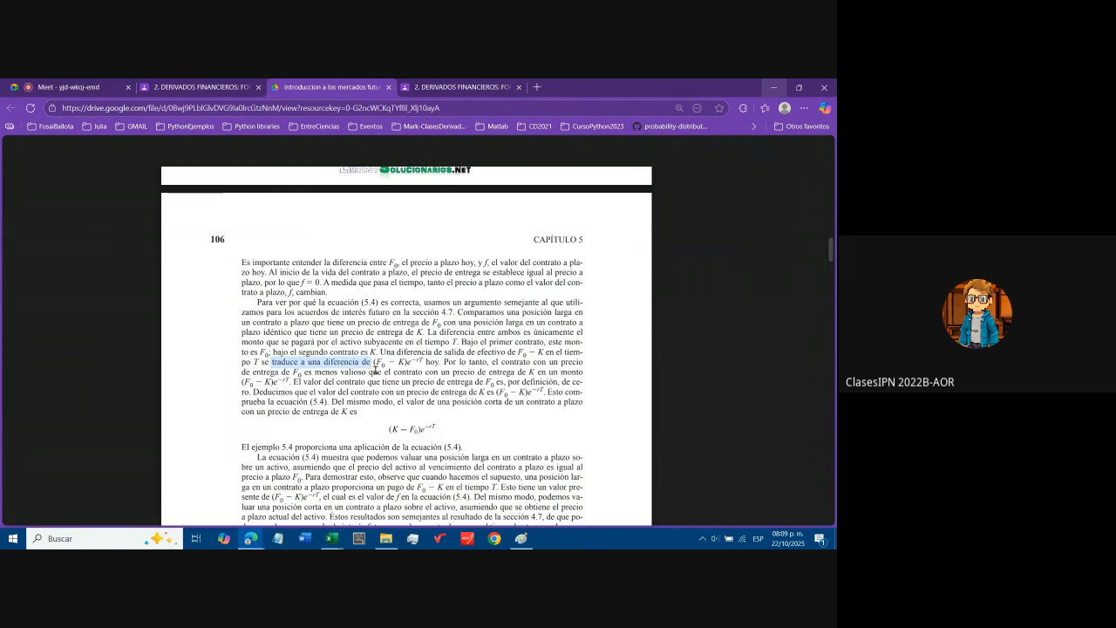
pyautogui.moveTo(446, 361); pyautogui.dragTo(582, 363)
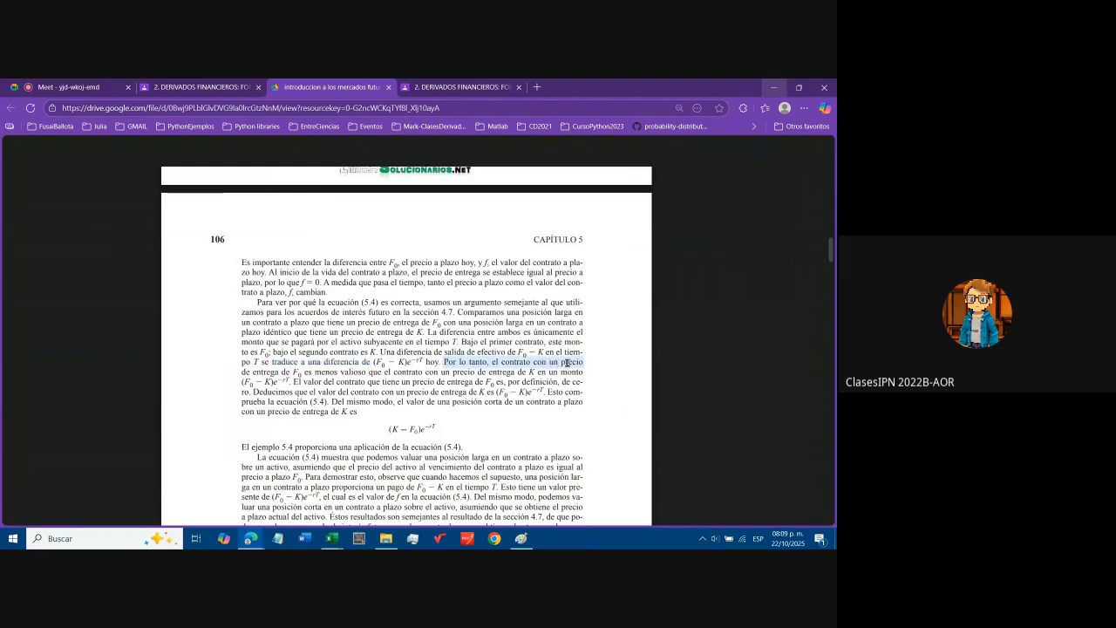
pyautogui.moveTo(241, 371); pyautogui.dragTo(533, 375)
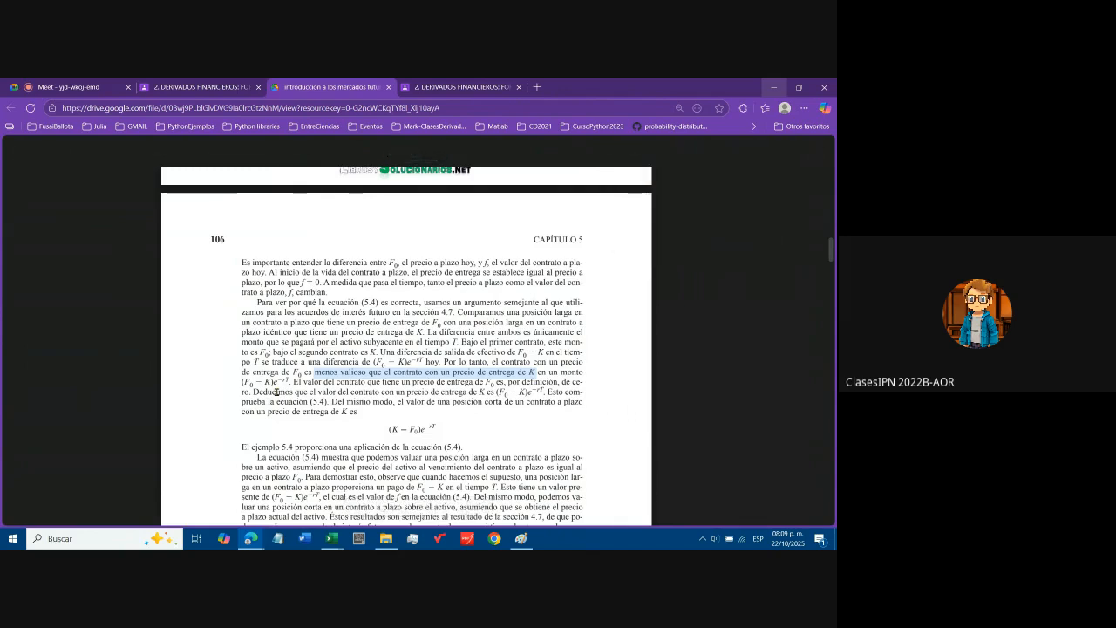
pyautogui.moveTo(304, 384); pyautogui.dragTo(497, 386)
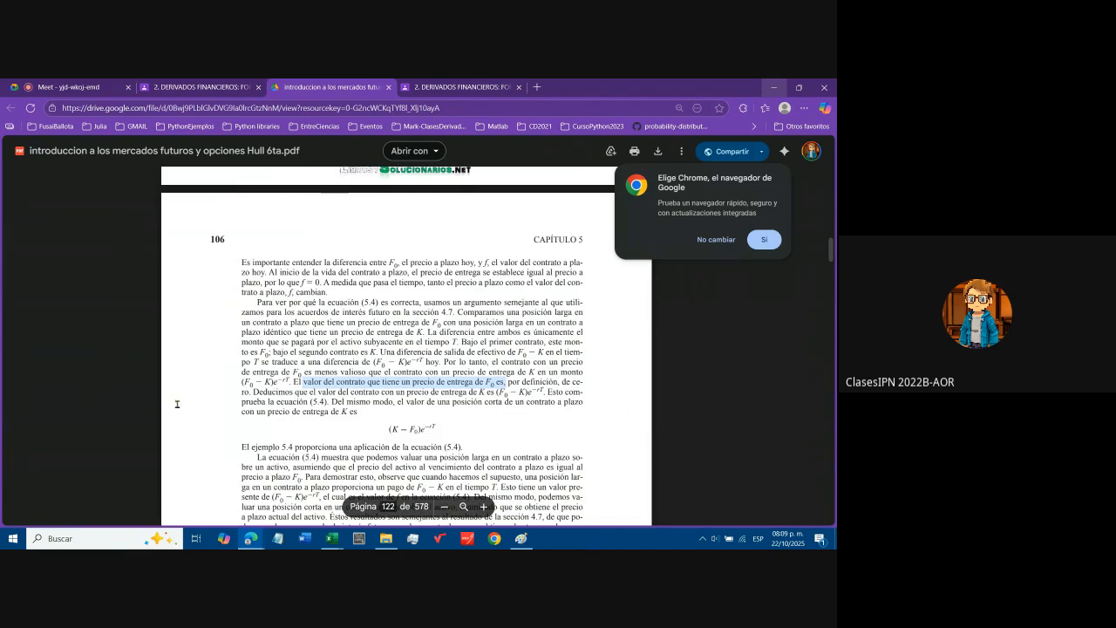
pyautogui.moveTo(376, 394); pyautogui.dragTo(485, 394)
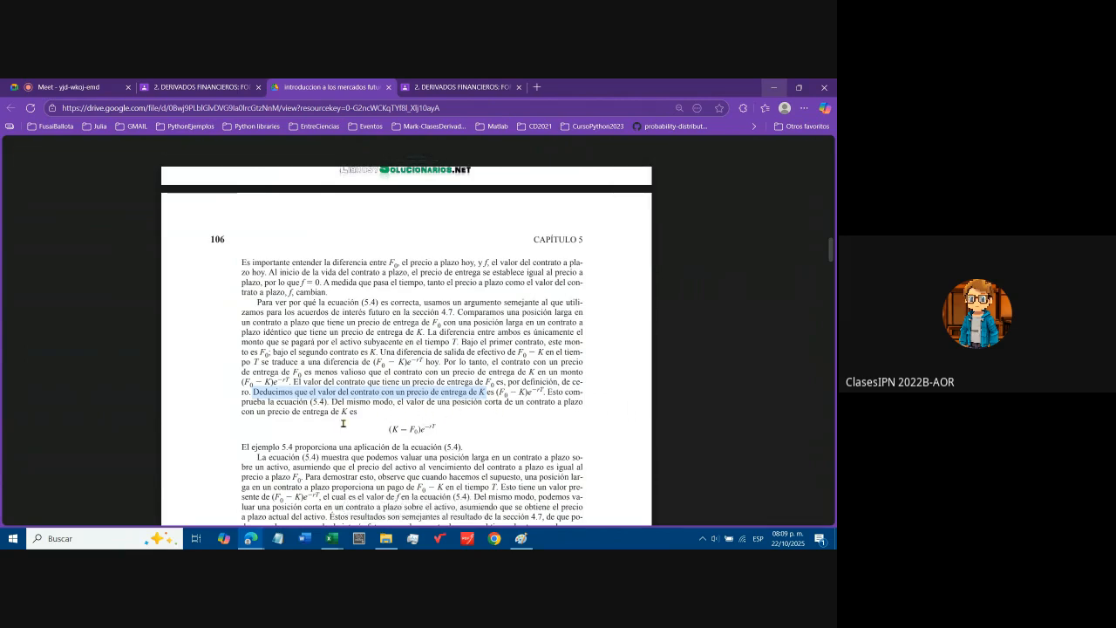
pyautogui.moveTo(241, 410); pyautogui.dragTo(358, 414)
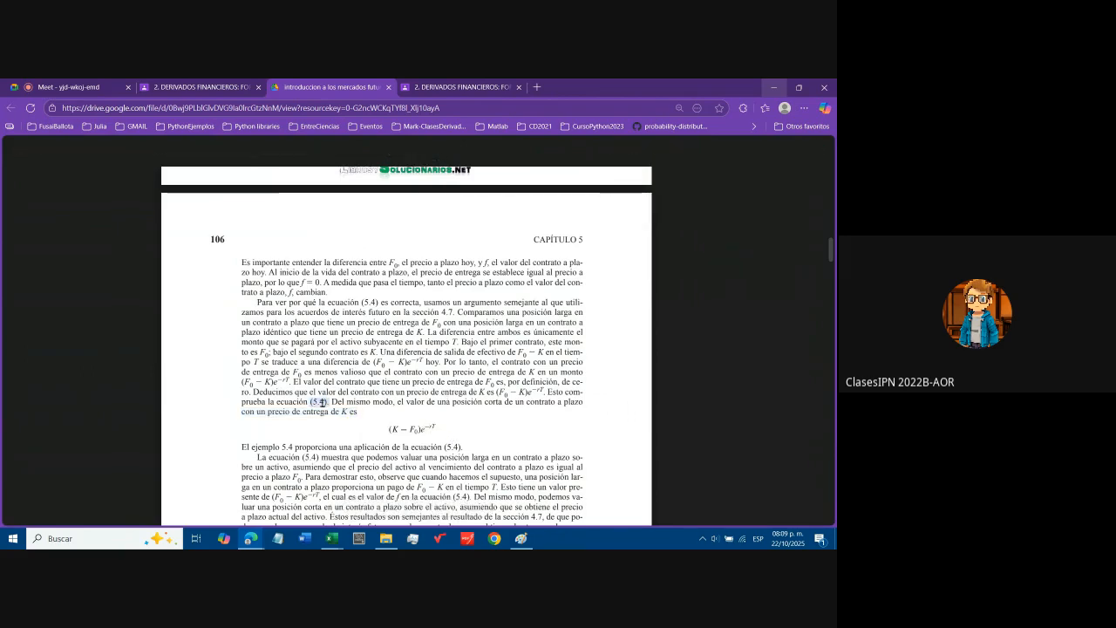
# Go back to equation (5.4) in section 5.7, then highlight the continuous-rate ft formula without dividends in the FormularioForwards2025 PDF
pyautogui.scroll(4, 322, 402)
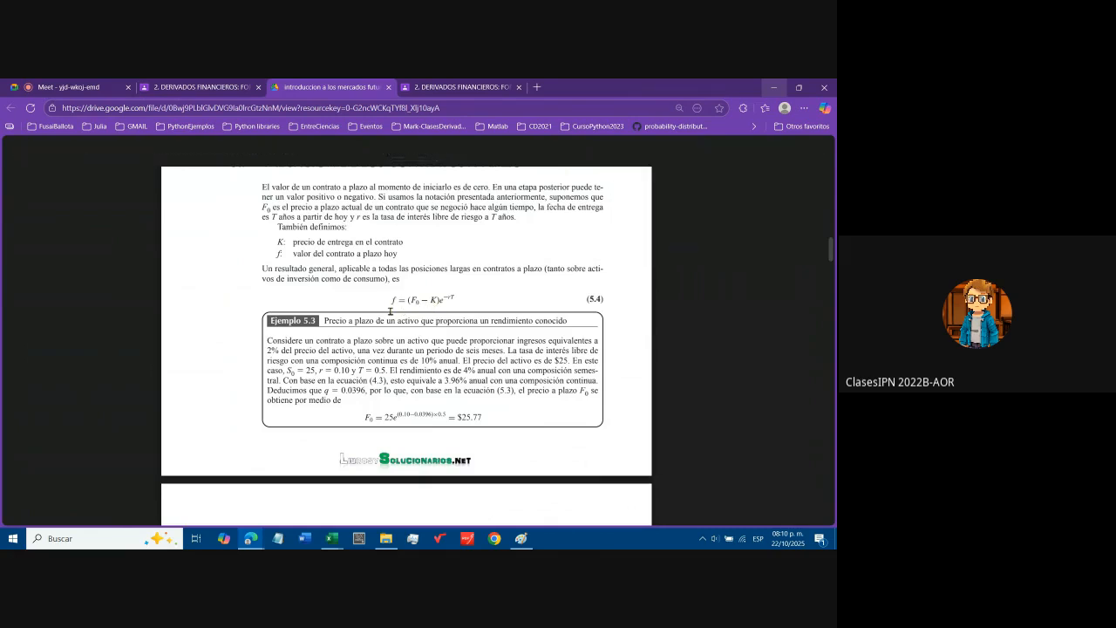
pyautogui.scroll(2, 390, 309)
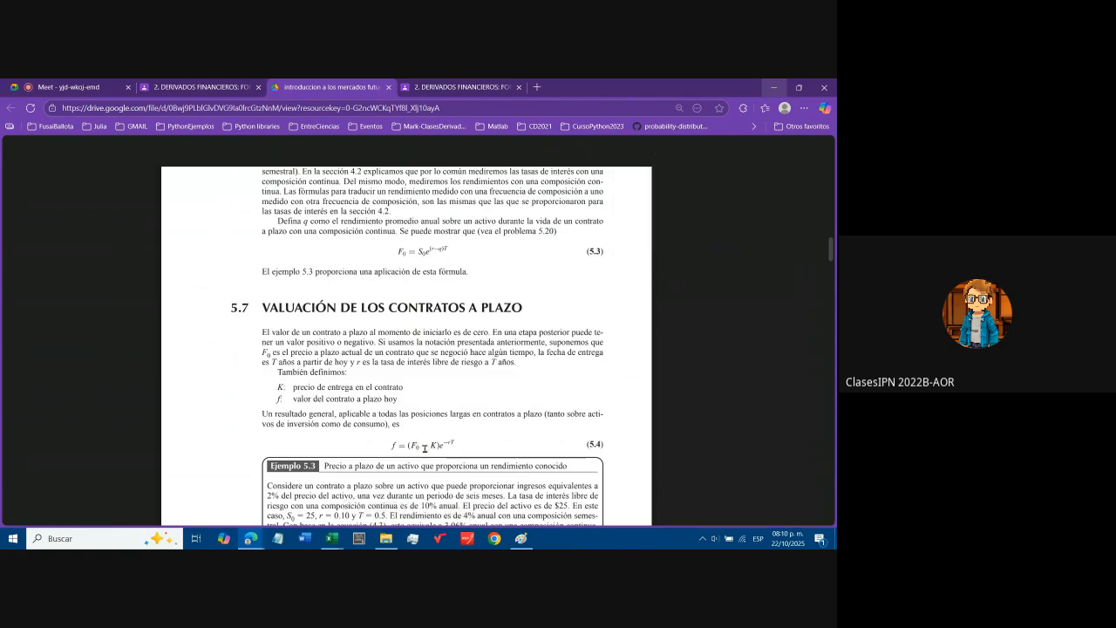
pyautogui.hotkey('ctrl', 'shift', 'Tab')
pyautogui.hotkey('ctrl', 'shift', 'Tab')
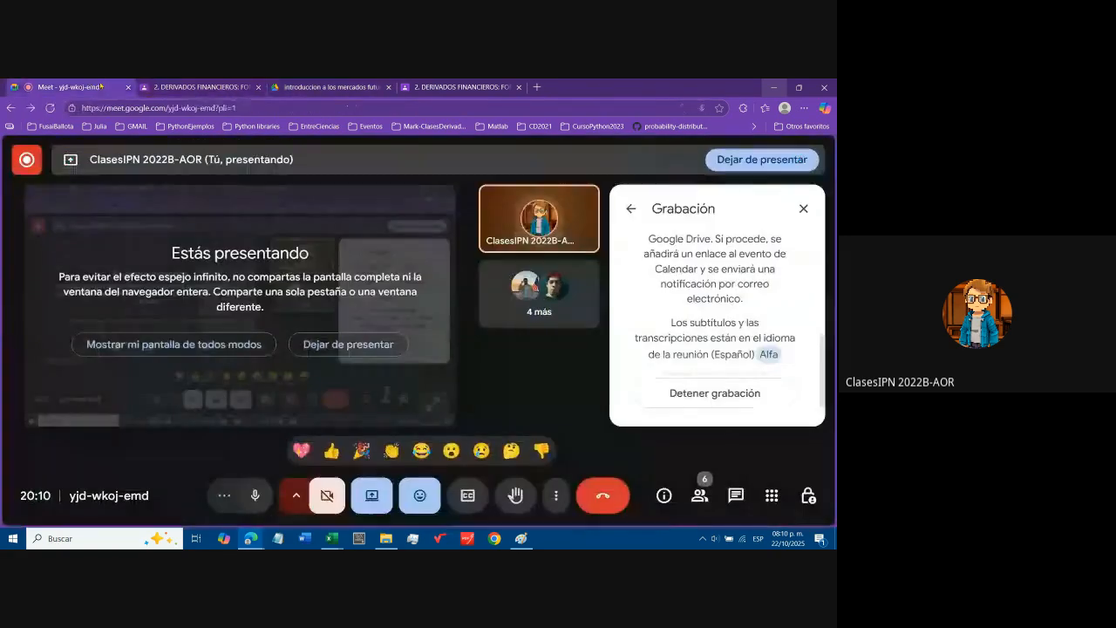
pyautogui.hotkey('ctrl', 'shift', 'Tab')
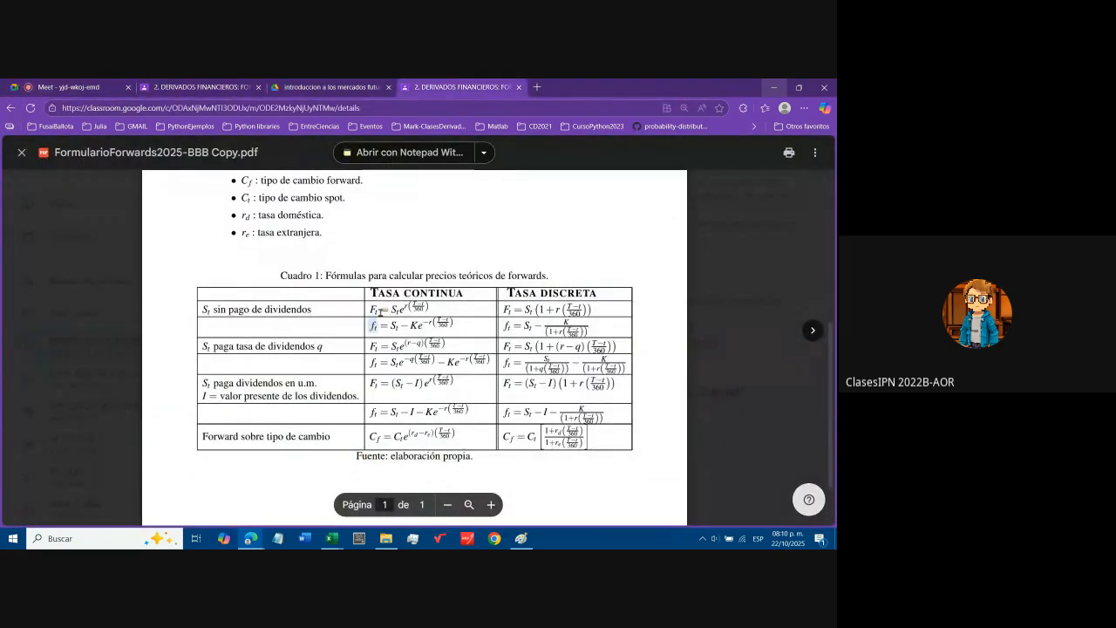
pyautogui.moveTo(373, 310)
pyautogui.mouseDown()
pyautogui.moveTo(429, 311)
pyautogui.moveTo(369, 322)
pyautogui.mouseUp()
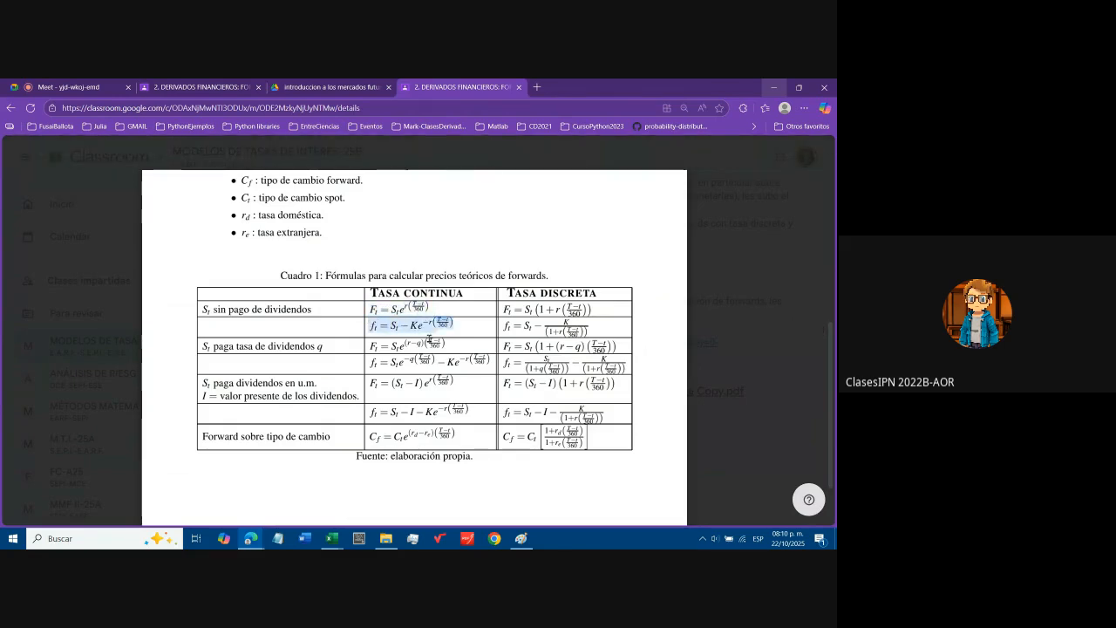
# Return to the Hull book, highlight "composición continua" above equation (5.3), and look over Ejemplo 5.3
pyautogui.click(332, 87)
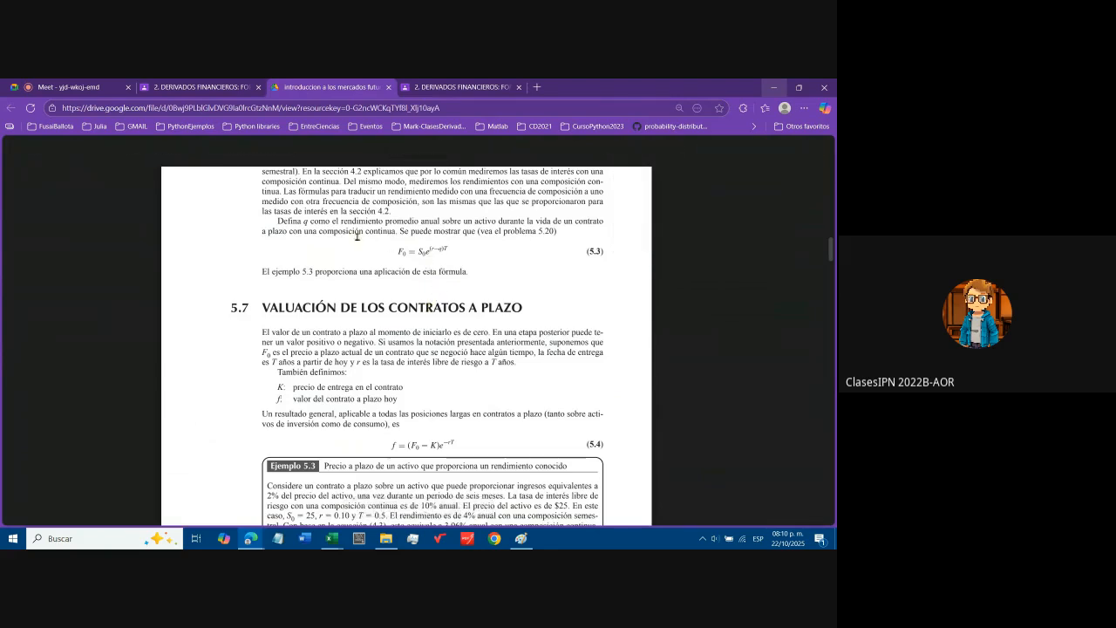
pyautogui.moveTo(320, 233); pyautogui.dragTo(398, 232)
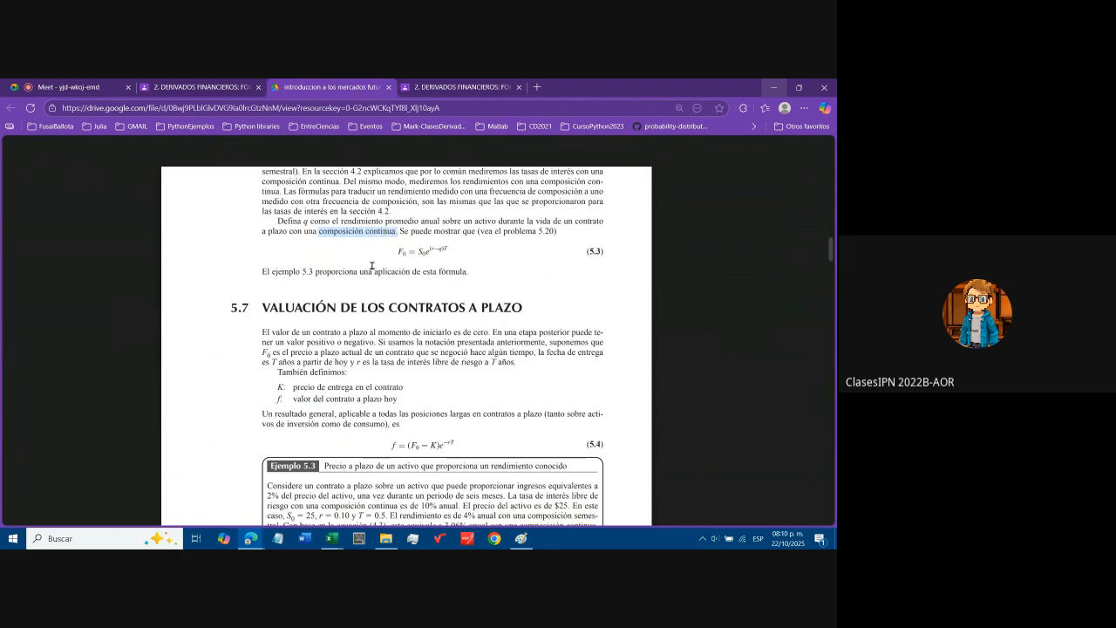
pyautogui.scroll(-5, 371, 265)
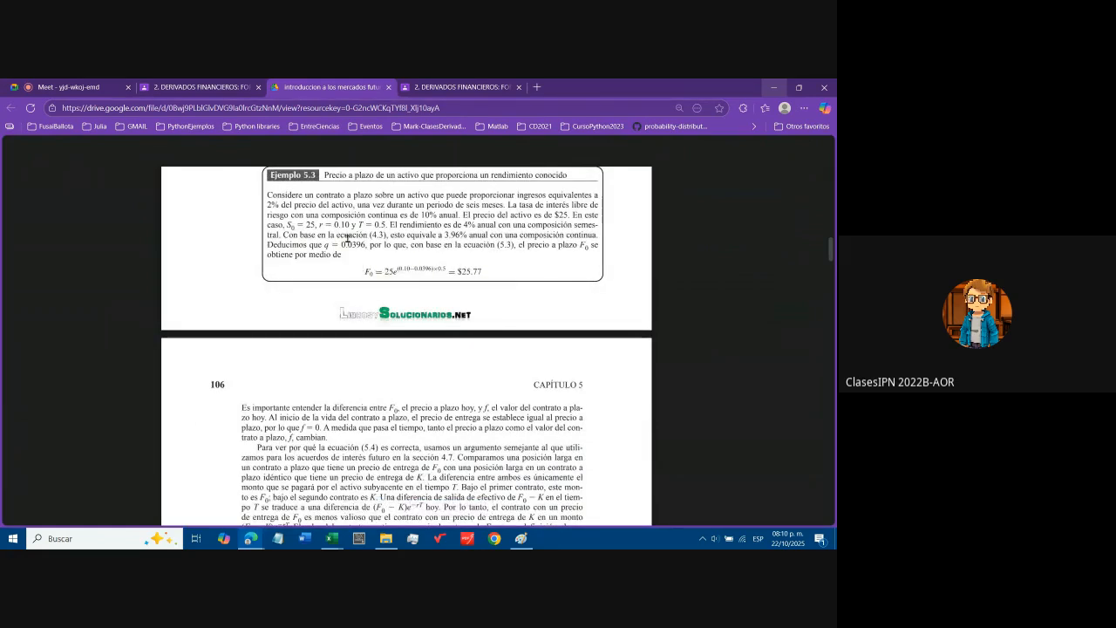
pyautogui.scroll(1, 348, 238)
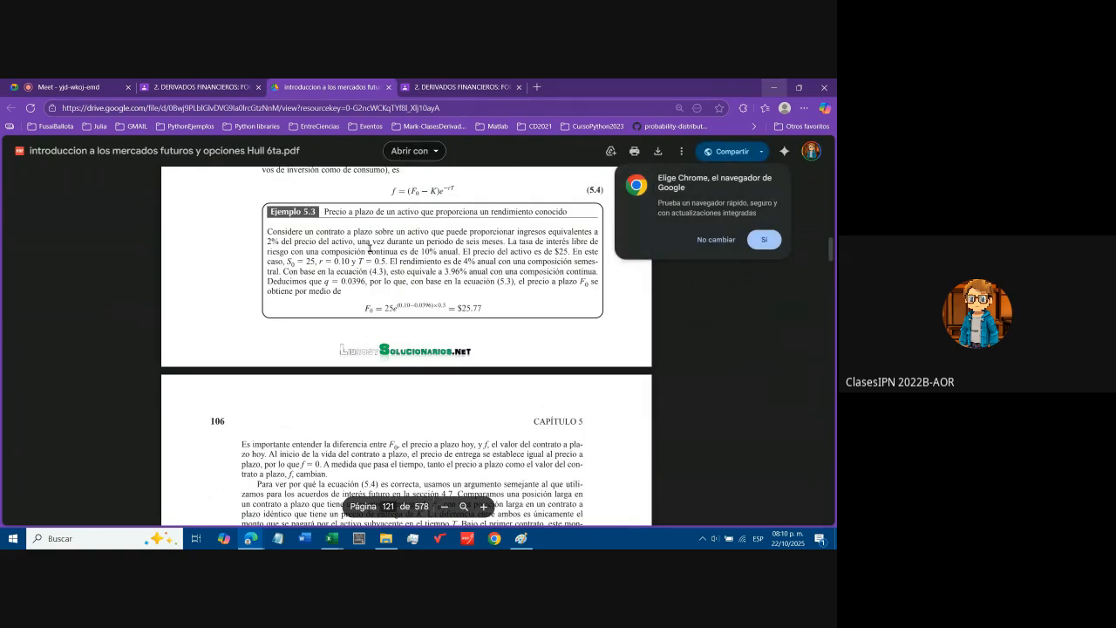
# Switch to the Excel workbook Libro1_Solución-2019.xlsm and show part (a) of the forward exercise on the EJERCICIOS-2025B sheet
pyautogui.moveTo(332, 538)
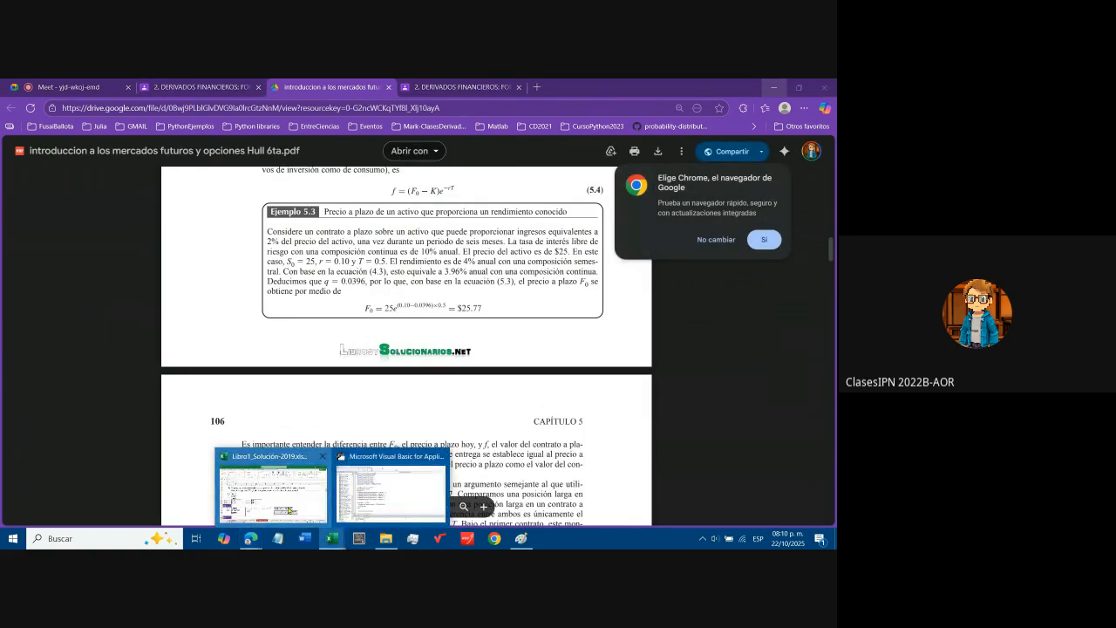
pyautogui.click(272, 488)
pyautogui.scroll(-1, 178, 398)
pyautogui.scroll(1, 178, 398)
pyautogui.scroll(1, 178, 398)
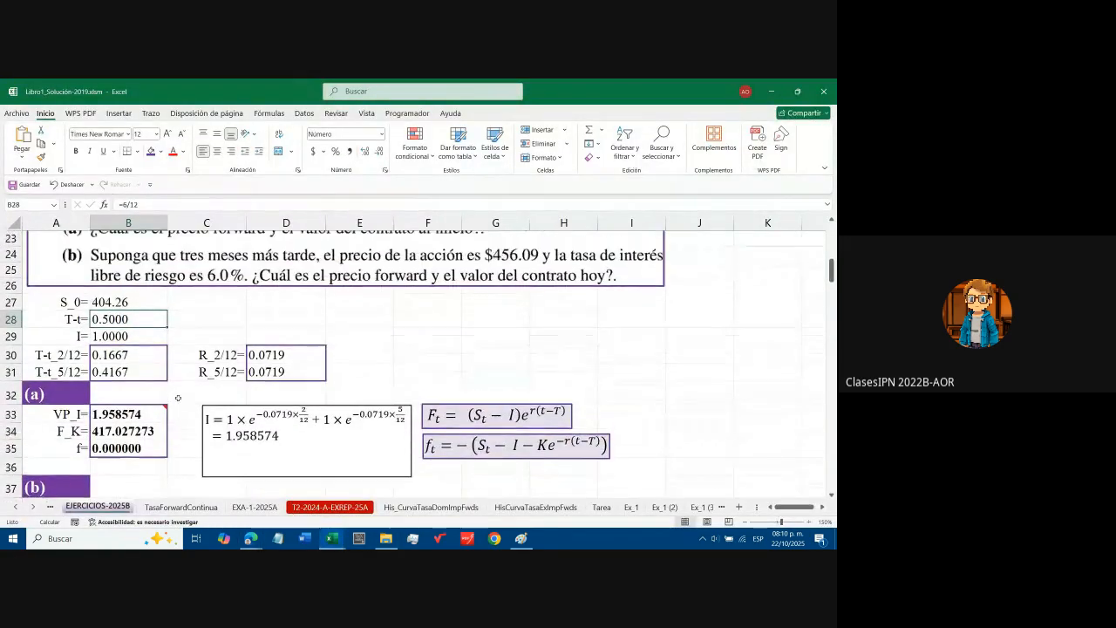
# Bring up the Paint timeline sketch beside the workbook, review its Ft, ft and I labels, and minimize it
pyautogui.click(520, 538)
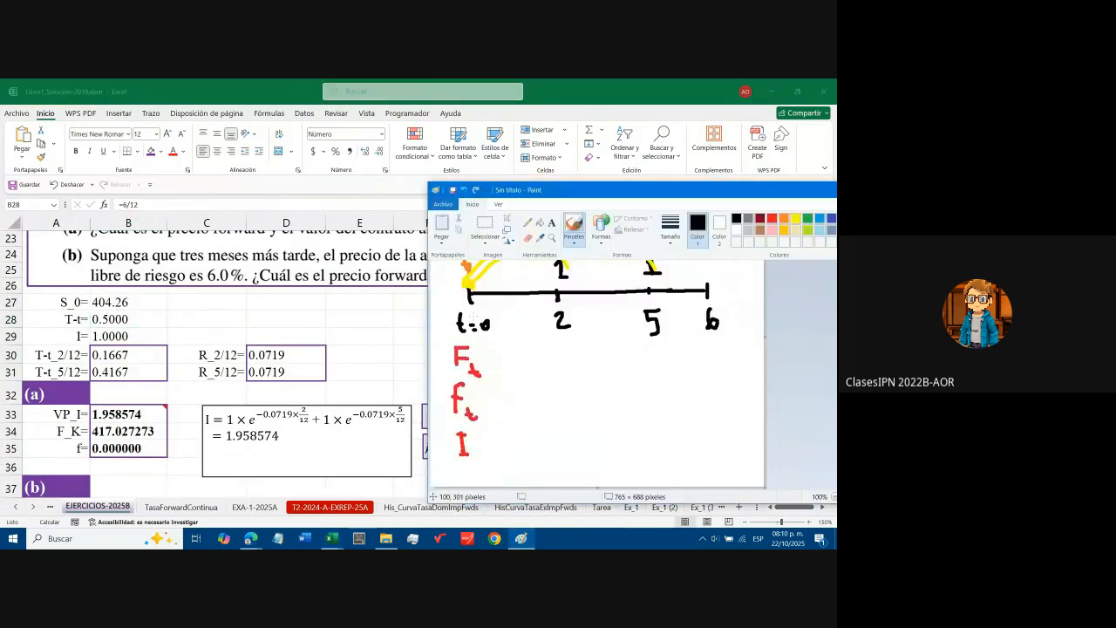
pyautogui.scroll(1, 595, 366)
pyautogui.scroll(-1, 596, 367)
pyautogui.click(471, 443)
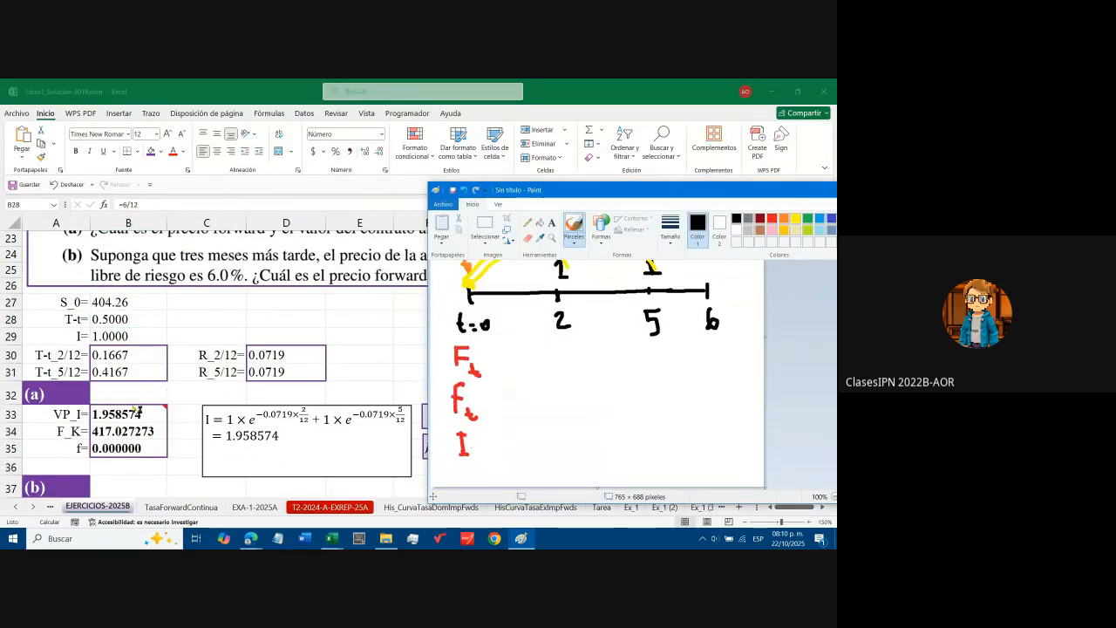
pyautogui.moveTo(704, 193); pyautogui.dragTo(543, 188)
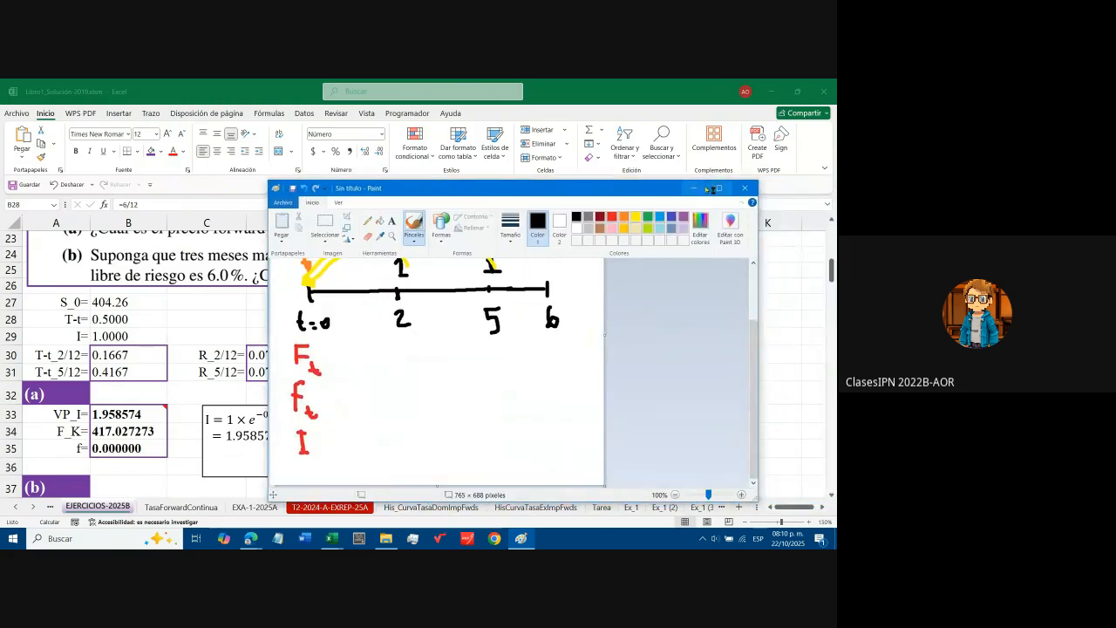
pyautogui.click(694, 188)
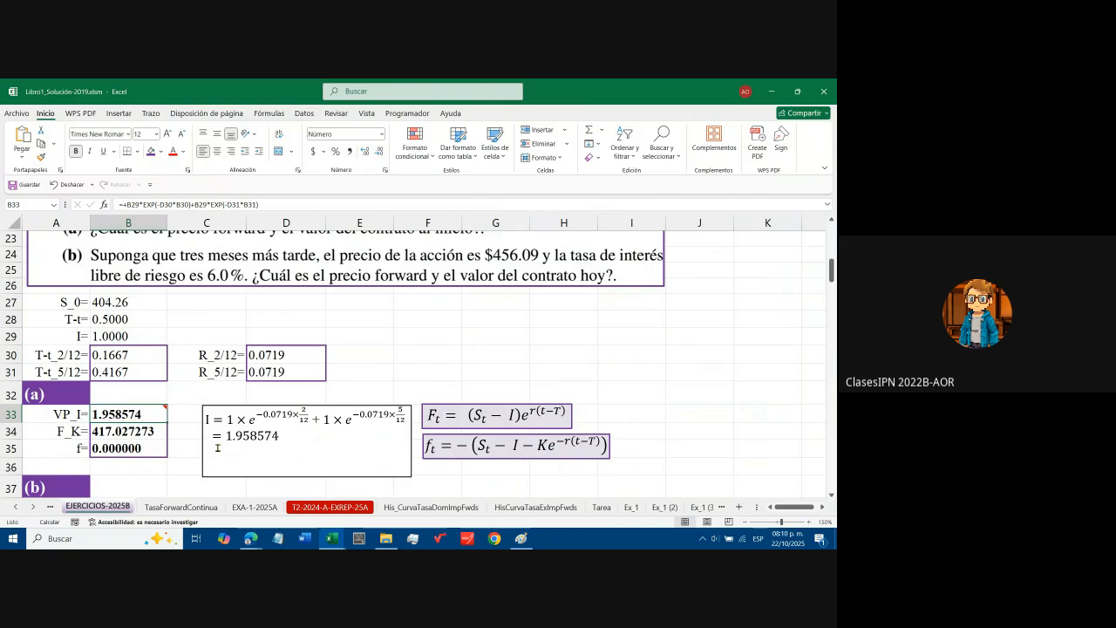
# Inspect the VP_I formula in cell B33 and leave it without editing
pyautogui.press('F2')
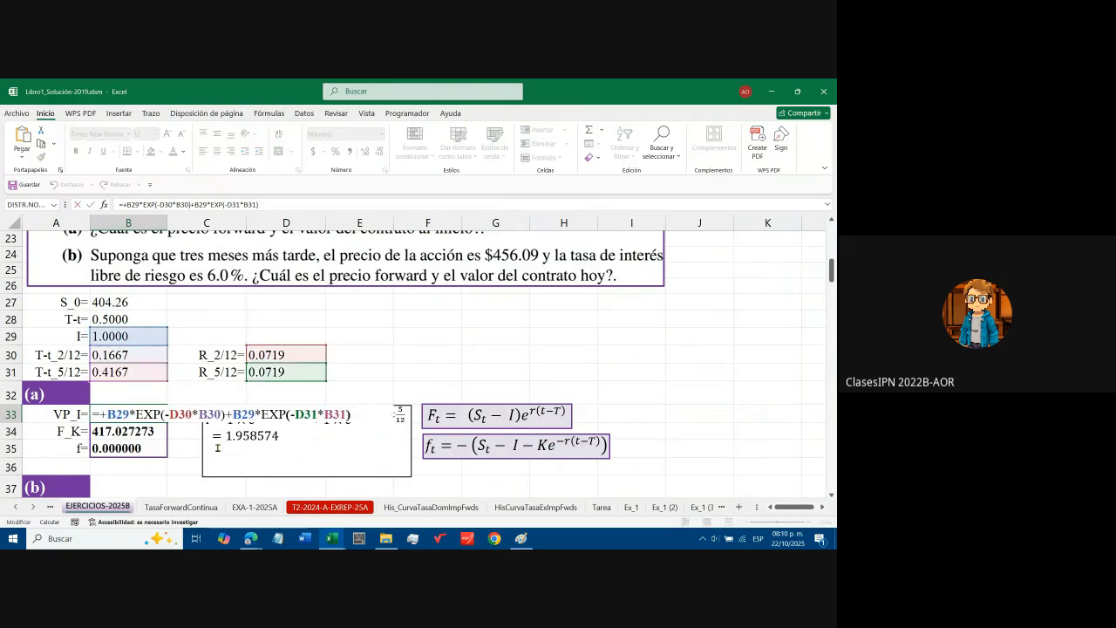
pyautogui.press('Left')
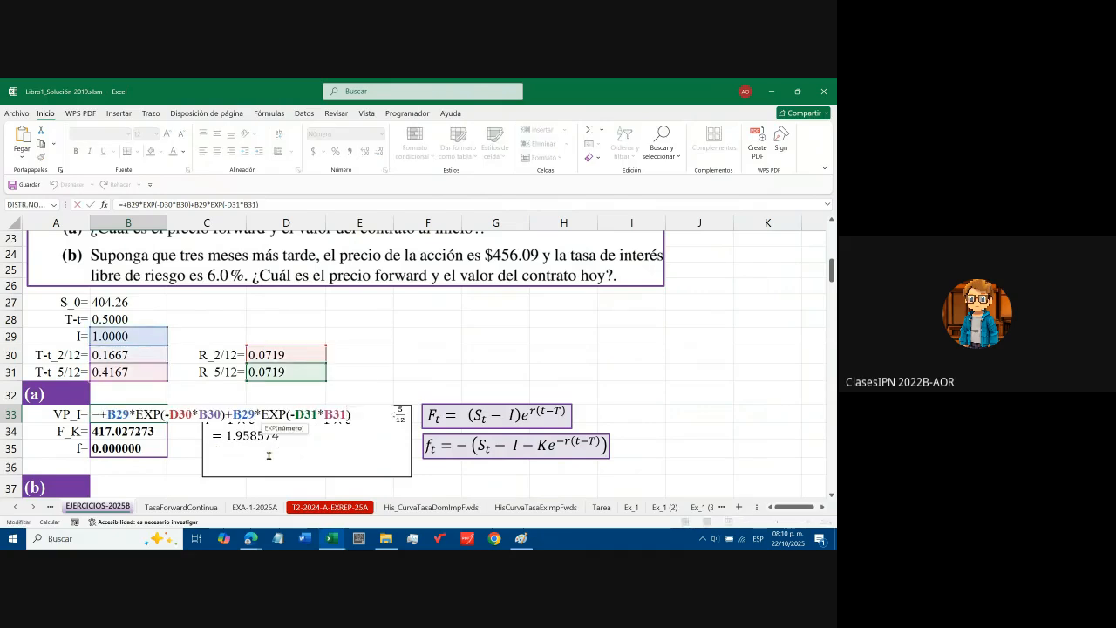
pyautogui.press('Escape')
# Move the text box with the calculation of I down below row 33, clear of the formula in B33, and select B33
pyautogui.scroll(-2, 249, 366)
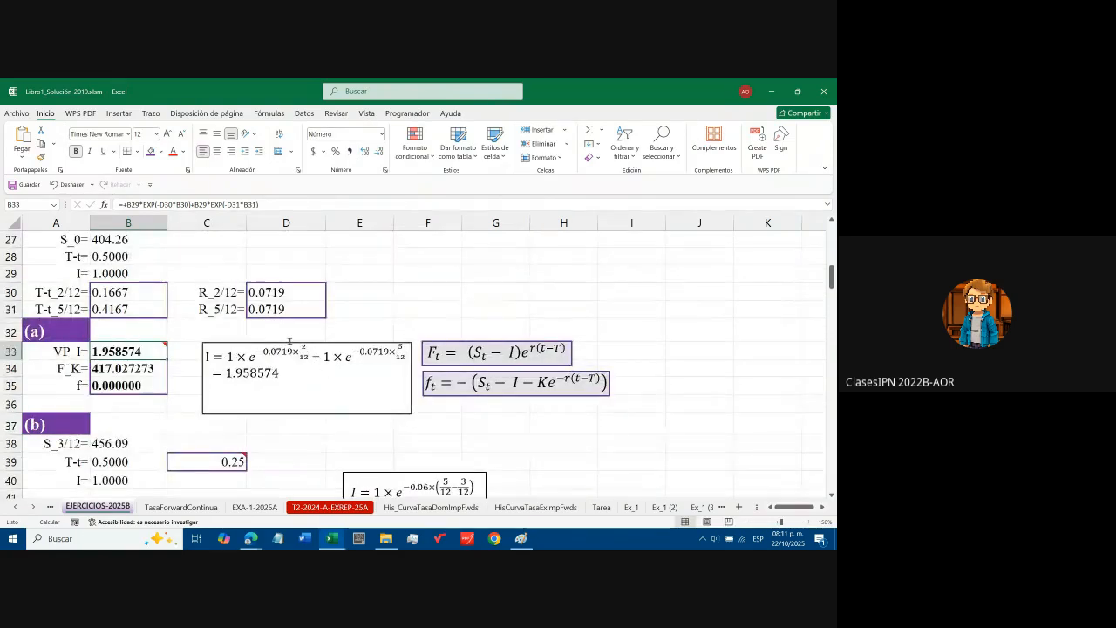
pyautogui.click(249, 346)
pyautogui.moveTo(217, 344); pyautogui.dragTo(199, 379)
pyautogui.click(128, 351)
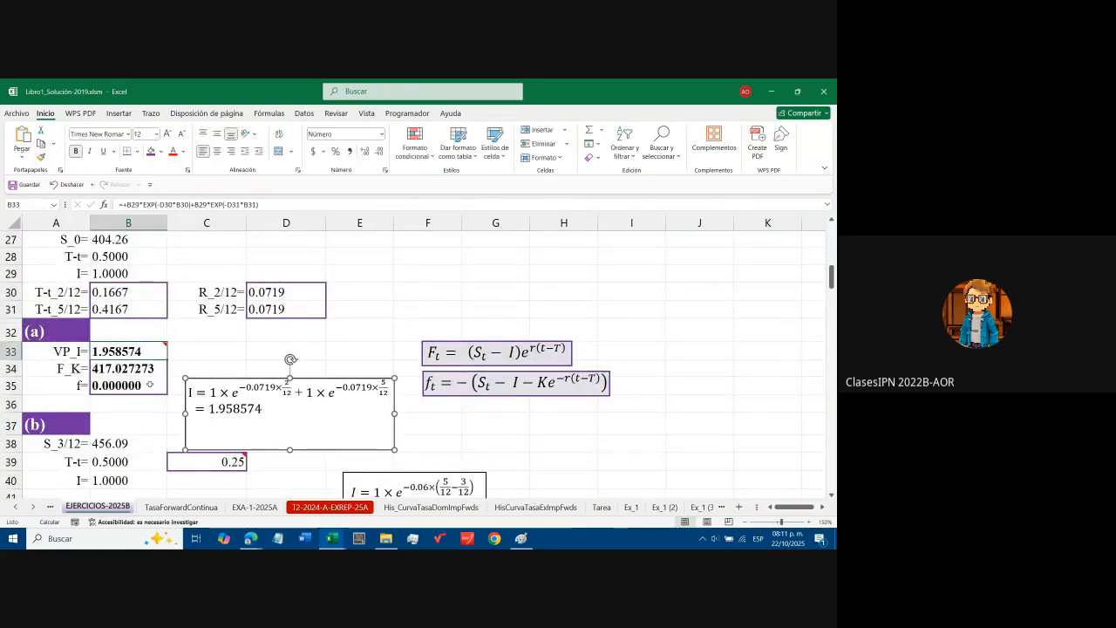
# Step through the VP_I formula in B33 term by term, covering both discounted dividends, and close it with the formula intact
pyautogui.press('F2')
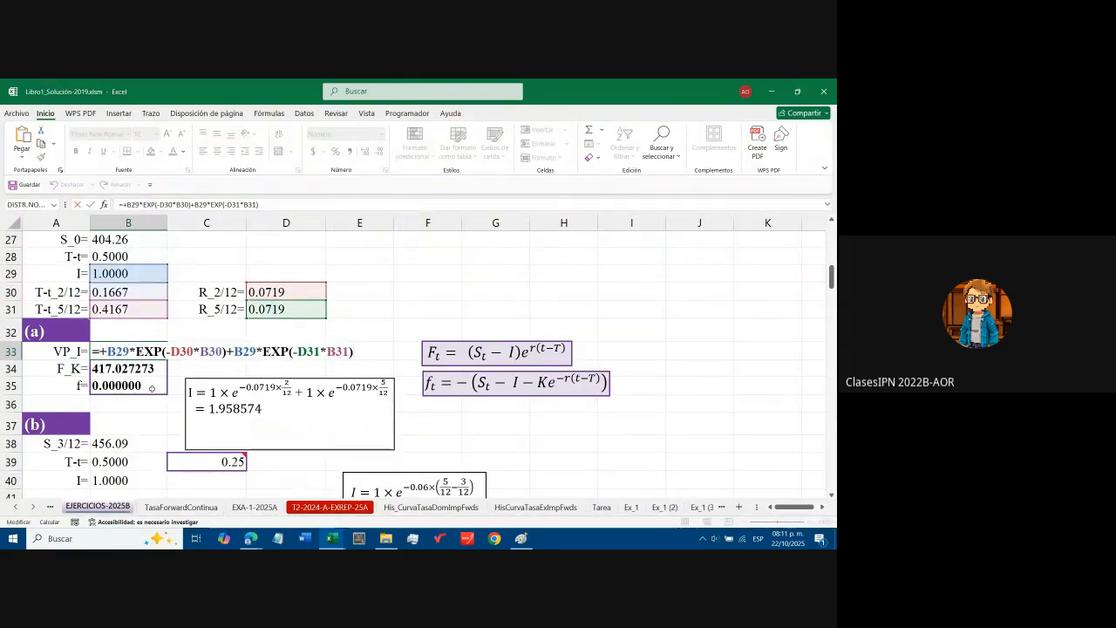
pyautogui.press('Left')
pyautogui.press('Left')
pyautogui.press('Left')
pyautogui.press('Left')
pyautogui.press('Left')
pyautogui.press('Left')
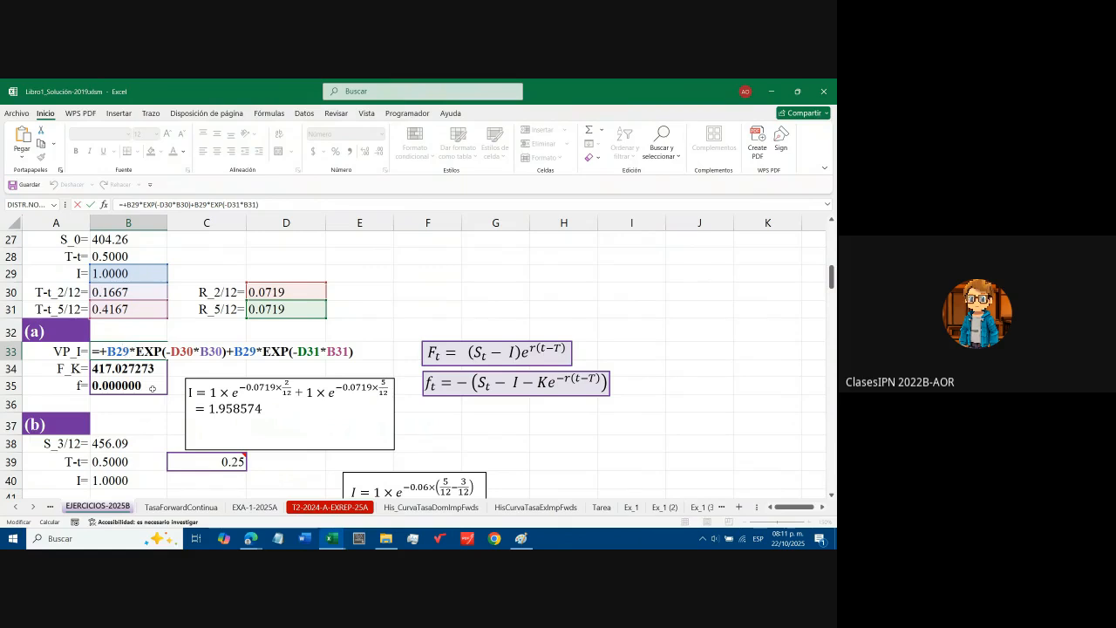
pyautogui.press('Right')
pyautogui.press('Right')
pyautogui.press('Right')
pyautogui.press('Right')
pyautogui.press('Right')
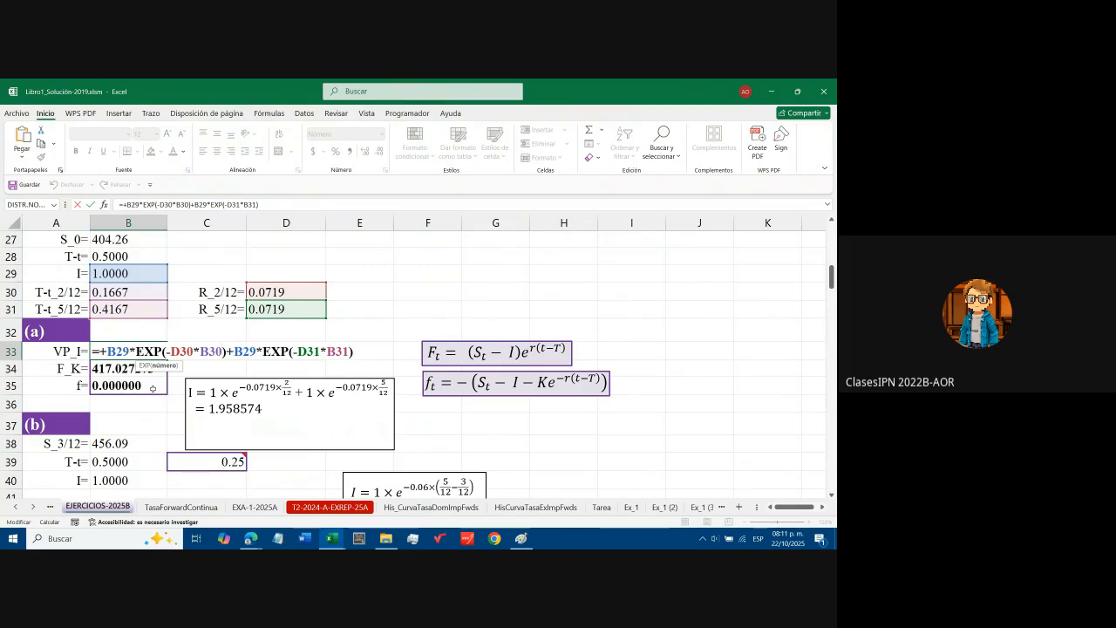
pyautogui.press('Right')
pyautogui.press('Right')
pyautogui.press('Right')
pyautogui.press('Right')
pyautogui.press('Right')
pyautogui.press('Right')
pyautogui.press('Right')
pyautogui.press('Right')
pyautogui.press('Right')
pyautogui.press('Right')
pyautogui.press('Right')
pyautogui.press('Right')
pyautogui.press('Right')
pyautogui.press('Right')
pyautogui.press('Right')
pyautogui.press('Right')
pyautogui.press('Right')
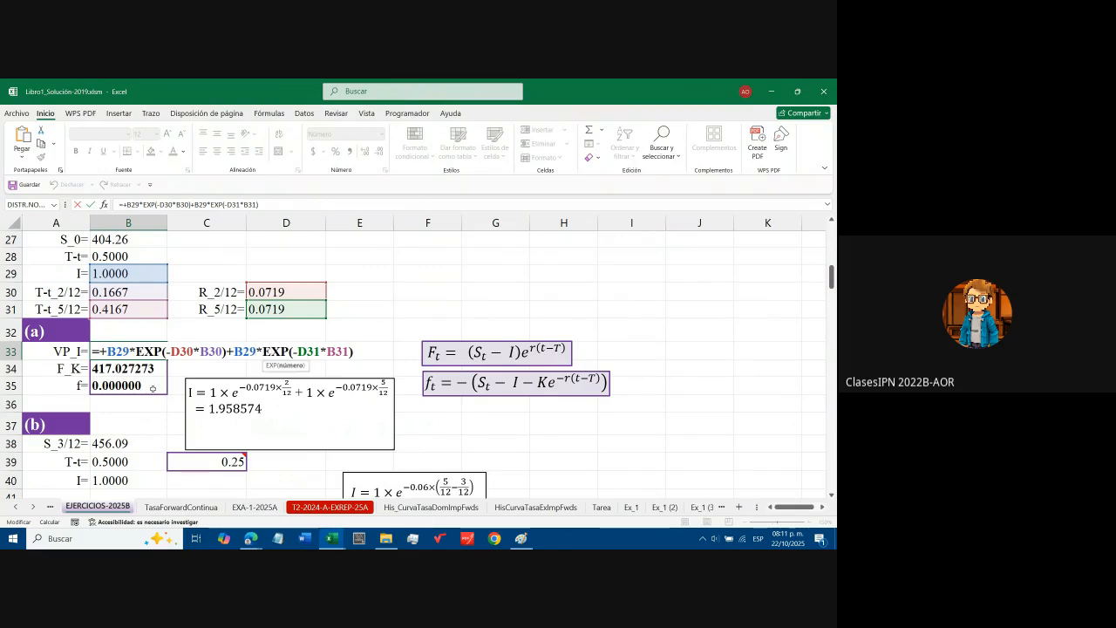
pyautogui.press('Right')
pyautogui.press('Right')
pyautogui.press('Right')
pyautogui.press('Right')
pyautogui.press('Right')
pyautogui.press('Right')
pyautogui.press('End')
pyautogui.hotkey('ctrl', 'Return')
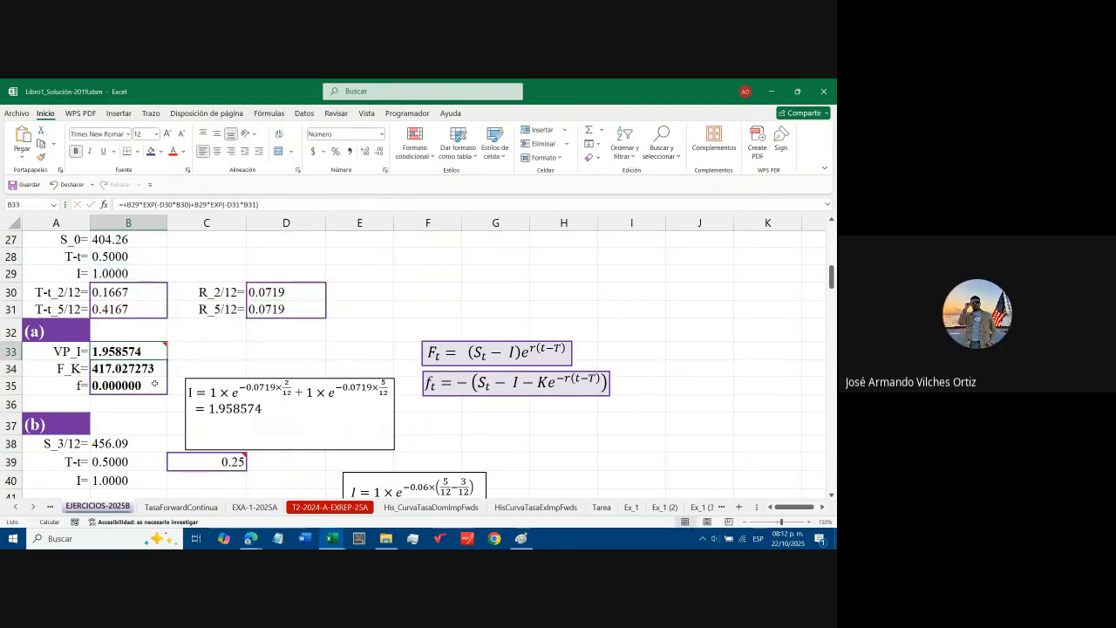
# Reopen the VP_I formula in B33 to show its cell references, and close it without editing
pyautogui.press('F2')
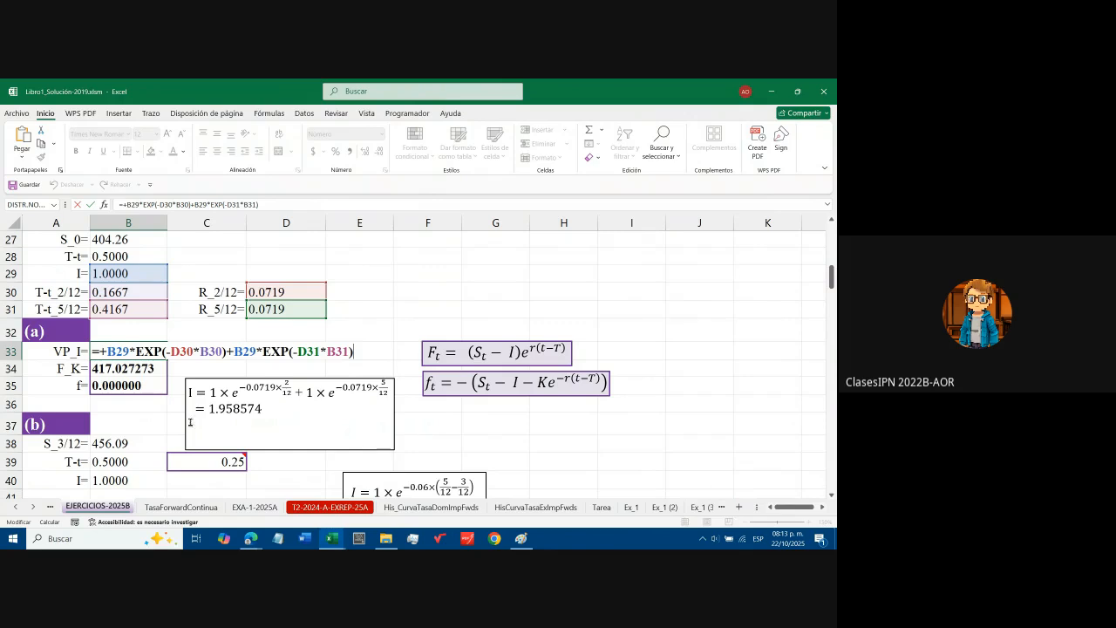
pyautogui.press('Return')
pyautogui.press('Up')
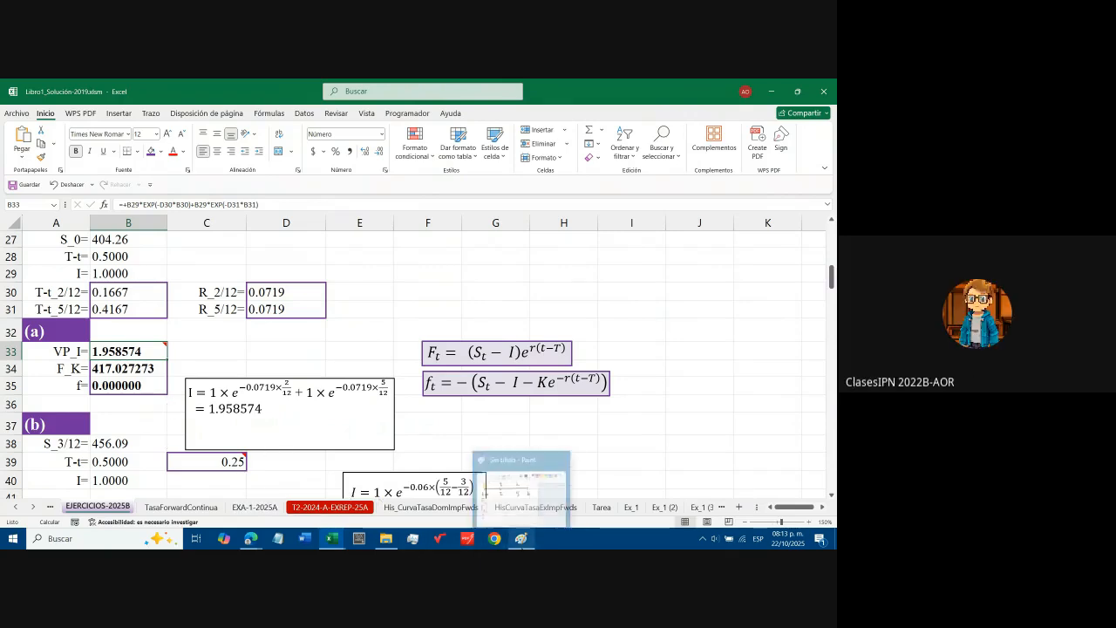
# Bring up the Paint timeline sketch to point out its I label, minimize it, and select the F_K cell B34
pyautogui.click(521, 538)
pyautogui.scroll(2, 409, 375)
pyautogui.scroll(-2, 366, 401)
pyautogui.moveTo(310, 430); pyautogui.dragTo(310, 445)
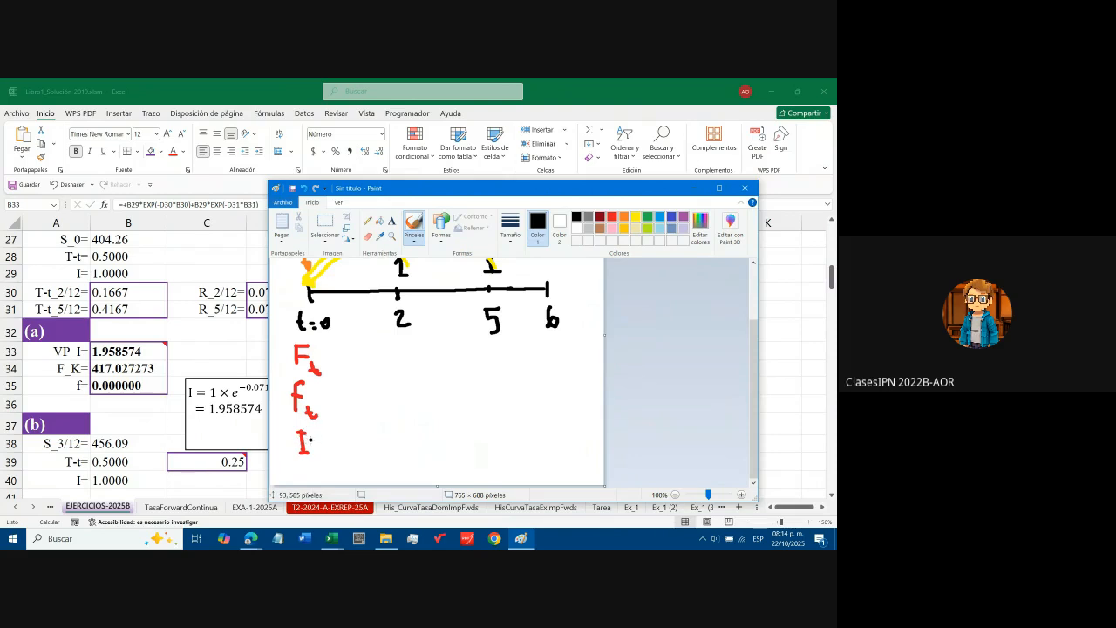
pyautogui.click(694, 187)
pyautogui.click(129, 370)
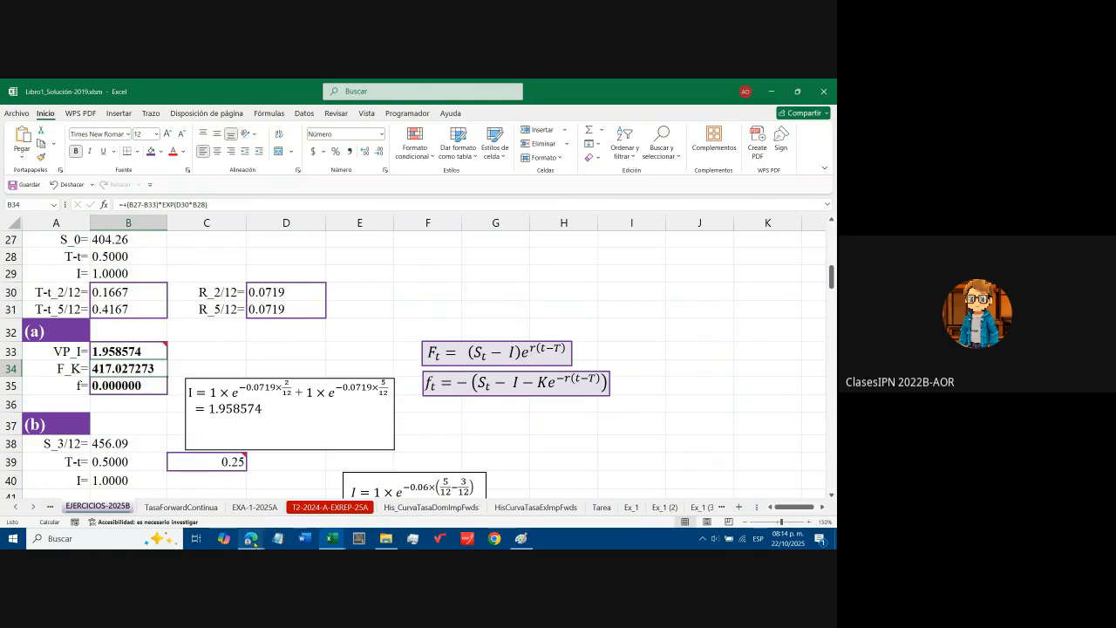
# Switch to the Hull PDF in the browser and look through the forward valuation formulas, going back to equation (5.2) under "Una generalización"
pyautogui.moveTo(250, 538)
pyautogui.click(245, 510)
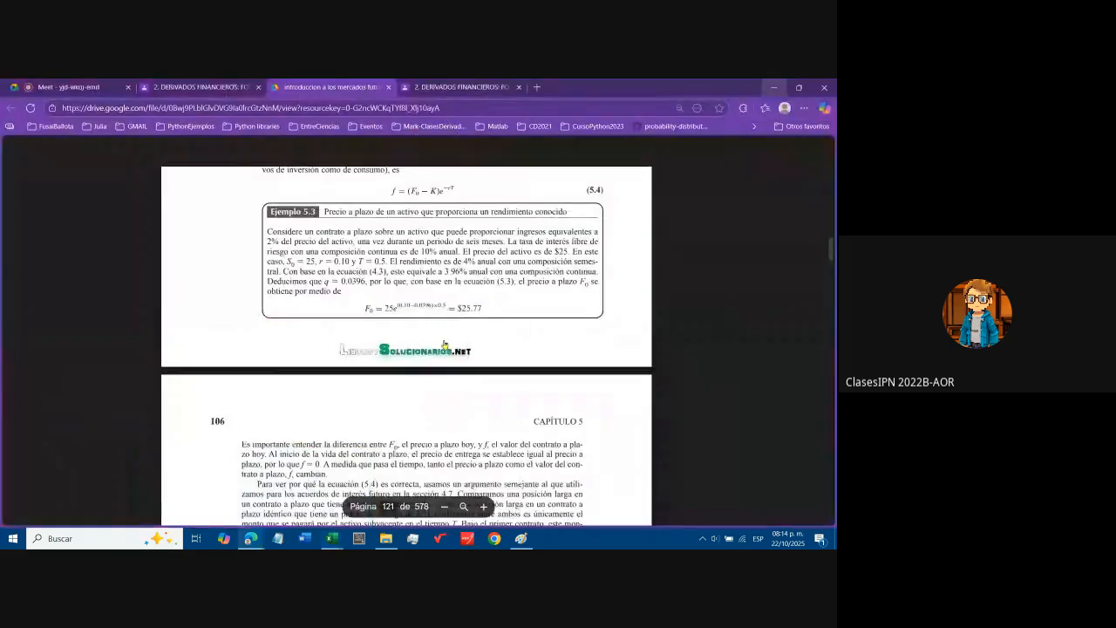
pyautogui.scroll(1, 449, 338)
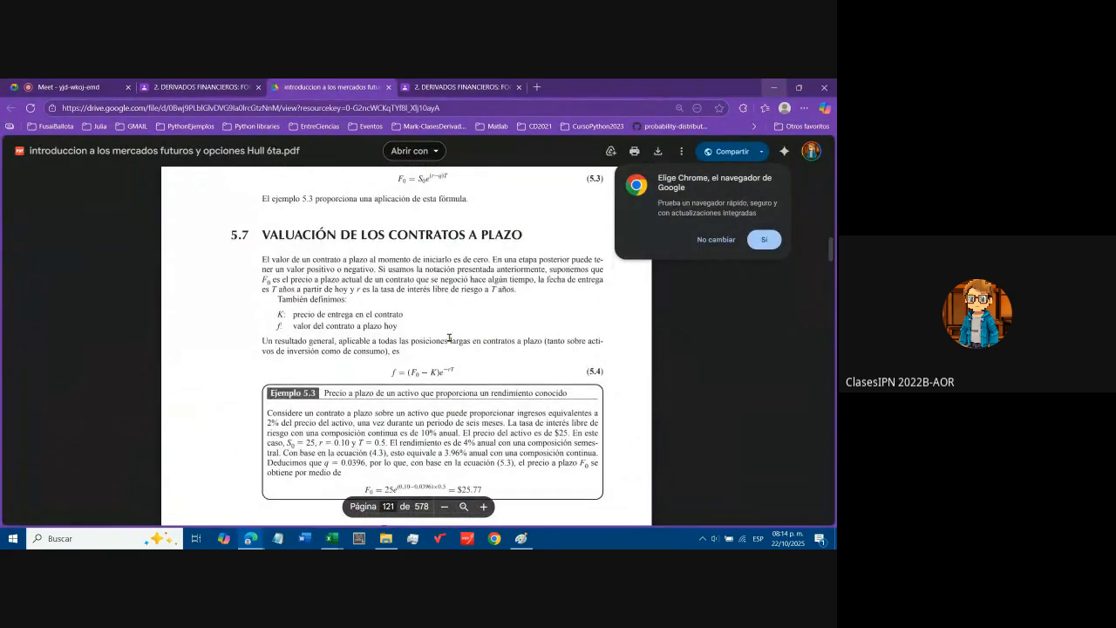
pyautogui.scroll(2, 449, 338)
pyautogui.scroll(-10, 449, 338)
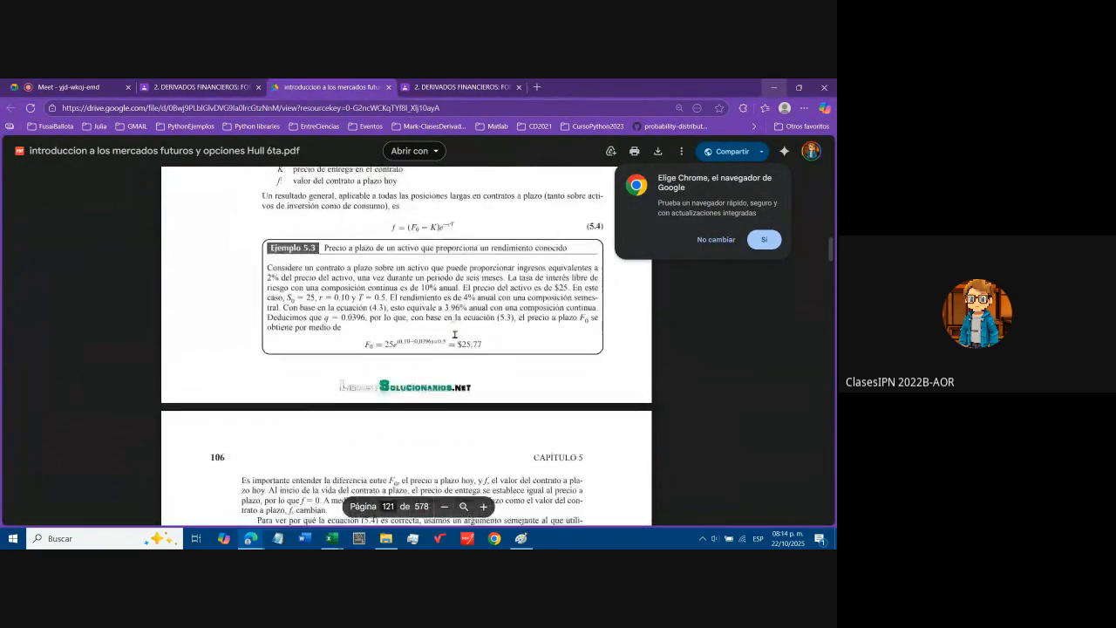
pyautogui.scroll(-10, 458, 375)
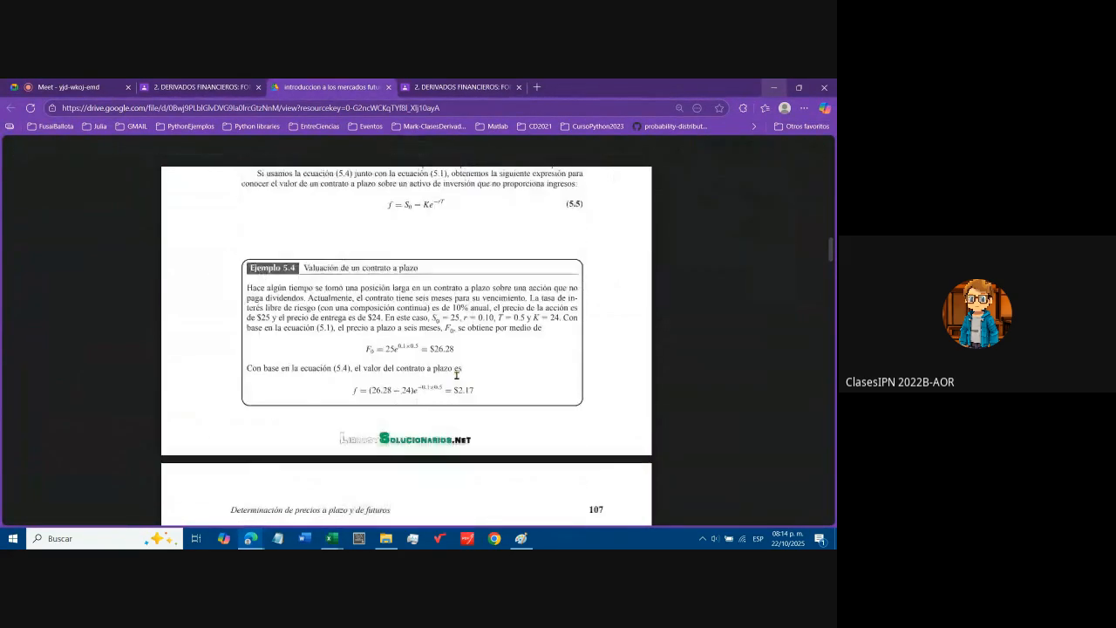
pyautogui.scroll(-1, 449, 348)
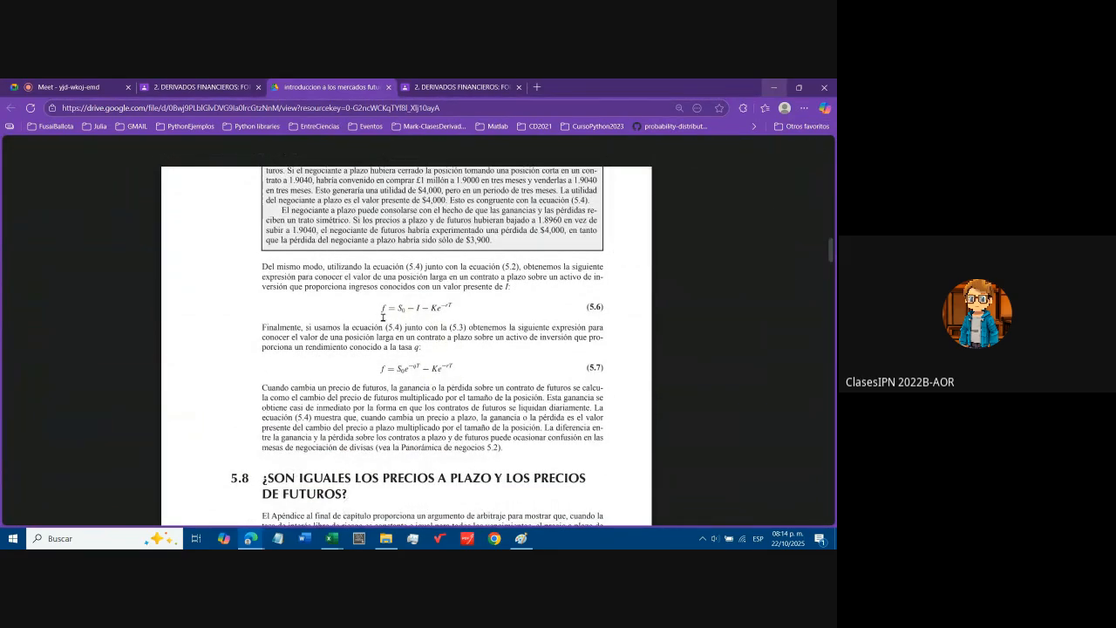
pyautogui.scroll(-6, 406, 346)
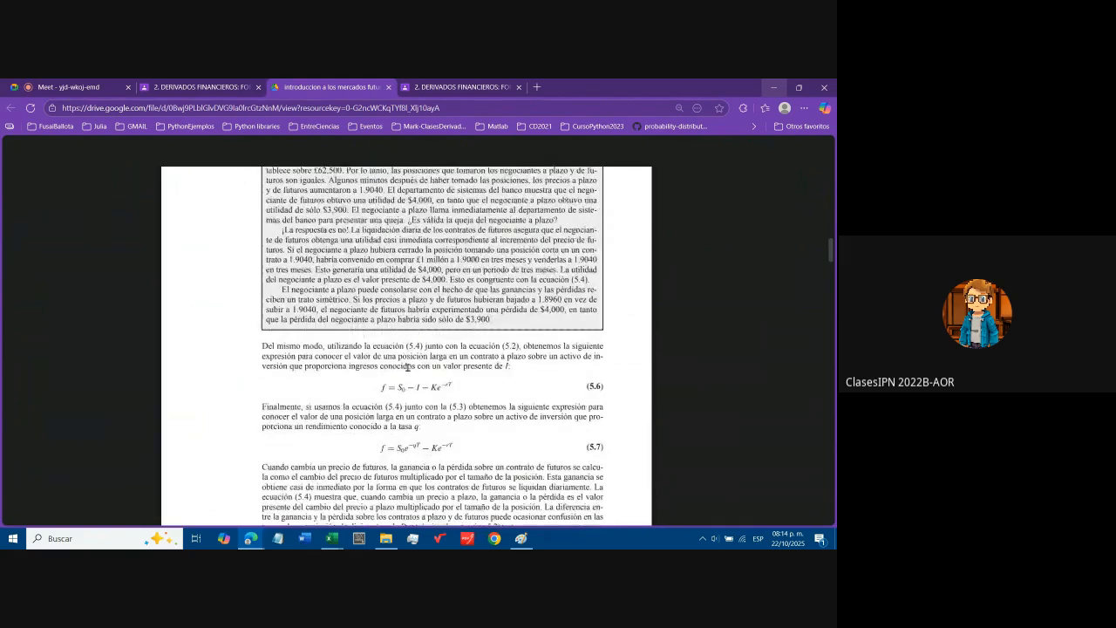
pyautogui.scroll(-2, 411, 372)
pyautogui.scroll(10, 411, 372)
pyautogui.scroll(10, 411, 373)
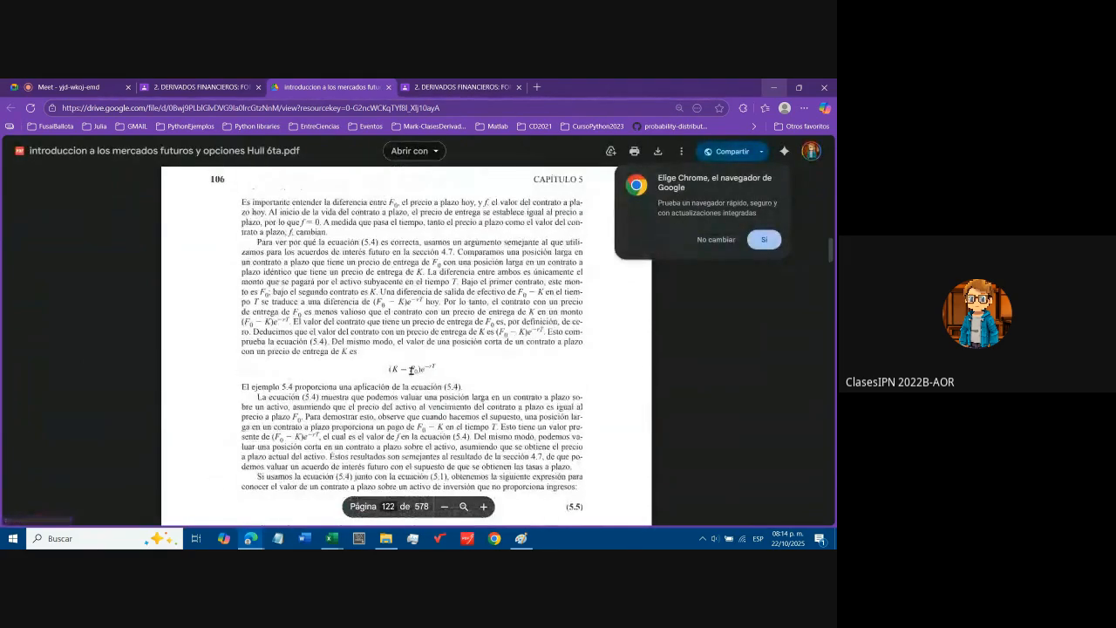
pyautogui.scroll(3, 411, 373)
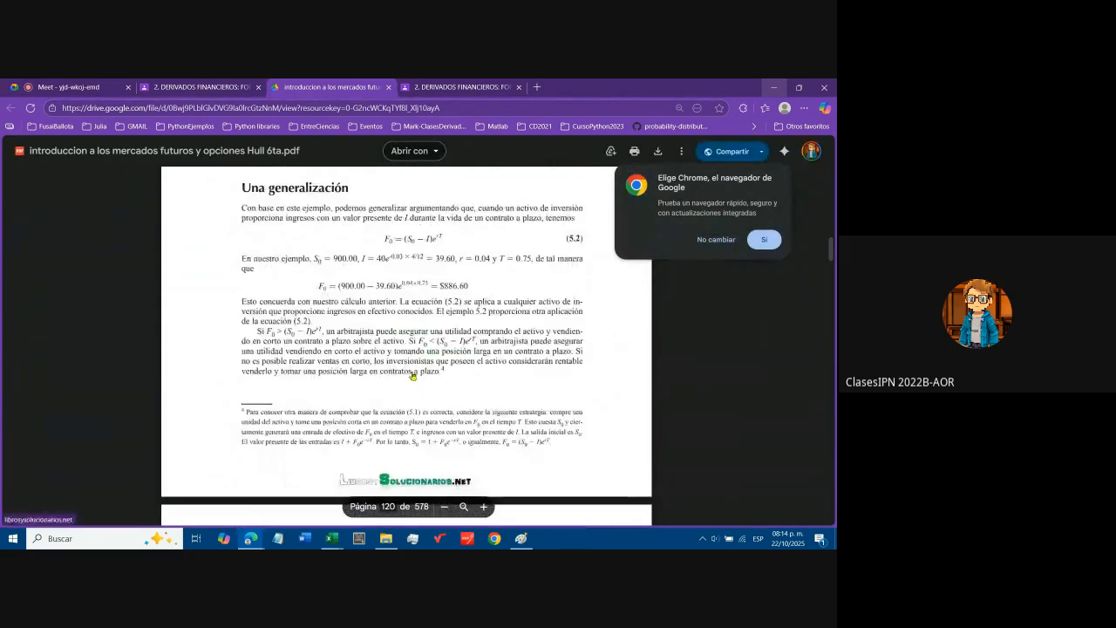
pyautogui.scroll(1, 389, 311)
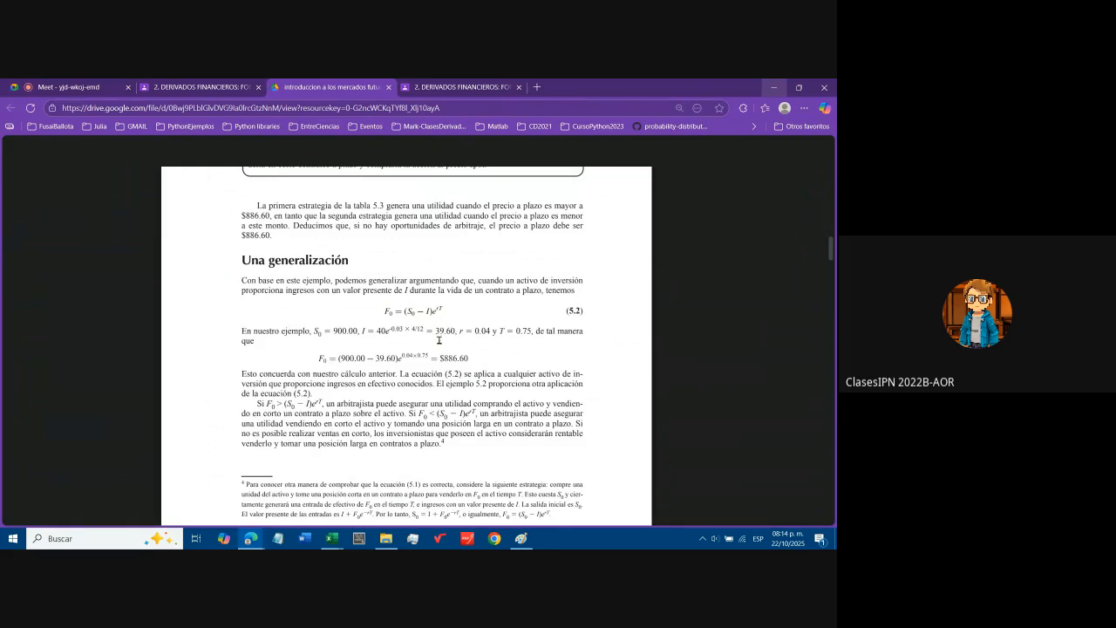
# Return to the Excel workbook Libro1_Solución-2019 and step through the F_K formula in B34 term by term, leaving it intact
pyautogui.moveTo(330, 540)
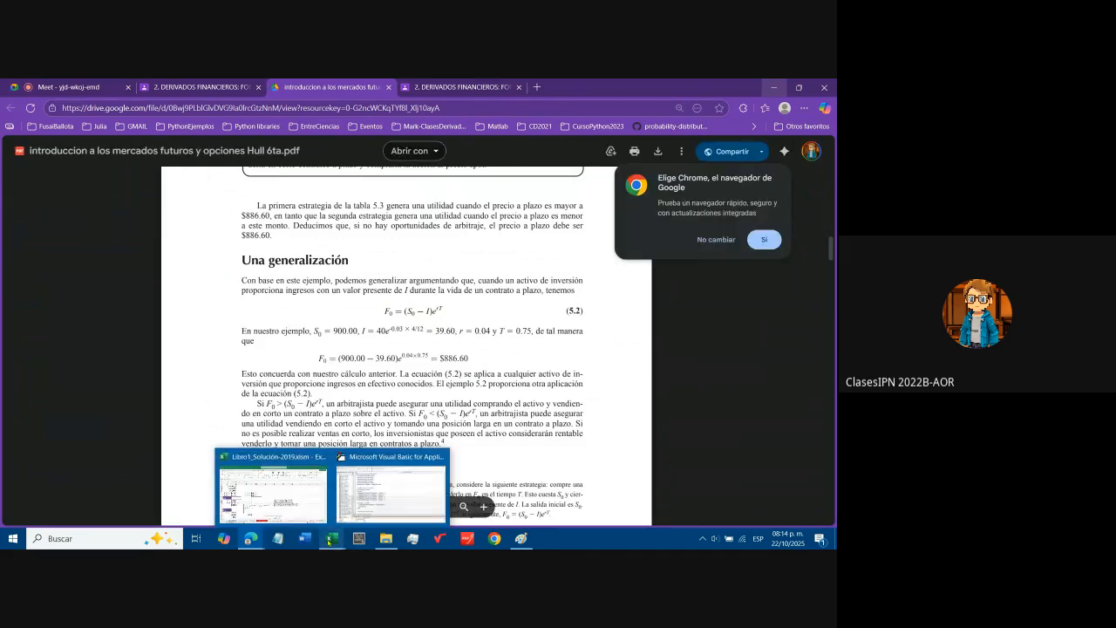
pyautogui.click(262, 492)
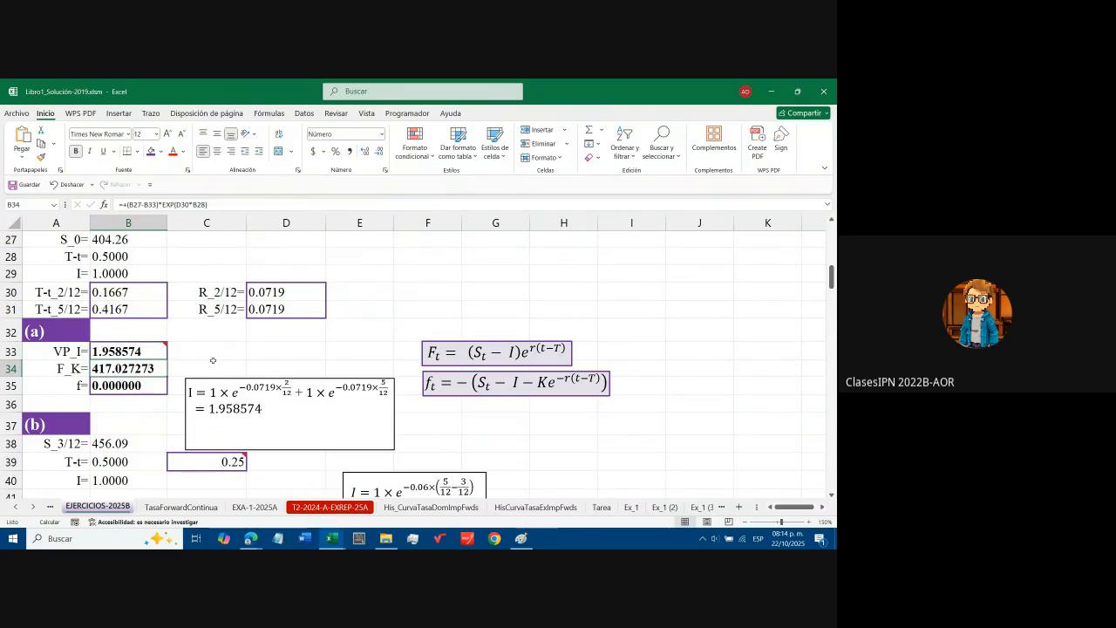
pyautogui.press('F2')
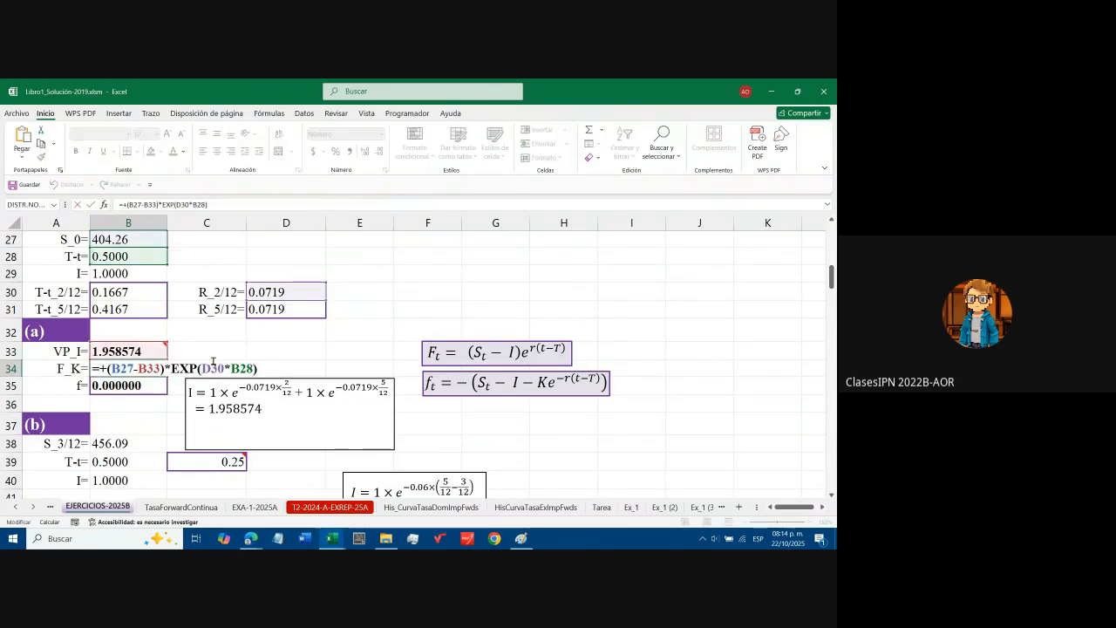
pyautogui.press('Right')
pyautogui.press('Right')
pyautogui.press('Right')
pyautogui.press('Right')
pyautogui.press('Right')
pyautogui.press('Right')
pyautogui.press('Right')
pyautogui.press('Right')
pyautogui.press('Right')
pyautogui.press('Left')
pyautogui.press('Right')
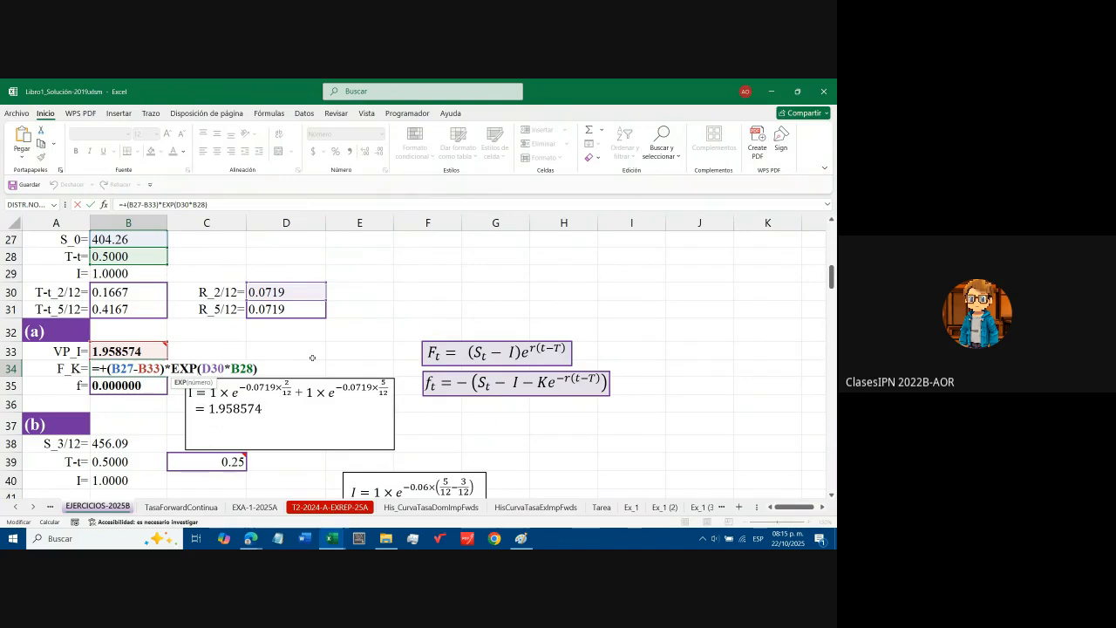
pyautogui.scroll(1, 316, 357)
pyautogui.scroll(-1, 296, 327)
pyautogui.press('Return')
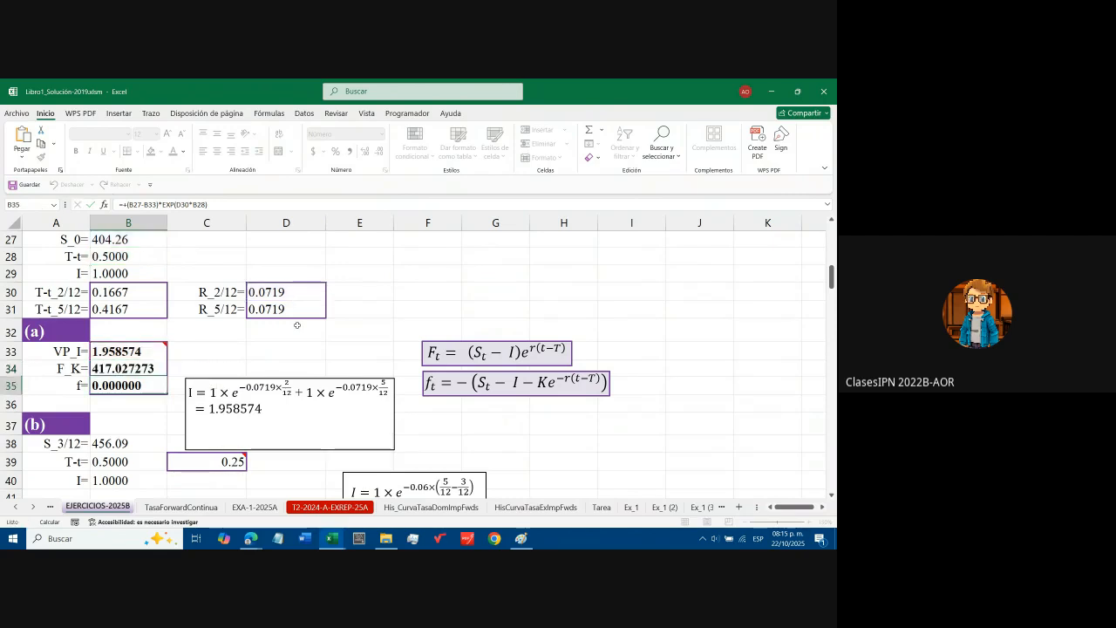
pyautogui.press('Up')
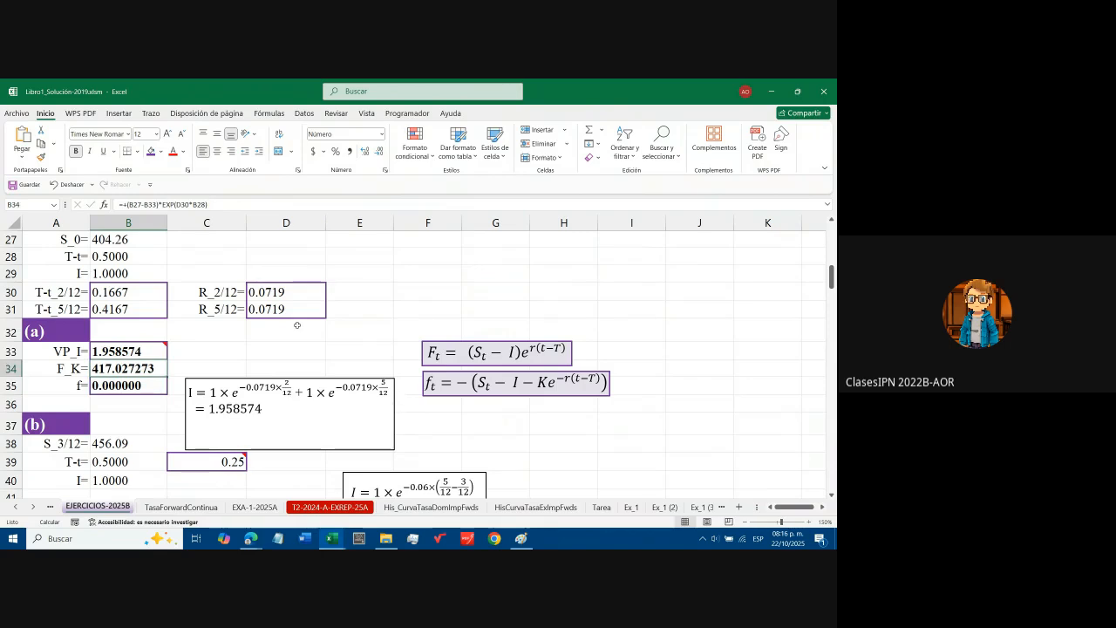
# Show the F_K formula in B34 once more and close it without editing
pyautogui.press('F2')
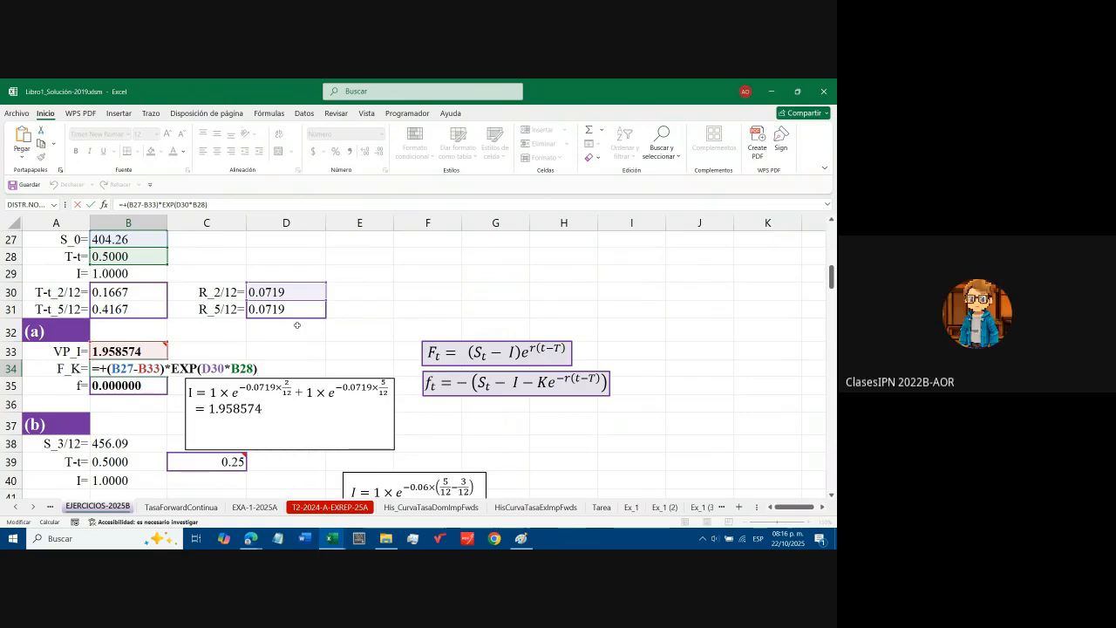
pyautogui.press('Return')
pyautogui.press('Up')
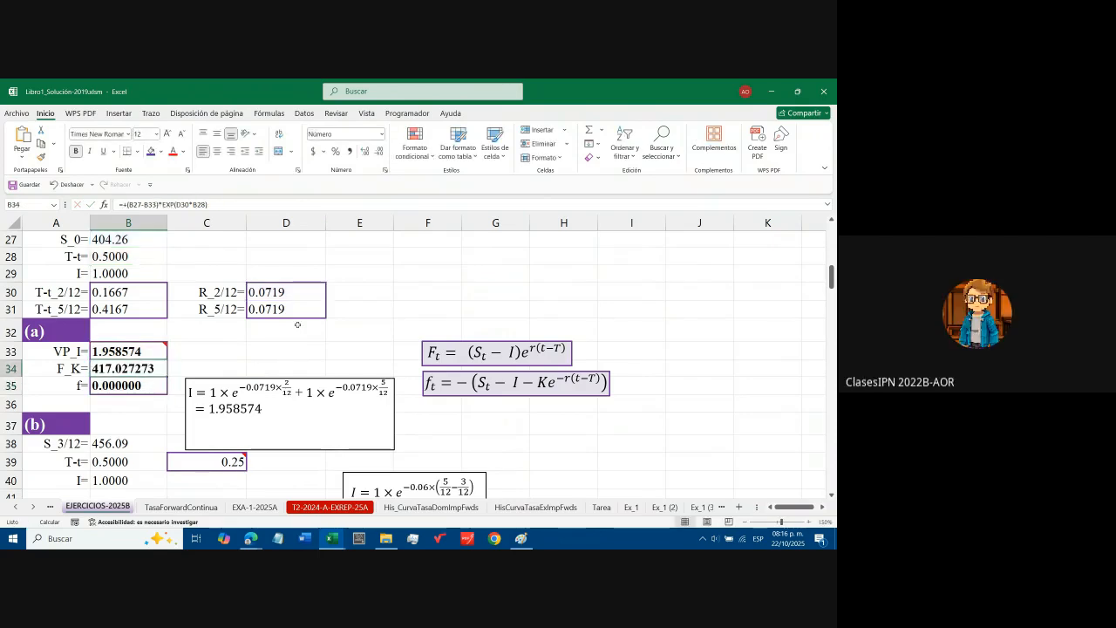
# Revisit the exercise's questions (a) and (b), and highlight f_t and the leading minus sign in the contract value formula box
pyautogui.scroll(4, 298, 324)
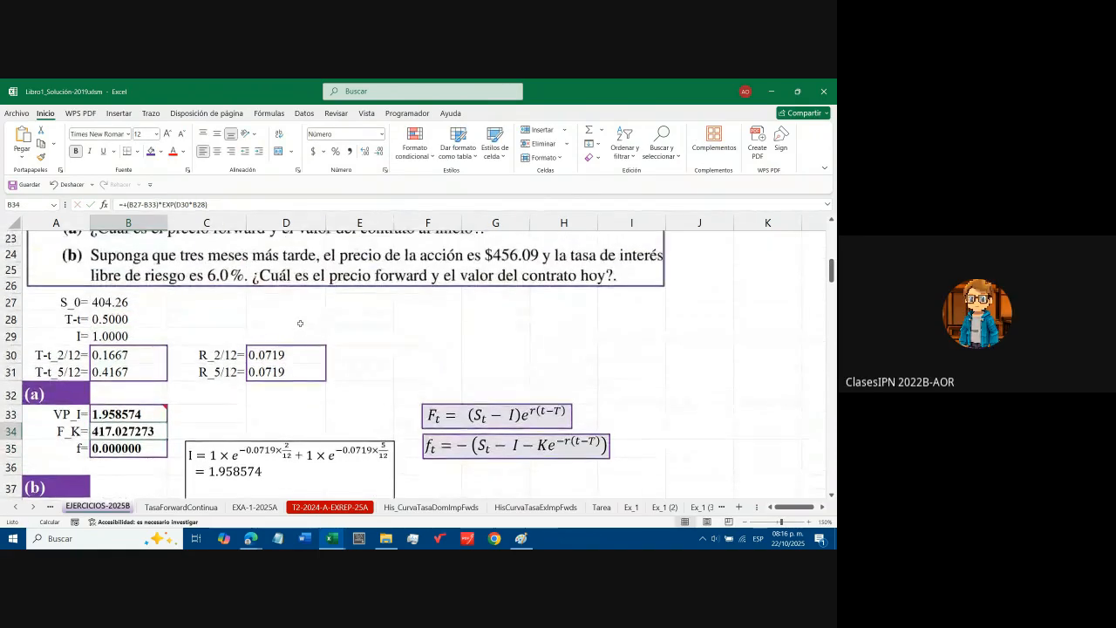
pyautogui.scroll(-1, 219, 352)
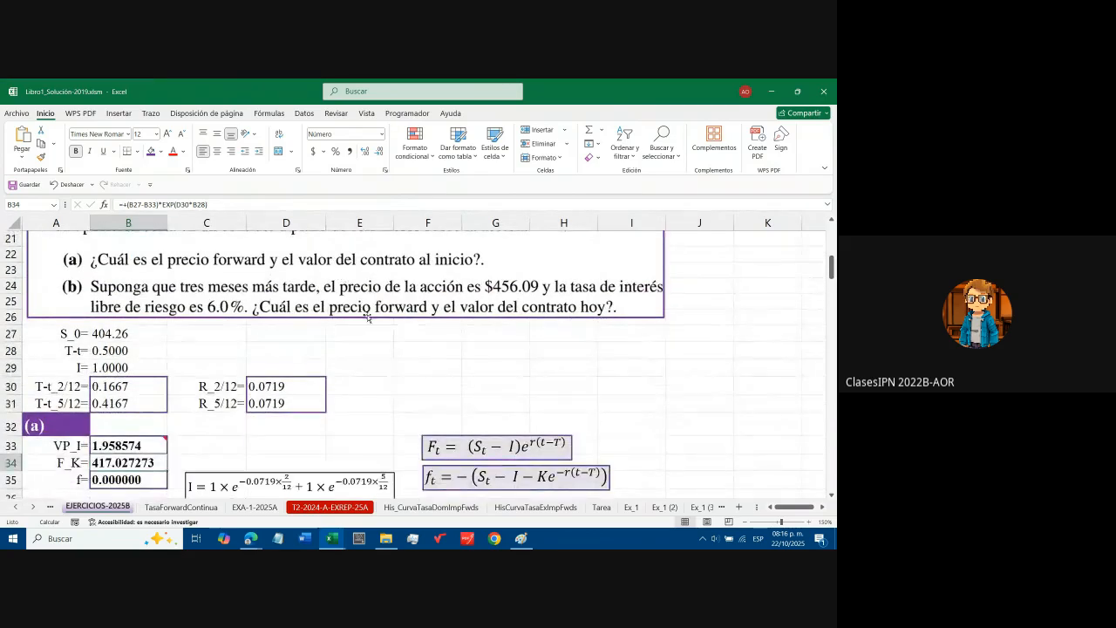
pyautogui.scroll(-1, 459, 317)
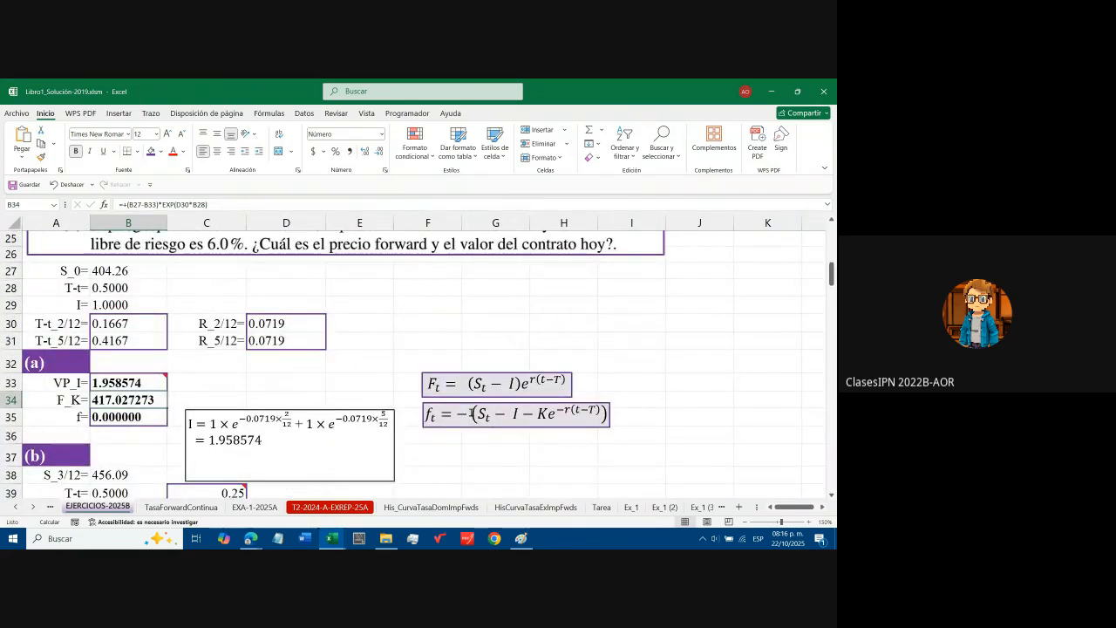
pyautogui.click(429, 415)
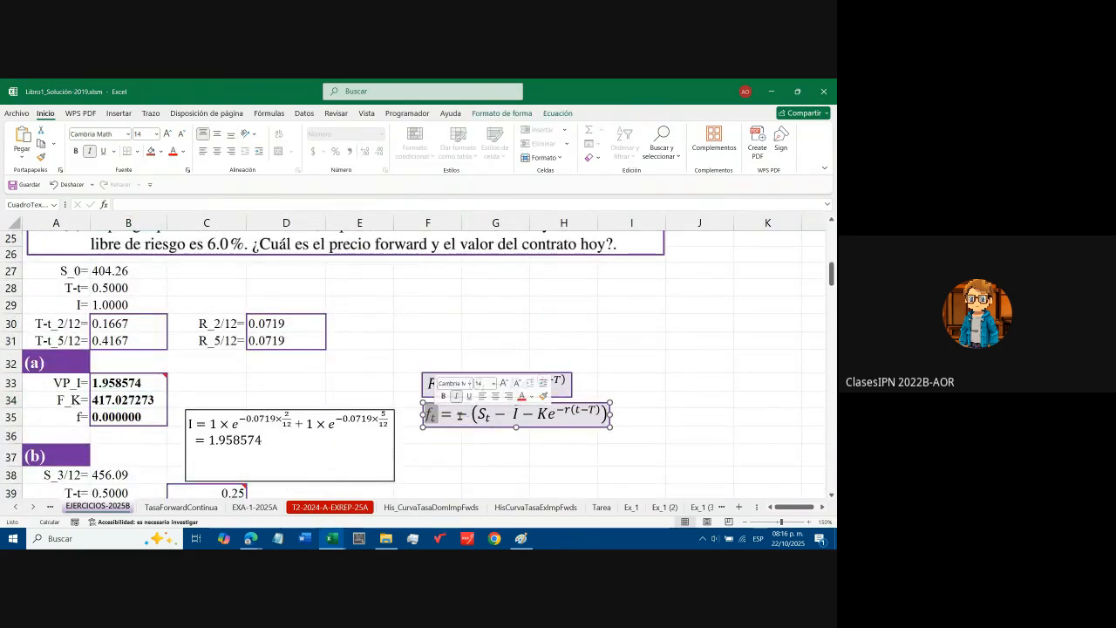
pyautogui.moveTo(457, 417); pyautogui.dragTo(472, 417)
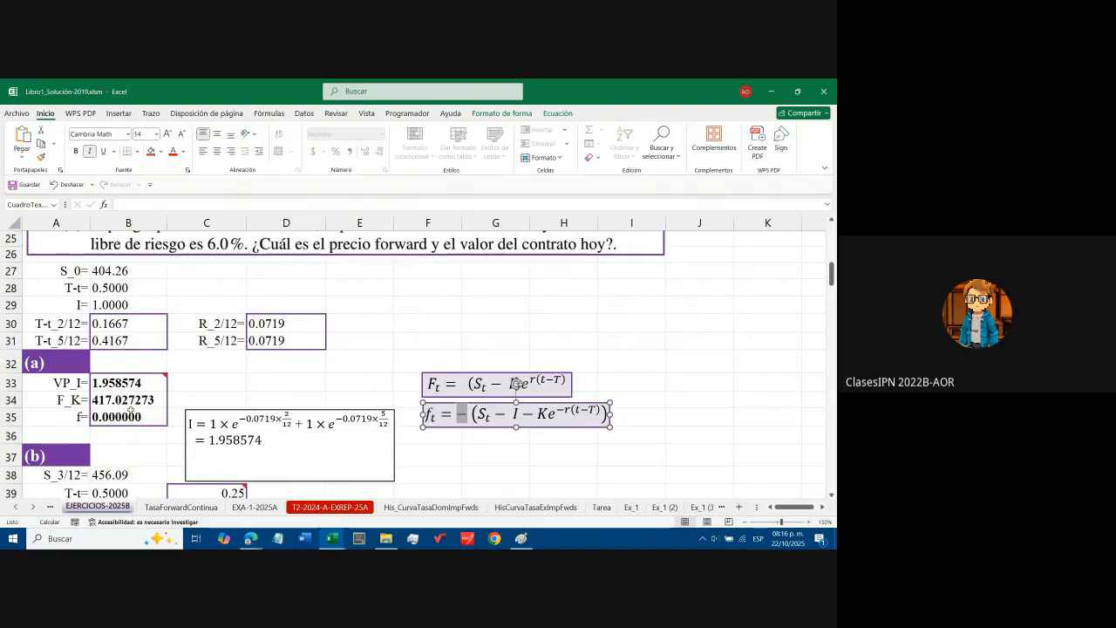
# Step through the contract value formula f in B35 term by term and close it with the formula intact
pyautogui.click(129, 410)
pyautogui.scroll(-1, 287, 367)
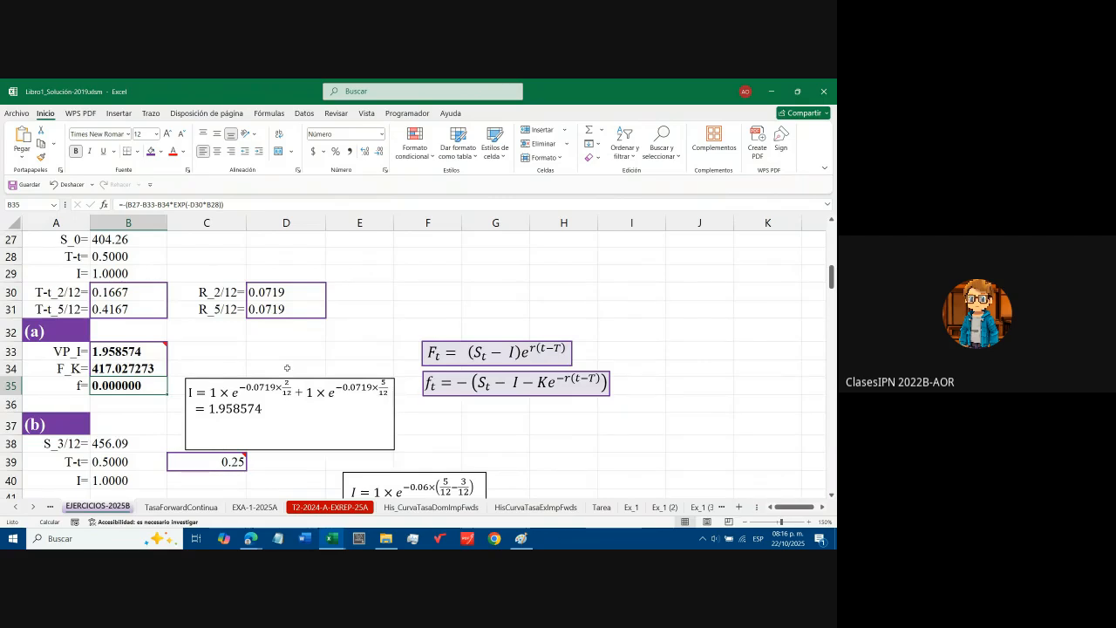
pyautogui.press('F2')
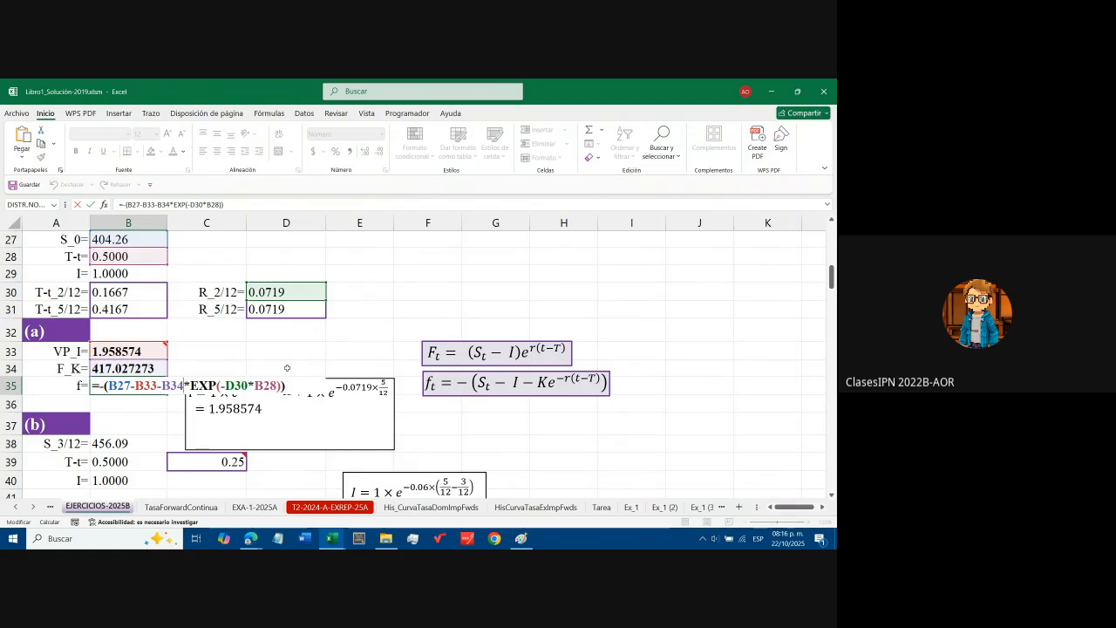
pyautogui.press('Right')
pyautogui.press('Right')
pyautogui.press('Right')
pyautogui.press('Right')
pyautogui.press('Right')
pyautogui.press('Right')
pyautogui.press('Right')
pyautogui.press('Right')
pyautogui.press('Right')
pyautogui.press('Right')
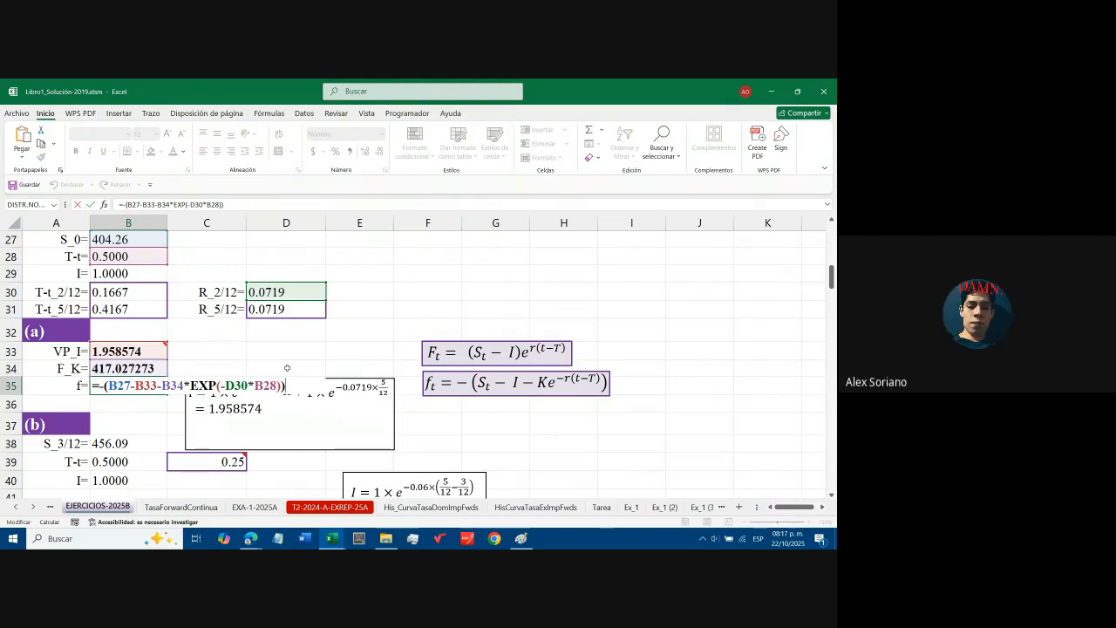
pyautogui.hotkey('ctrl', 'Return')
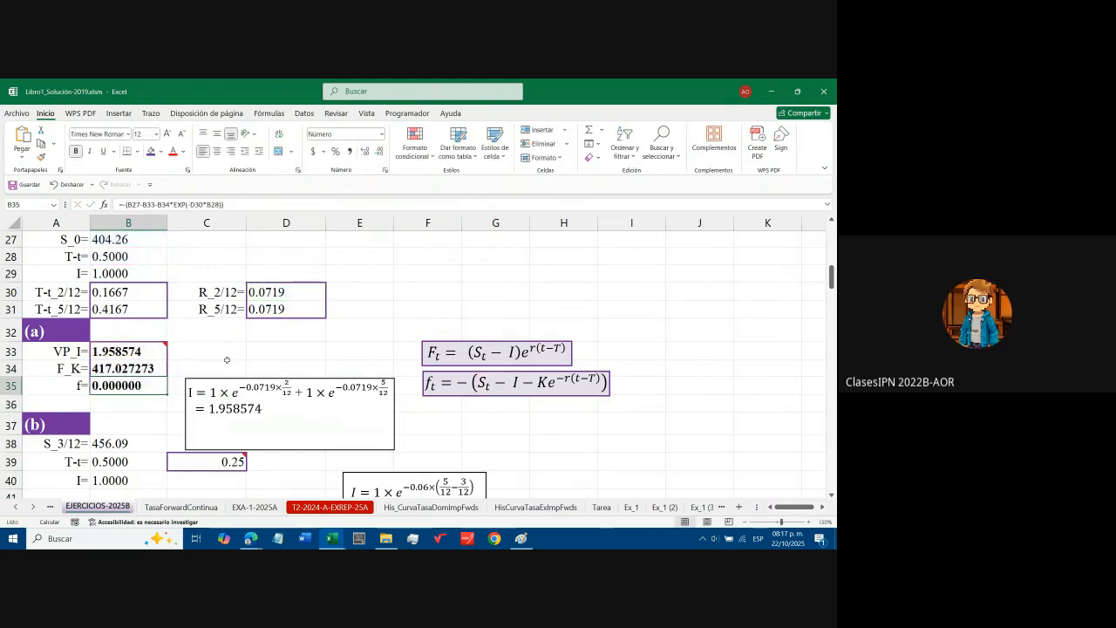
# Review question (b) of the exercise and place the Paint timeline sketch beside its data, showing the full timeline with both dividends
pyautogui.scroll(3, 232, 356)
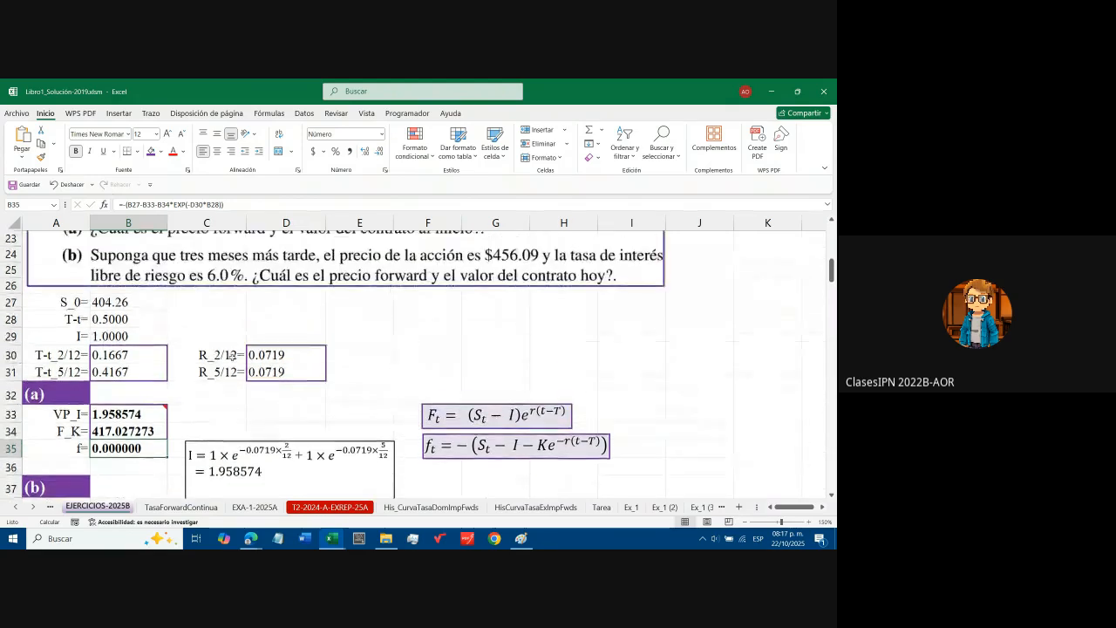
pyautogui.scroll(-1, 236, 365)
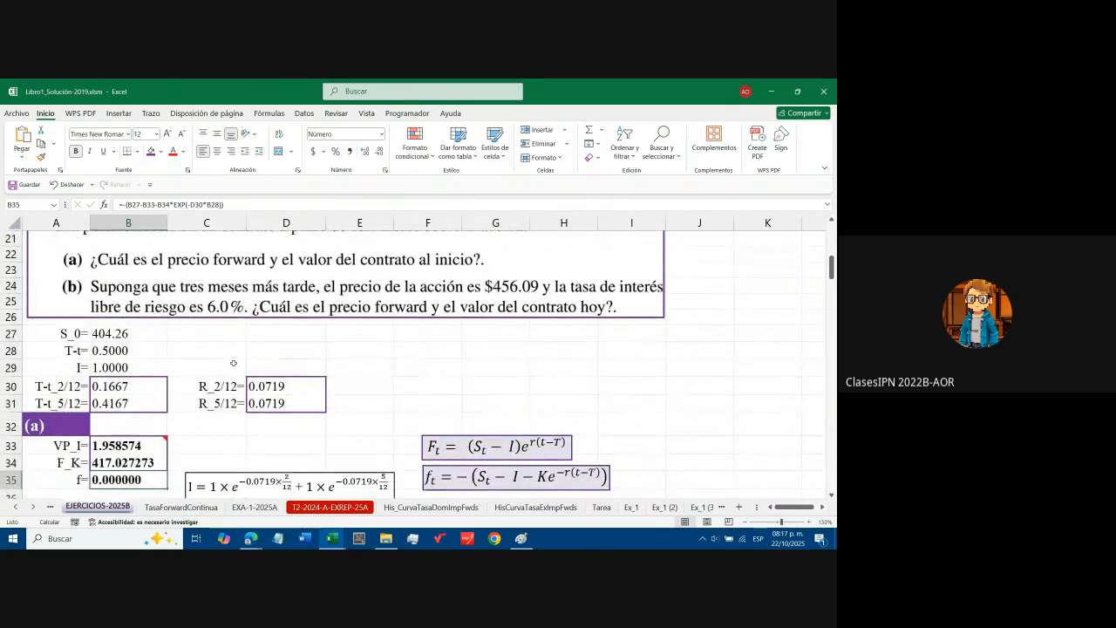
pyautogui.click(520, 538)
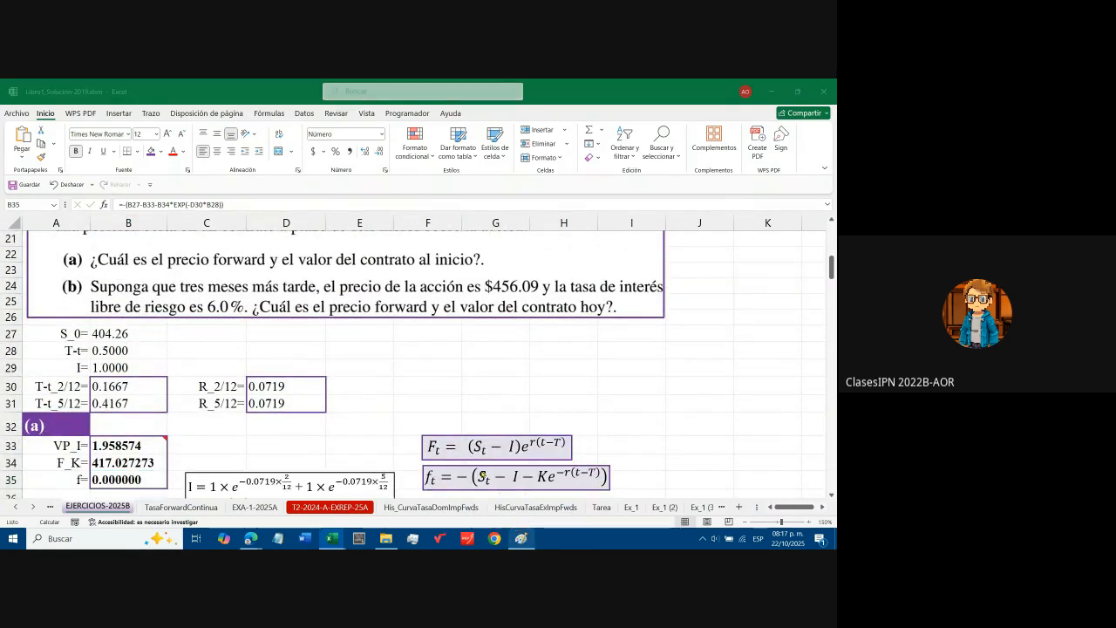
pyautogui.moveTo(573, 194)
pyautogui.mouseDown()
pyautogui.moveTo(649, 168)
pyautogui.moveTo(562, 169)
pyautogui.moveTo(402, 336)
pyautogui.moveTo(455, 252)
pyautogui.mouseUp()
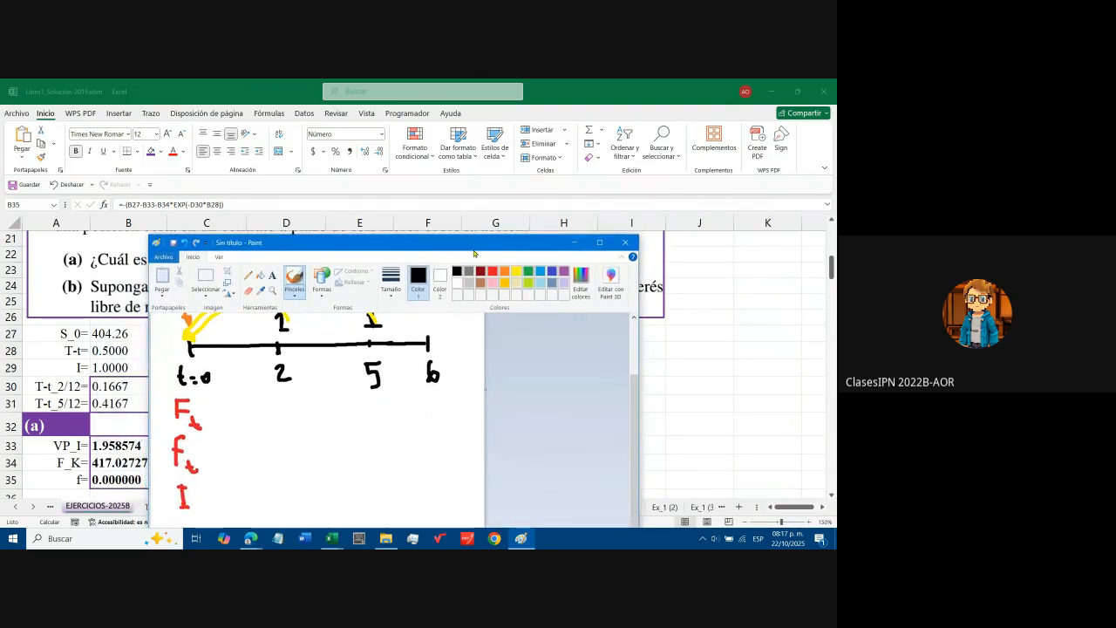
pyautogui.scroll(2, 415, 334)
pyautogui.moveTo(387, 250); pyautogui.dragTo(537, 178)
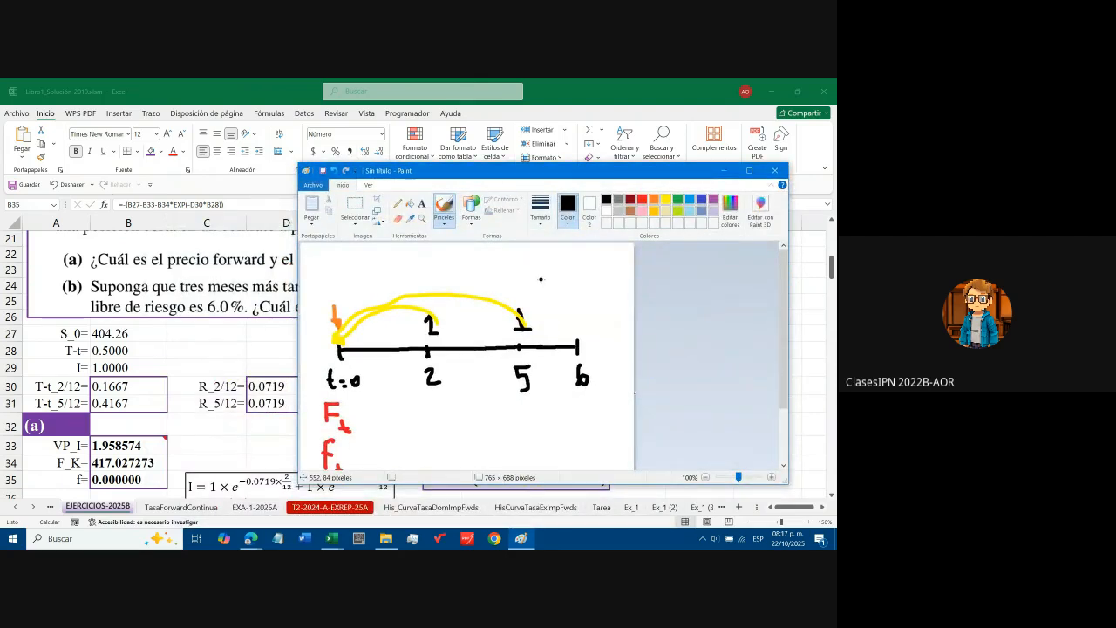
# Add a black tick labelled 3 between 2 and 5 on the Paint timeline and mark it with an orange arrow above
pyautogui.moveTo(477, 174)
pyautogui.mouseDown()
pyautogui.moveTo(457, 353)
pyautogui.moveTo(437, 179)
pyautogui.mouseUp()
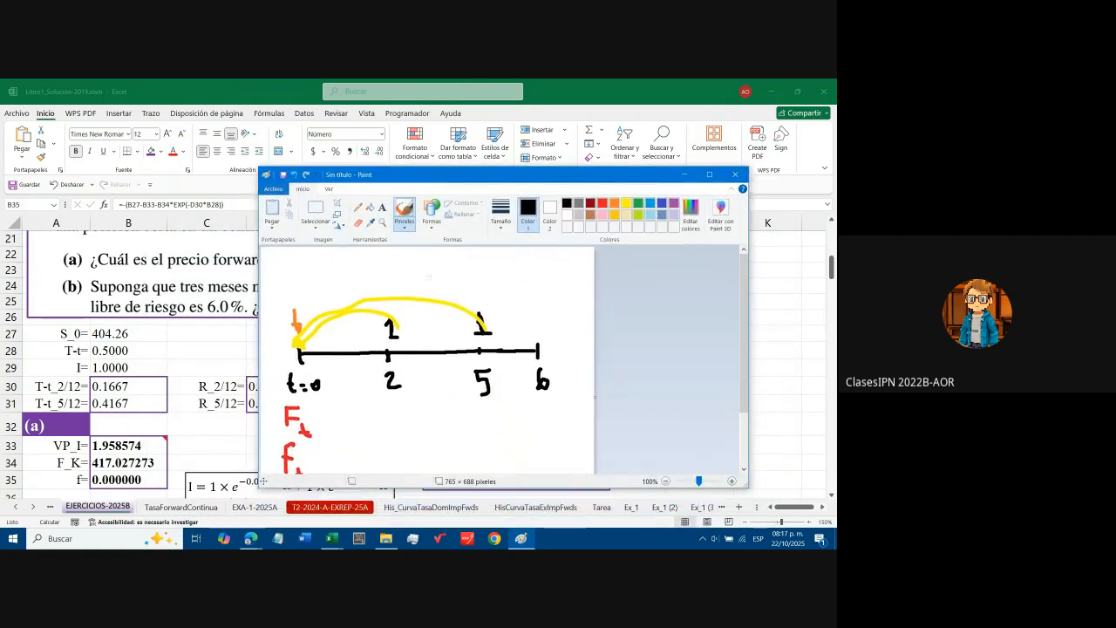
pyautogui.scroll(-2, 397, 371)
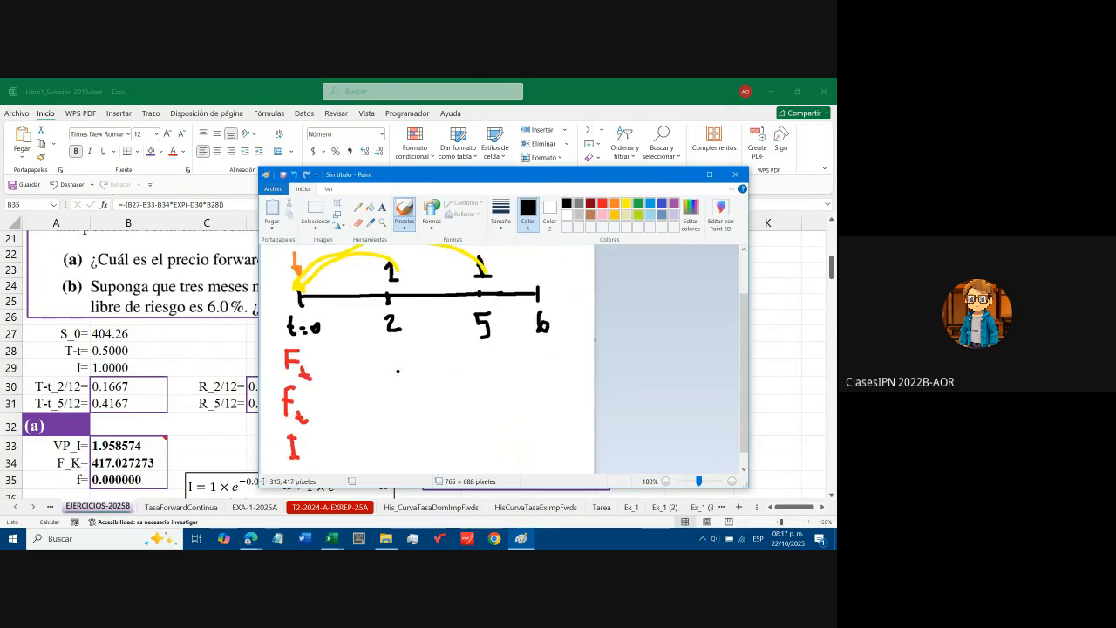
pyautogui.scroll(2, 410, 366)
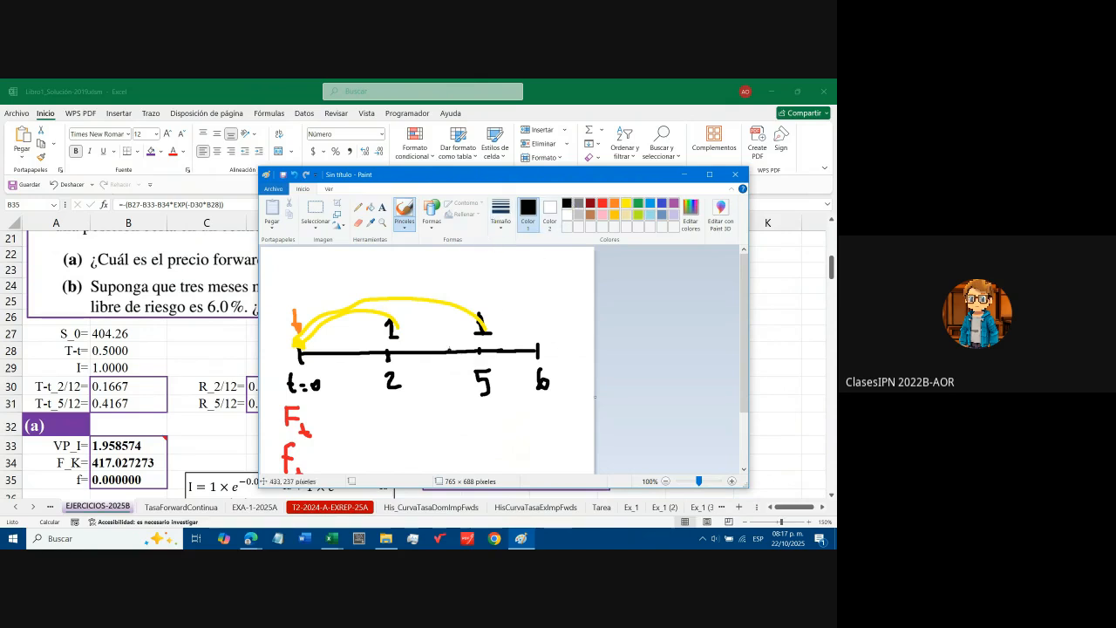
pyautogui.moveTo(433, 345)
pyautogui.mouseDown()
pyautogui.moveTo(440, 389)
pyautogui.moveTo(431, 398)
pyautogui.mouseUp()
pyautogui.click(615, 203)
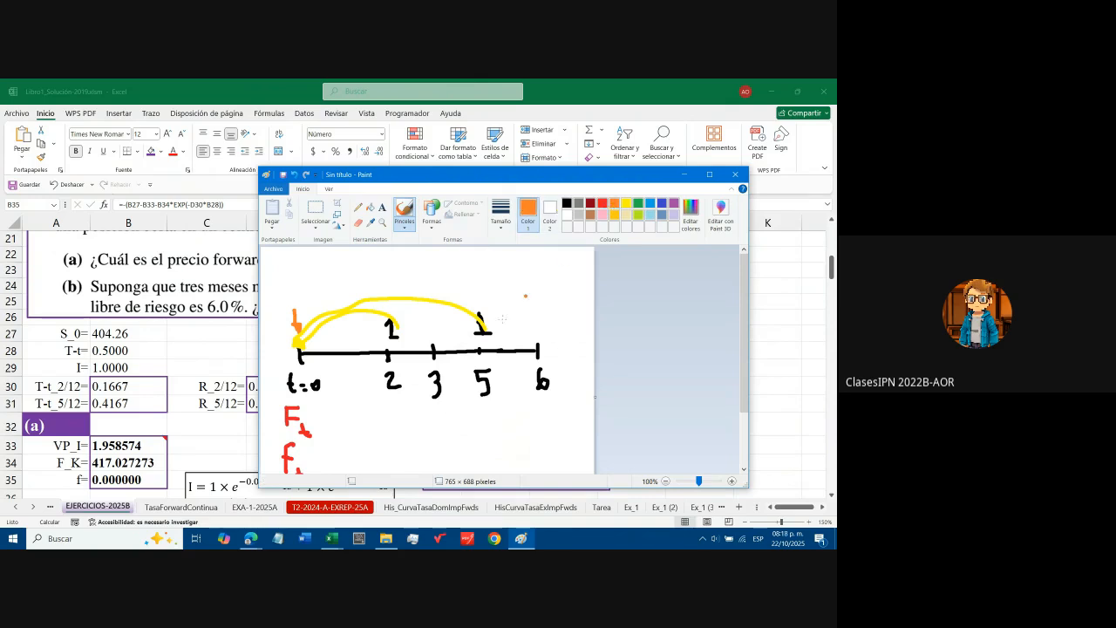
pyautogui.moveTo(434, 319); pyautogui.dragTo(437, 340)
pyautogui.click(448, 352)
# Draw a blue arrow from the dividend at 5 back to 3, and write I, F_t and f_t in blue below the 3
pyautogui.click(647, 204)
pyautogui.moveTo(498, 335)
pyautogui.mouseDown()
pyautogui.moveTo(448, 320)
pyautogui.moveTo(431, 328)
pyautogui.mouseUp()
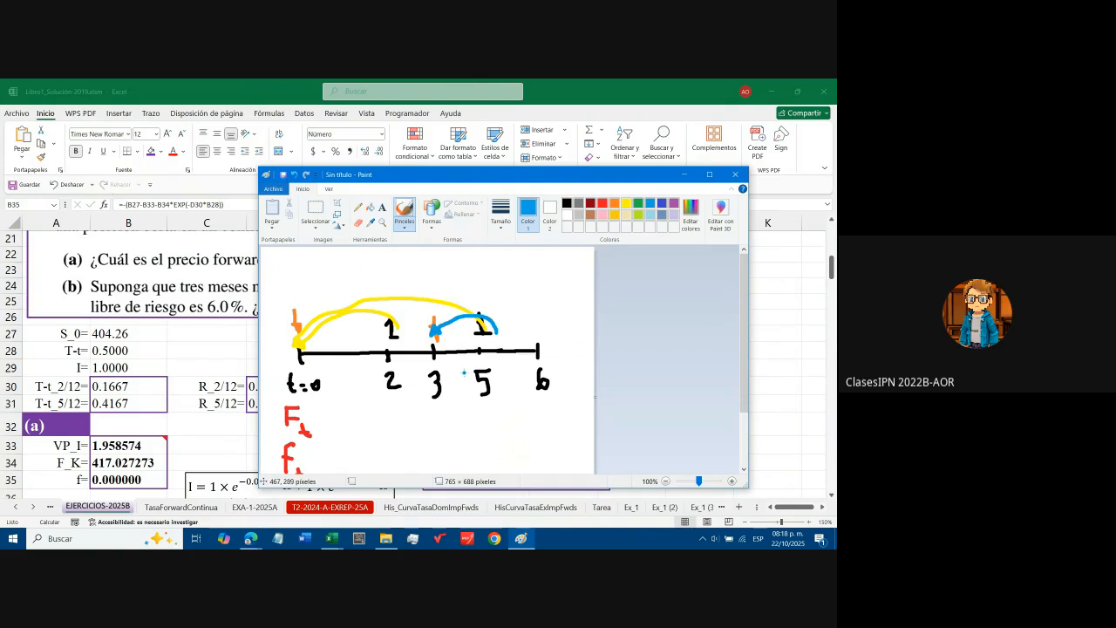
pyautogui.scroll(-1, 456, 381)
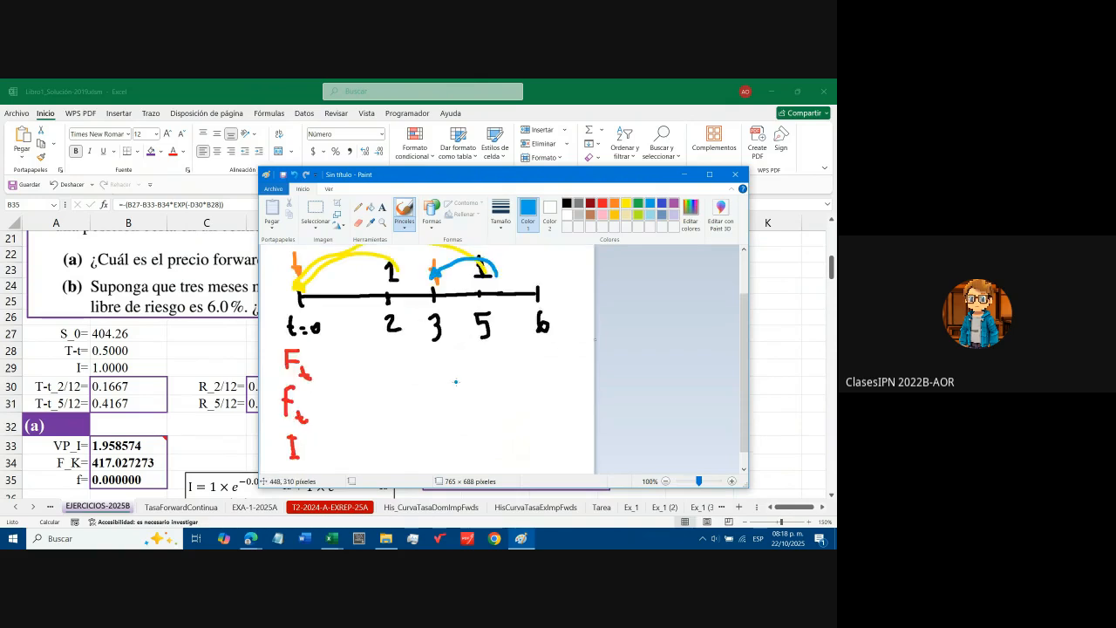
pyautogui.moveTo(434, 350)
pyautogui.mouseDown()
pyautogui.moveTo(437, 398)
pyautogui.moveTo(446, 381)
pyautogui.moveTo(454, 408)
pyautogui.moveTo(434, 445)
pyautogui.moveTo(441, 427)
pyautogui.mouseUp()
pyautogui.moveTo(445, 434); pyautogui.dragTo(453, 449)
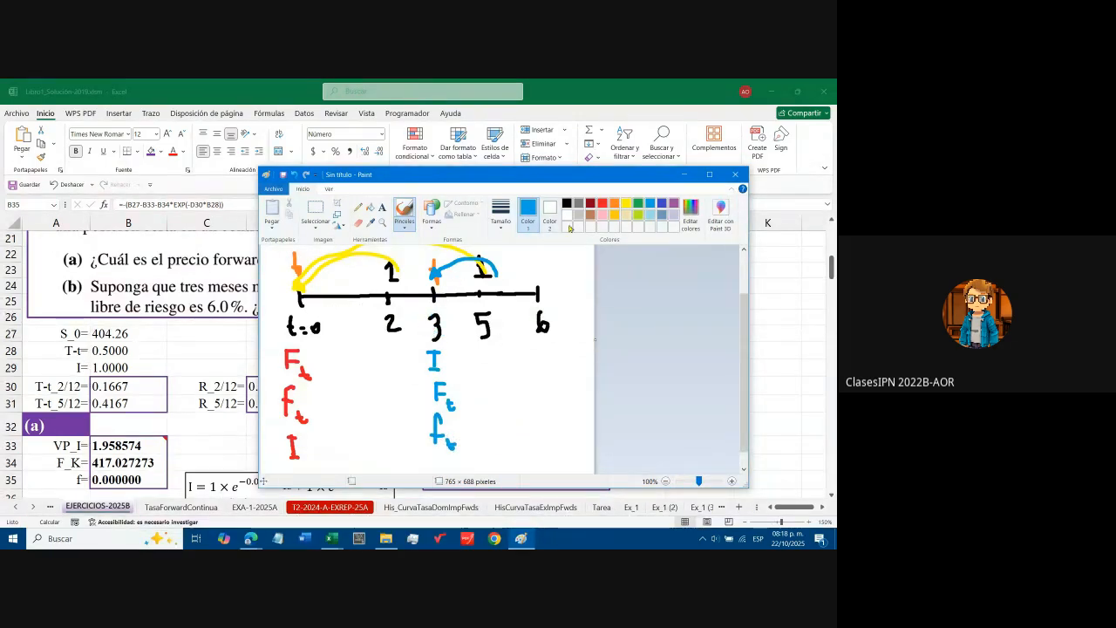
# Mark the elapsed period from t=0 to 3 with a lime green line along the timeline labels, and return to the Excel exercise
pyautogui.click(627, 204)
pyautogui.click(637, 215)
pyautogui.moveTo(292, 312)
pyautogui.mouseDown()
pyautogui.moveTo(334, 326)
pyautogui.moveTo(442, 324)
pyautogui.mouseUp()
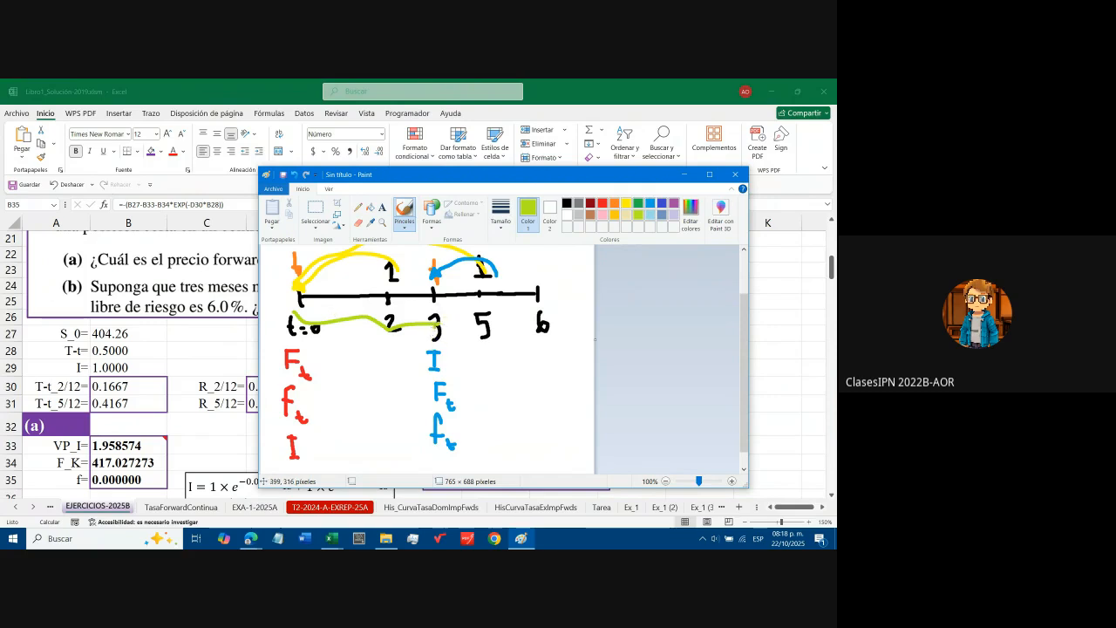
pyautogui.click(683, 174)
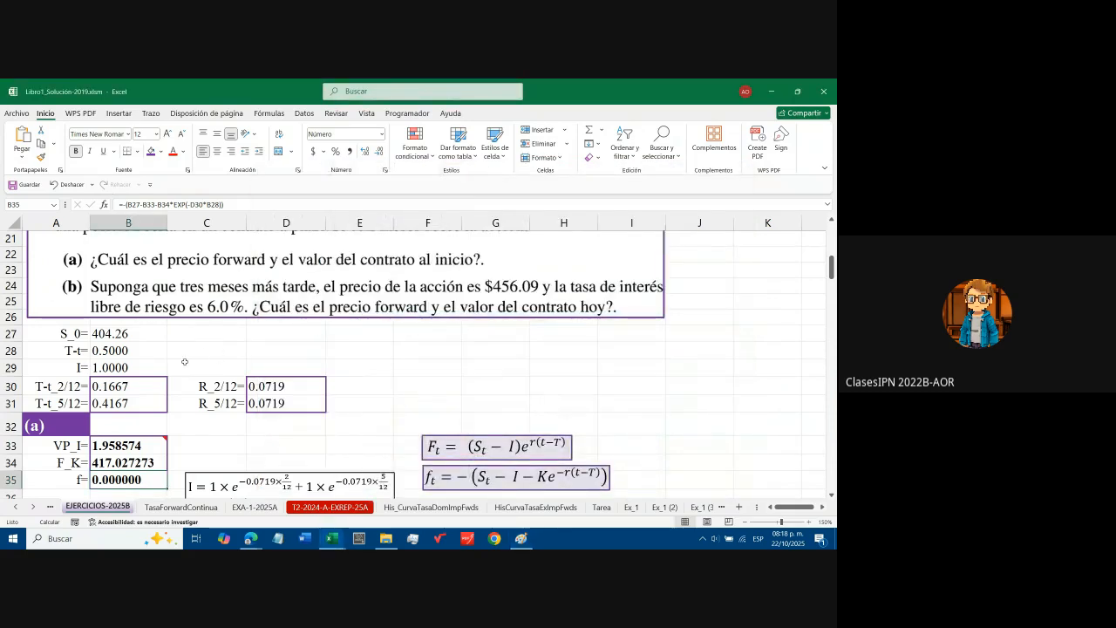
# Go to part (b)'s stock price S_3/12 in B38 and compare it with the exercise statement and part (a) data
pyautogui.scroll(-2, 242, 362)
pyautogui.scroll(-2, 207, 350)
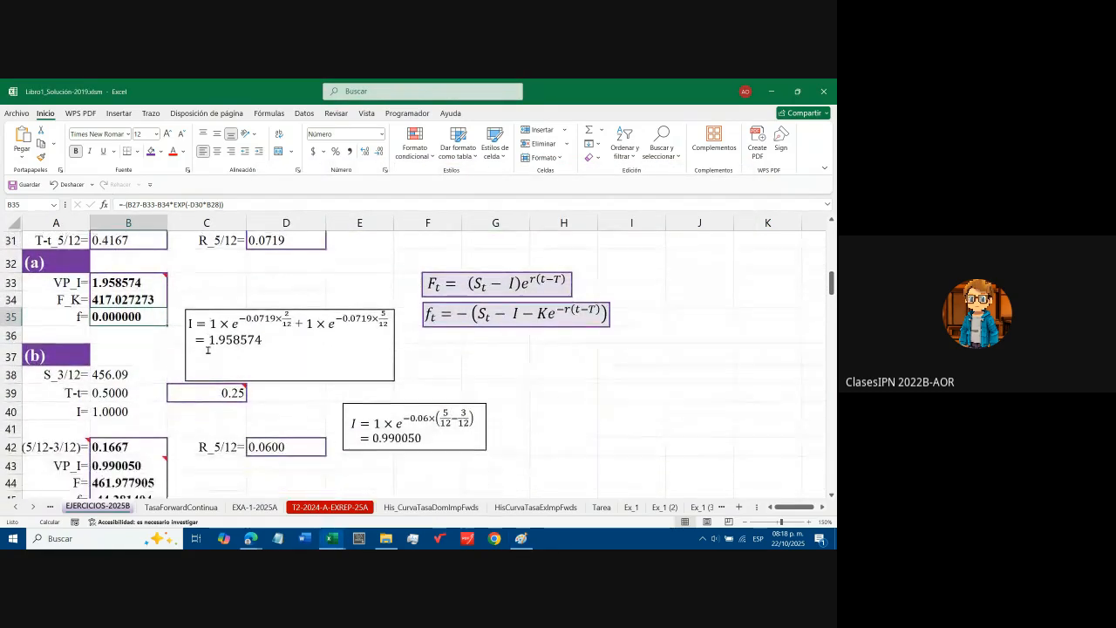
pyautogui.click(121, 335)
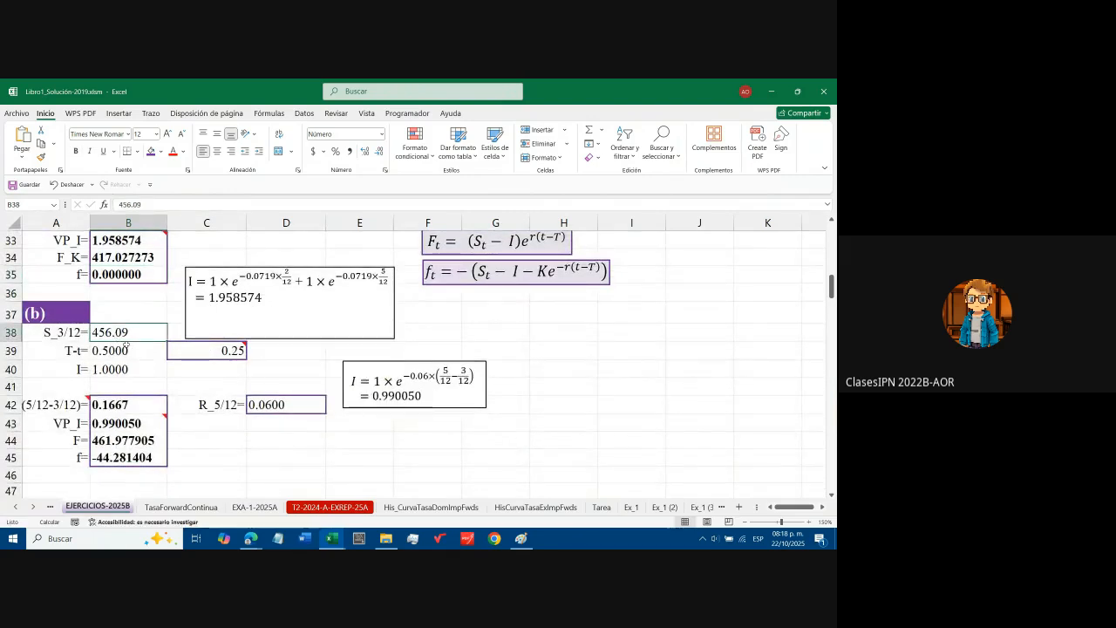
pyautogui.scroll(4, 158, 332)
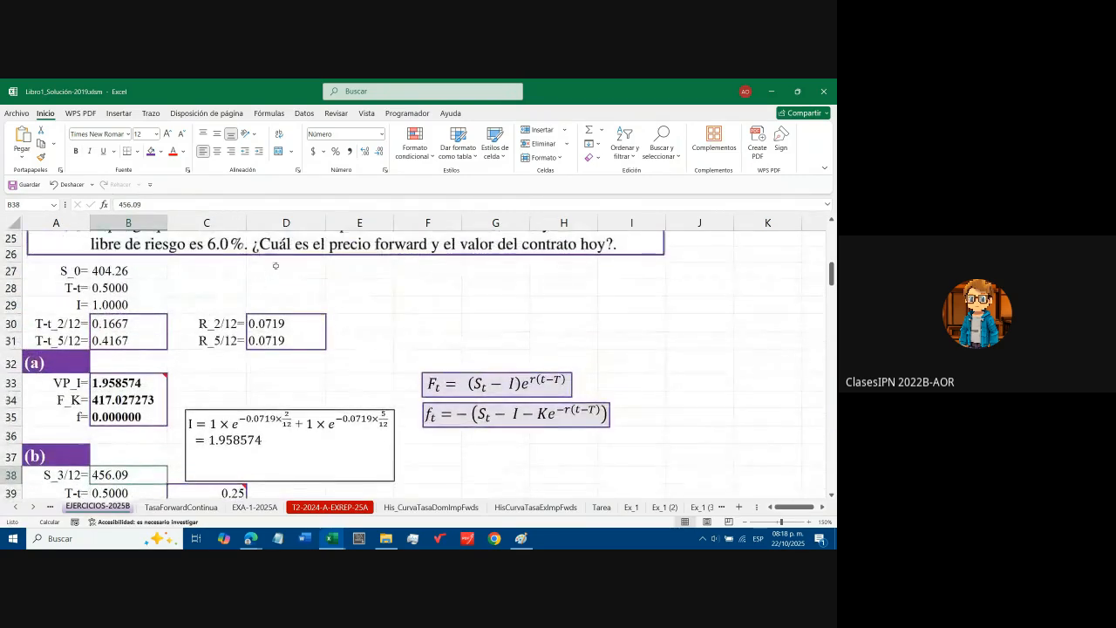
pyautogui.scroll(-3, 273, 361)
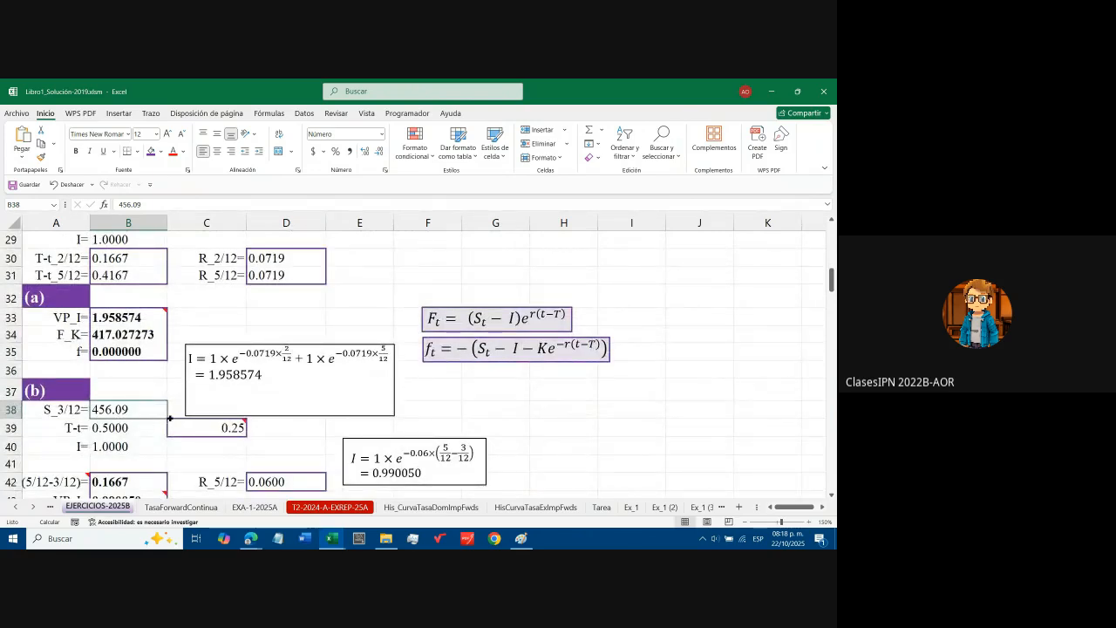
pyautogui.scroll(-1, 167, 421)
# Show the original term T-t formula in B39 and the dividend I in B40, closing both without editing
pyautogui.press('Down')
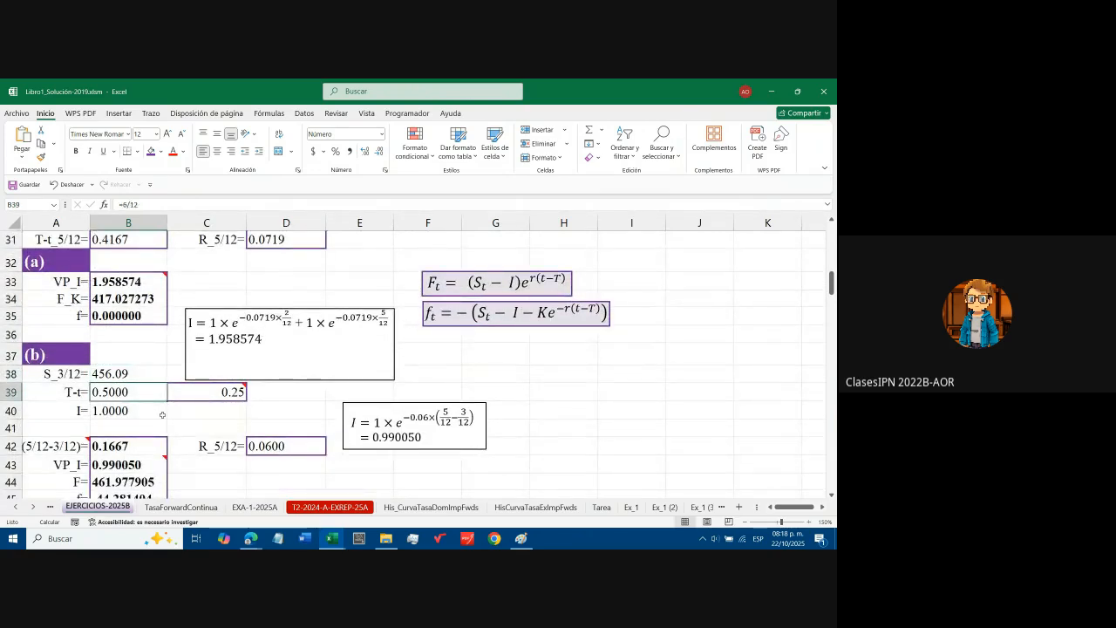
pyautogui.press('F2')
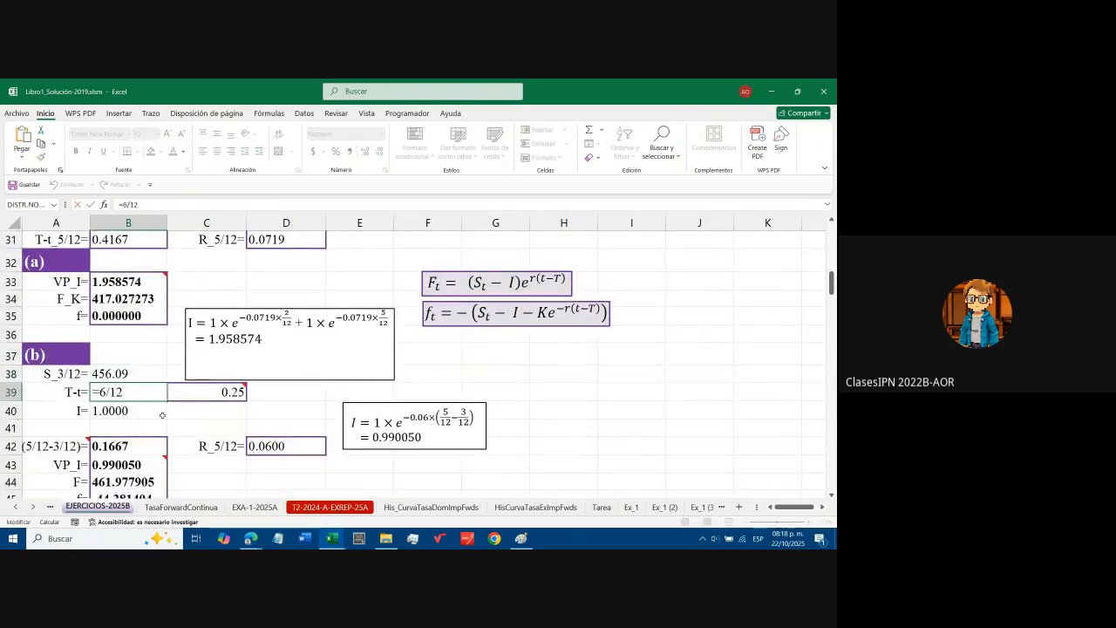
pyautogui.press('Return')
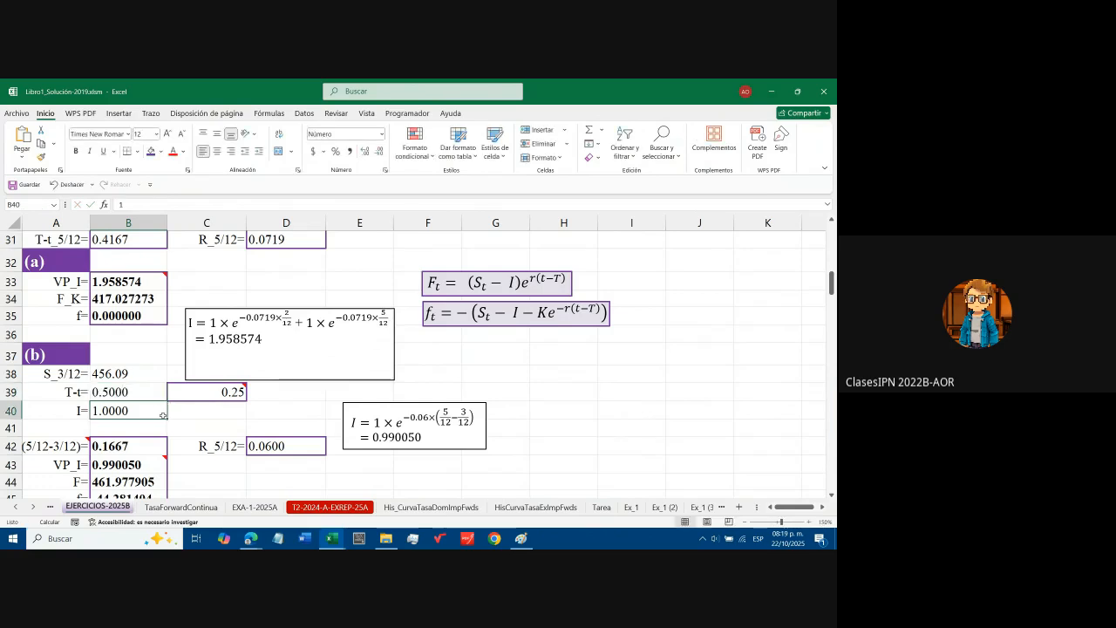
pyautogui.press('F2')
pyautogui.press('Escape')
# Show the remaining term formula in C39, check it against the data above, and close it with the formula intact
pyautogui.press('Up')
pyautogui.press('Right')
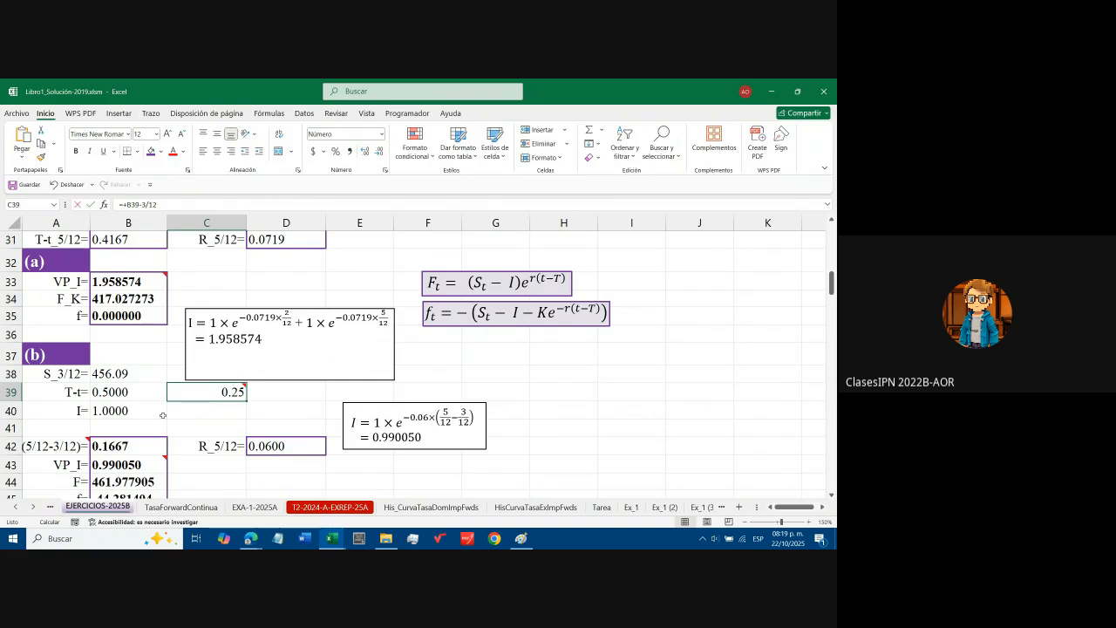
pyautogui.press('F2')
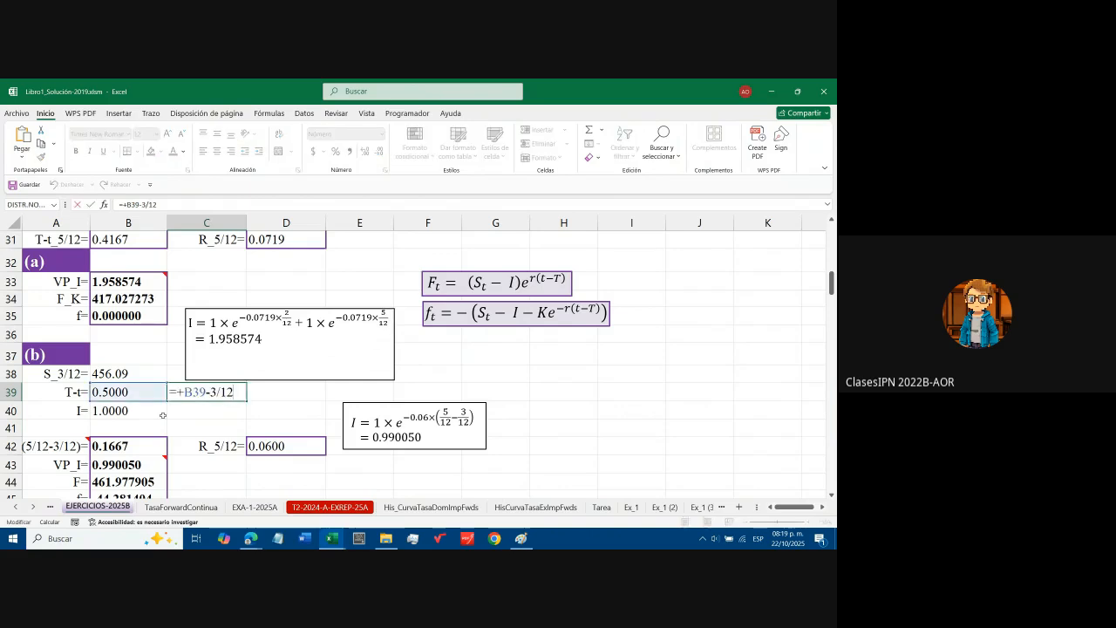
pyautogui.scroll(2, 174, 416)
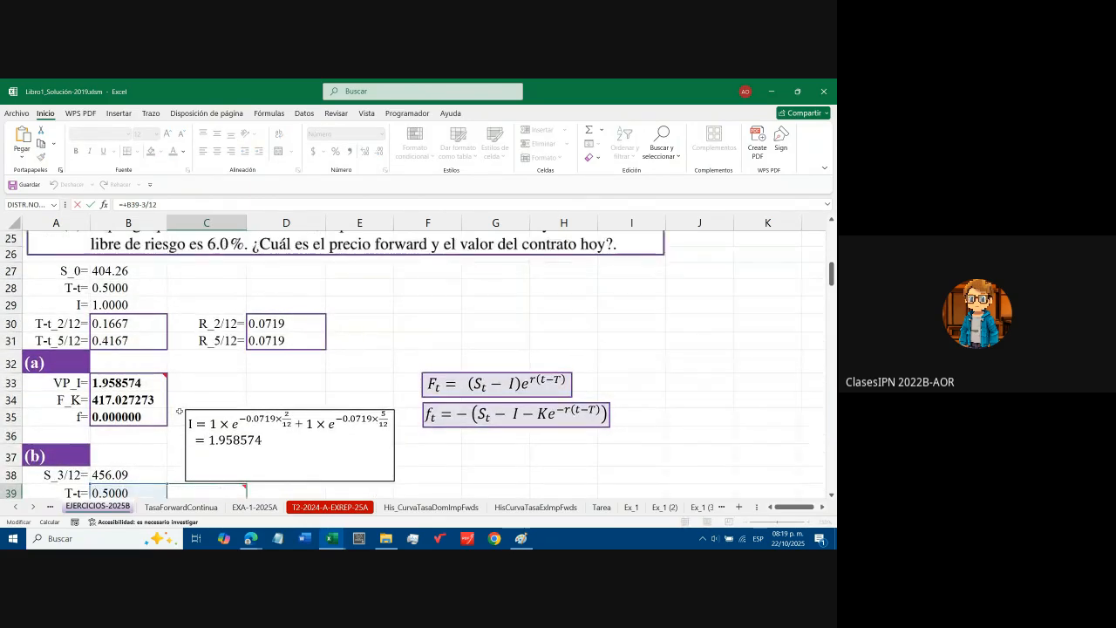
pyautogui.scroll(-1, 178, 411)
pyautogui.scroll(-1, 259, 445)
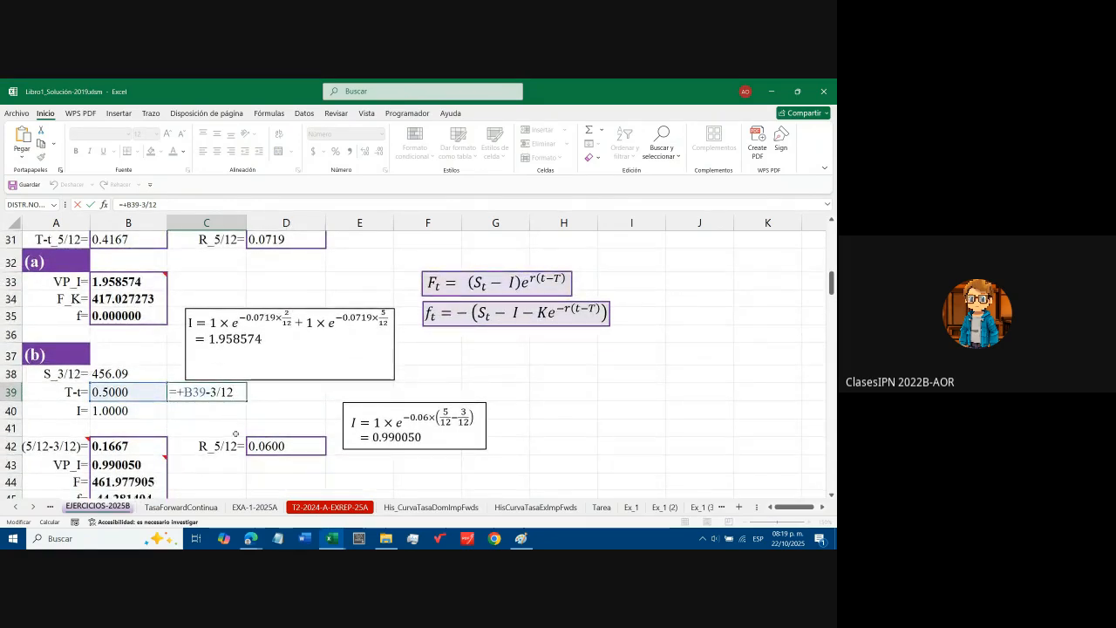
pyautogui.hotkey('ctrl', 'Return')
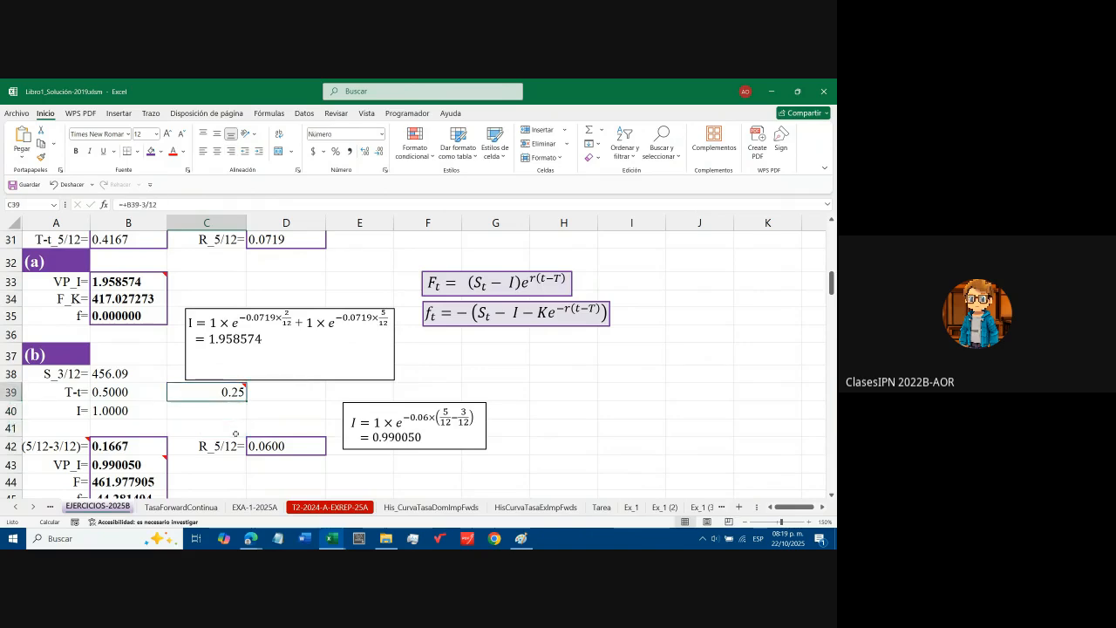
# Show the C39 formula once more without editing and read the cell's note about the new term
pyautogui.press('F2')
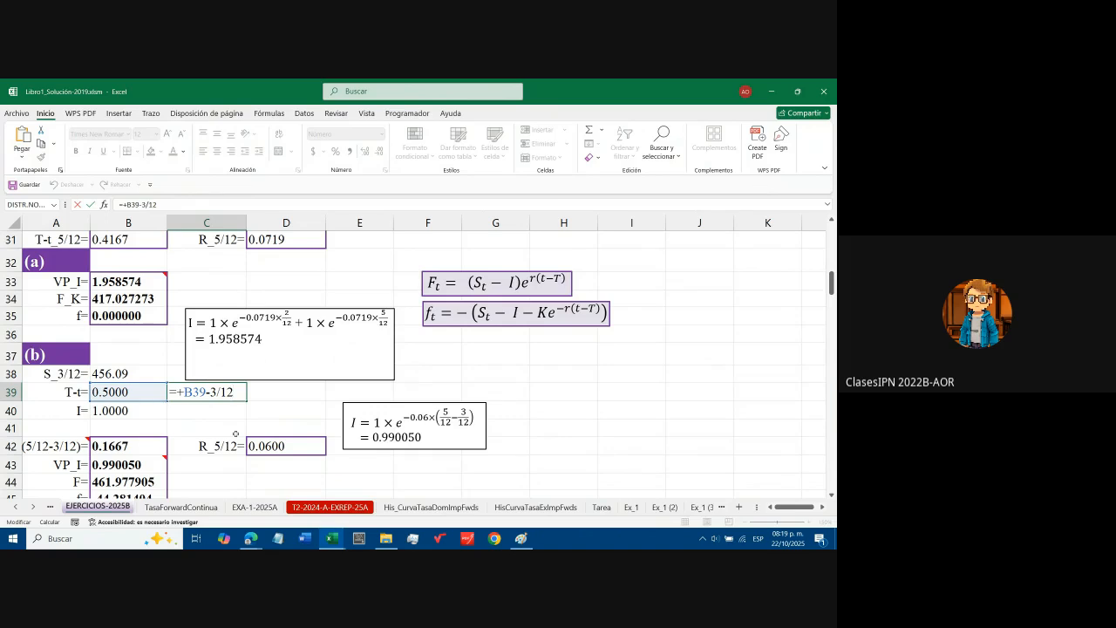
pyautogui.hotkey('ctrl', 'Return')
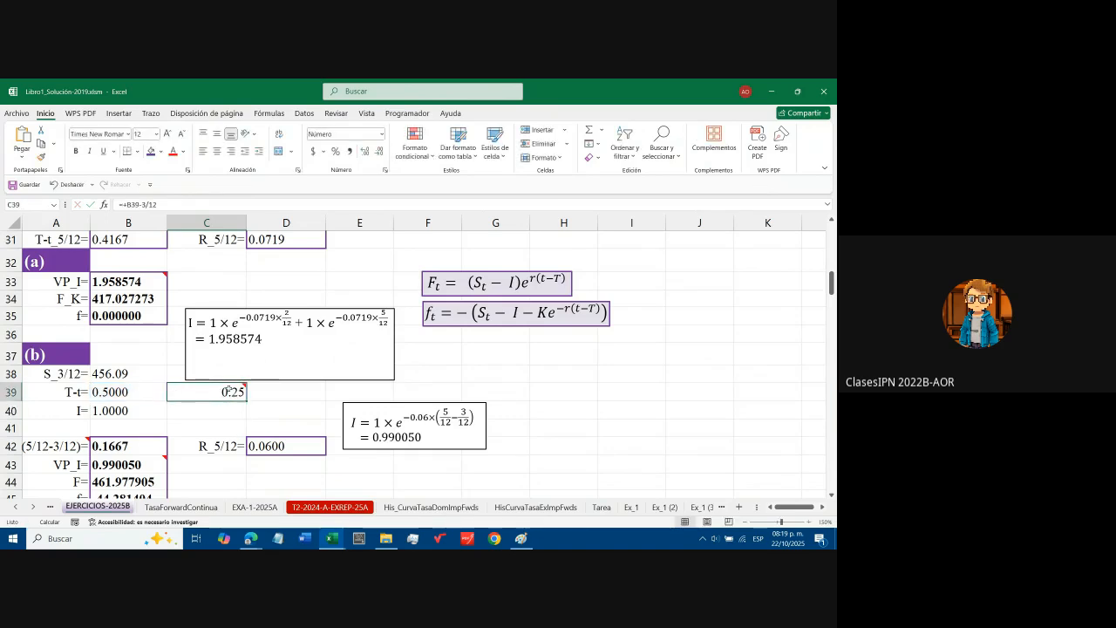
pyautogui.press('F2')
pyautogui.click(261, 393)
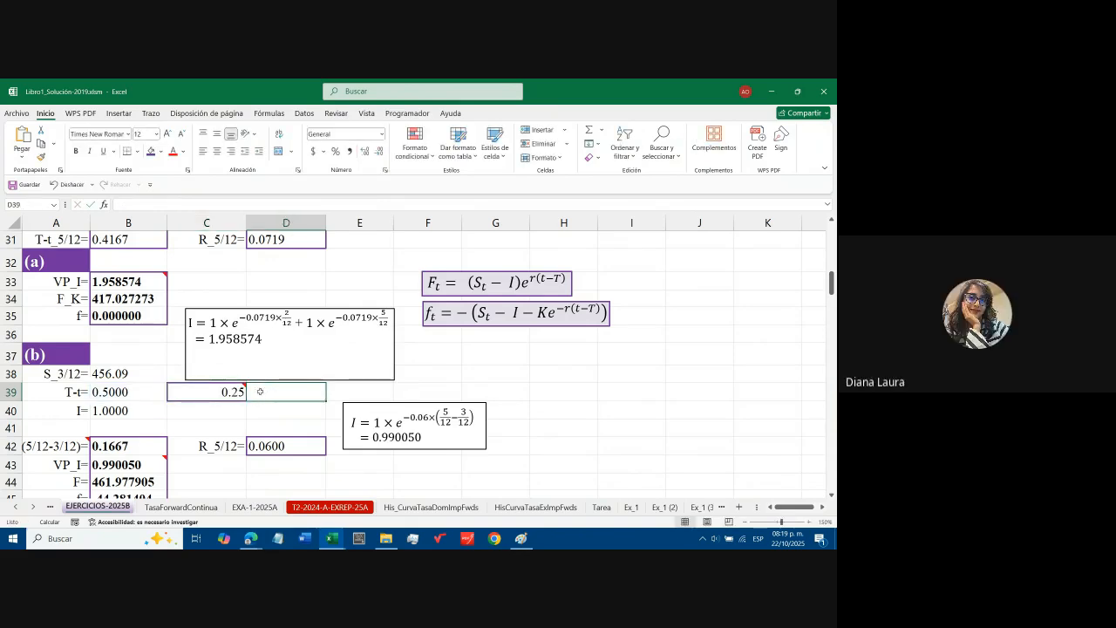
pyautogui.moveTo(242, 386)
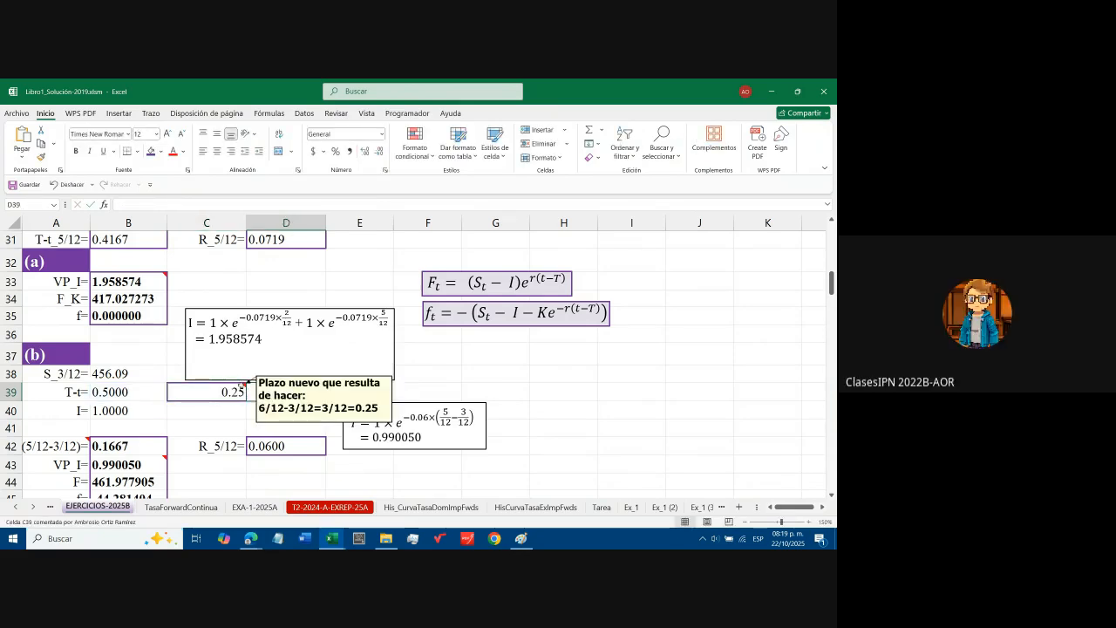
# Bring up the Paint timeline sketch to review the values at 3, and return to the Excel workbook
pyautogui.click(528, 377)
pyautogui.hotkey('alt', 'Tab')
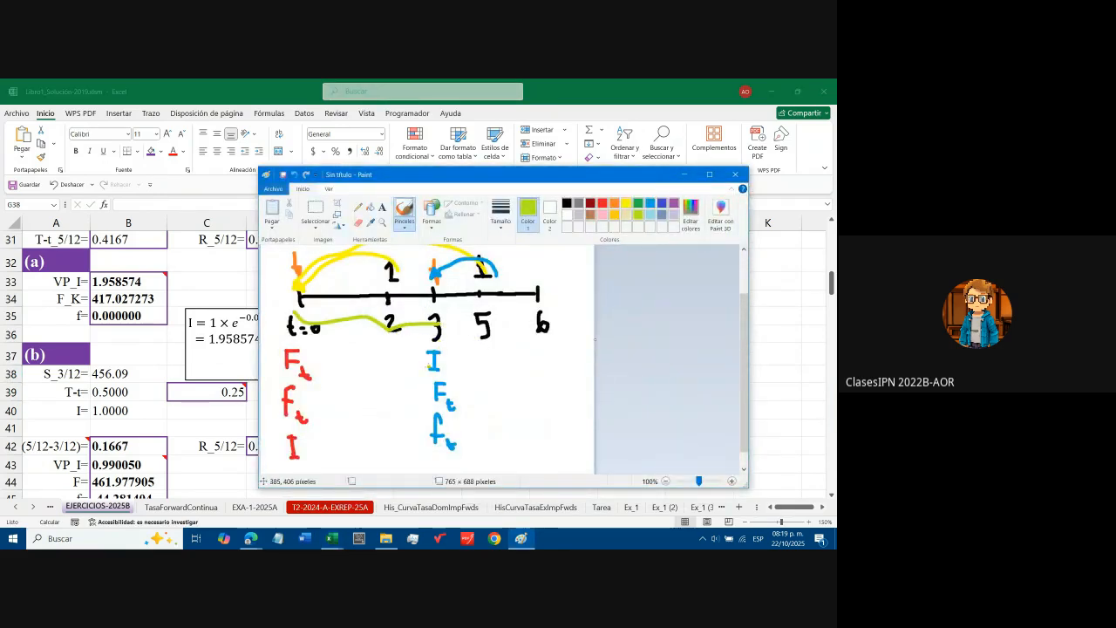
pyautogui.click(681, 175)
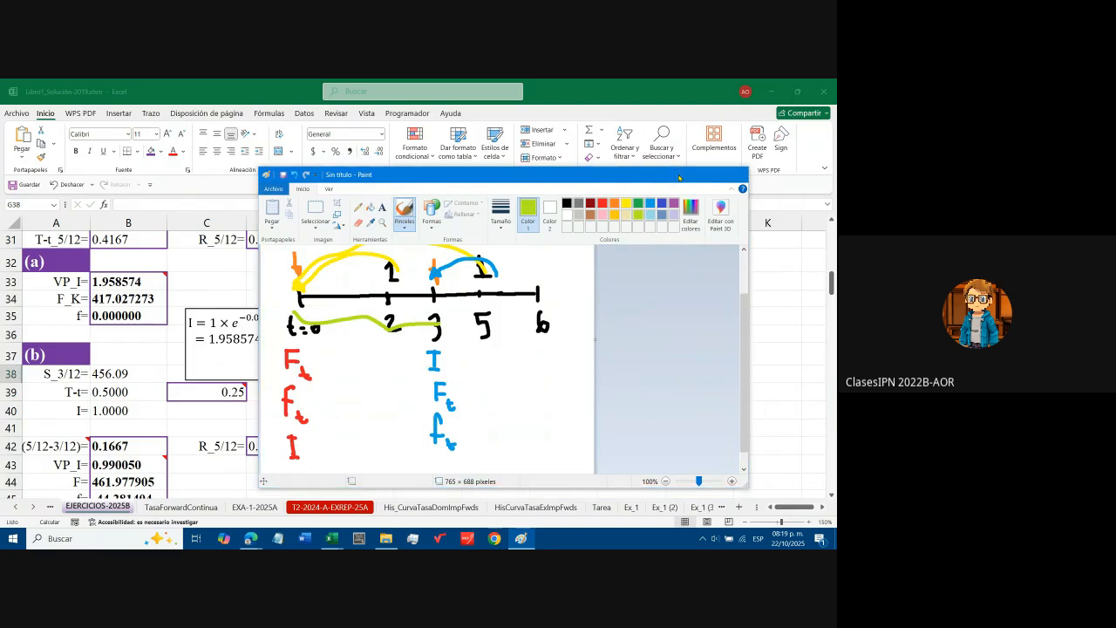
# Show the formula for the remaining time to the second dividend in B42 and close it unchanged
pyautogui.scroll(-1, 225, 422)
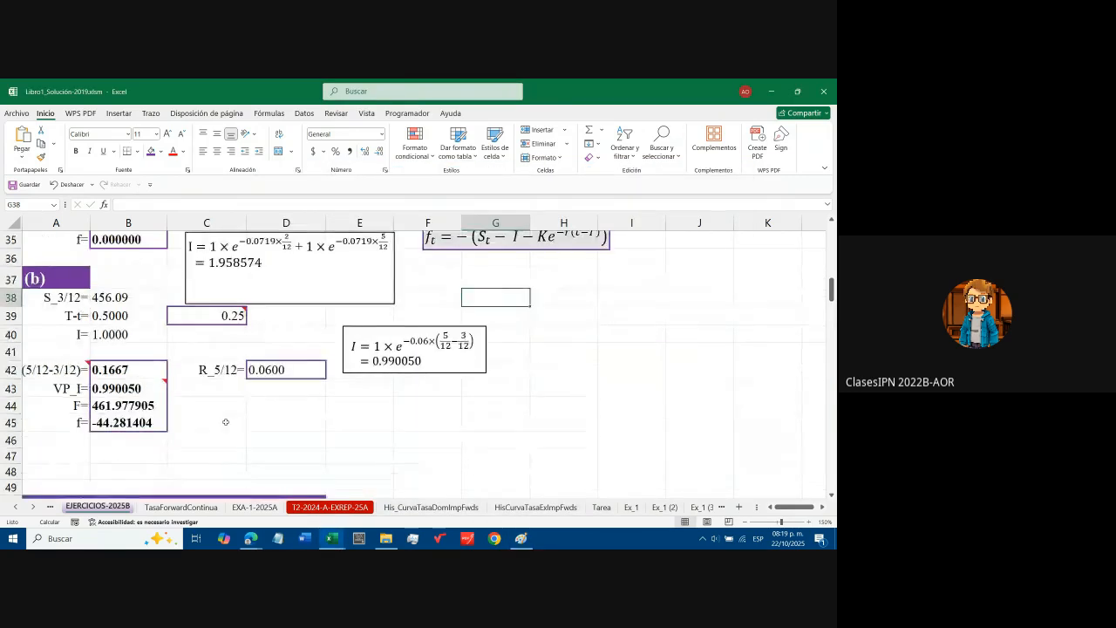
pyautogui.scroll(1, 235, 445)
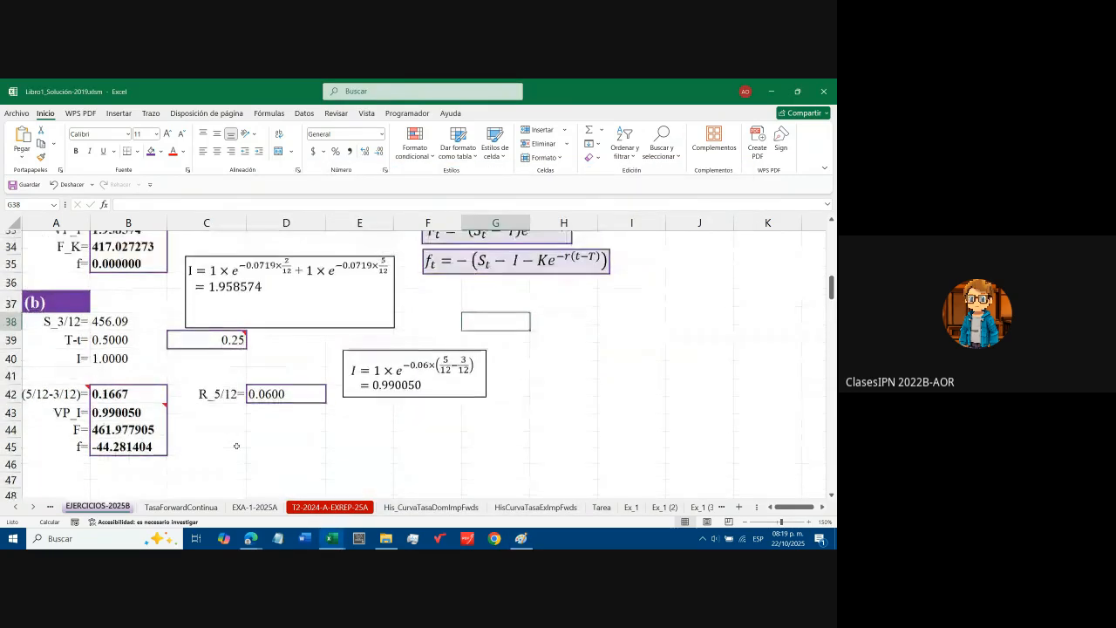
pyautogui.scroll(1, 236, 445)
pyautogui.click(129, 394)
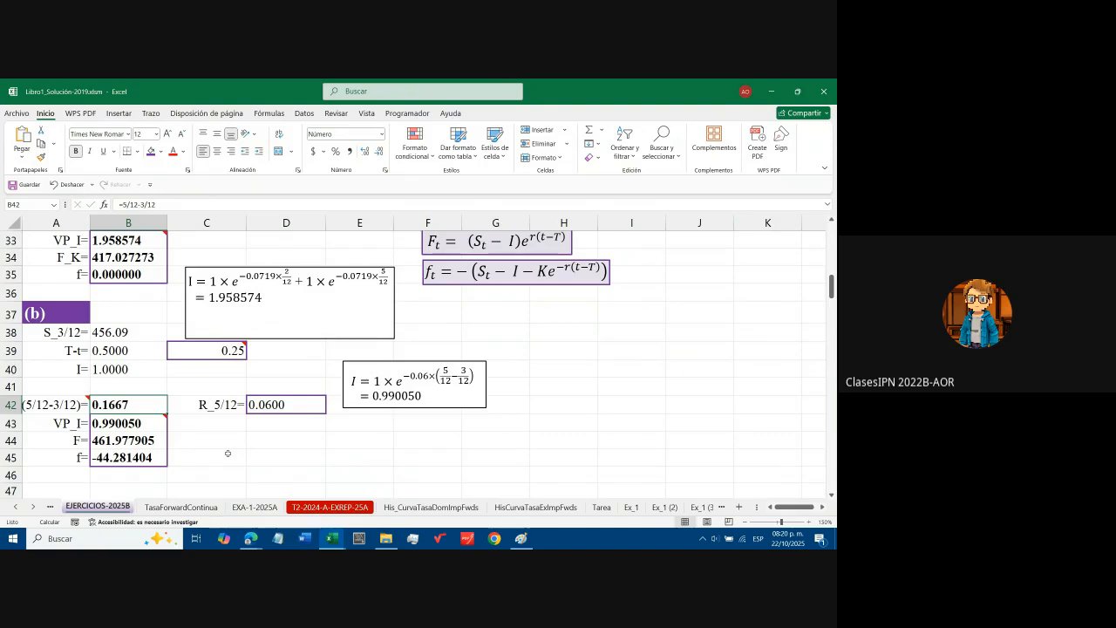
pyautogui.press('F2')
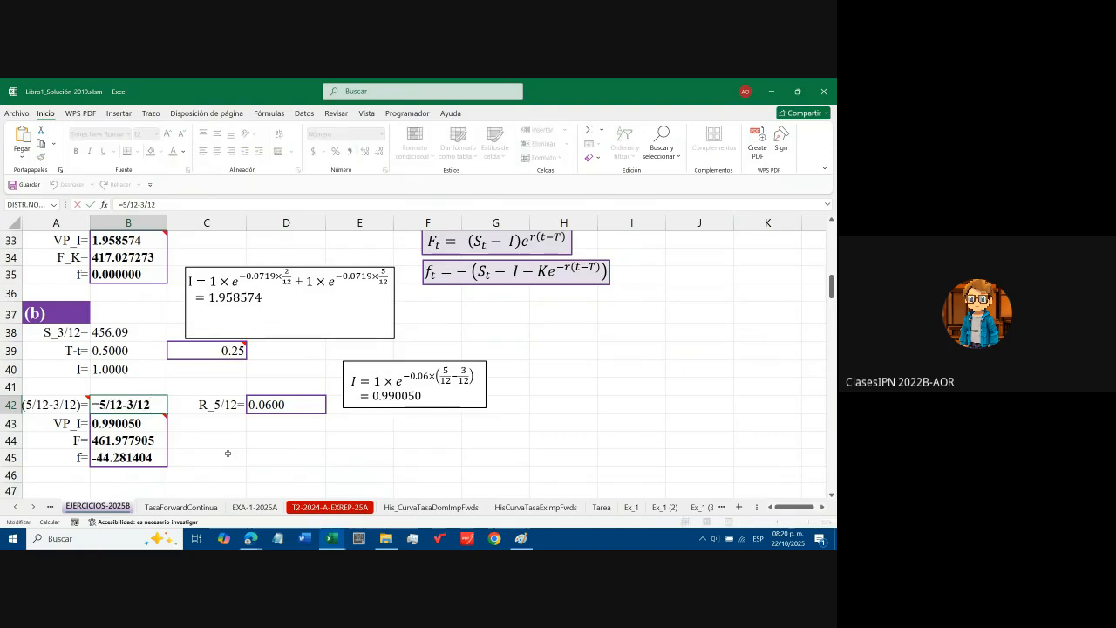
pyautogui.press('Return')
pyautogui.press('Up')
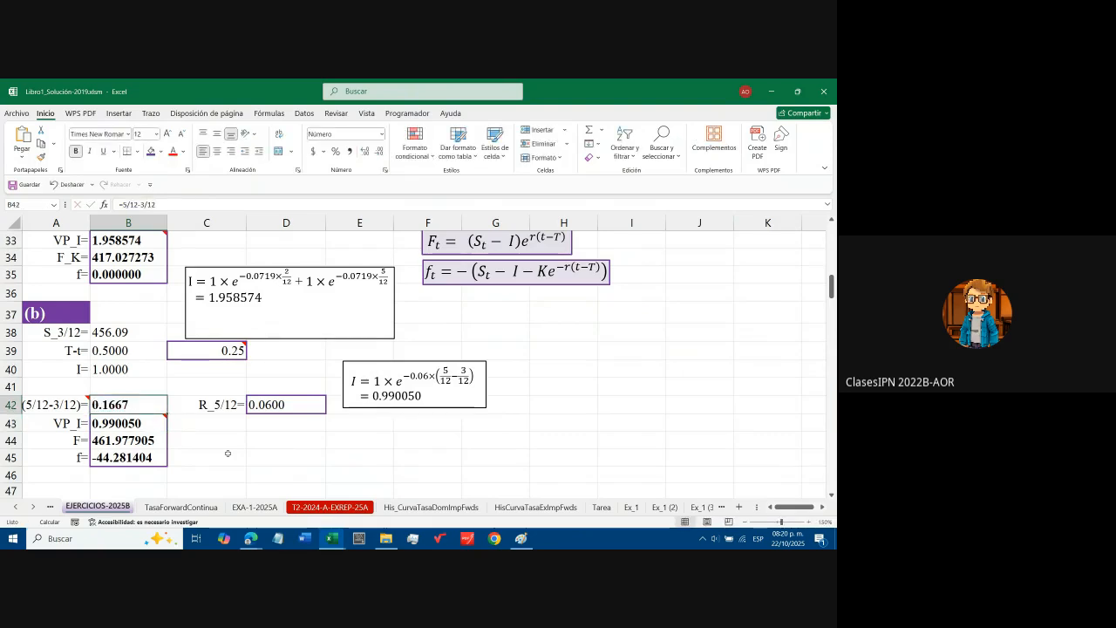
# Show the 5/12-3/12 formula in B42 twice more without editing, and move on to VP_I in B43
pyautogui.press('F2')
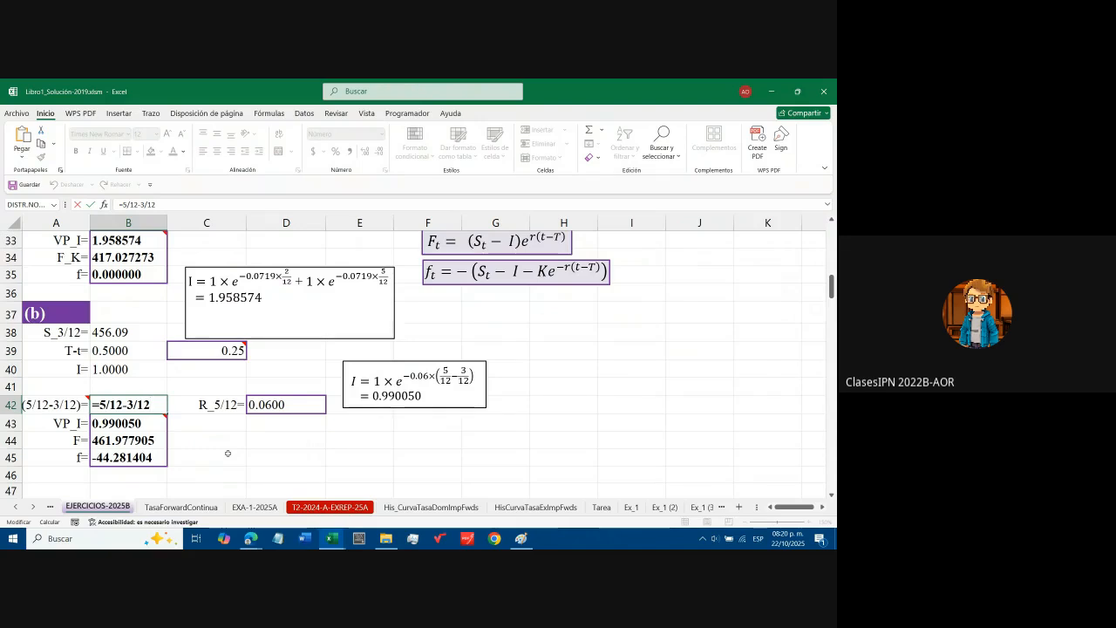
pyautogui.press('Return')
pyautogui.press('Up')
pyautogui.press('F2')
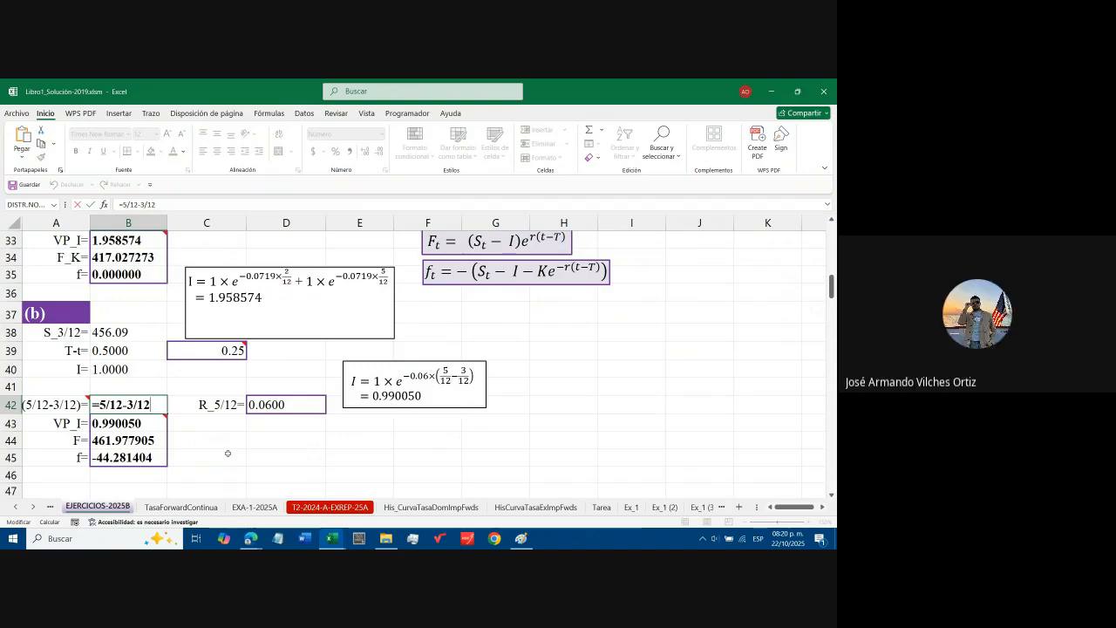
pyautogui.press('Return')
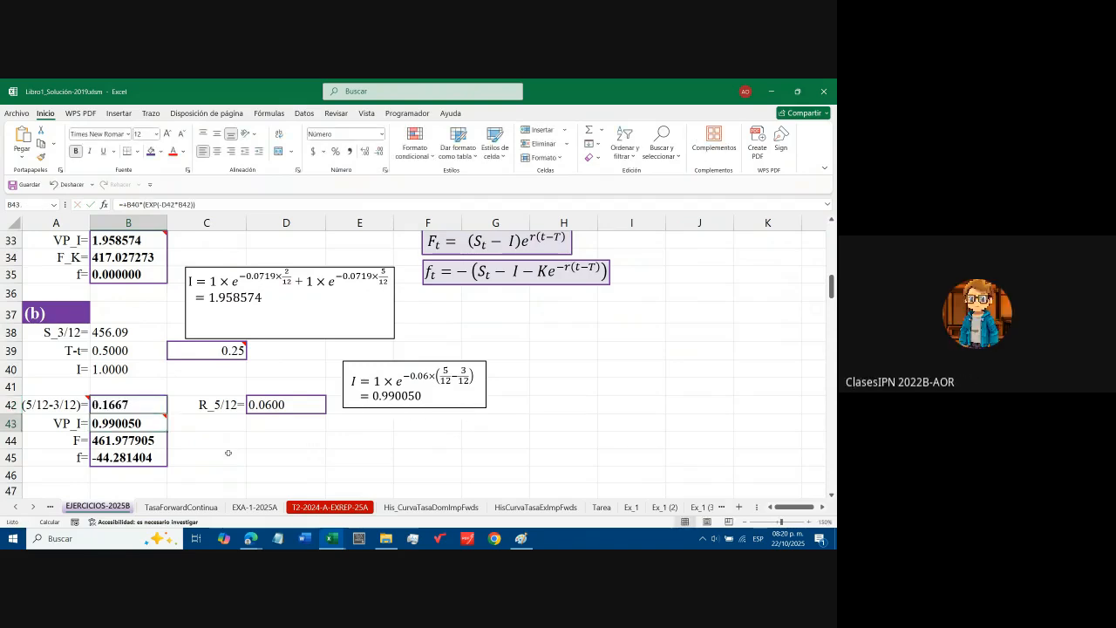
# Review the Paint timeline, return to the Excel workbook, and show the dividend present-value formula in B43 without editing it
pyautogui.click(521, 538)
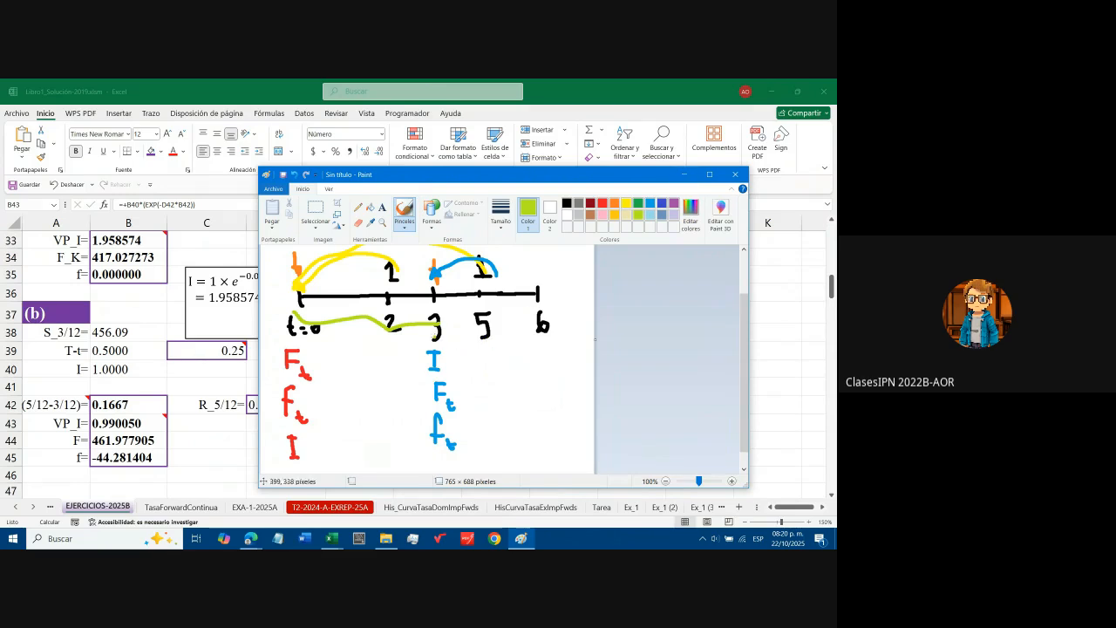
pyautogui.click(685, 175)
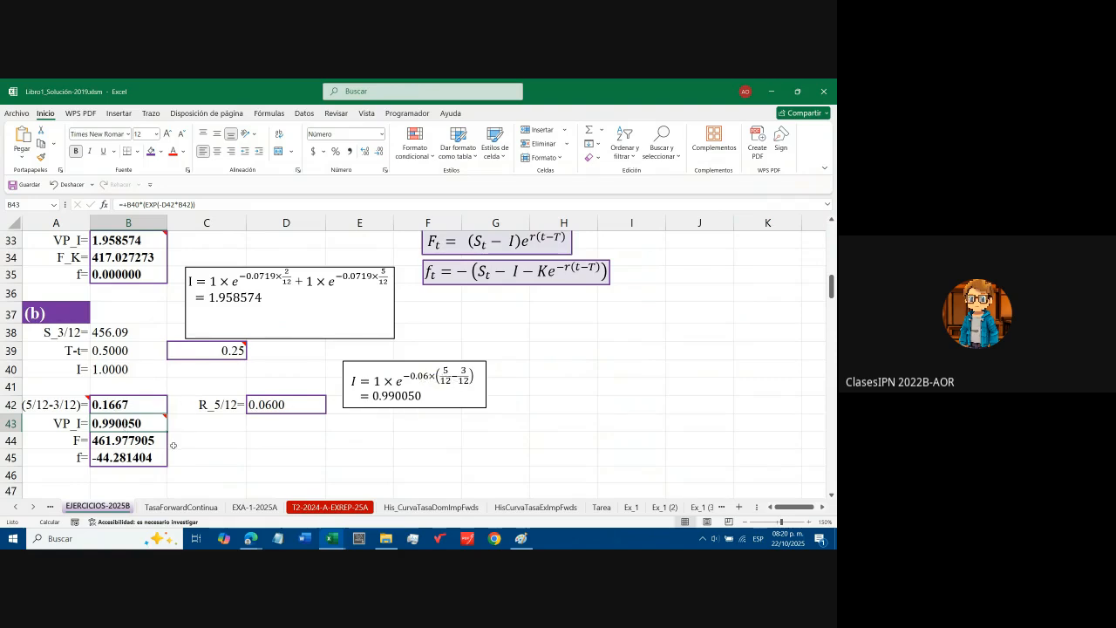
pyautogui.press('F2')
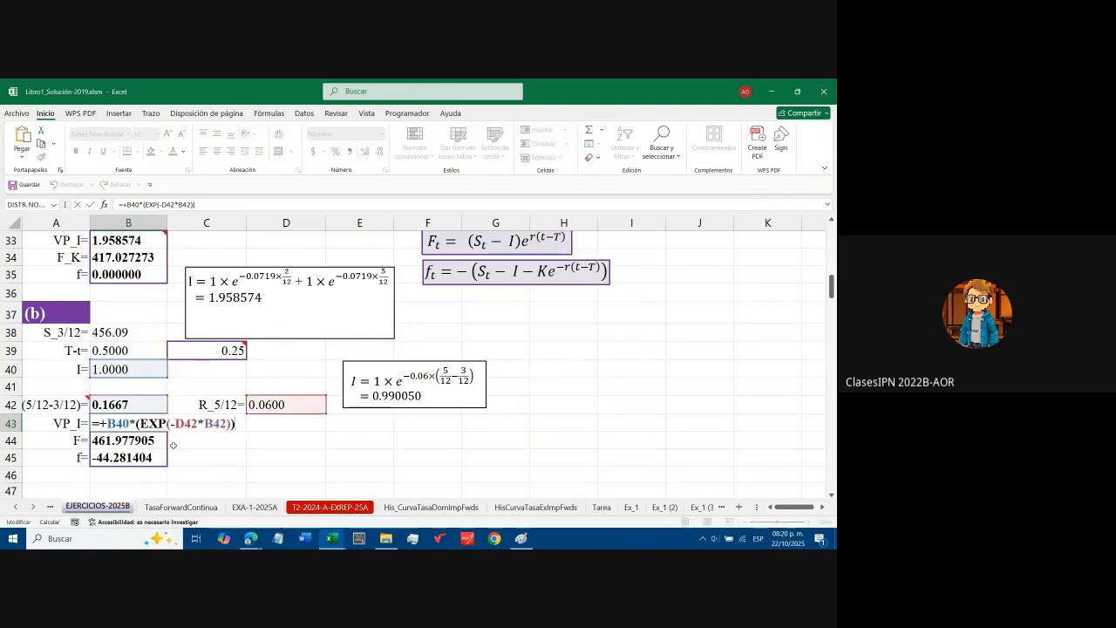
pyautogui.press('Left')
pyautogui.press('Left')
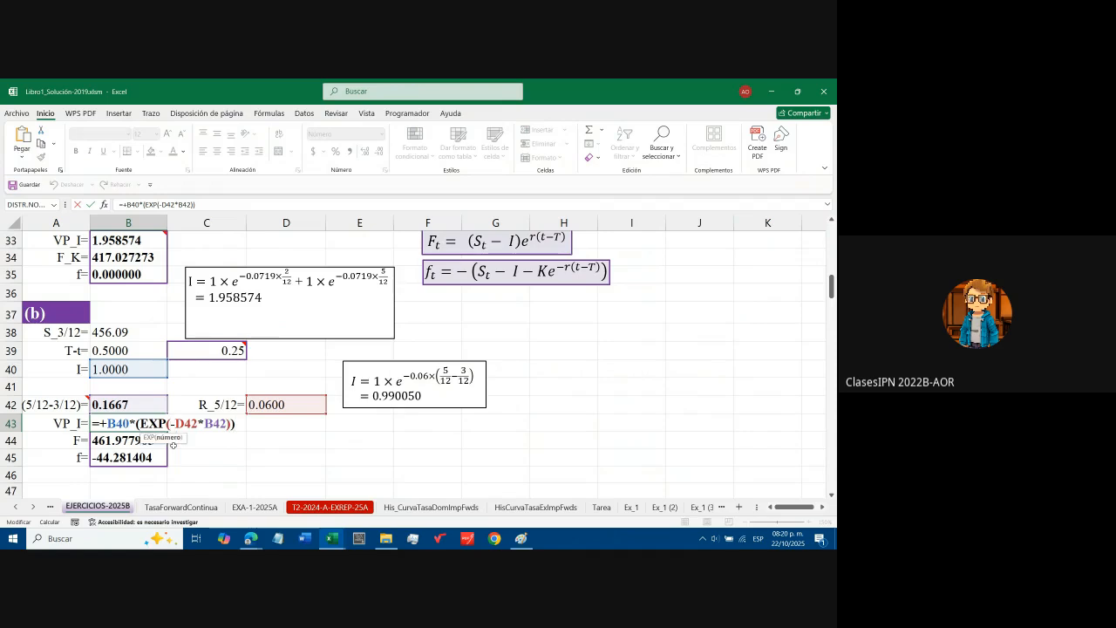
pyautogui.press('Return')
# Show the =6% entry for the R_5/12 rate in D42 twice and close it unchanged
pyautogui.press('Up')
pyautogui.press('Right')
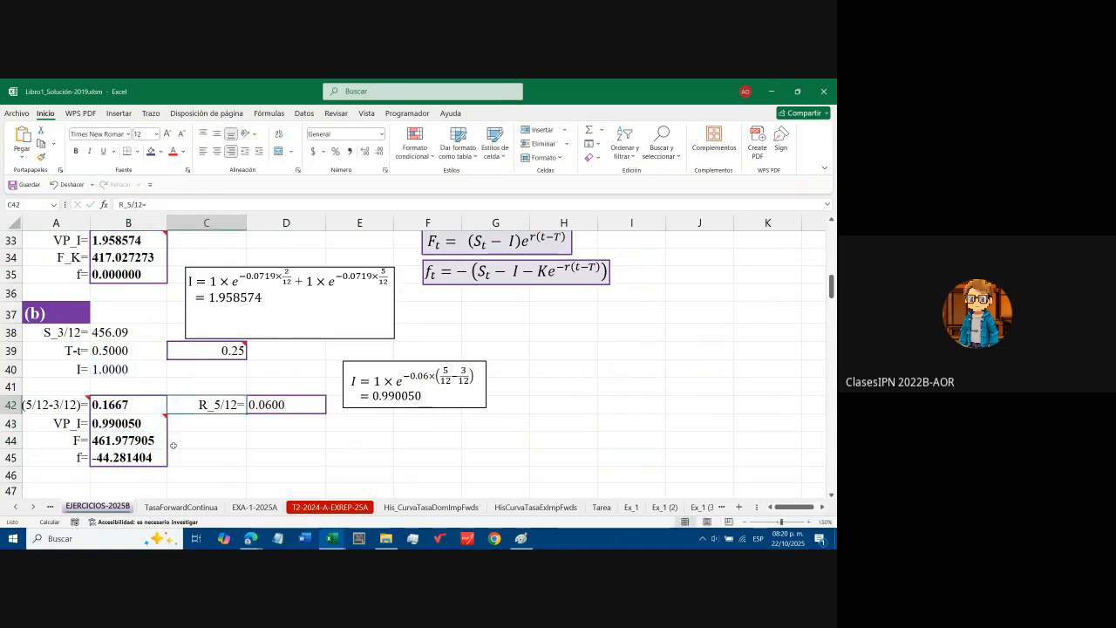
pyautogui.press('Right')
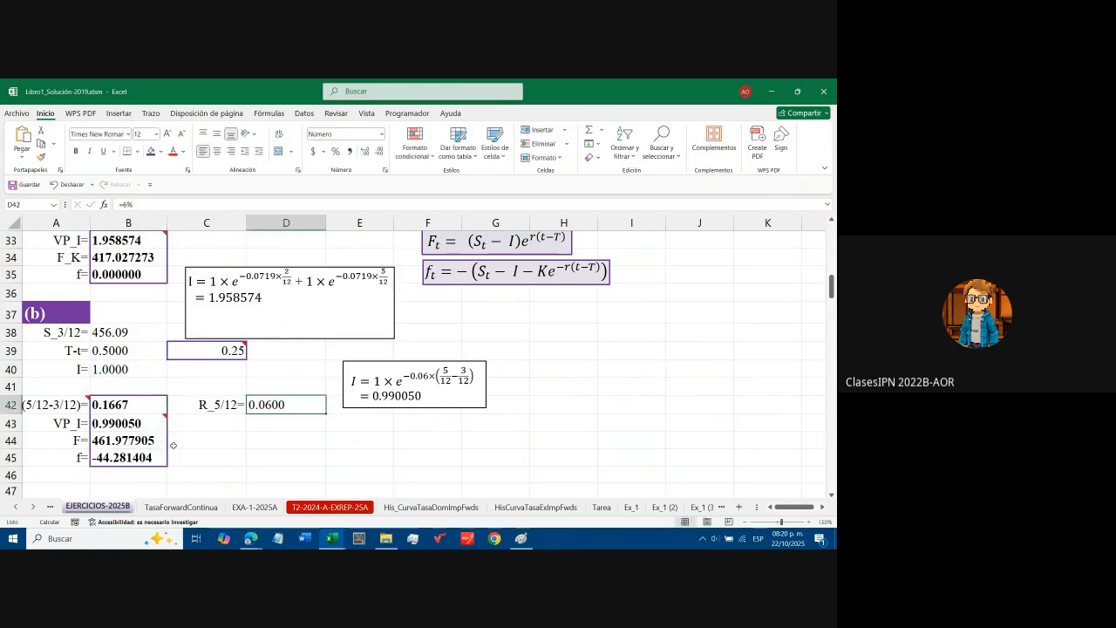
pyautogui.press('F2')
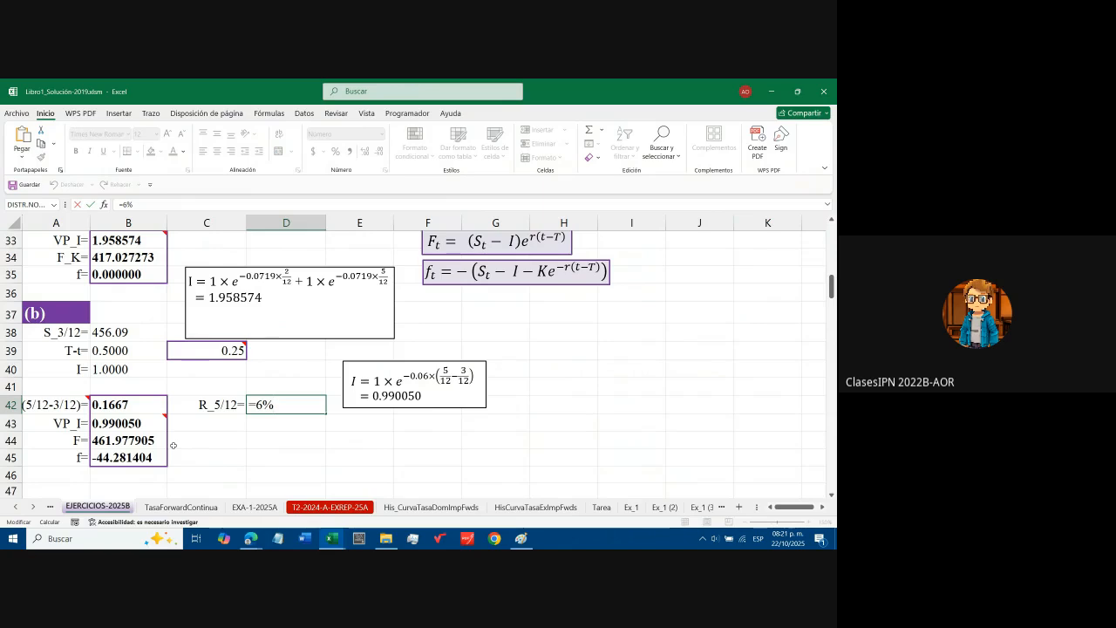
pyautogui.press('Return')
pyautogui.press('Up')
pyautogui.press('F2')
pyautogui.press('Return')
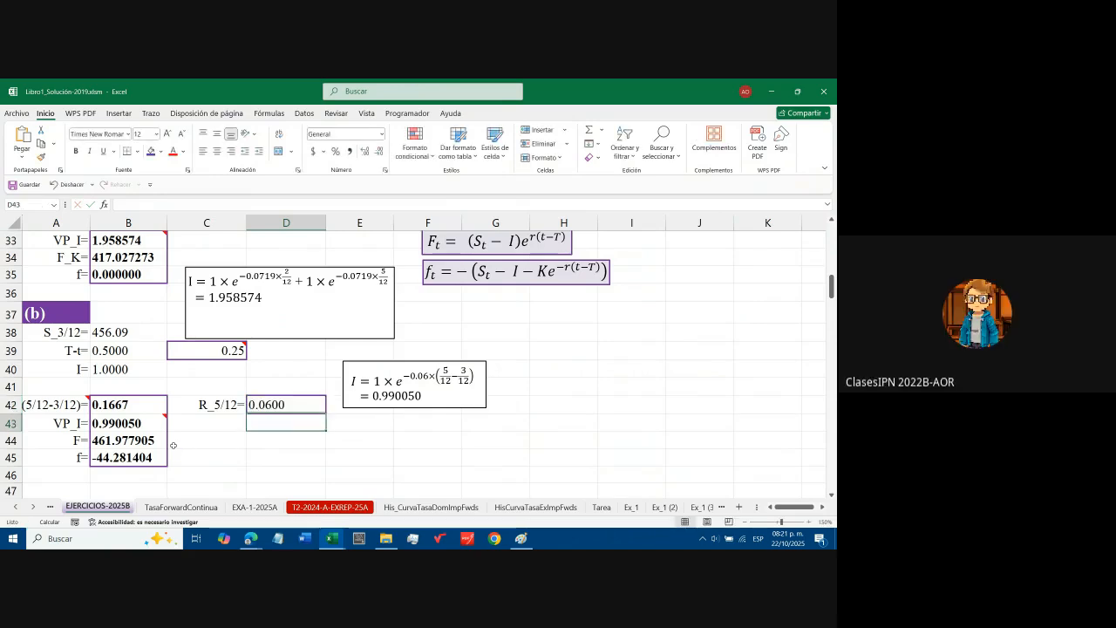
# Return to VP_I in B43 and read the cell's note about the dividends included in the formula
pyautogui.press('Left')
pyautogui.press('Left')
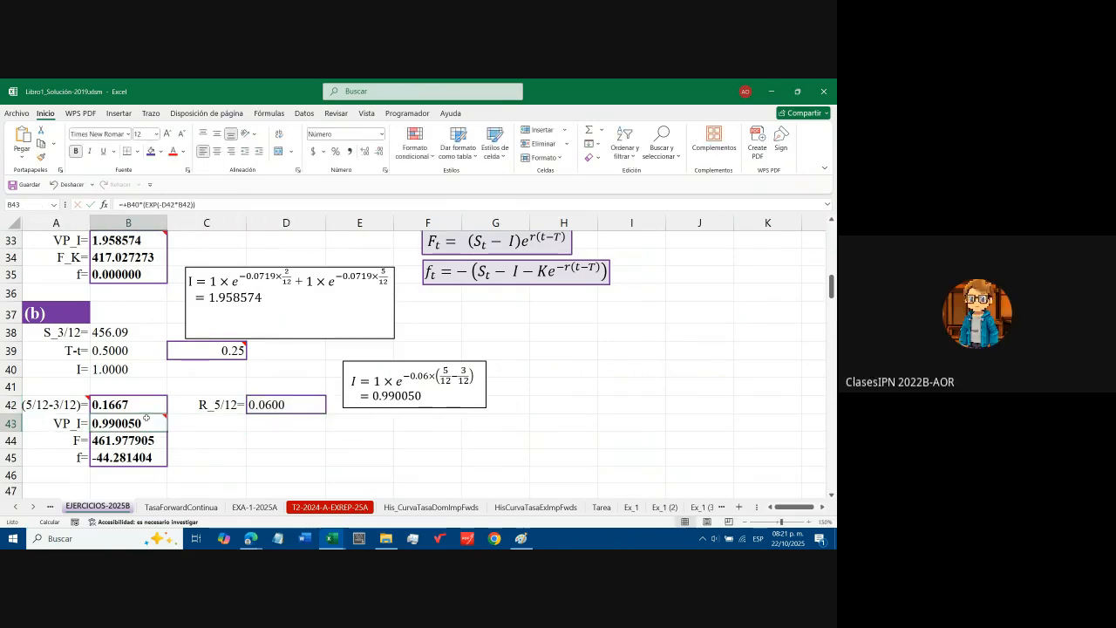
pyautogui.moveTo(148, 419)
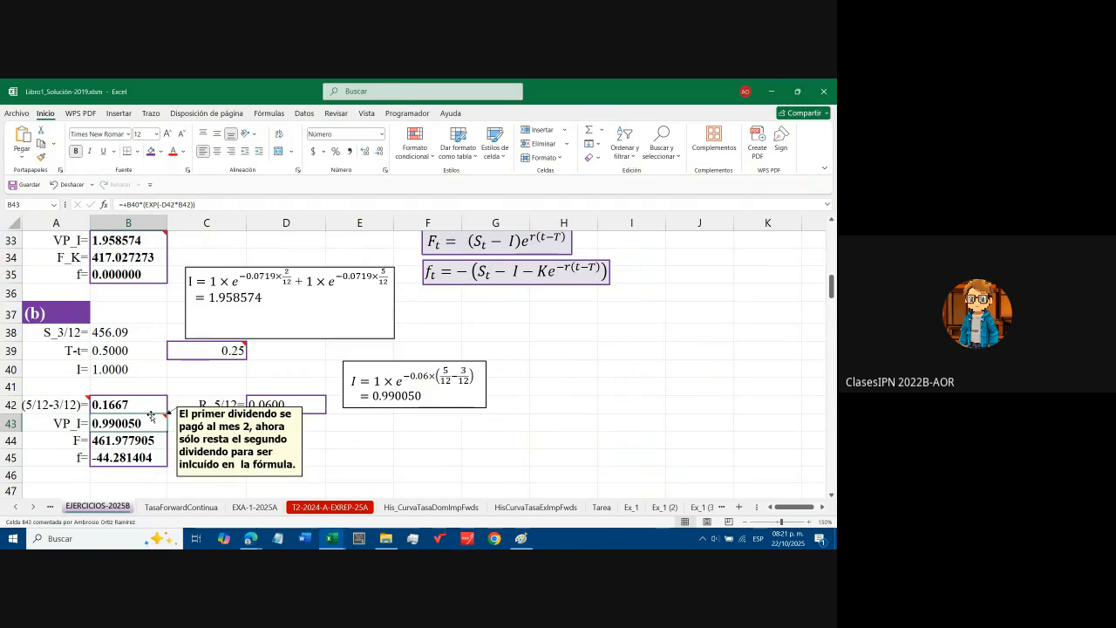
# Trace the B40*(EXP(-D42*B42)) formula in B43 term by term, show it once more, and close it unchanged
pyautogui.press('F2')
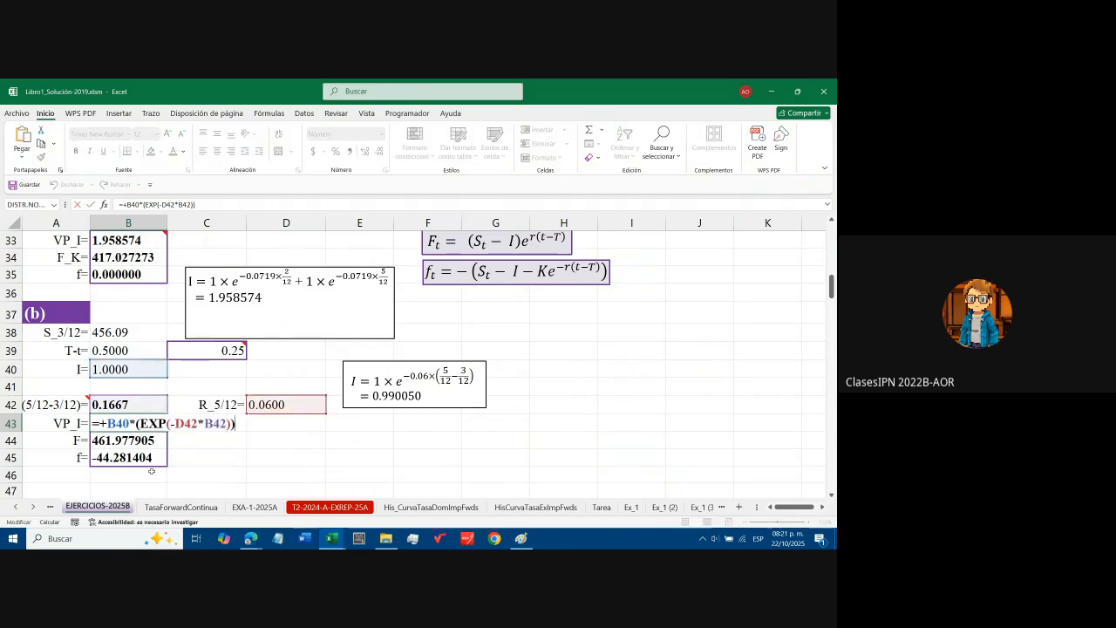
pyautogui.press('Left')
pyautogui.press('Left')
pyautogui.press('Left')
pyautogui.press('Left')
pyautogui.press('Left')
pyautogui.press('Left')
pyautogui.press('Left')
pyautogui.press('Right')
pyautogui.press('Right')
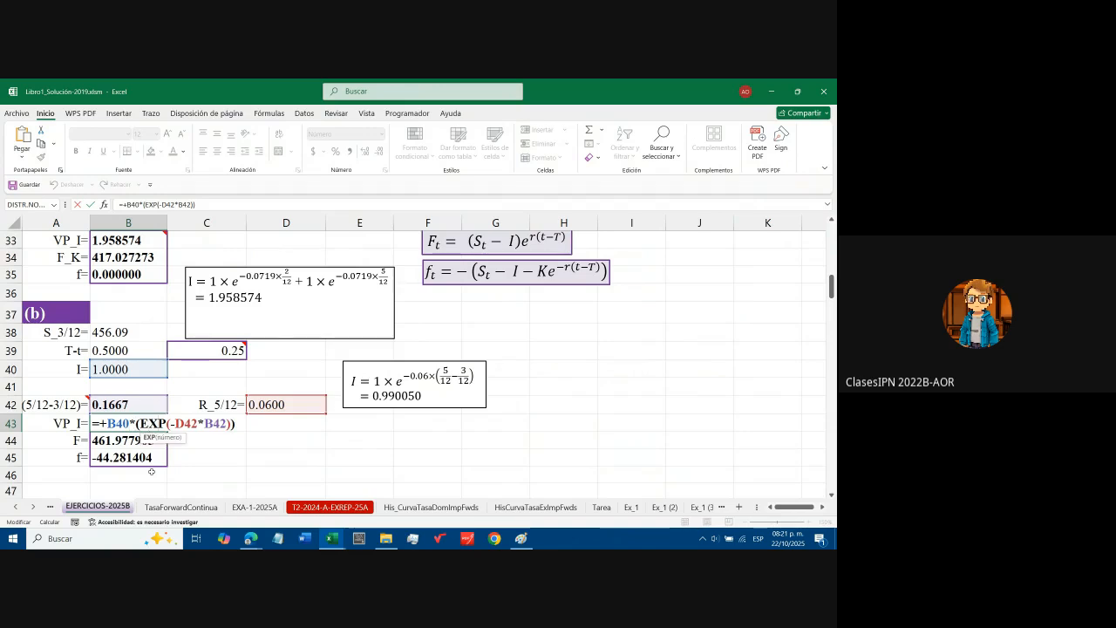
pyautogui.press('Left')
pyautogui.press('Left')
pyautogui.press('Right')
pyautogui.press('Right')
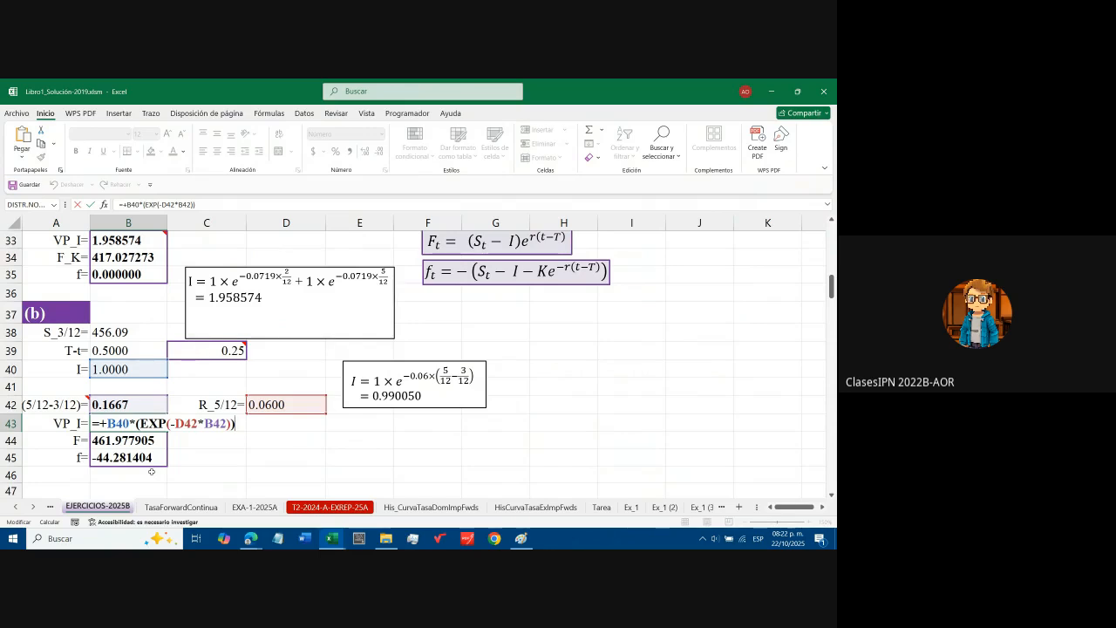
pyautogui.press('Return')
pyautogui.press('Up')
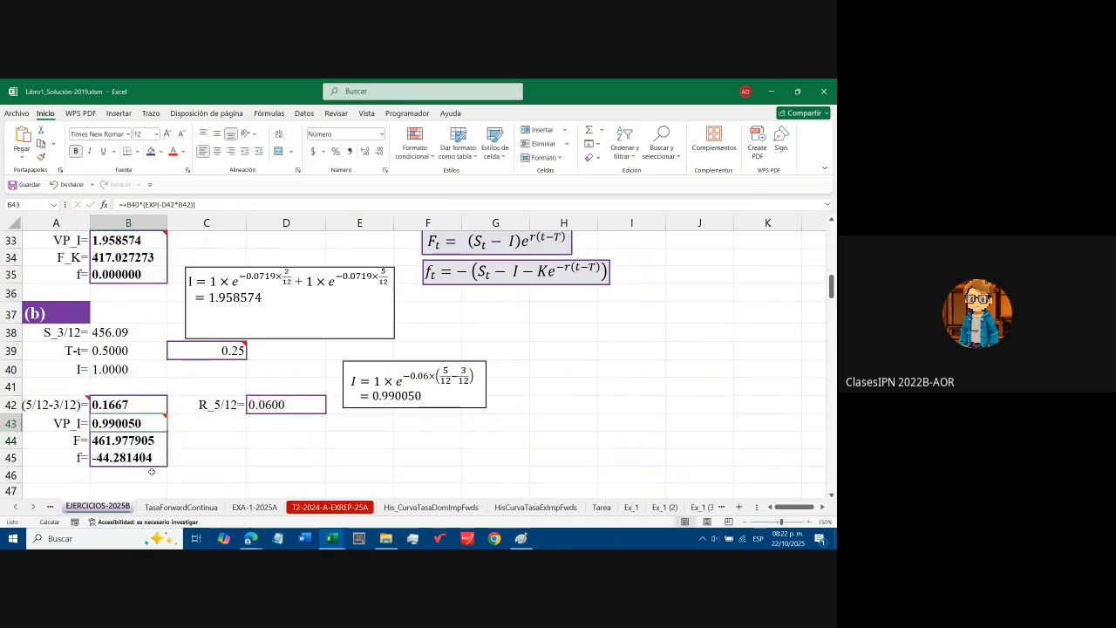
pyautogui.press('F2')
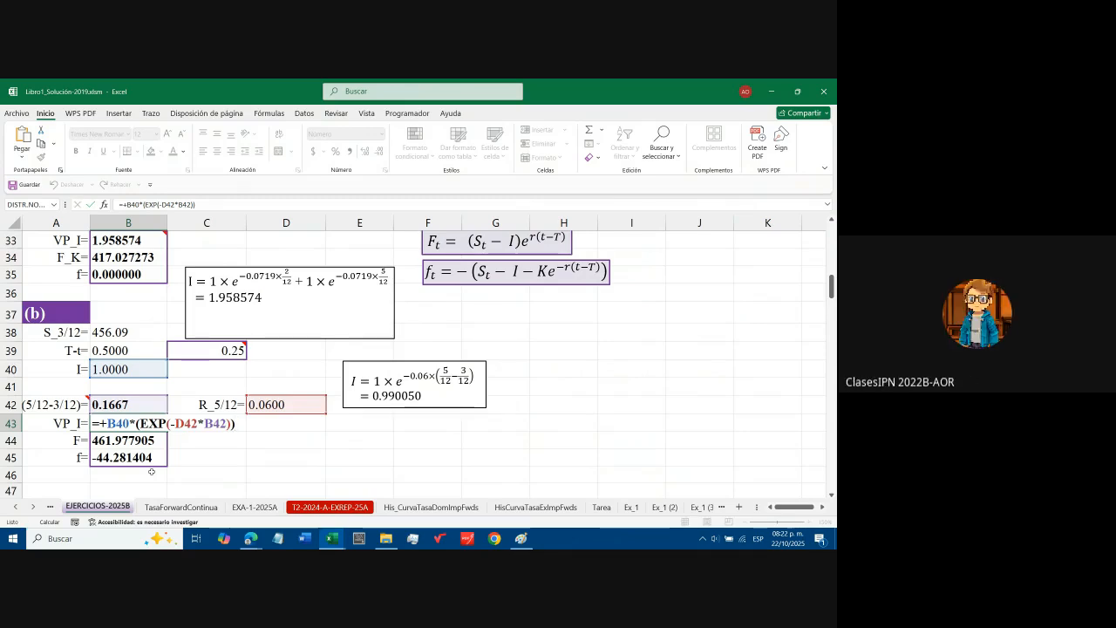
pyautogui.press('Return')
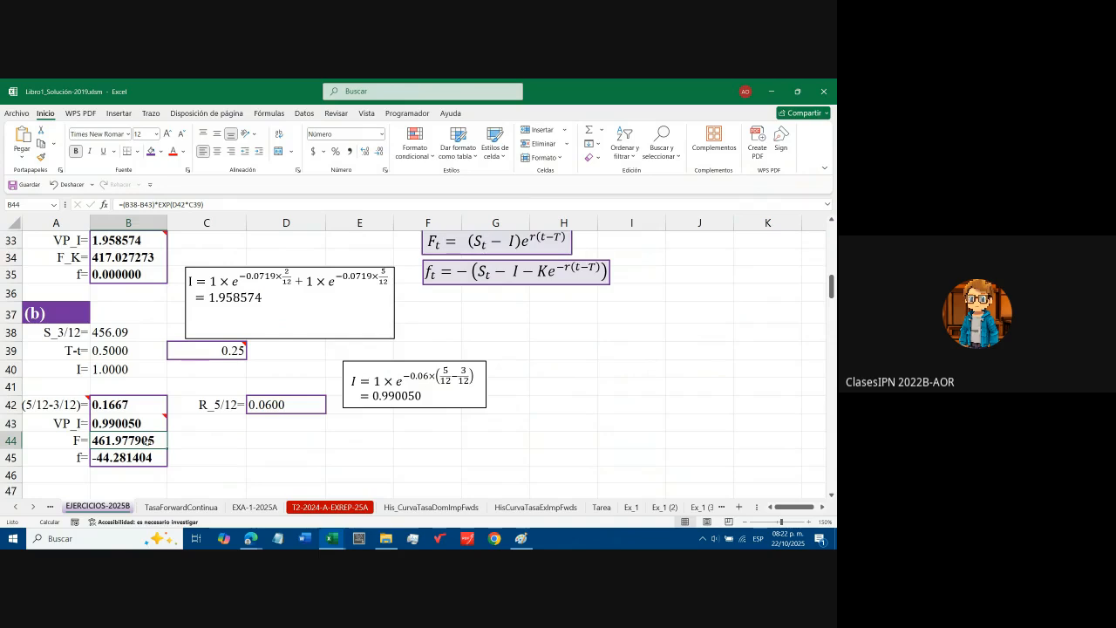
# Show the forward price formula (B38-B43)*EXP(D42*C39) in B44 and trace its terms without editing
pyautogui.doubleClick(146, 443)
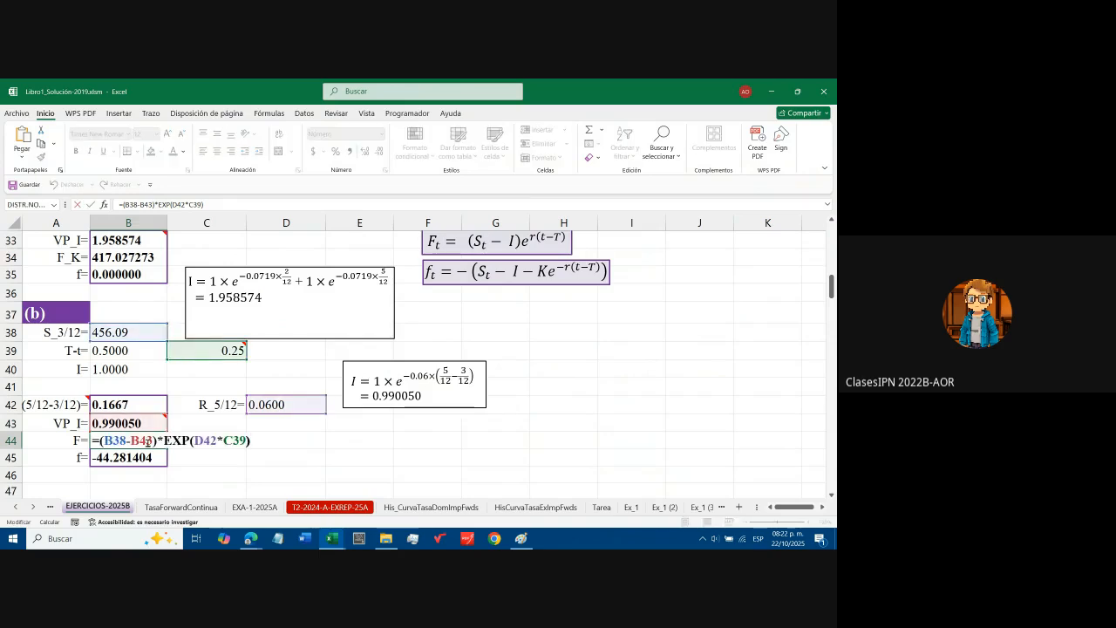
pyautogui.click(442, 271)
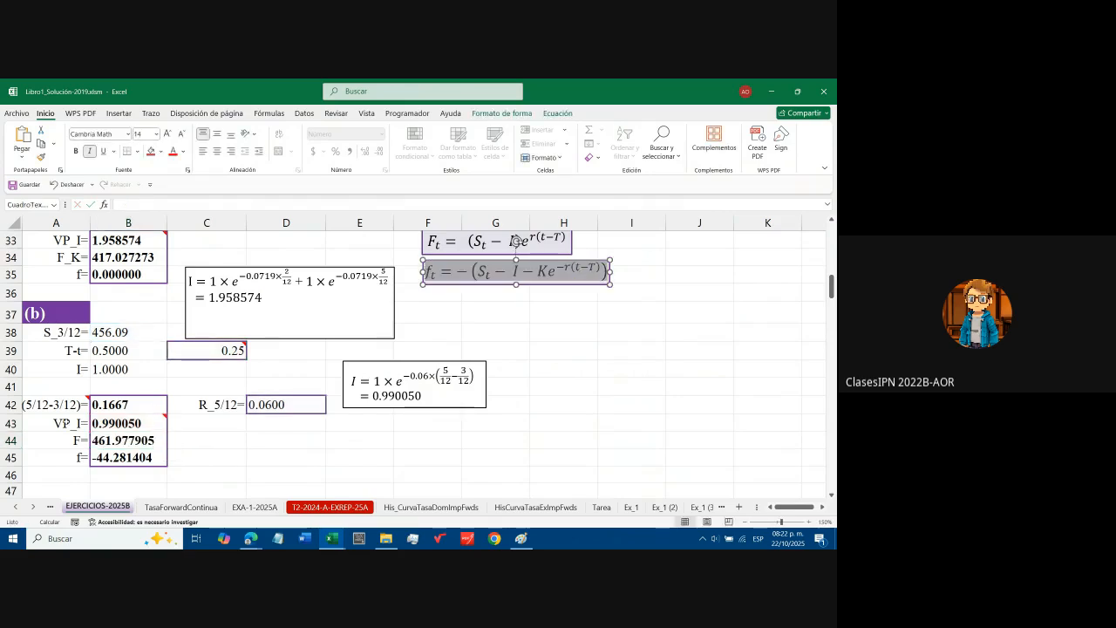
pyautogui.press('Escape')
pyautogui.press('F2')
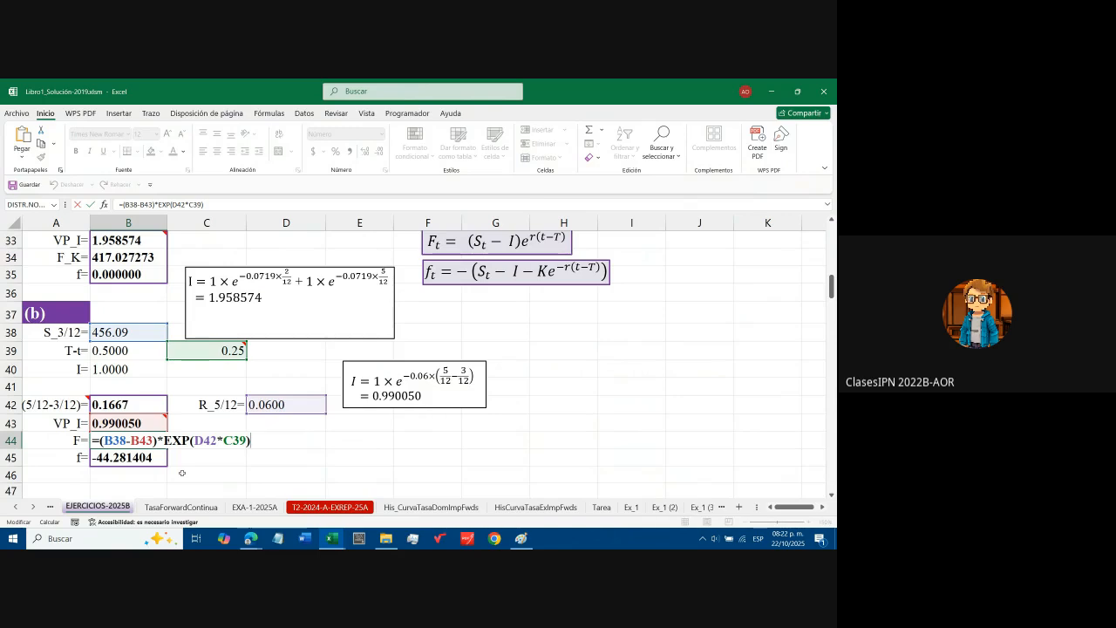
pyautogui.press('Left')
pyautogui.press('Right')
pyautogui.press('Right')
pyautogui.press('Right')
pyautogui.press('Right')
pyautogui.press('Right')
pyautogui.press('Right')
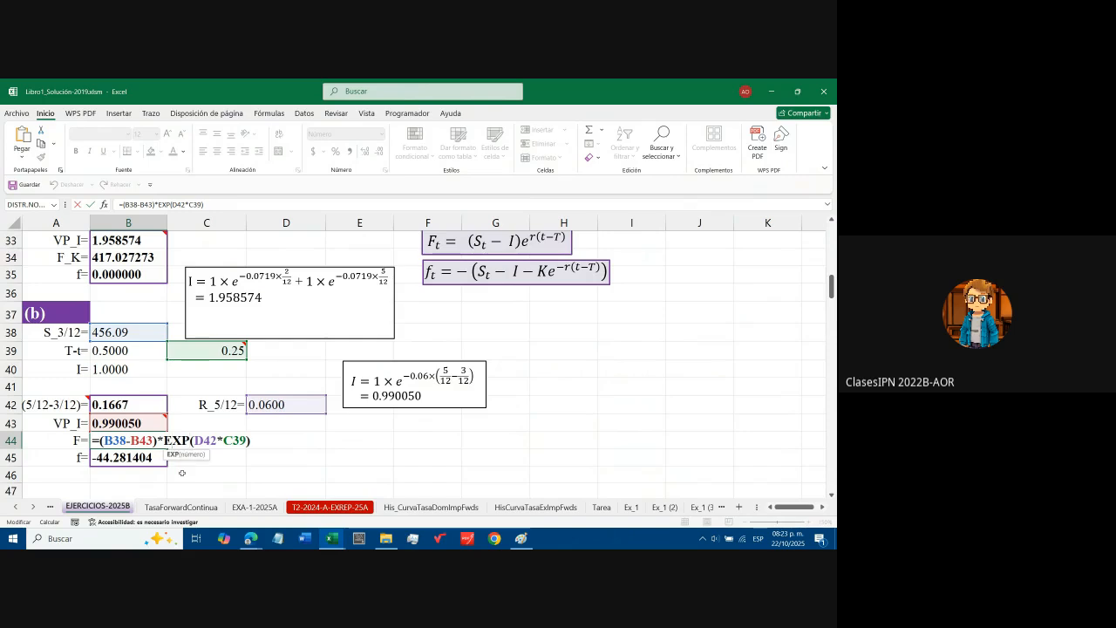
pyautogui.press('Right')
pyautogui.press('Right')
pyautogui.press('Right')
pyautogui.press('Right')
pyautogui.press('Right')
pyautogui.press('Right')
pyautogui.press('Right')
pyautogui.press('Right')
pyautogui.press('Right')
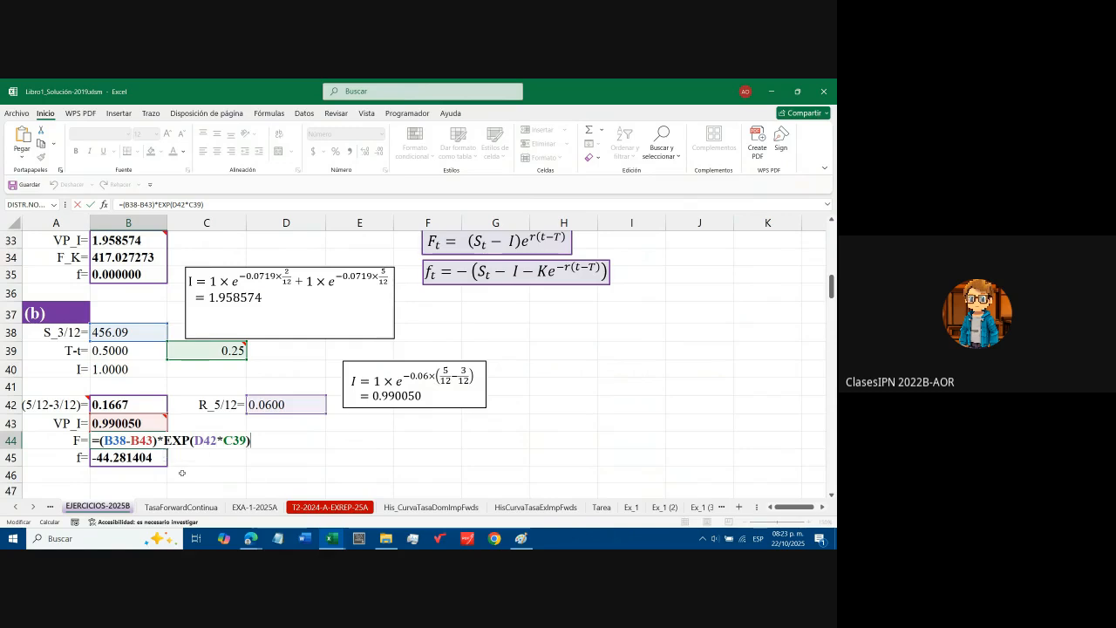
# Point out the F_t equation in its text box and return to the forward price in B44
pyautogui.click(444, 243)
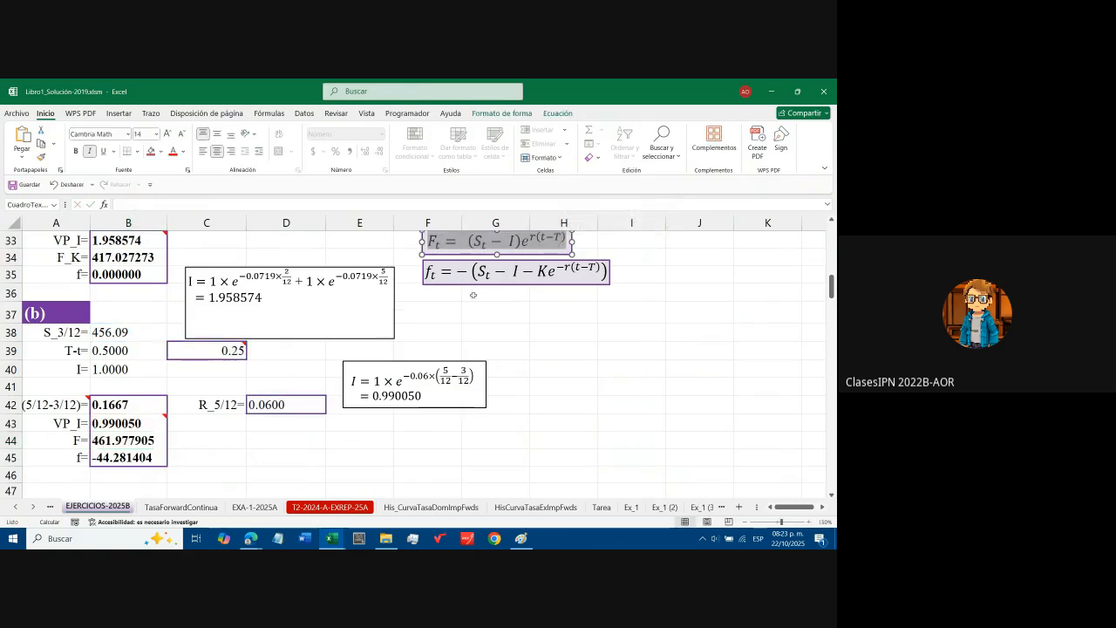
pyautogui.click(460, 242)
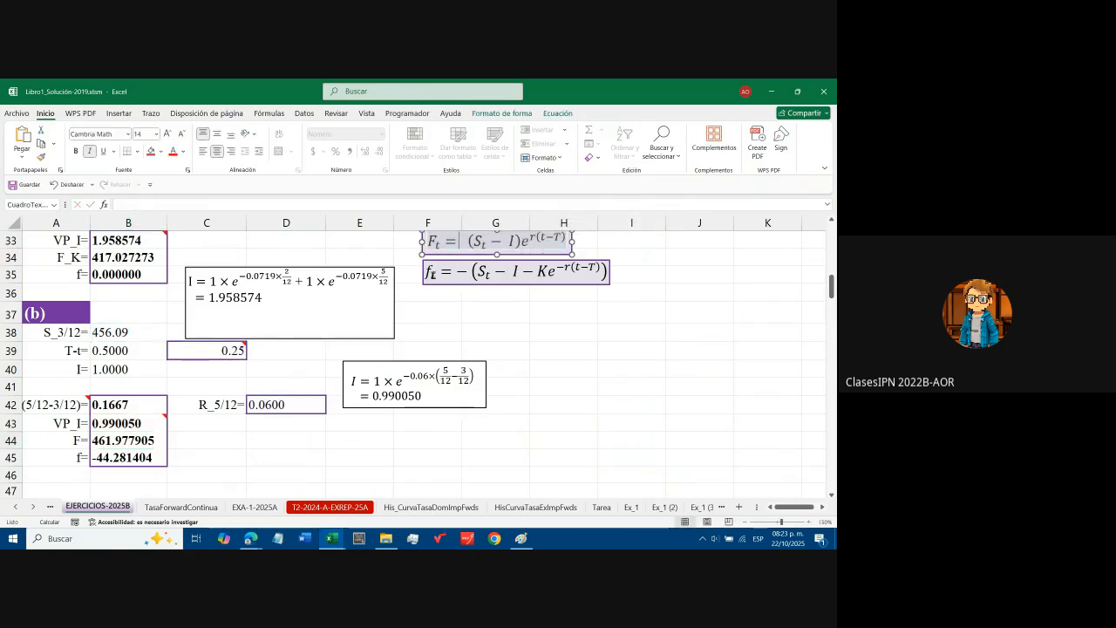
pyautogui.click(137, 442)
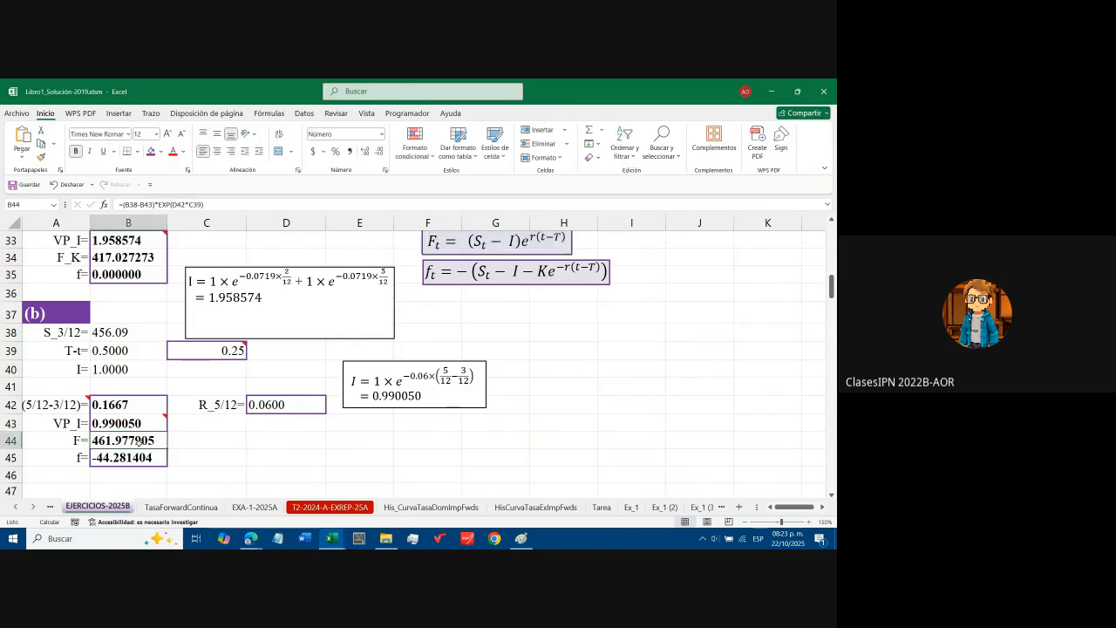
# Review the B44 formula again around its EXP term, show it once more, and leave it unchanged
pyautogui.doubleClick(137, 443)
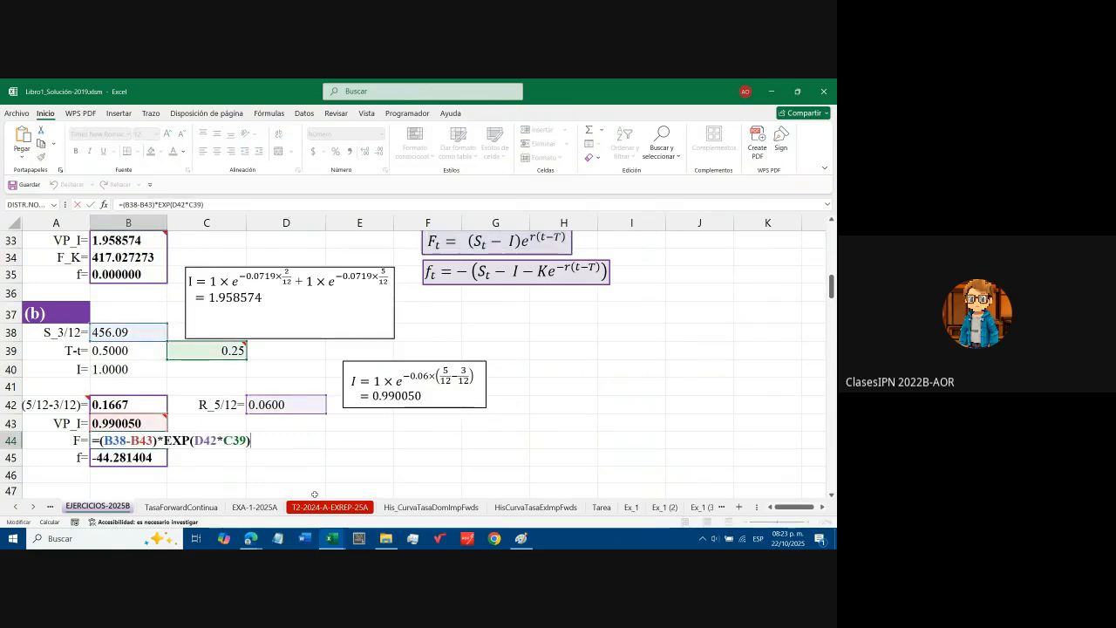
pyautogui.press('Left')
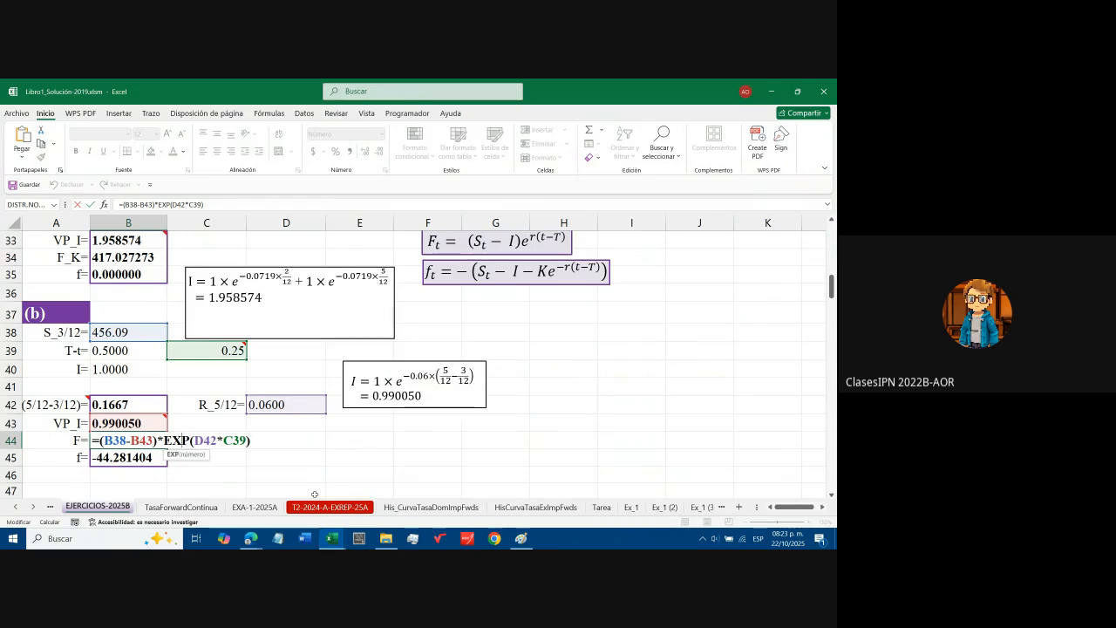
pyautogui.press('Left')
pyautogui.press('Left')
pyautogui.press('Right')
pyautogui.press('Right')
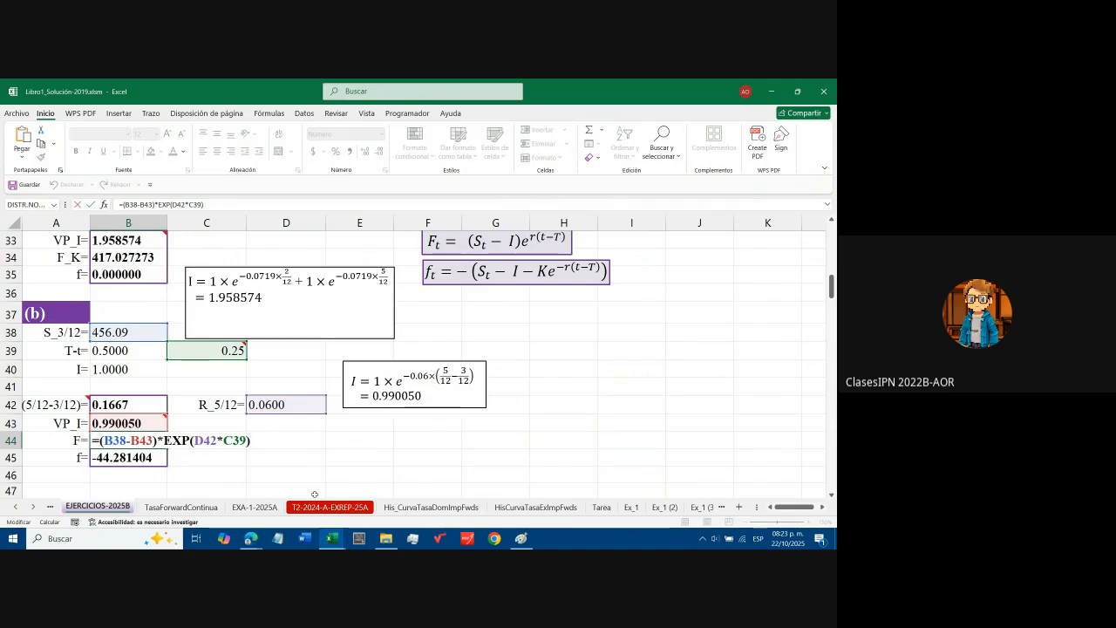
pyautogui.hotkey('ctrl', 'Return')
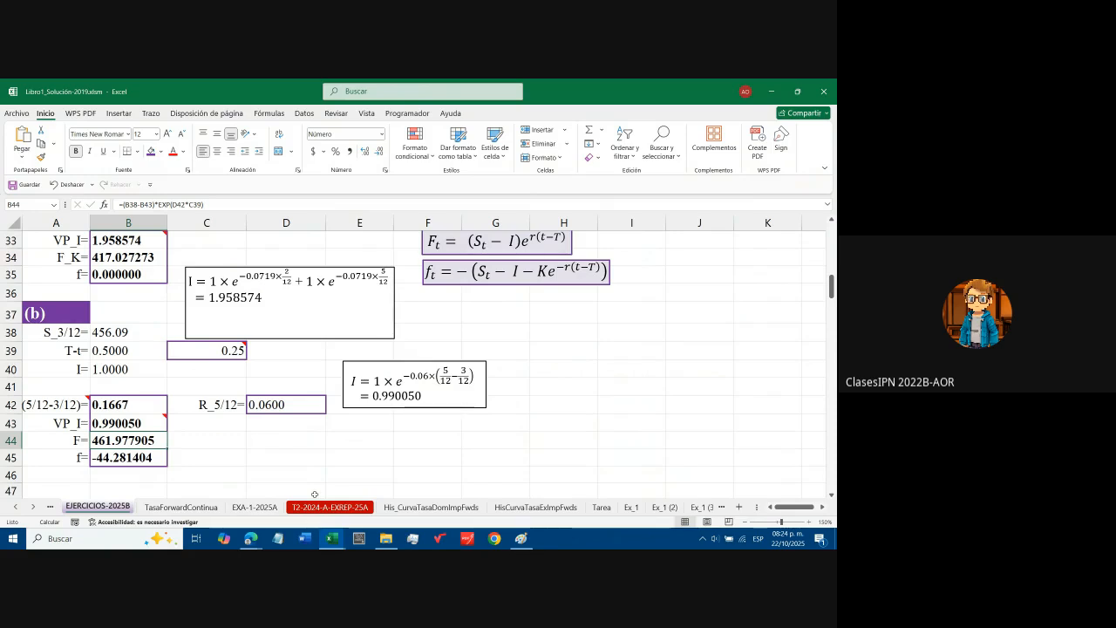
pyautogui.press('F2')
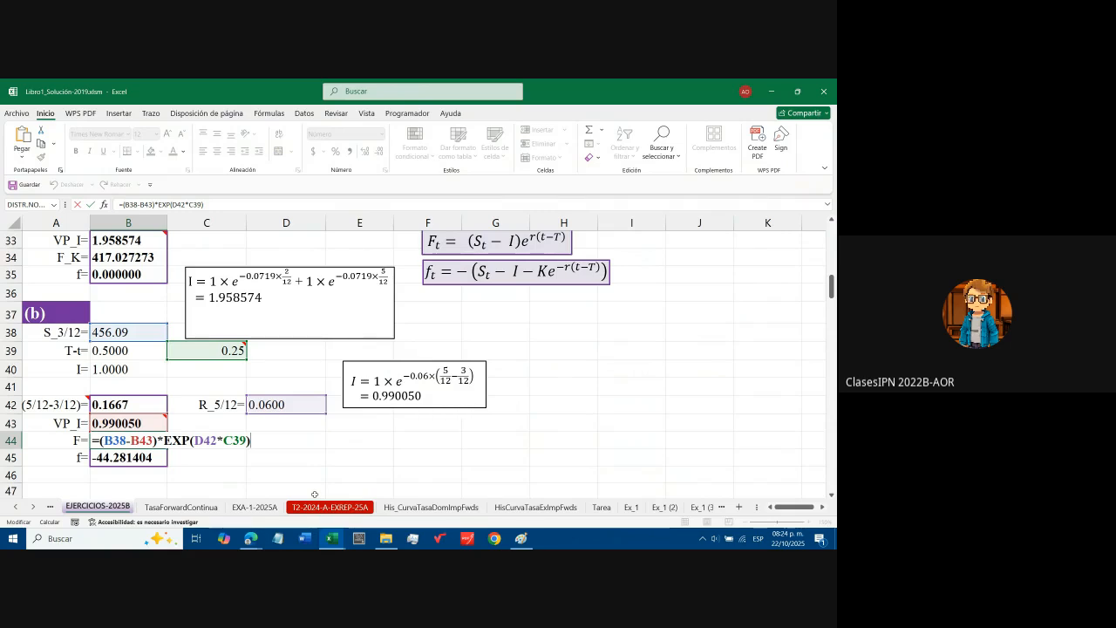
pyautogui.hotkey('ctrl', 'Return')
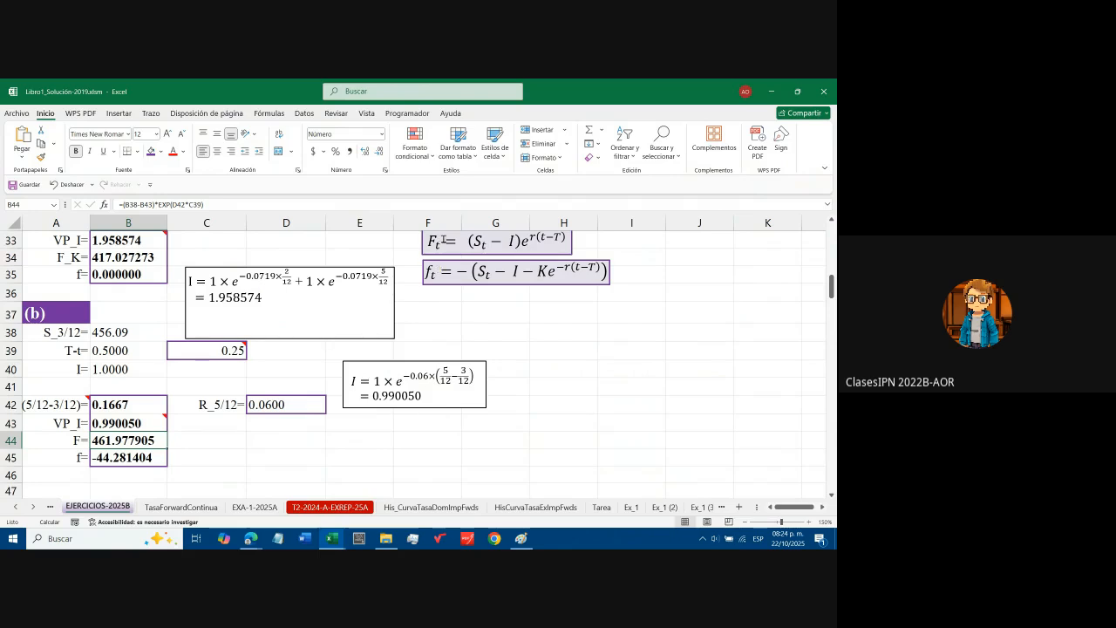
# Highlight the f_t equation in its text box and show the matching contract value formula in B45
pyautogui.doubleClick(434, 272)
pyautogui.moveTo(436, 273); pyautogui.dragTo(600, 273)
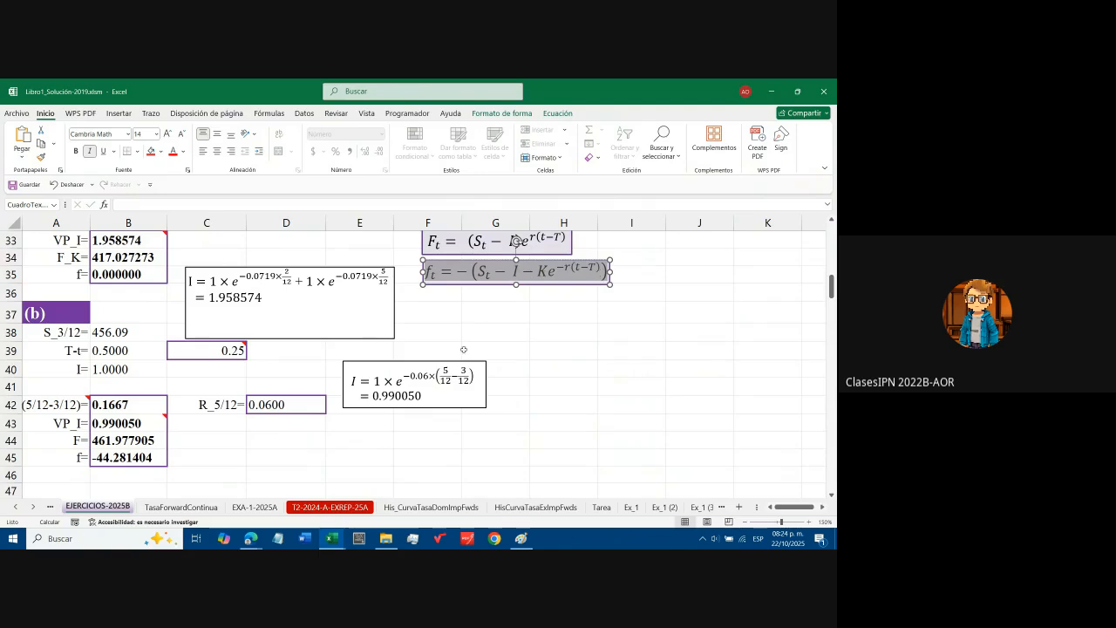
pyautogui.click(135, 458)
pyautogui.doubleClick(137, 458)
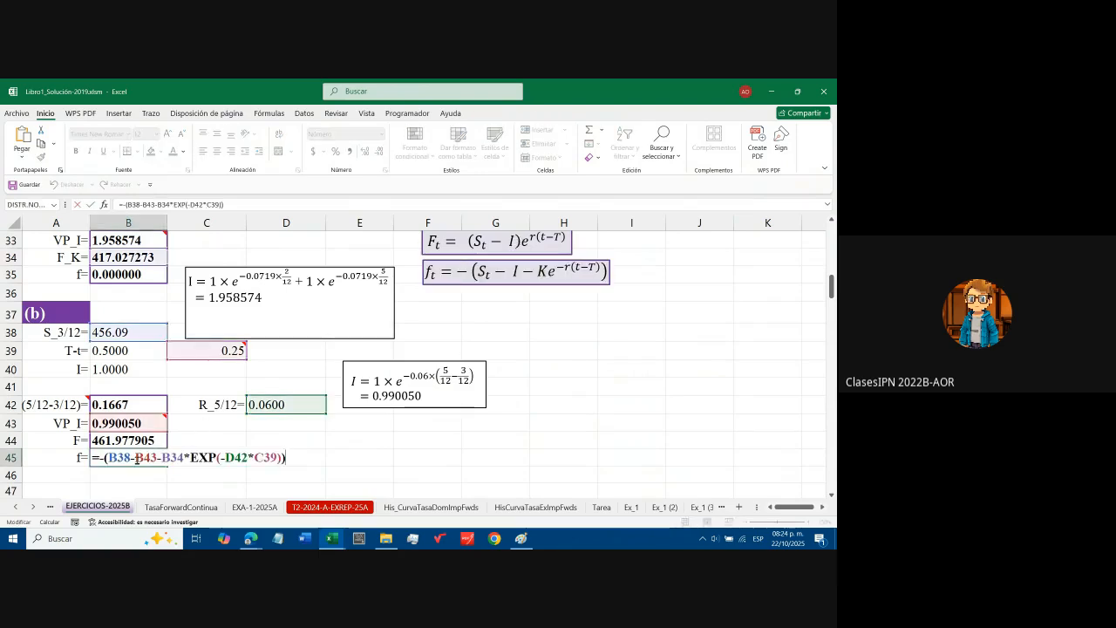
# Trace the terms of the contract value formula -(B38-B43-B34*EXP(-D42*C39)) in B45 without editing it
pyautogui.press('Left')
pyautogui.press('Left')
pyautogui.press('Left')
pyautogui.press('Left')
pyautogui.press('Left')
pyautogui.press('Left')
pyautogui.press('Left')
pyautogui.press('Left')
pyautogui.press('Left')
pyautogui.press('Left')
pyautogui.press('Left')
pyautogui.press('Left')
pyautogui.press('Left')
pyautogui.press('Left')
pyautogui.press('Left')
pyautogui.press('Left')
pyautogui.press('Left')
pyautogui.press('Left')
pyautogui.press('Left')
pyautogui.press('Left')
pyautogui.press('Left')
pyautogui.press('Left')
pyautogui.press('Left')
pyautogui.press('Left')
pyautogui.press('Left')
pyautogui.press('Left')
pyautogui.press('Left')
pyautogui.press('Left')
pyautogui.press('Left')
pyautogui.press('Left')
pyautogui.press('Left')
pyautogui.press('Left')
pyautogui.press('Left')
pyautogui.press('Left')
pyautogui.press('Left')
pyautogui.press('Left')
pyautogui.press('Left')
pyautogui.press('Left')
pyautogui.press('Left')
pyautogui.press('Right')
pyautogui.press('Right')
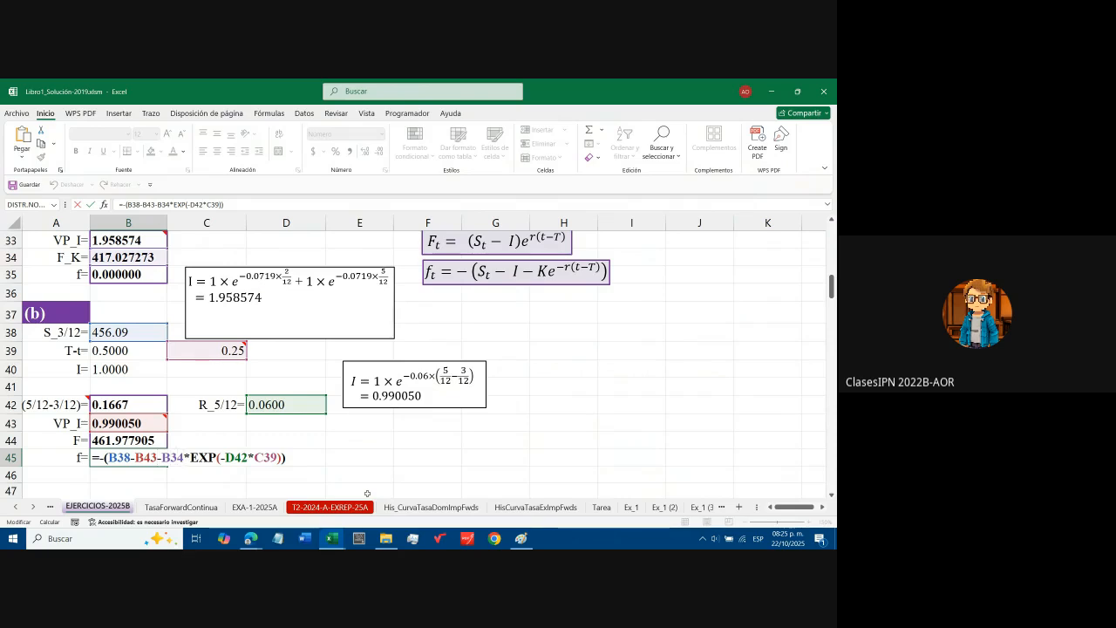
pyautogui.press('Right')
pyautogui.press('Right')
pyautogui.press('Right')
pyautogui.hotkey('ctrl', 'Return')
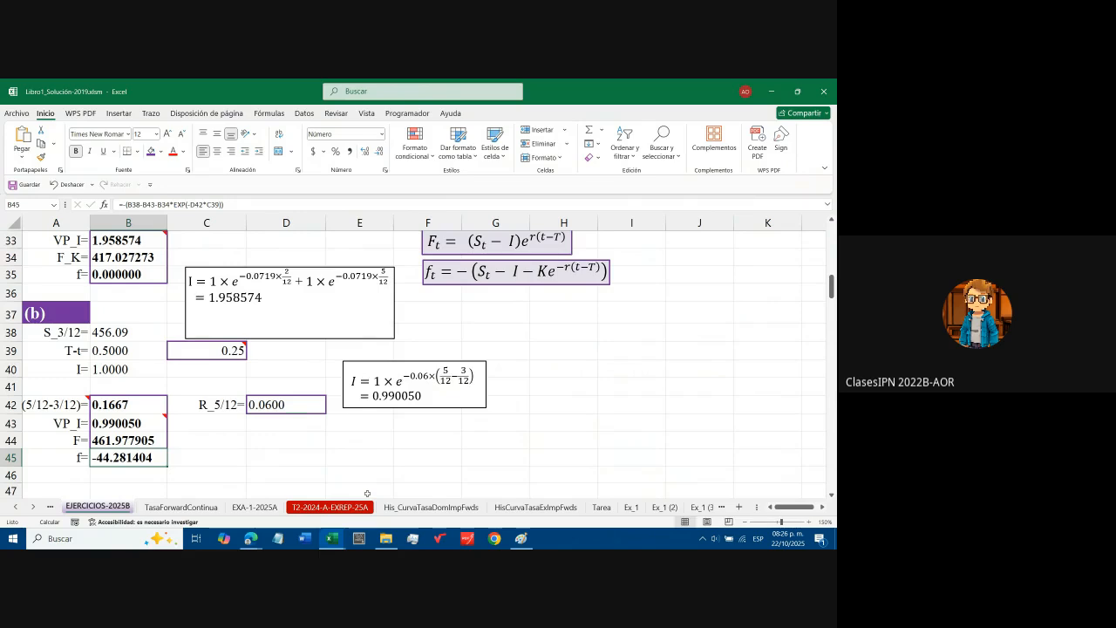
pyautogui.press('F2')
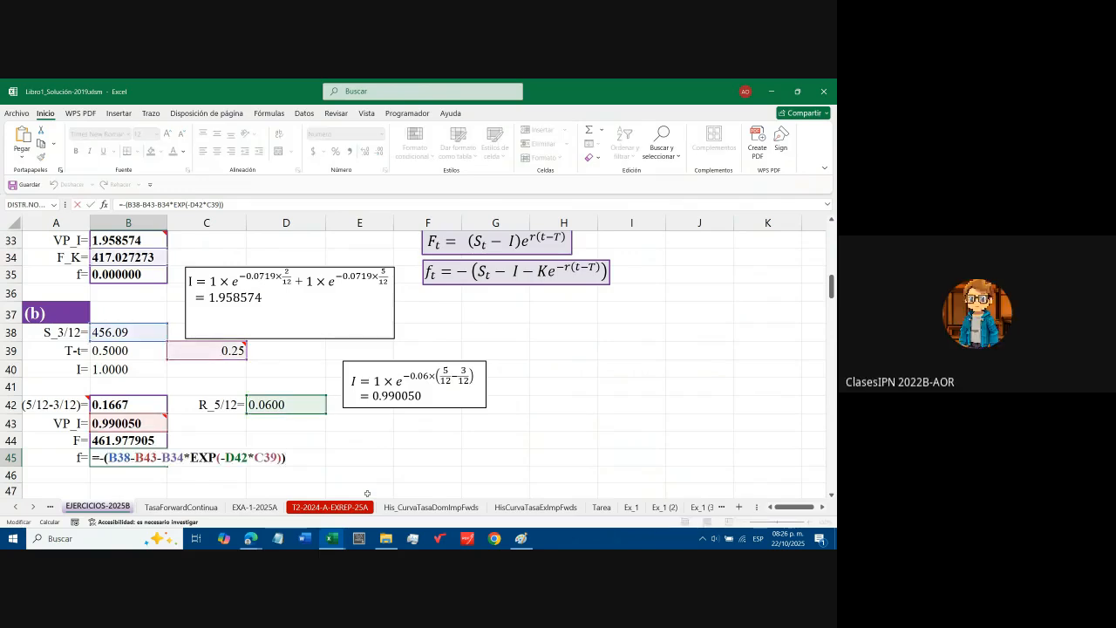
pyautogui.press('Return')
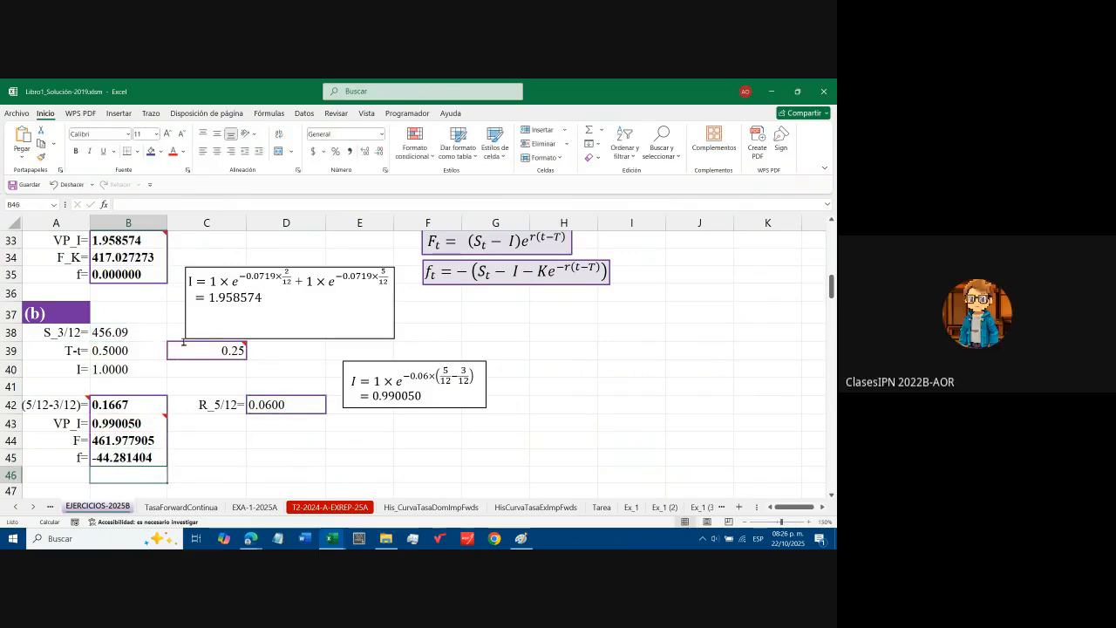
# Compare the forward price formula in B44 with the contract value formula in B45, highlighting its B34 reference to F_K
pyautogui.click(59, 258)
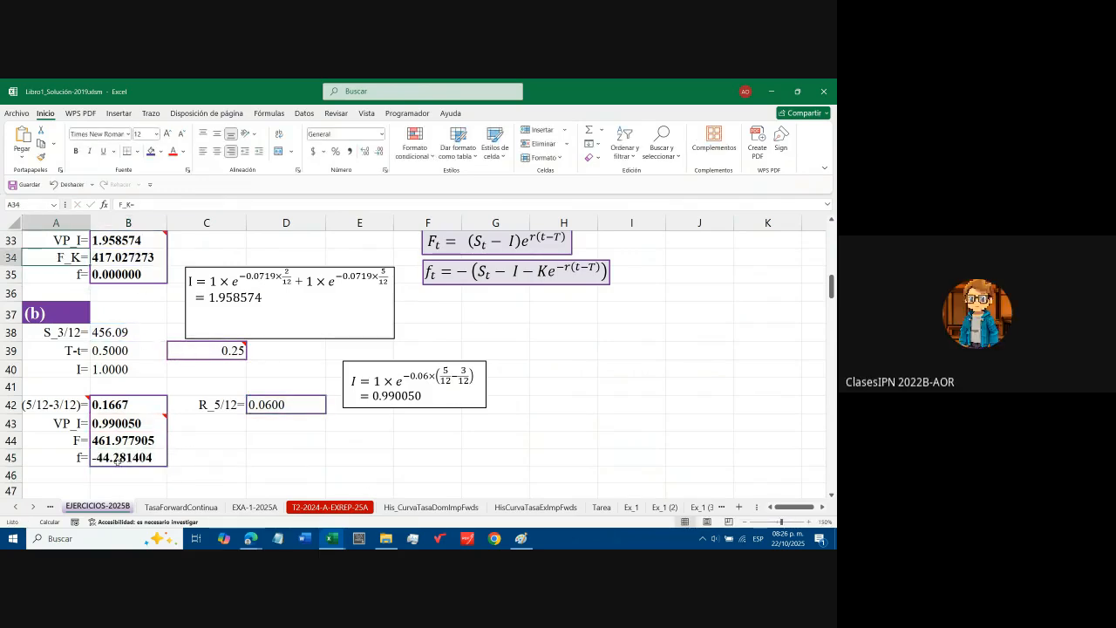
pyautogui.click(115, 456)
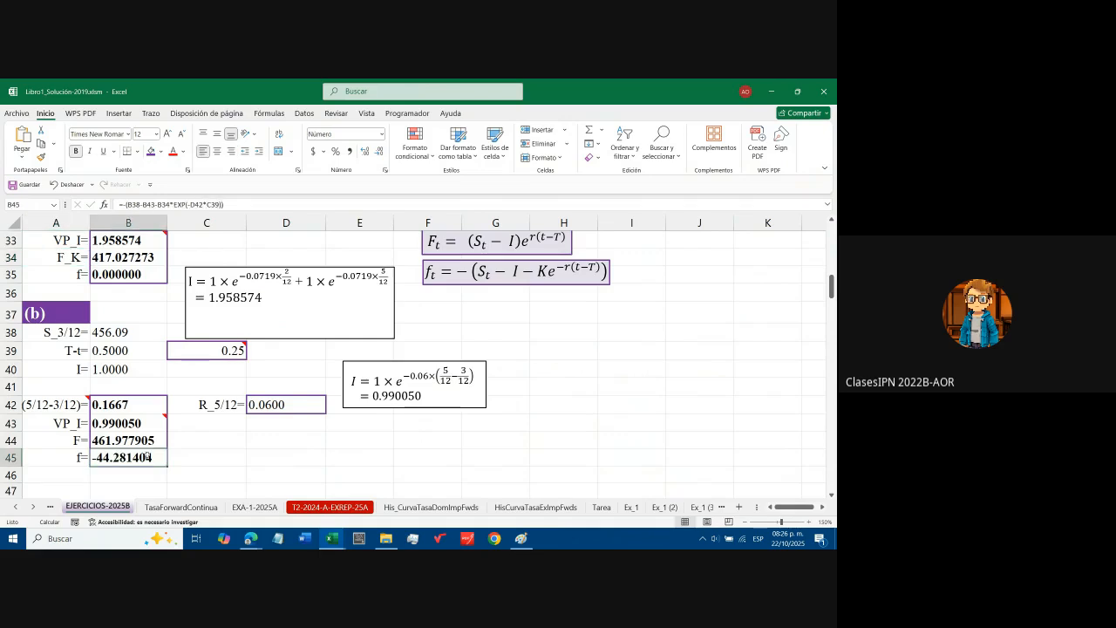
pyautogui.press('Up')
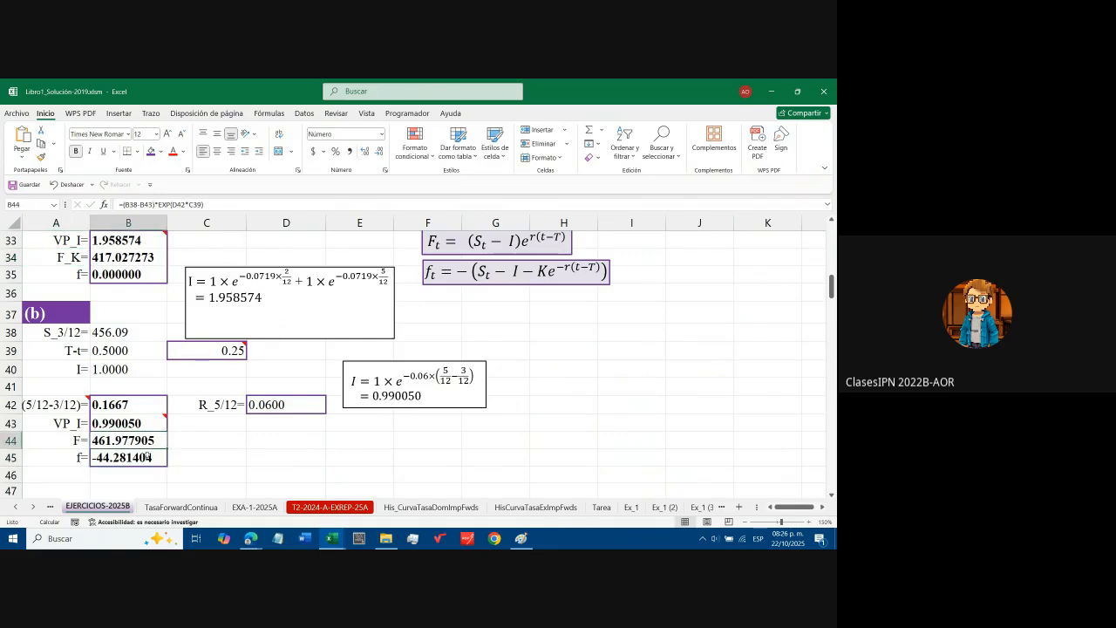
pyautogui.press('F2')
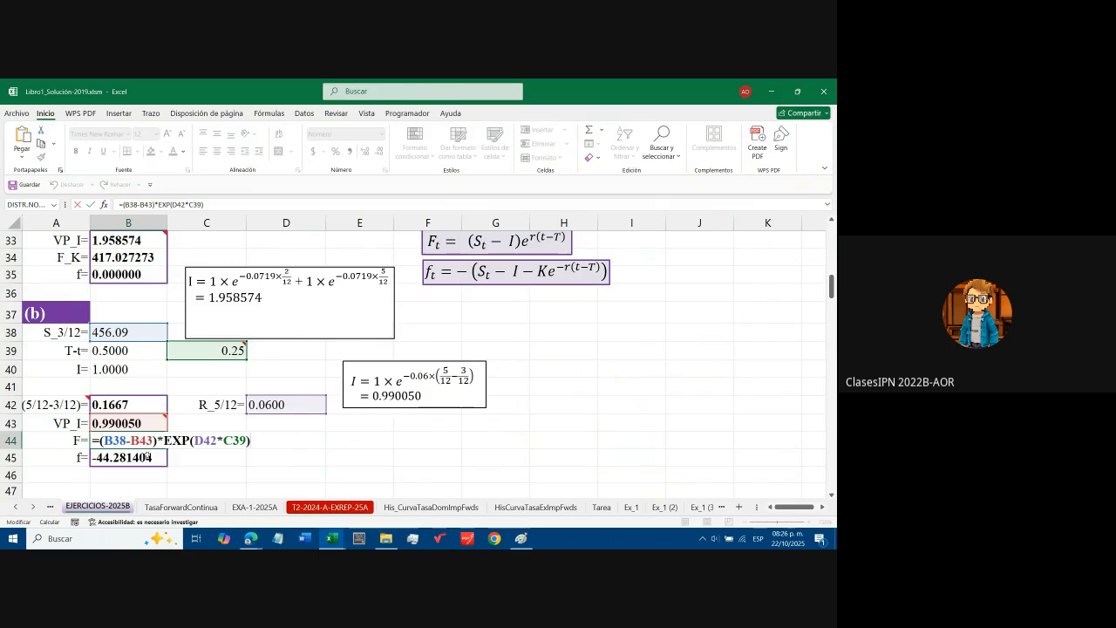
pyautogui.press('Return')
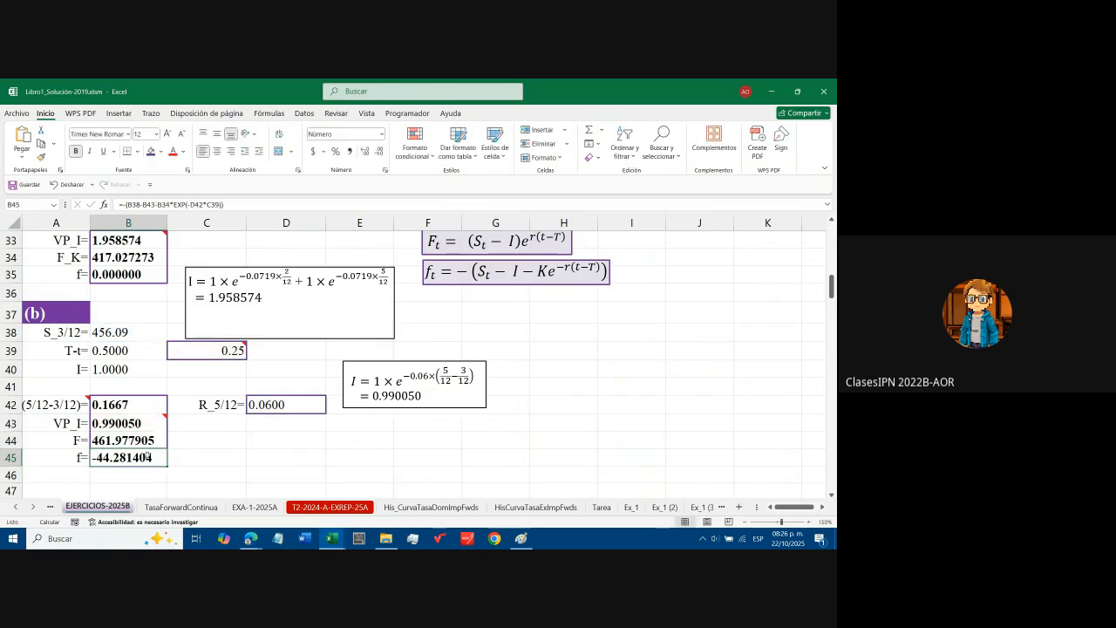
pyautogui.doubleClick(148, 457)
pyautogui.moveTo(162, 457); pyautogui.dragTo(184, 458)
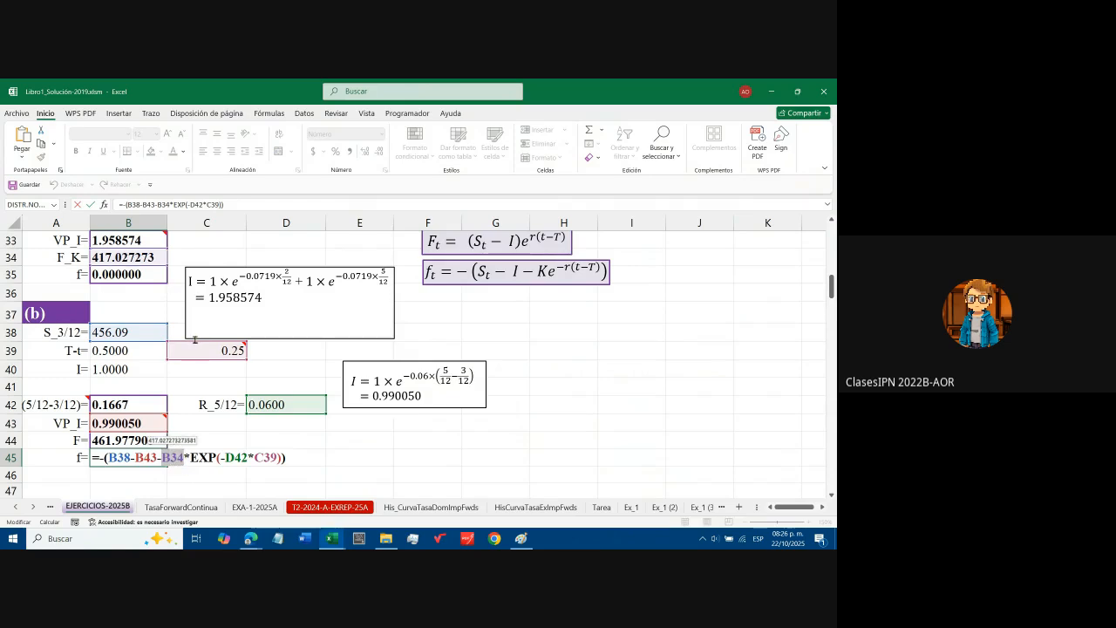
pyautogui.hotkey('ctrl', 'Return')
# Switch to the Hull PDF in the browser and find the discussion of F_0 versus f on page 106, after section 5.7
pyautogui.moveTo(252, 533)
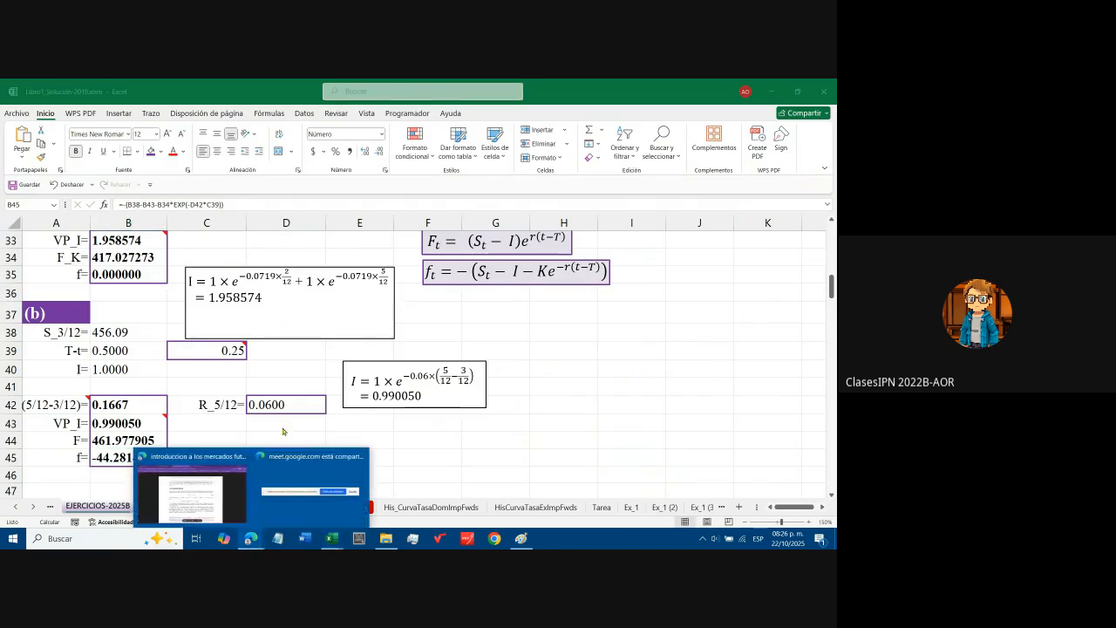
pyautogui.click(192, 493)
pyautogui.scroll(4, 402, 354)
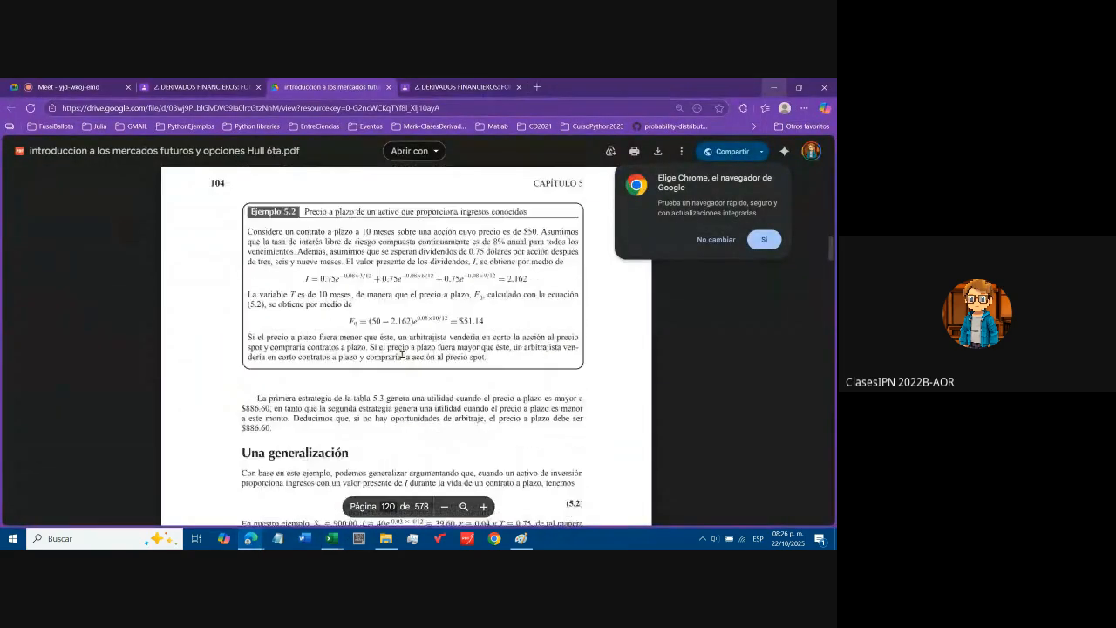
pyautogui.scroll(3, 402, 355)
pyautogui.scroll(-6, 399, 355)
pyautogui.scroll(-3, 397, 356)
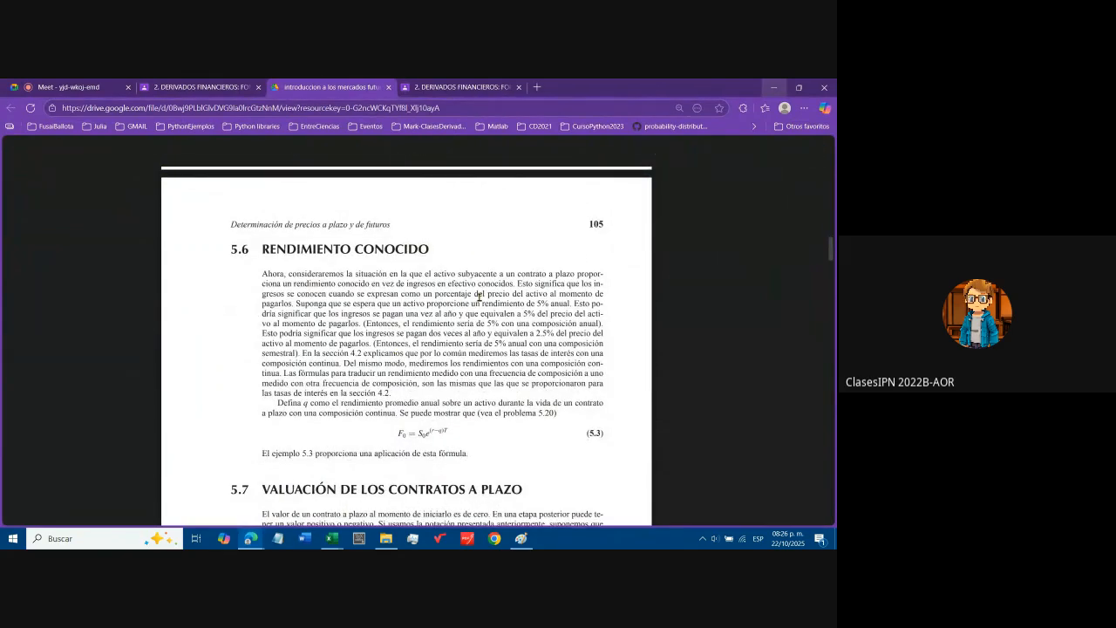
pyautogui.scroll(-3, 361, 340)
pyautogui.scroll(-1, 379, 377)
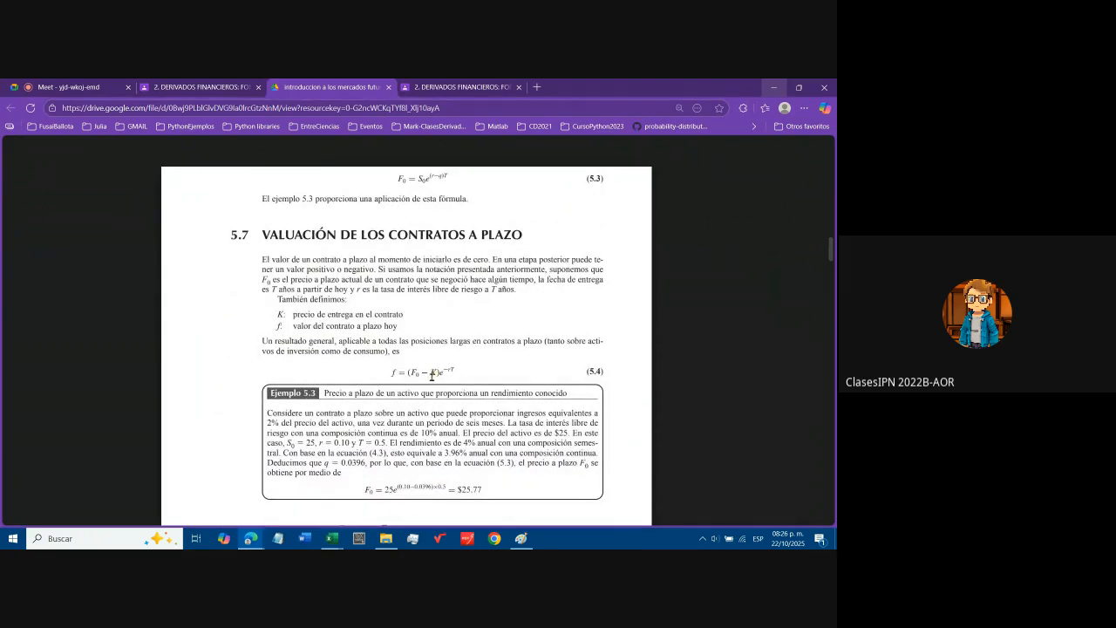
pyautogui.scroll(1, 388, 389)
pyautogui.scroll(-5, 387, 389)
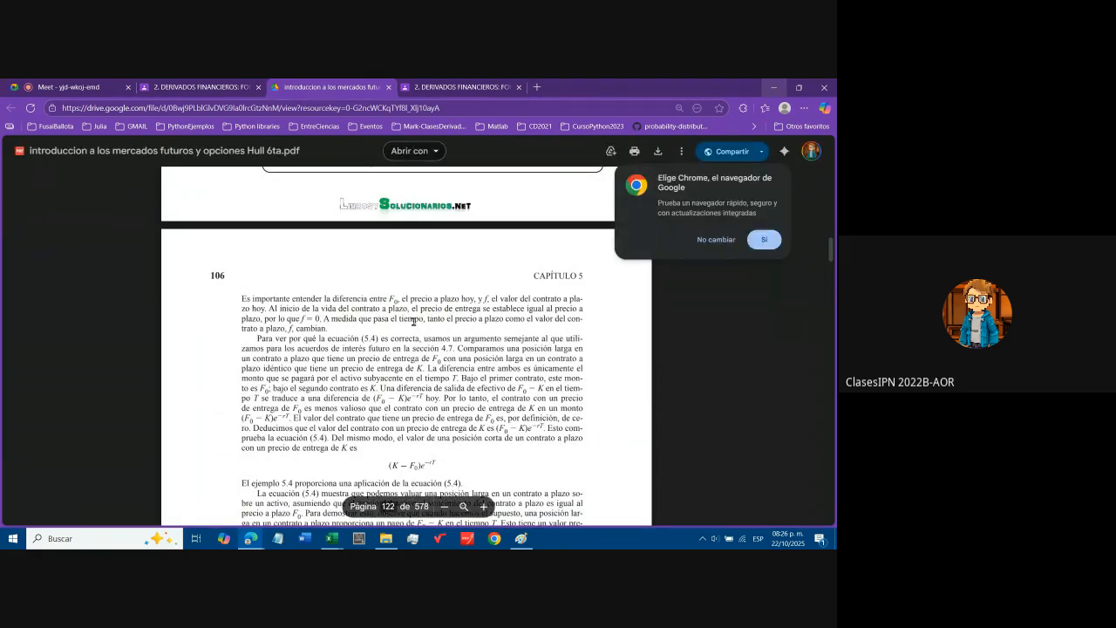
# Highlight the page 106 phrases stating that the delivery price is set equal to the forward price at inception, so f = 0
pyautogui.moveTo(252, 300)
pyautogui.mouseDown()
pyautogui.moveTo(558, 309)
pyautogui.moveTo(256, 319)
pyautogui.mouseUp()
pyautogui.click(385, 310)
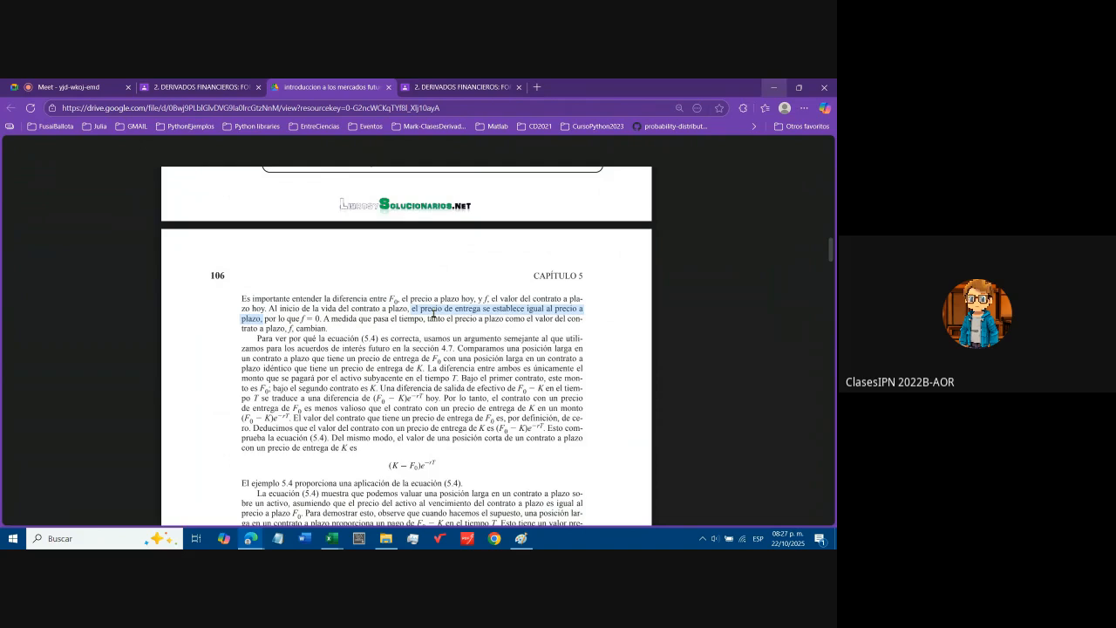
pyautogui.click(433, 312)
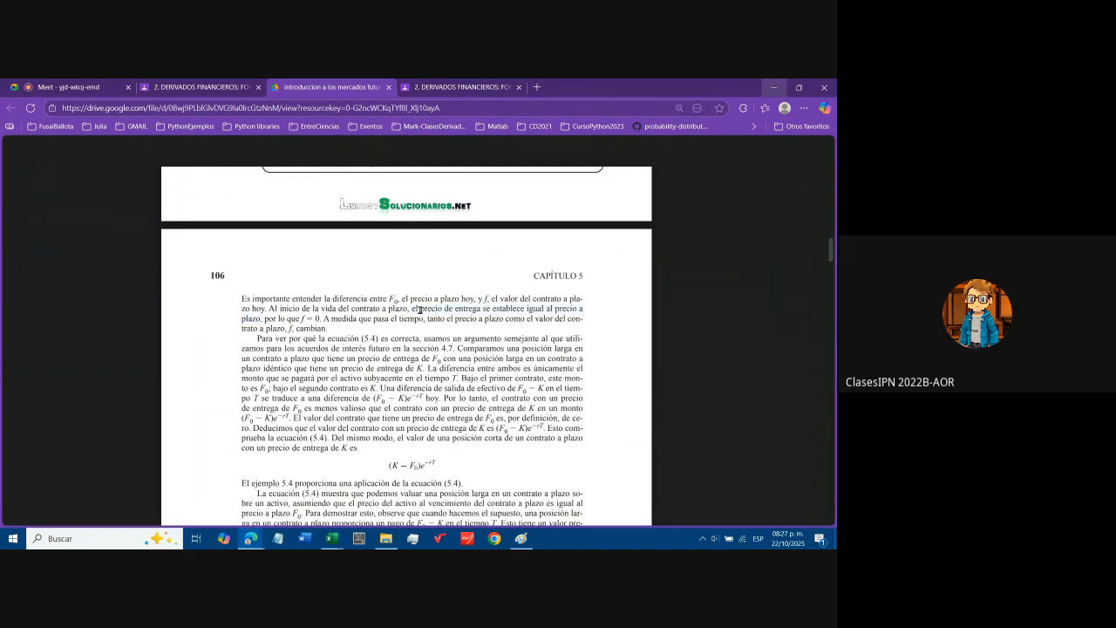
pyautogui.moveTo(420, 310); pyautogui.dragTo(480, 310)
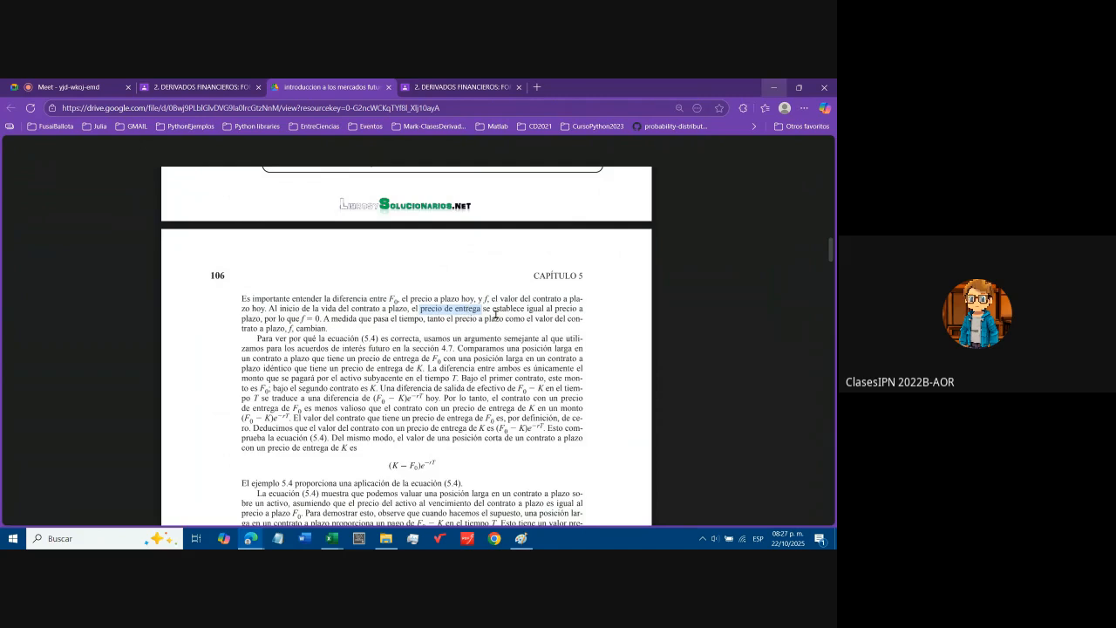
pyautogui.moveTo(555, 309); pyautogui.dragTo(324, 319)
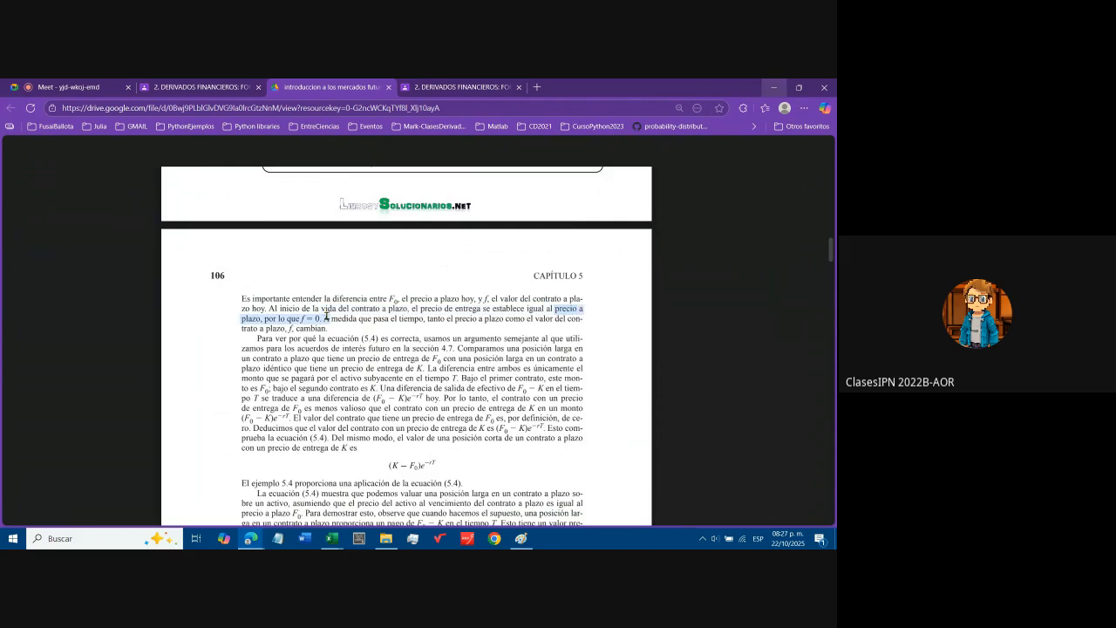
pyautogui.moveTo(421, 309); pyautogui.dragTo(481, 309)
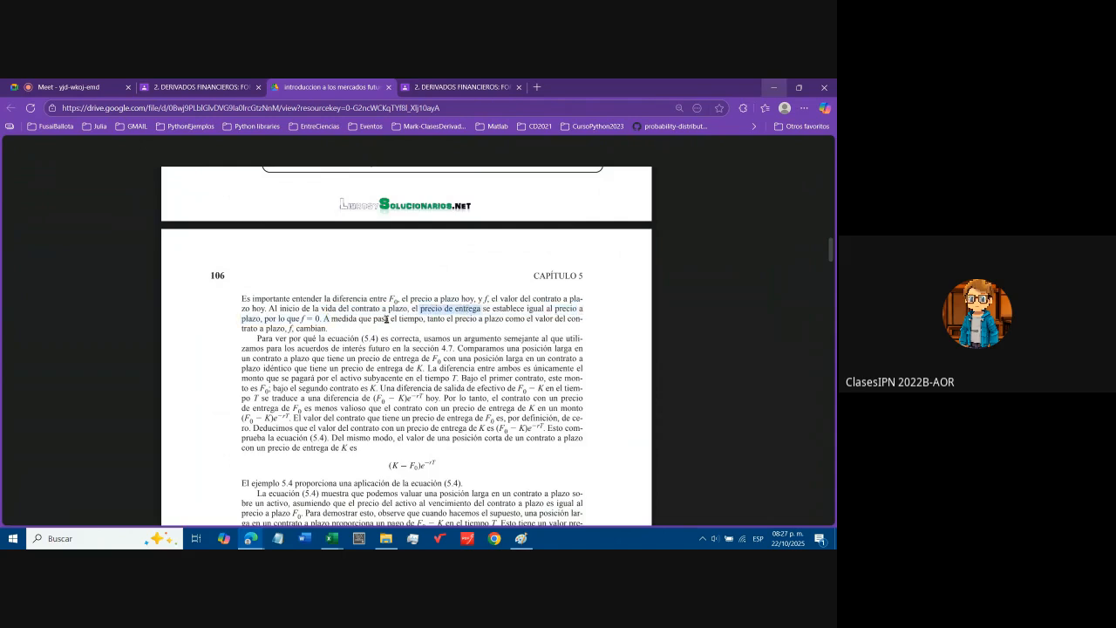
pyautogui.doubleClick(248, 319)
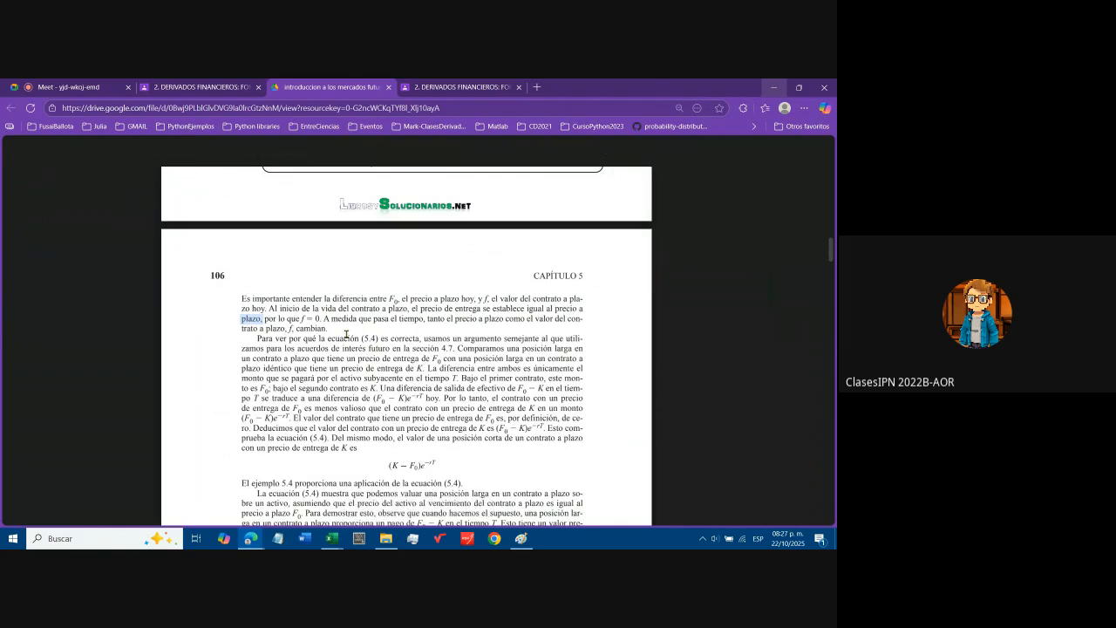
# Switch back to the Excel workbook and point out part (a)'s forward price in B34 and its F_K label
pyautogui.moveTo(331, 538)
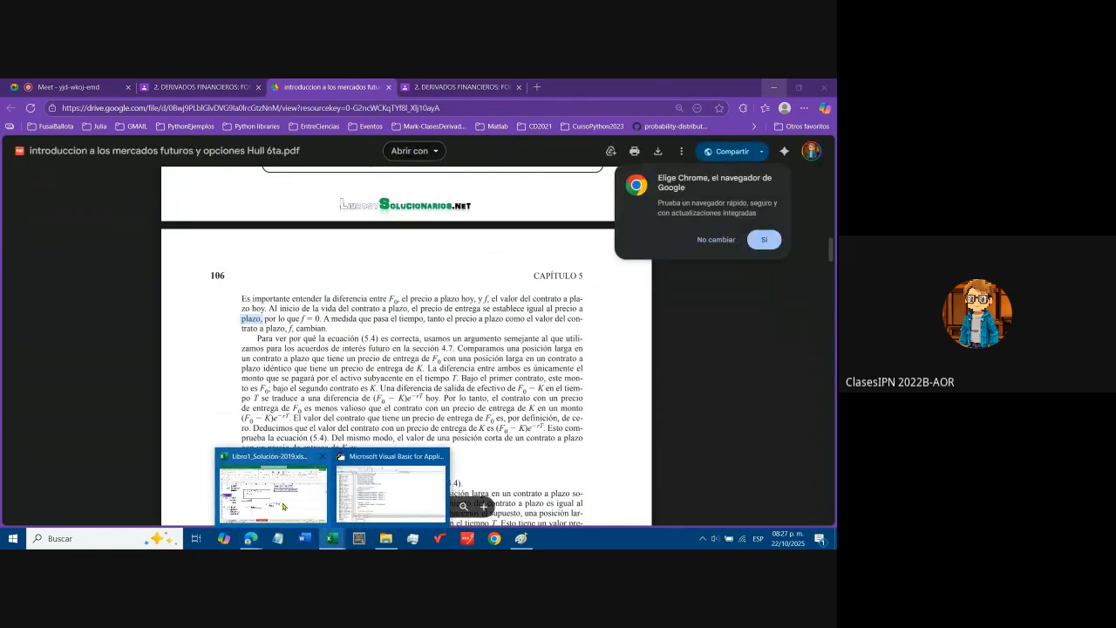
pyautogui.click(282, 505)
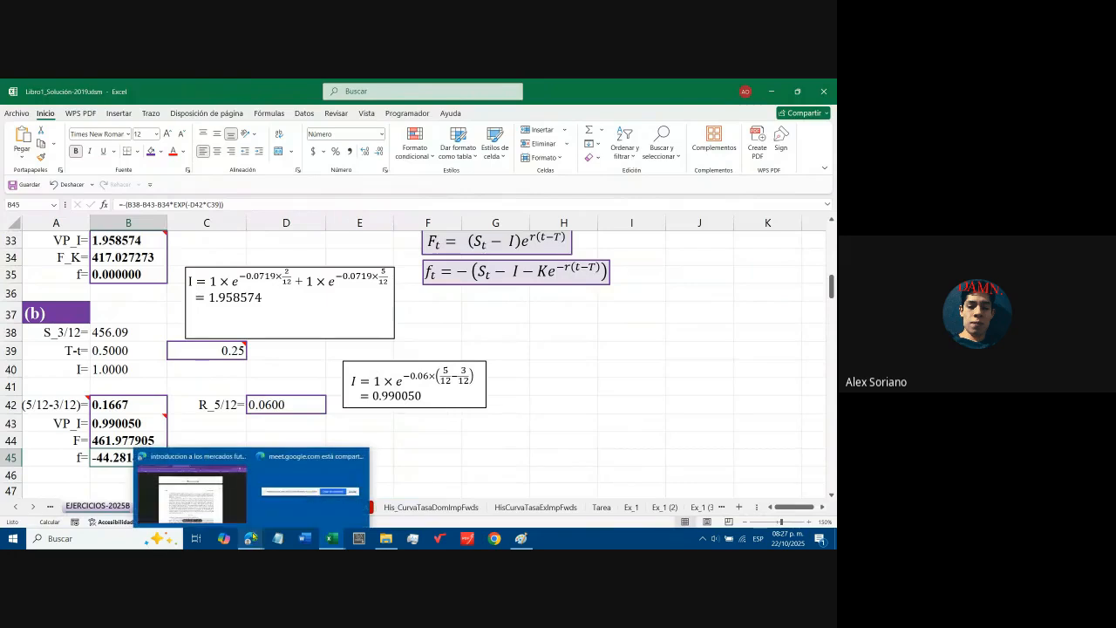
pyautogui.click(248, 373)
pyautogui.scroll(2, 247, 373)
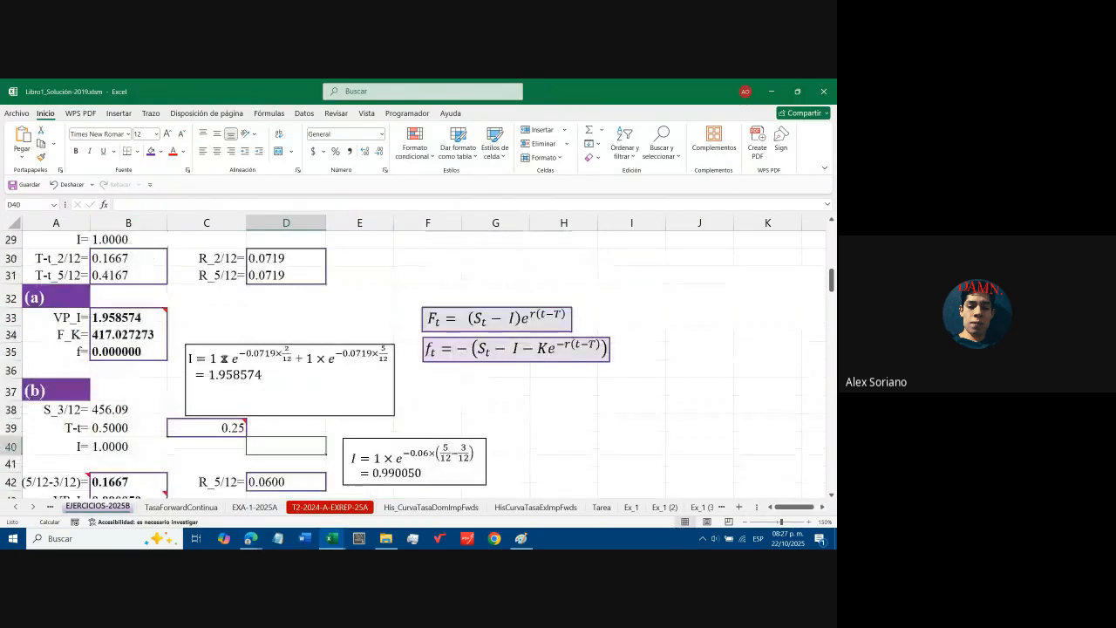
pyautogui.click(128, 334)
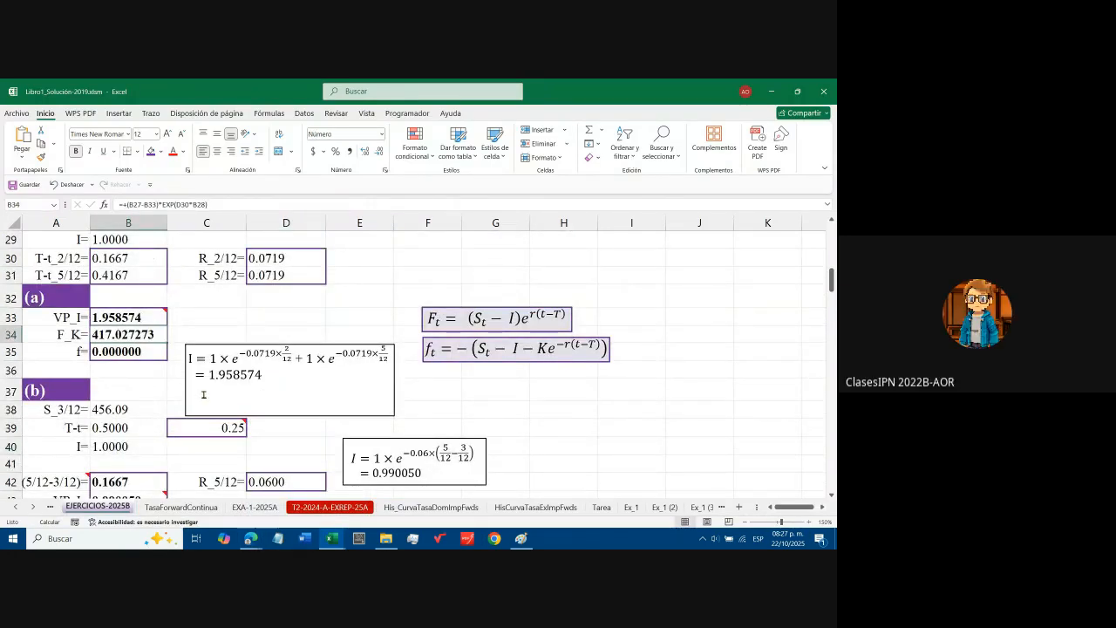
pyautogui.press('Left')
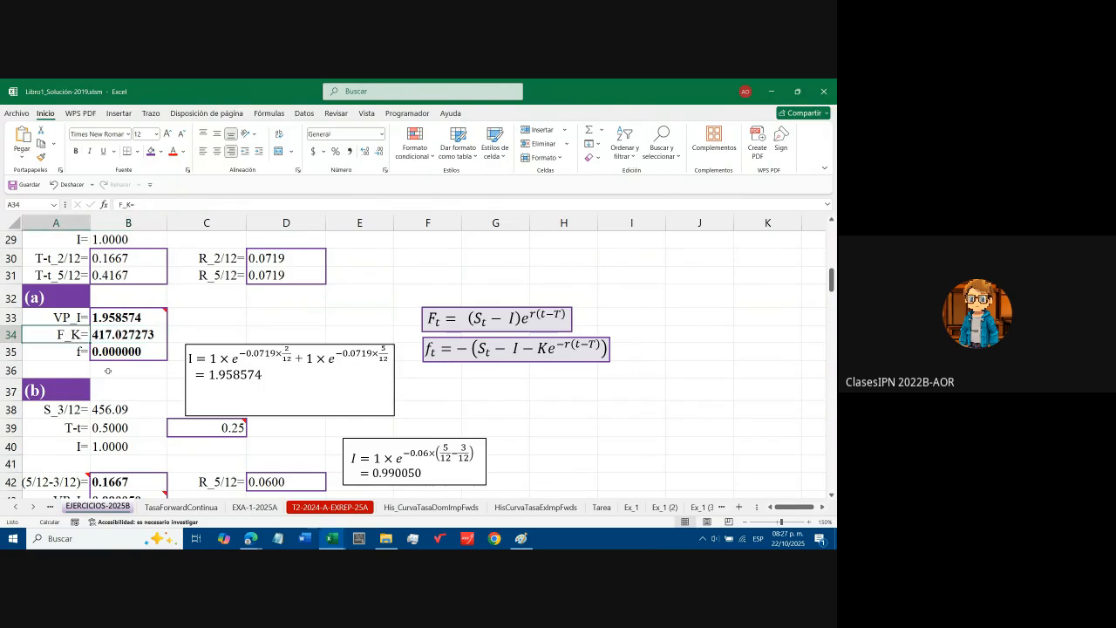
pyautogui.scroll(-1, 108, 370)
# Switch to the Paint timeline and draw a green upward arrow beneath month 6
pyautogui.moveTo(521, 538)
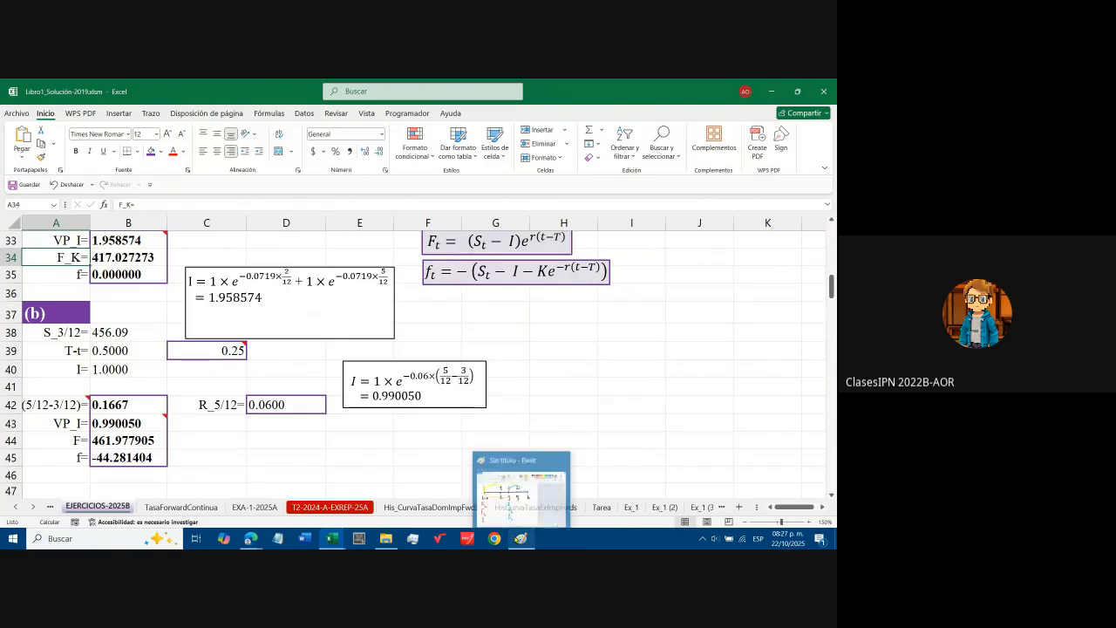
pyautogui.click(520, 490)
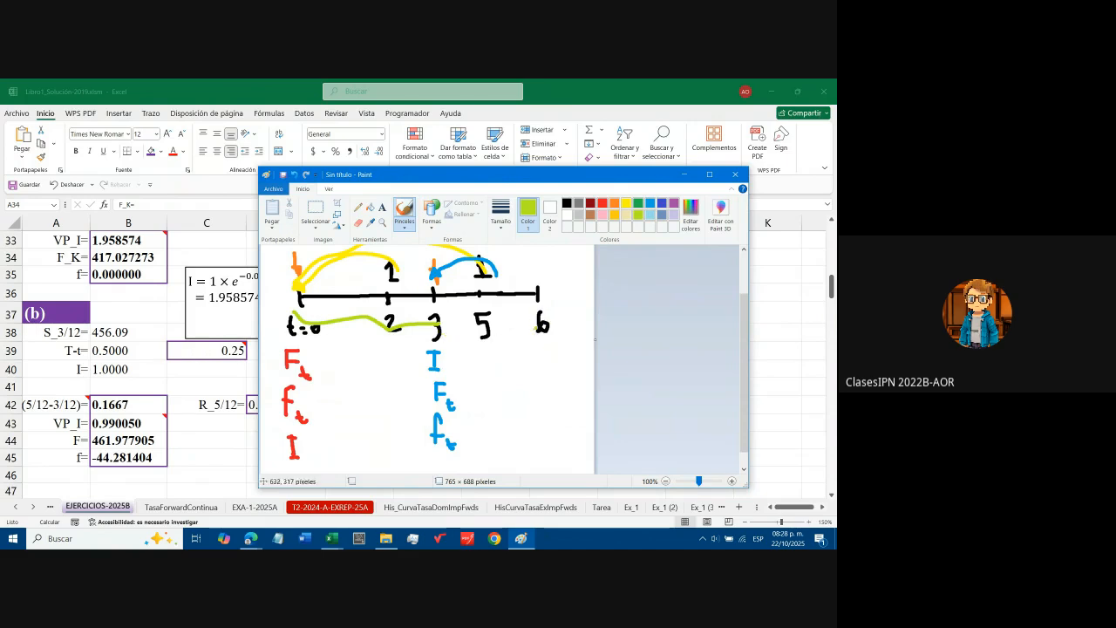
pyautogui.moveTo(542, 345)
pyautogui.mouseDown()
pyautogui.moveTo(544, 375)
pyautogui.moveTo(536, 357)
pyautogui.moveTo(551, 358)
pyautogui.mouseUp()
# Bring exercise 2's statement into view in the worksheet and move the Paint window aside to uncover its text
pyautogui.scroll(5, 151, 356)
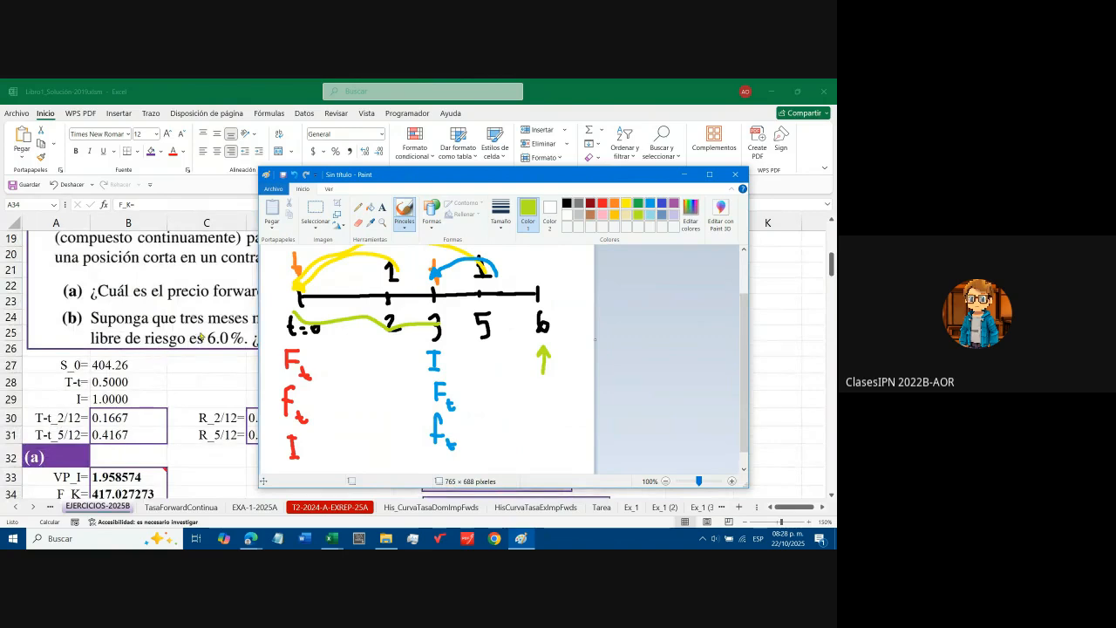
pyautogui.moveTo(474, 182); pyautogui.dragTo(666, 173)
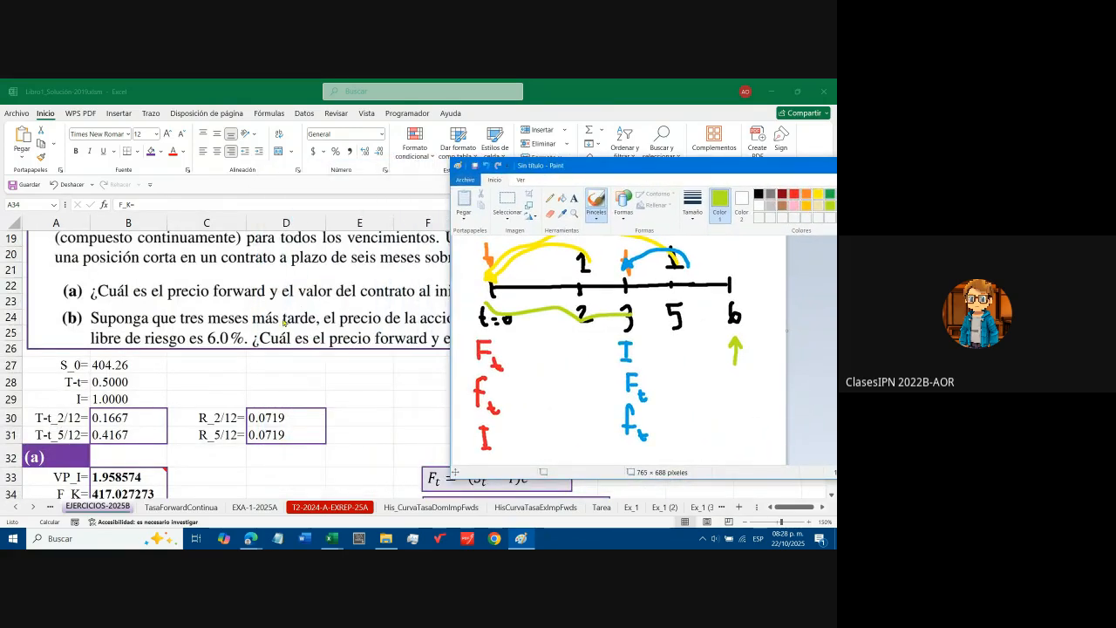
pyautogui.scroll(1, 284, 323)
pyautogui.scroll(1, 284, 322)
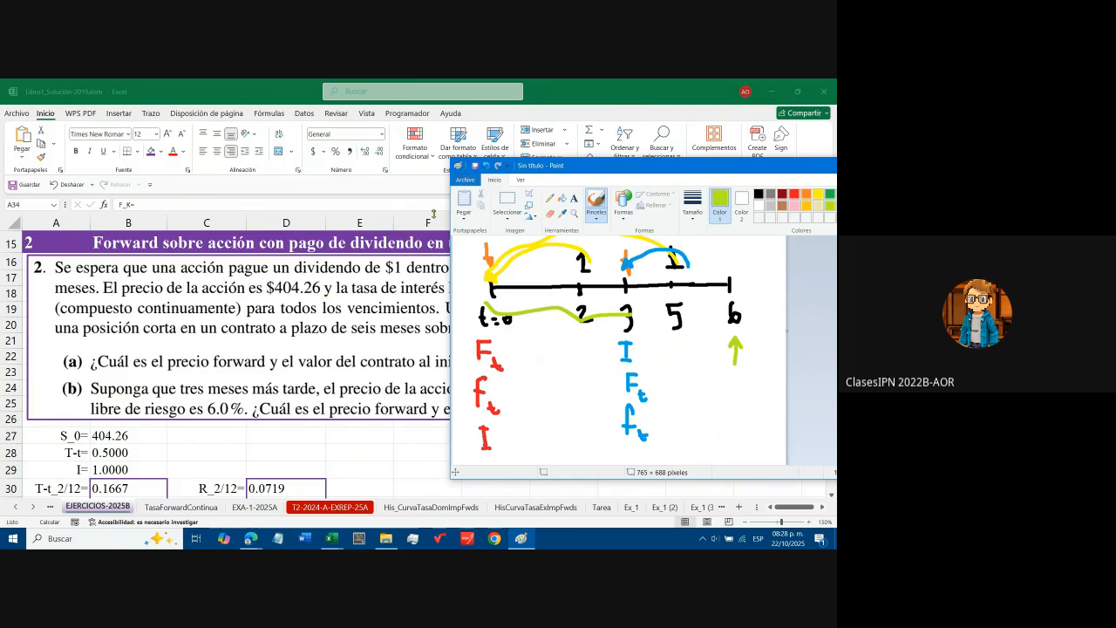
# Move the Paint window back over the worksheet, widen it and bring the timeline's upper arrows fully into view
pyautogui.moveTo(530, 162); pyautogui.dragTo(211, 155)
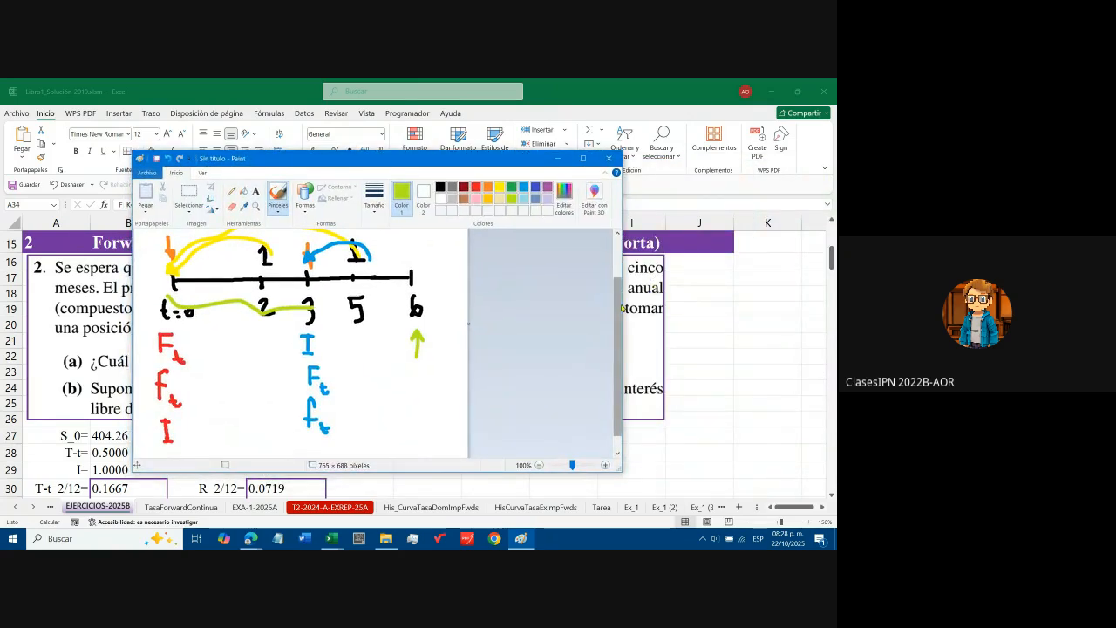
pyautogui.moveTo(622, 306); pyautogui.dragTo(681, 303)
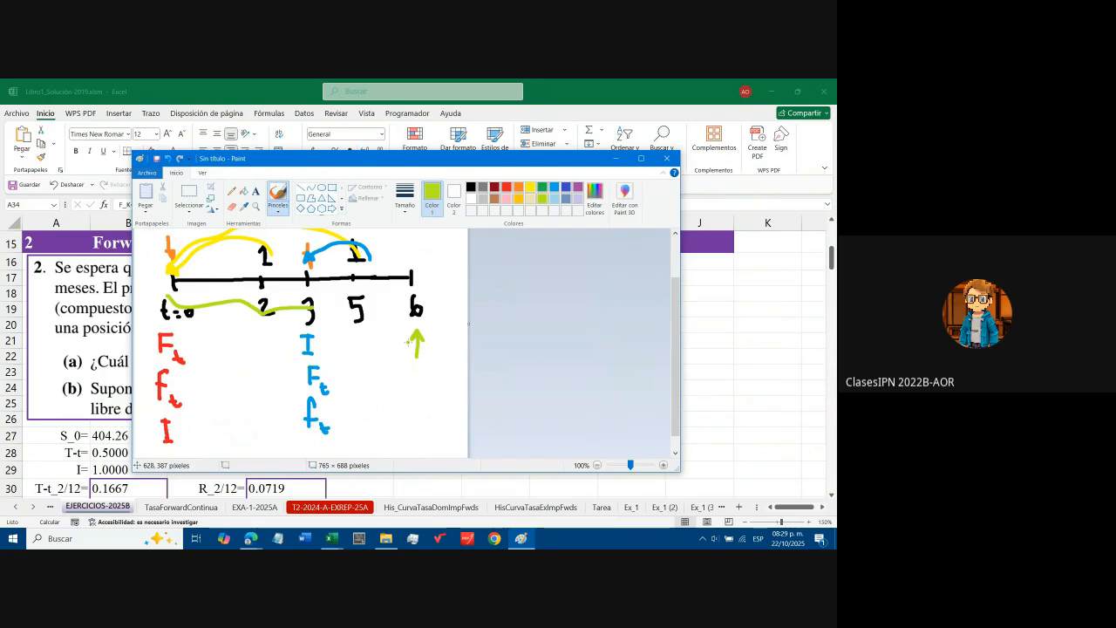
pyautogui.moveTo(409, 158); pyautogui.dragTo(442, 142)
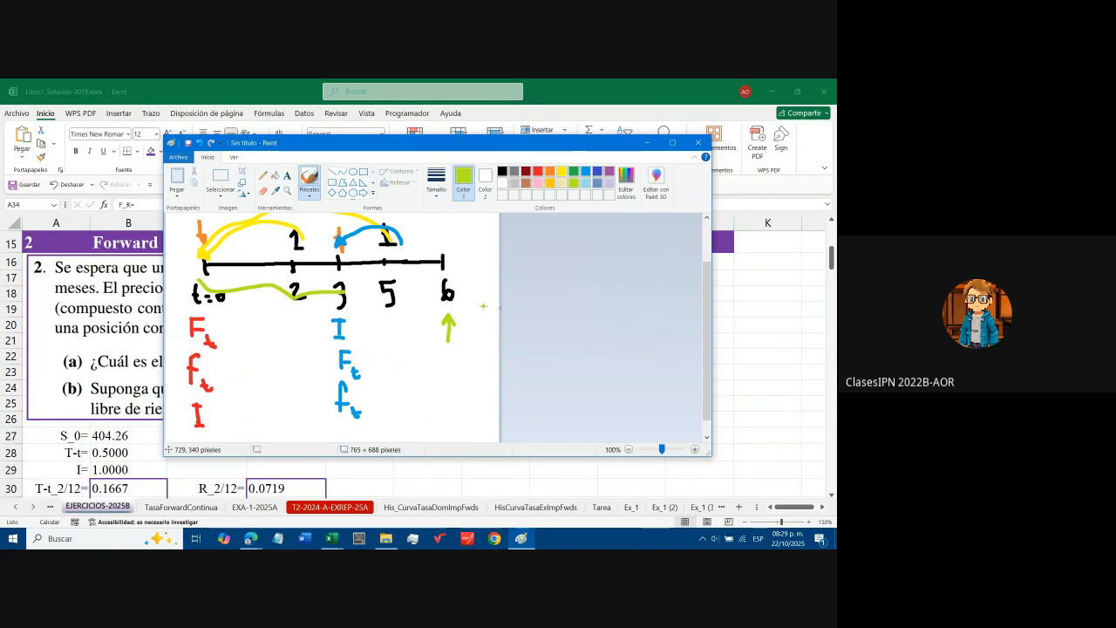
pyautogui.moveTo(709, 292)
pyautogui.mouseDown()
pyautogui.moveTo(709, 271)
pyautogui.moveTo(706, 342)
pyautogui.moveTo(717, 272)
pyautogui.mouseUp()
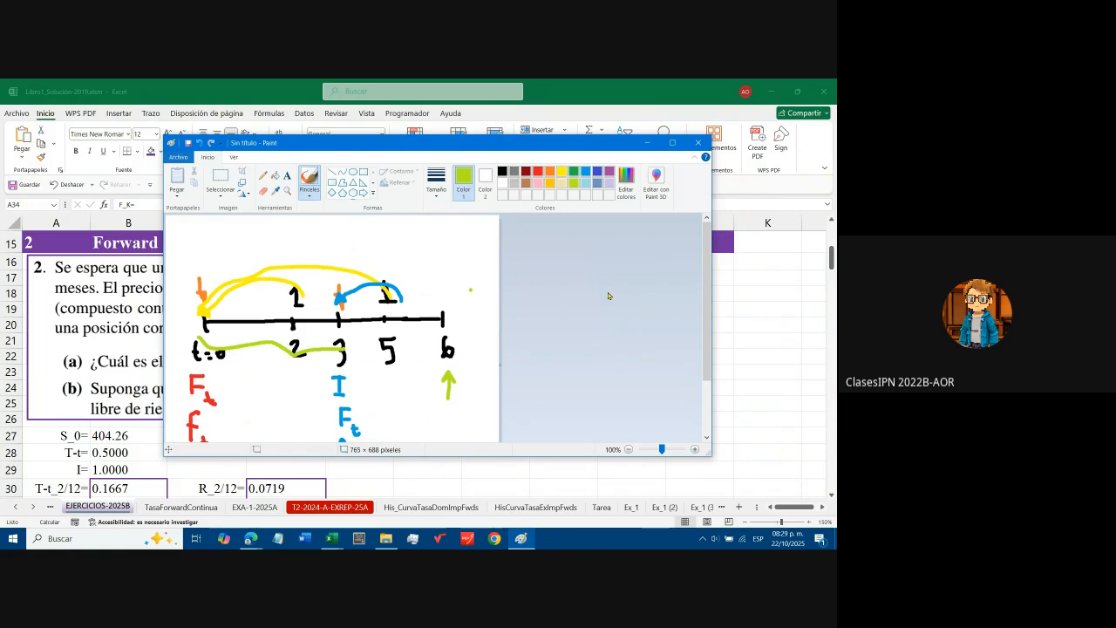
# Switch back to the Excel workbook and point out part (b)'s contract value f in B45
pyautogui.click(646, 142)
pyautogui.scroll(-5, 365, 343)
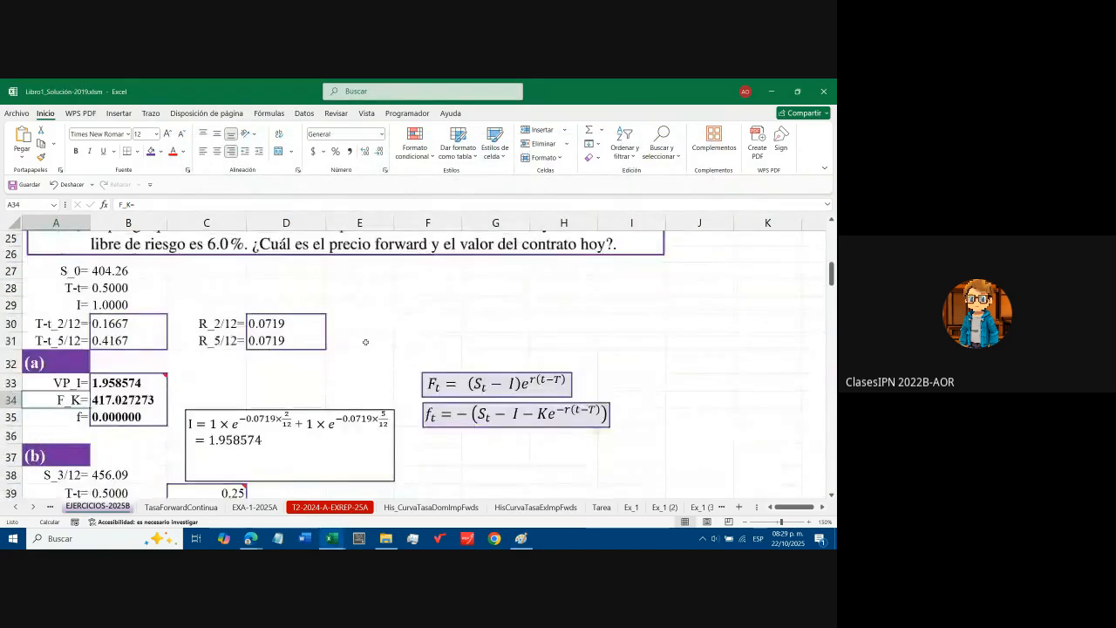
pyautogui.scroll(-2, 364, 343)
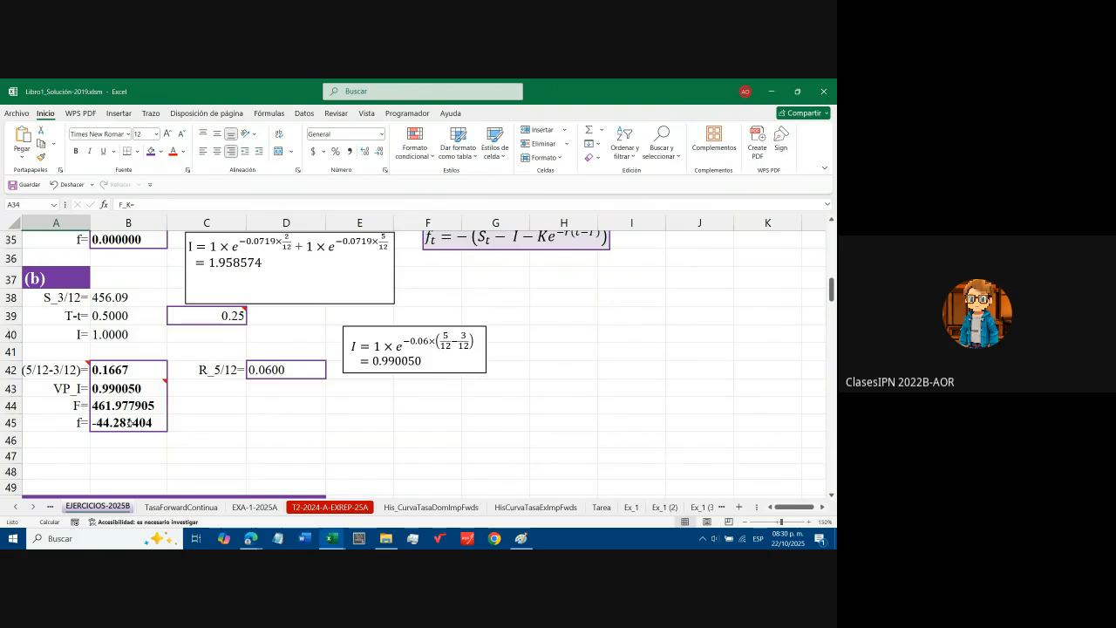
pyautogui.click(162, 422)
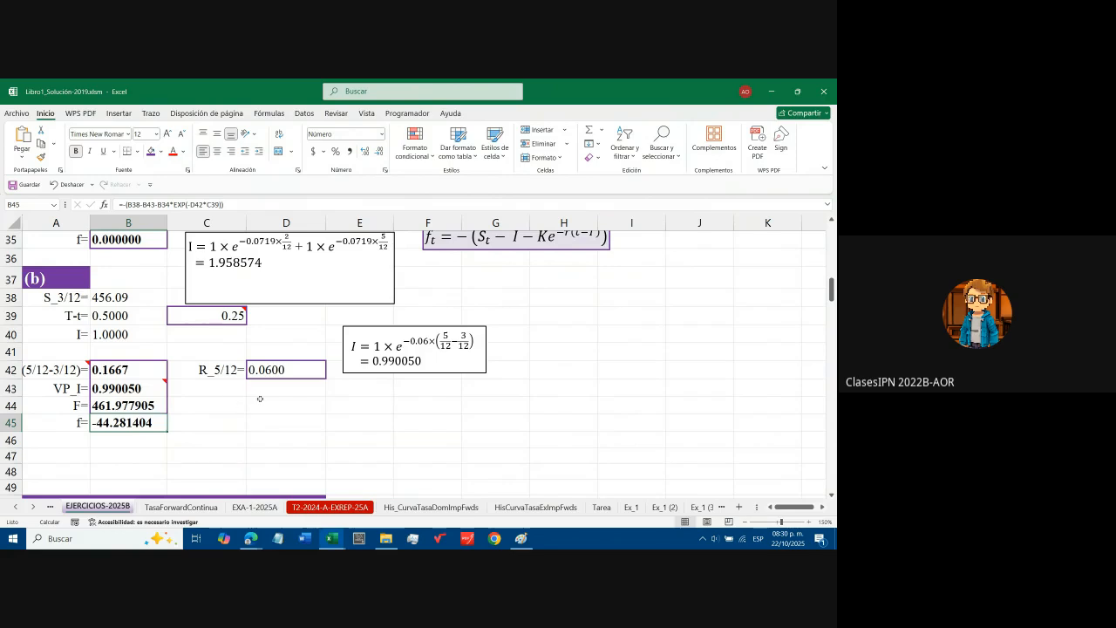
pyautogui.scroll(1, 230, 387)
pyautogui.scroll(1, 231, 388)
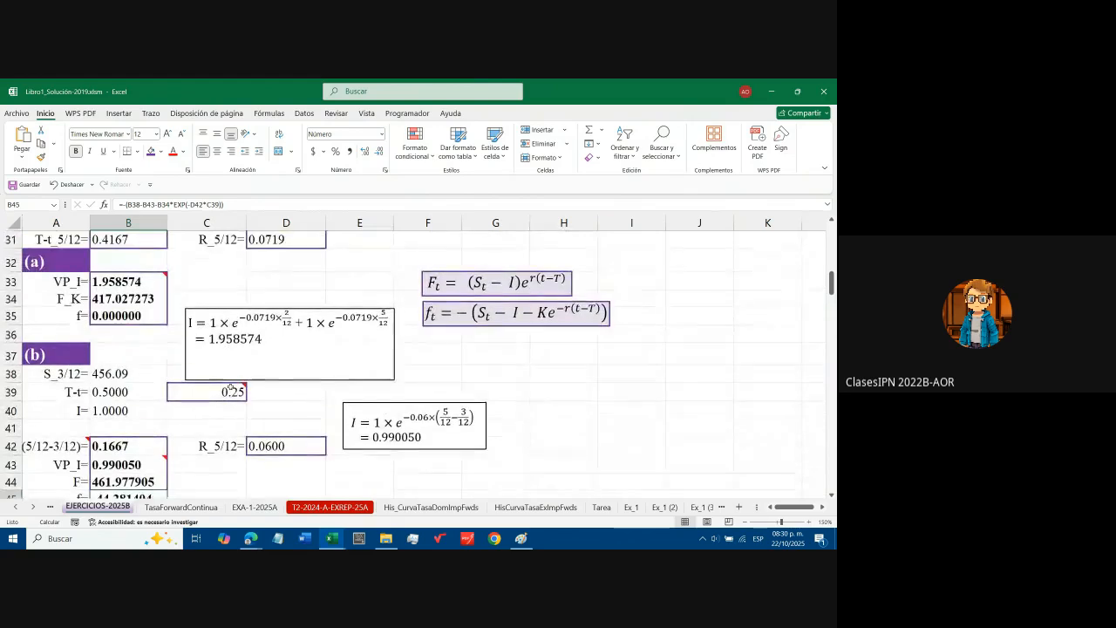
pyautogui.scroll(-2, 244, 401)
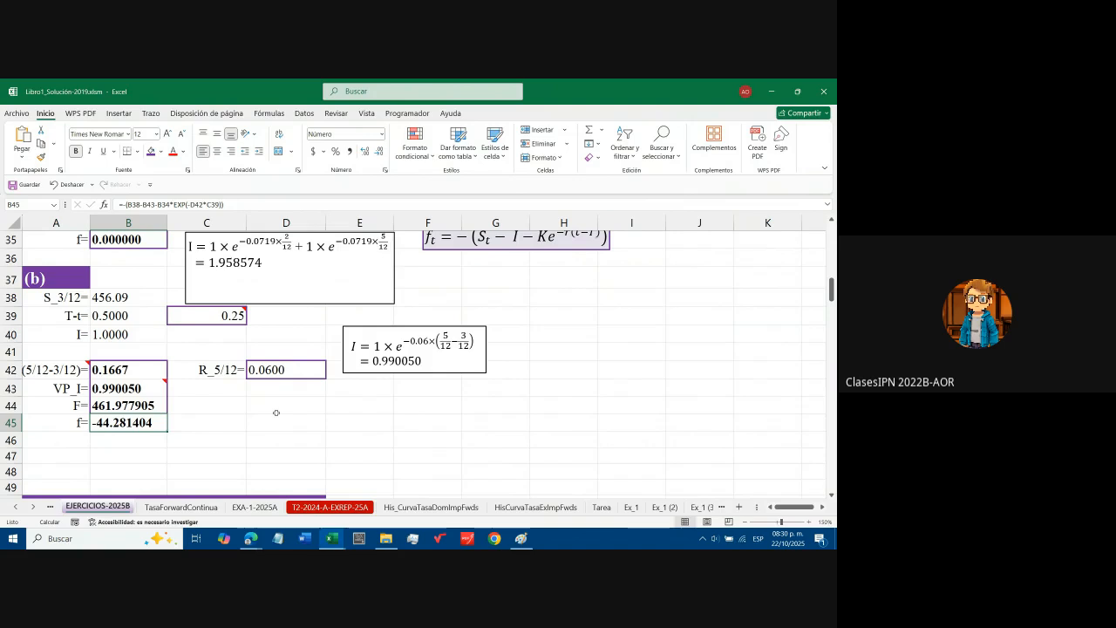
# Highlight the F_t and f_t formula boxes beside part (a) to compare them, and clear the selection
pyautogui.scroll(2, 411, 358)
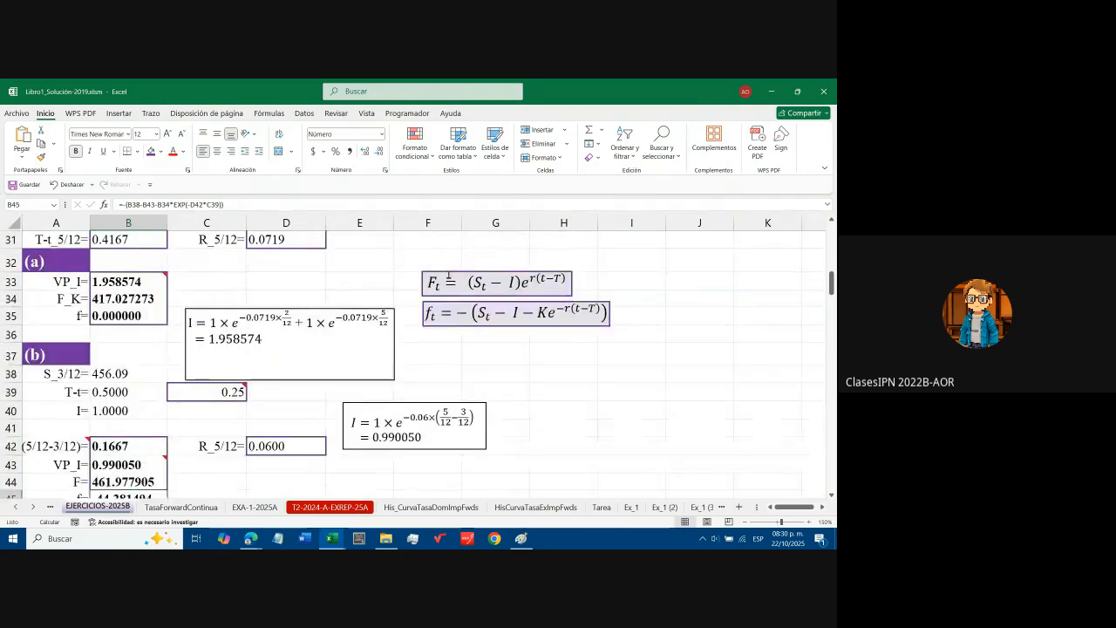
pyautogui.click(433, 279)
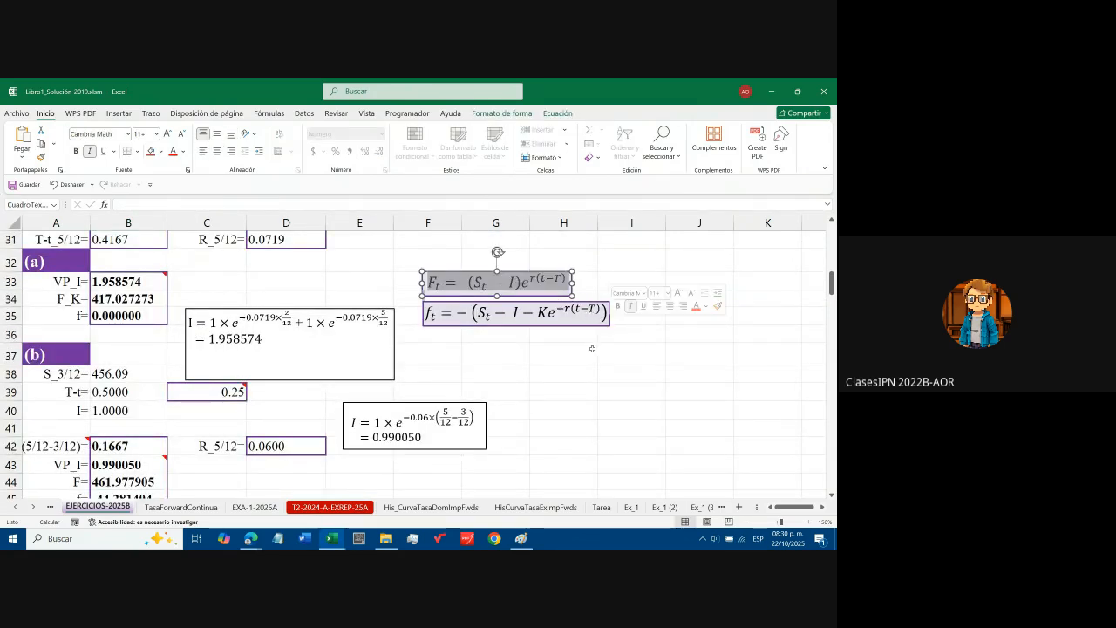
pyautogui.click(563, 353)
pyautogui.click(610, 327)
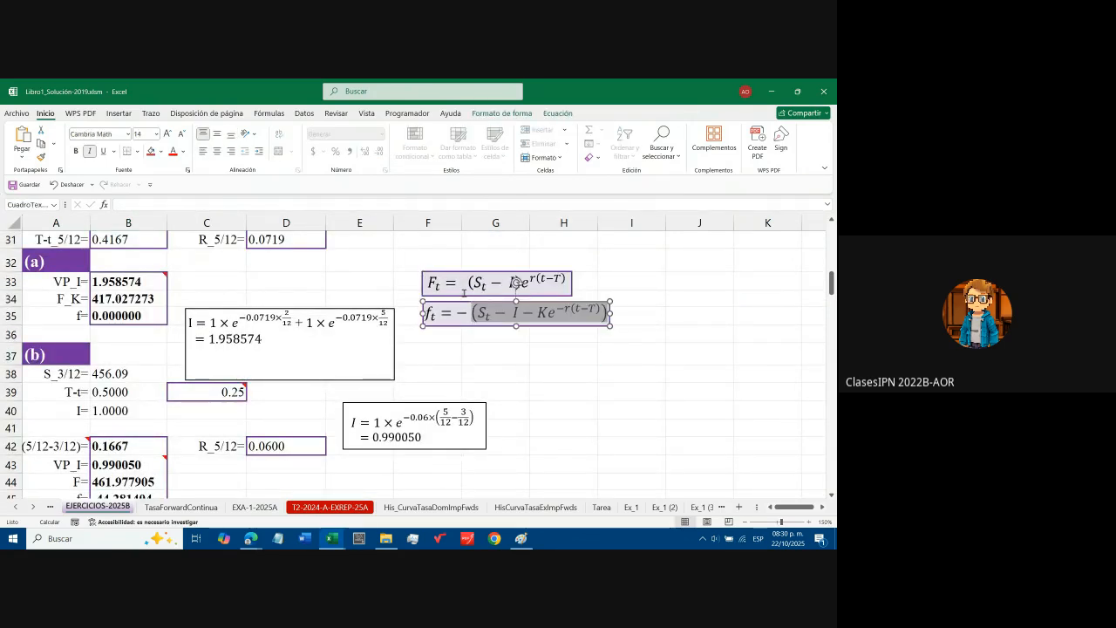
pyautogui.click(516, 282)
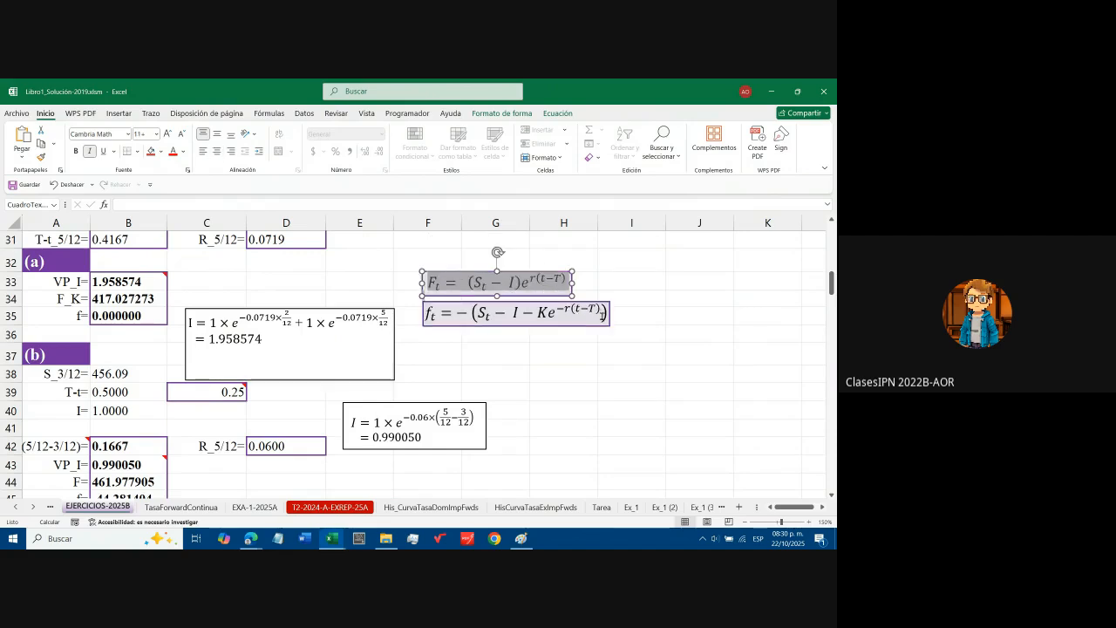
pyautogui.click(402, 354)
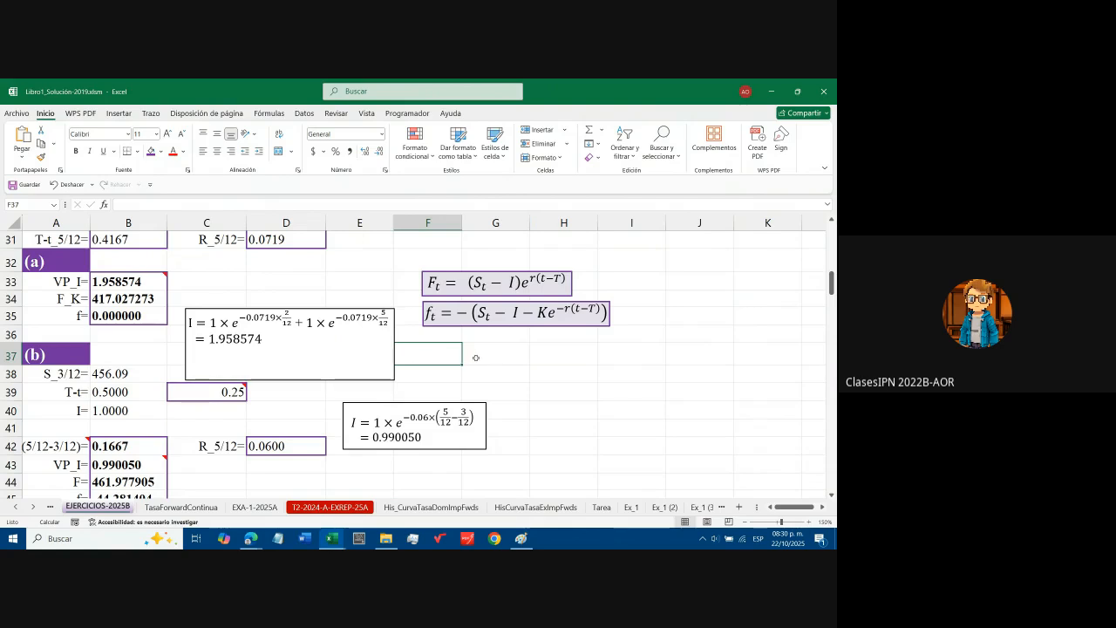
# Switch to the Paint timeline, add green check marks beside the red F_t, f_t and I, and write "=K" after F_t
pyautogui.click(521, 538)
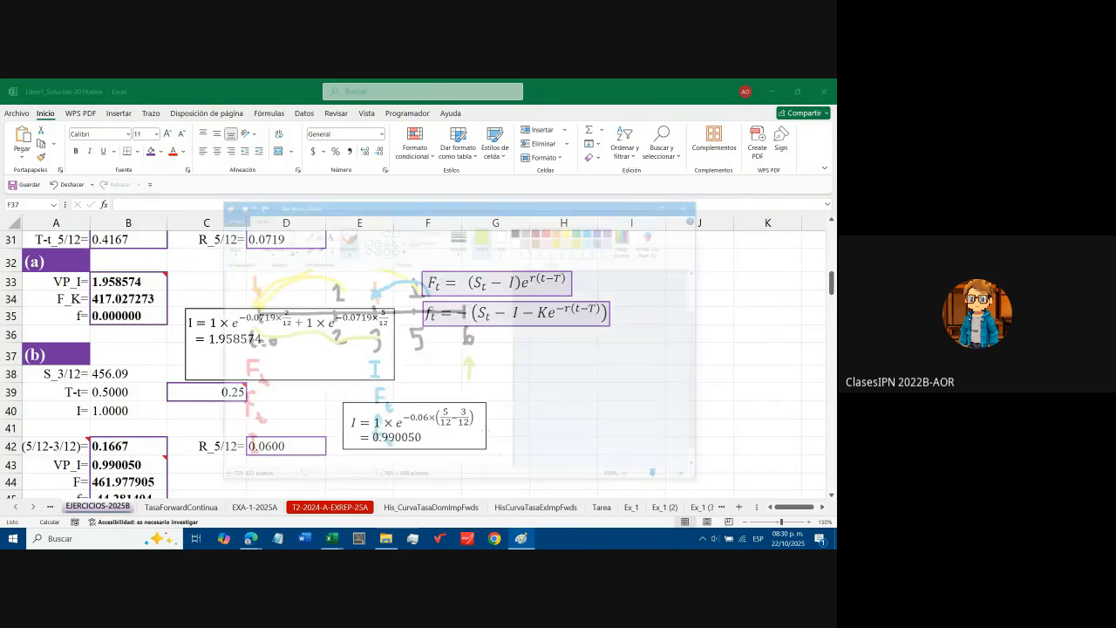
pyautogui.scroll(-1, 371, 300)
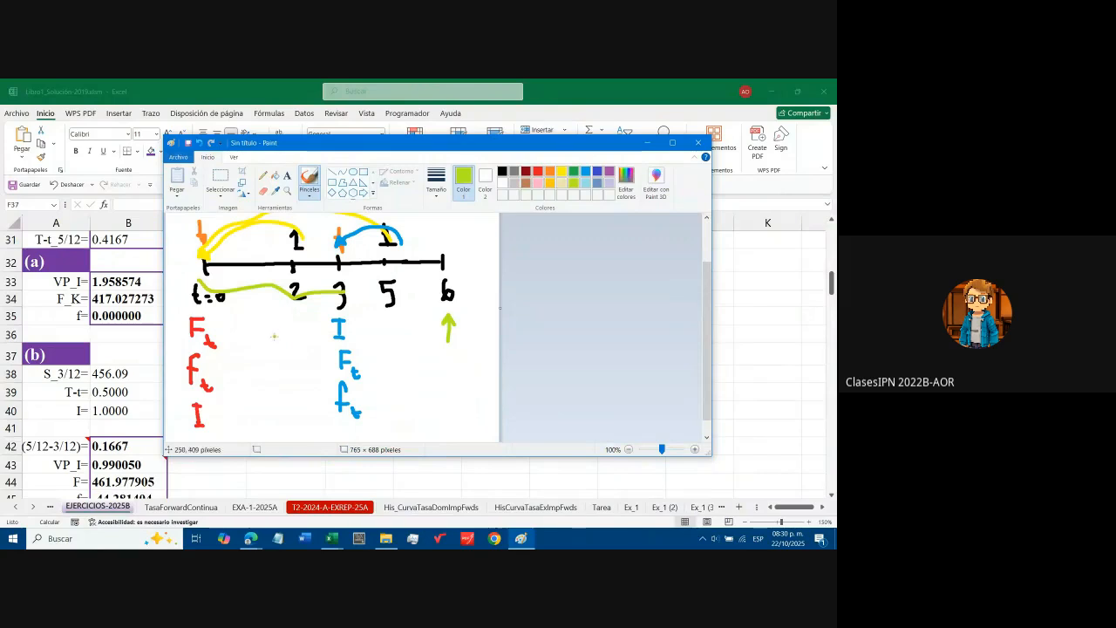
pyautogui.moveTo(217, 417); pyautogui.dragTo(233, 408)
pyautogui.moveTo(225, 333); pyautogui.dragTo(257, 315)
pyautogui.moveTo(213, 384); pyautogui.dragTo(245, 367)
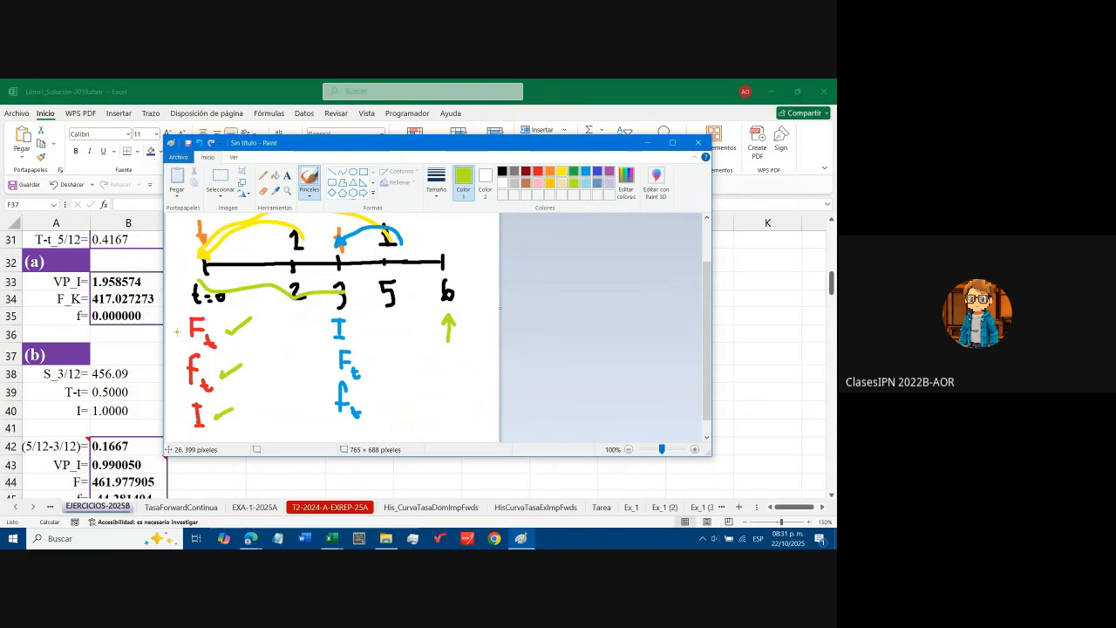
pyautogui.moveTo(261, 315)
pyautogui.mouseDown()
pyautogui.moveTo(261, 342)
pyautogui.moveTo(282, 344)
pyautogui.mouseUp()
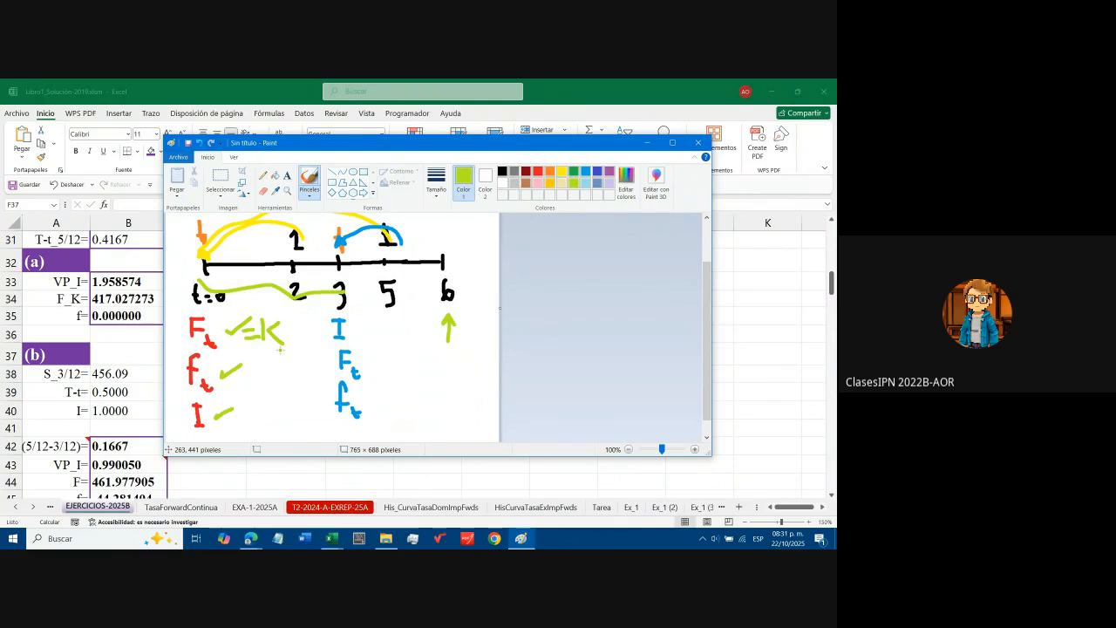
# Maximize the Paint window, widen the canvas to about 1451 pixels and draw a green vertical divider beside the timeline
pyautogui.click(671, 144)
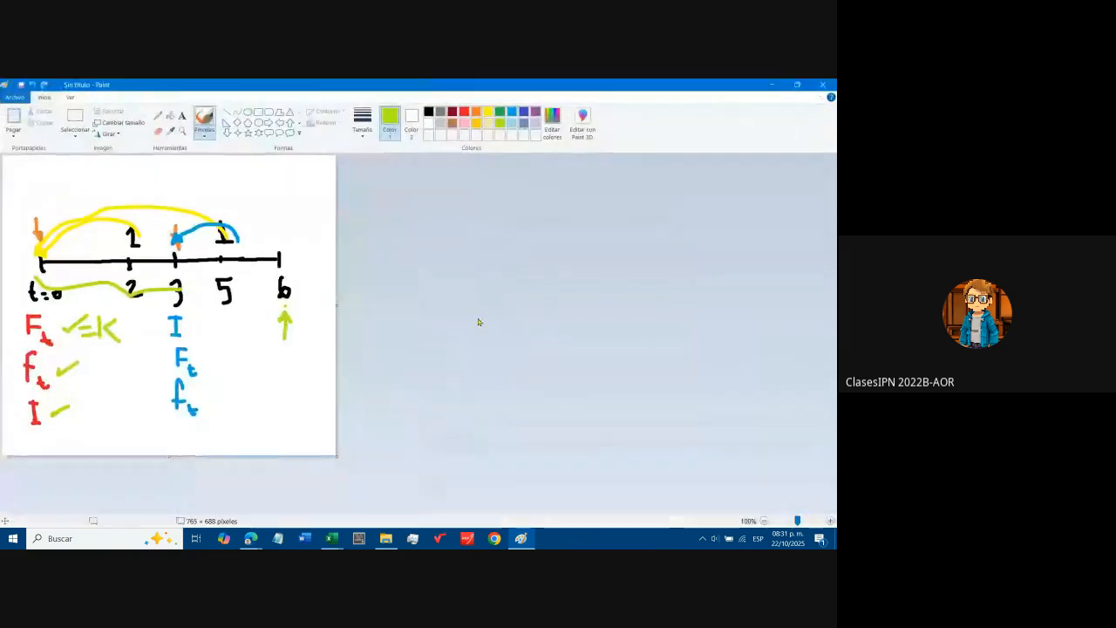
pyautogui.moveTo(341, 304); pyautogui.dragTo(636, 298)
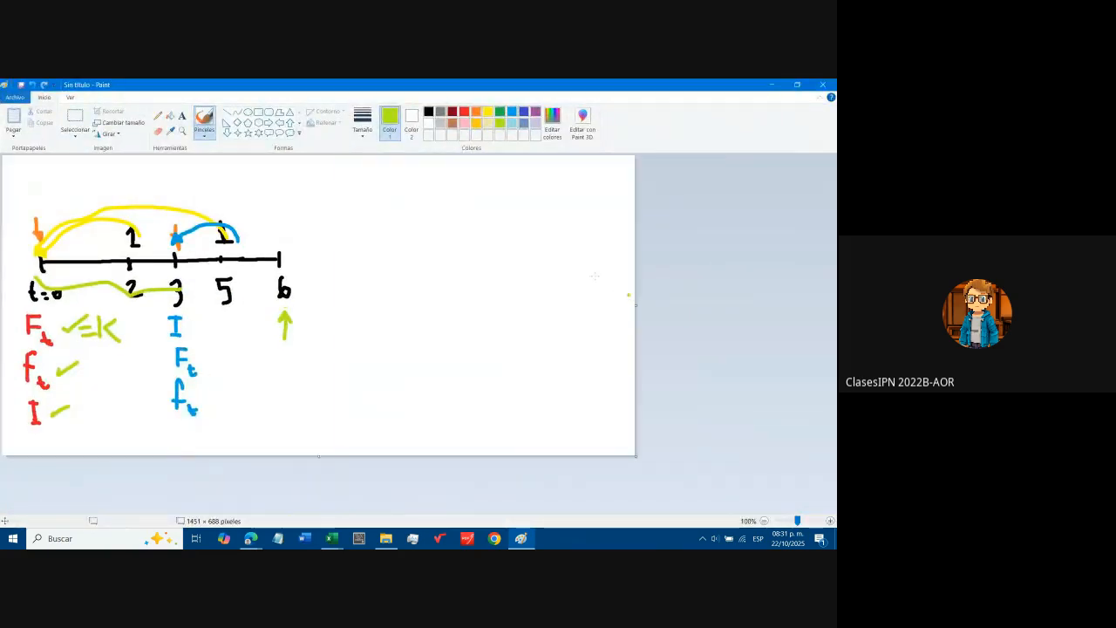
pyautogui.moveTo(316, 165); pyautogui.dragTo(301, 425)
# Handwrite the contract value formula f_t = S_t − K e^(−r(T−t)) in black at the top of the blank area
pyautogui.click(362, 122)
pyautogui.click(386, 210)
pyautogui.click(428, 111)
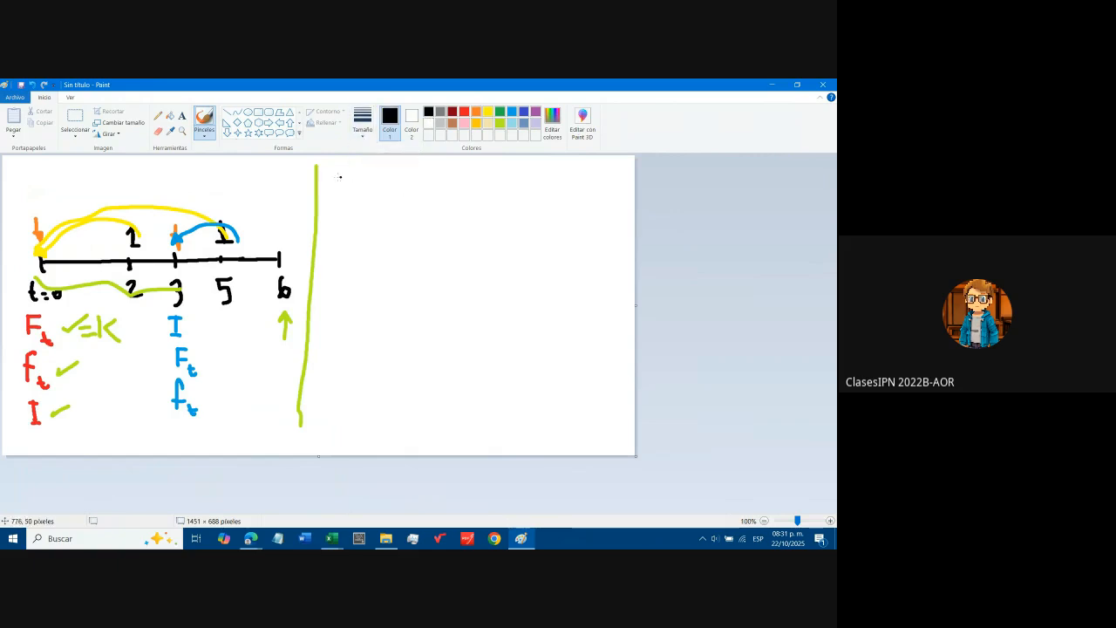
pyautogui.moveTo(342, 170)
pyautogui.mouseDown()
pyautogui.moveTo(337, 199)
pyautogui.moveTo(361, 214)
pyautogui.moveTo(388, 196)
pyautogui.moveTo(407, 197)
pyautogui.moveTo(407, 213)
pyautogui.moveTo(458, 200)
pyautogui.moveTo(493, 213)
pyautogui.moveTo(534, 190)
pyautogui.moveTo(546, 207)
pyautogui.moveTo(545, 175)
pyautogui.moveTo(566, 167)
pyautogui.moveTo(583, 179)
pyautogui.moveTo(593, 162)
pyautogui.moveTo(624, 181)
pyautogui.mouseUp()
pyautogui.click(595, 167)
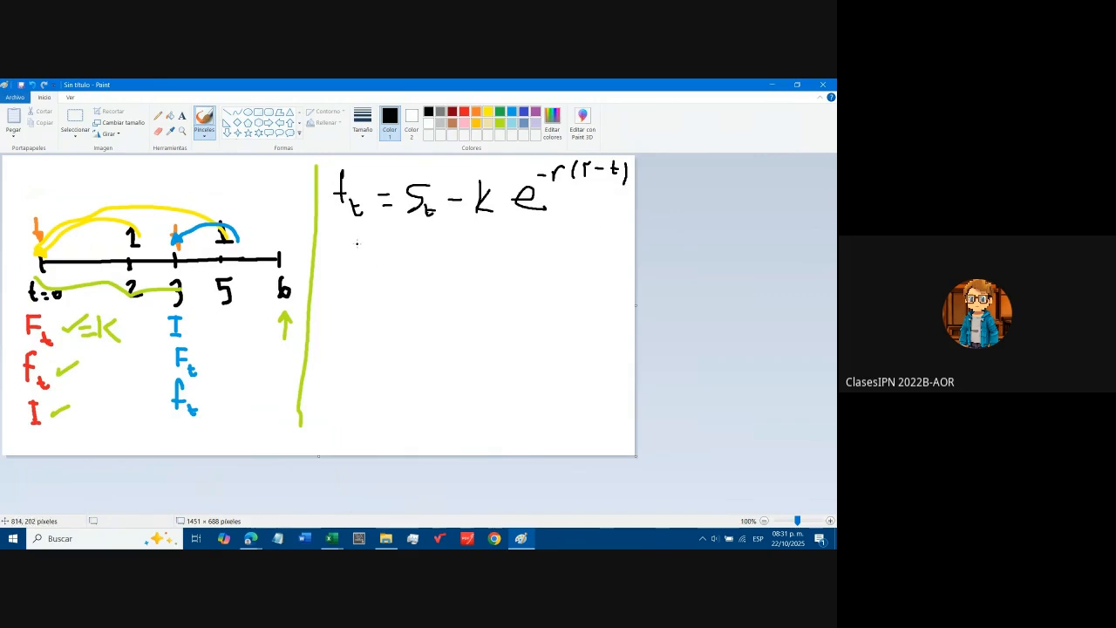
# Write the delivery price equation F = K = S_t e^(r(T−t)) in black beneath the f_t formula
pyautogui.moveTo(359, 240)
pyautogui.mouseDown()
pyautogui.moveTo(359, 260)
pyautogui.moveTo(375, 241)
pyautogui.moveTo(402, 252)
pyautogui.mouseUp()
pyautogui.moveTo(393, 258); pyautogui.dragTo(425, 261)
pyautogui.moveTo(441, 230); pyautogui.dragTo(441, 261)
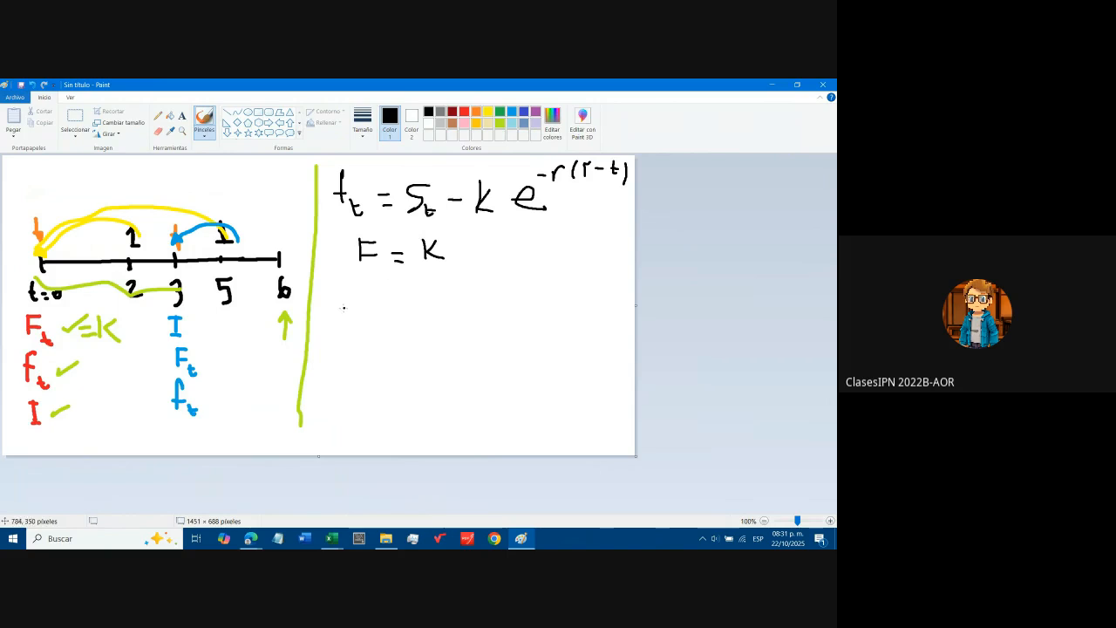
pyautogui.moveTo(458, 251)
pyautogui.mouseDown()
pyautogui.moveTo(471, 261)
pyautogui.moveTo(511, 255)
pyautogui.moveTo(491, 261)
pyautogui.moveTo(523, 272)
pyautogui.moveTo(527, 263)
pyautogui.mouseUp()
pyautogui.moveTo(532, 255)
pyautogui.mouseDown()
pyautogui.moveTo(533, 241)
pyautogui.moveTo(562, 257)
pyautogui.mouseUp()
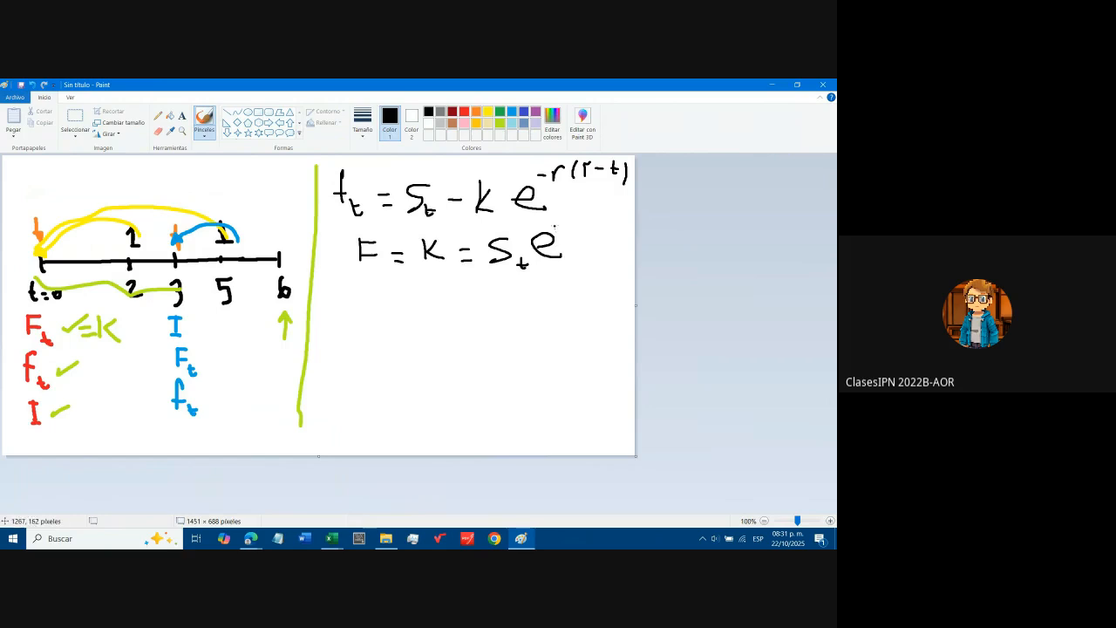
pyautogui.moveTo(560, 215)
pyautogui.mouseDown()
pyautogui.moveTo(589, 231)
pyautogui.moveTo(614, 211)
pyautogui.moveTo(626, 227)
pyautogui.moveTo(633, 218)
pyautogui.moveTo(634, 232)
pyautogui.mouseUp()
# Write the substitution f_t = S_t − S_t e^(r(T−t)) e^(−r(T−t)) and simplify it through S_t − S_t to f_t = 0
pyautogui.moveTo(351, 300)
pyautogui.mouseDown()
pyautogui.moveTo(340, 297)
pyautogui.moveTo(339, 338)
pyautogui.moveTo(369, 341)
pyautogui.mouseUp()
pyautogui.moveTo(363, 345)
pyautogui.mouseDown()
pyautogui.moveTo(402, 357)
pyautogui.moveTo(433, 324)
pyautogui.moveTo(450, 359)
pyautogui.mouseUp()
pyautogui.moveTo(445, 352)
pyautogui.mouseDown()
pyautogui.moveTo(485, 353)
pyautogui.moveTo(496, 314)
pyautogui.moveTo(512, 329)
pyautogui.moveTo(523, 314)
pyautogui.moveTo(544, 327)
pyautogui.moveTo(549, 318)
pyautogui.moveTo(551, 332)
pyautogui.moveTo(584, 328)
pyautogui.moveTo(583, 345)
pyautogui.moveTo(588, 312)
pyautogui.moveTo(619, 308)
pyautogui.moveTo(633, 322)
pyautogui.mouseUp()
pyautogui.moveTo(378, 388)
pyautogui.mouseDown()
pyautogui.moveTo(426, 390)
pyautogui.moveTo(418, 399)
pyautogui.mouseUp()
pyautogui.moveTo(434, 394)
pyautogui.mouseDown()
pyautogui.moveTo(437, 406)
pyautogui.moveTo(433, 377)
pyautogui.mouseUp()
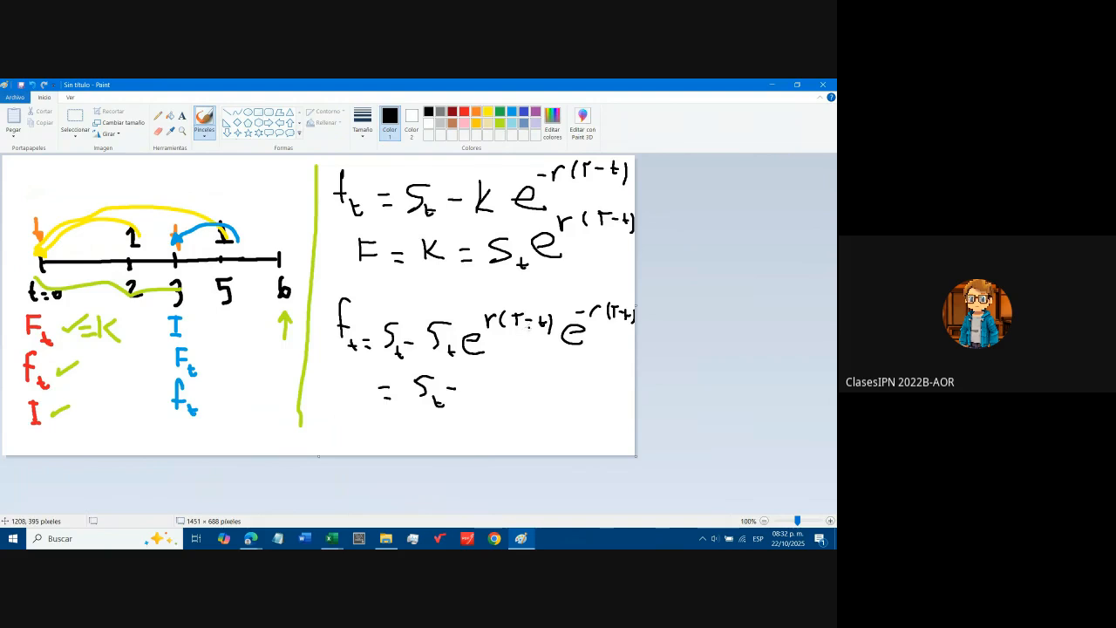
pyautogui.moveTo(589, 304); pyautogui.dragTo(590, 323)
pyautogui.moveTo(489, 380)
pyautogui.mouseDown()
pyautogui.moveTo(474, 403)
pyautogui.moveTo(501, 402)
pyautogui.mouseUp()
pyautogui.moveTo(364, 418)
pyautogui.mouseDown()
pyautogui.moveTo(350, 412)
pyautogui.moveTo(348, 434)
pyautogui.moveTo(362, 446)
pyautogui.moveTo(386, 436)
pyautogui.moveTo(413, 446)
pyautogui.moveTo(410, 424)
pyautogui.mouseUp()
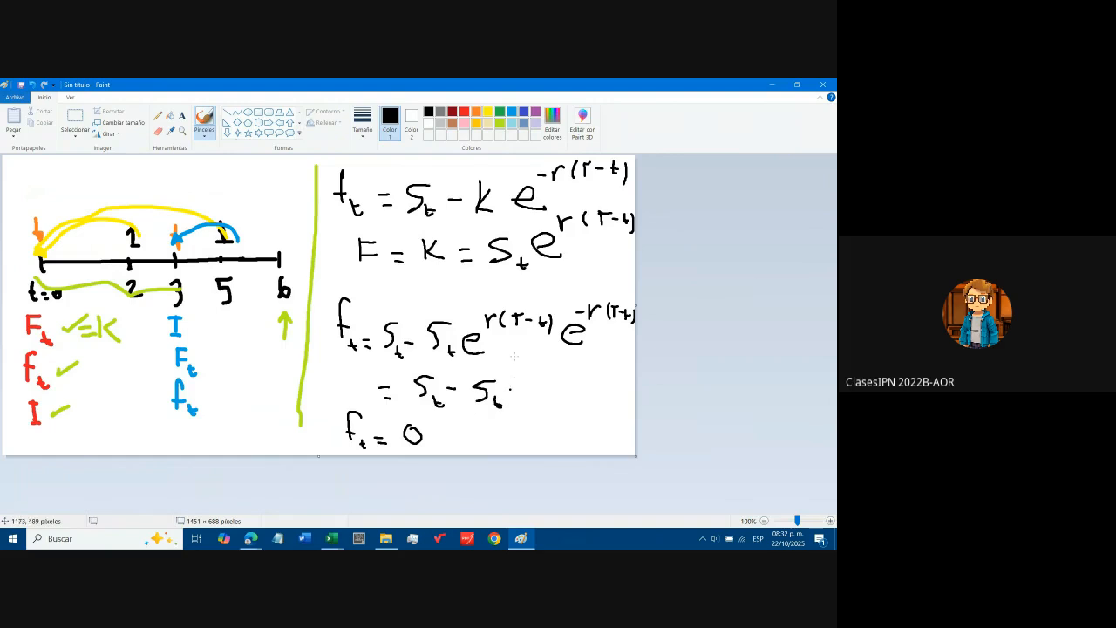
# Switch back to the Excel workbook and point out part (a)'s forward price in B34 and part (b)'s in B44
pyautogui.click(773, 85)
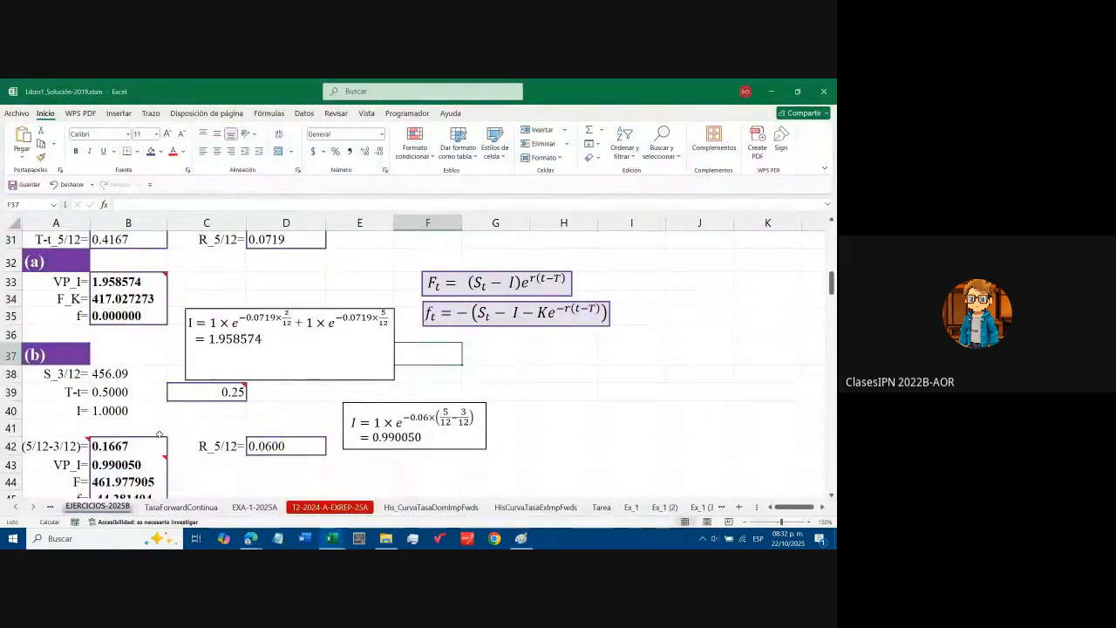
pyautogui.click(118, 427)
pyautogui.click(98, 302)
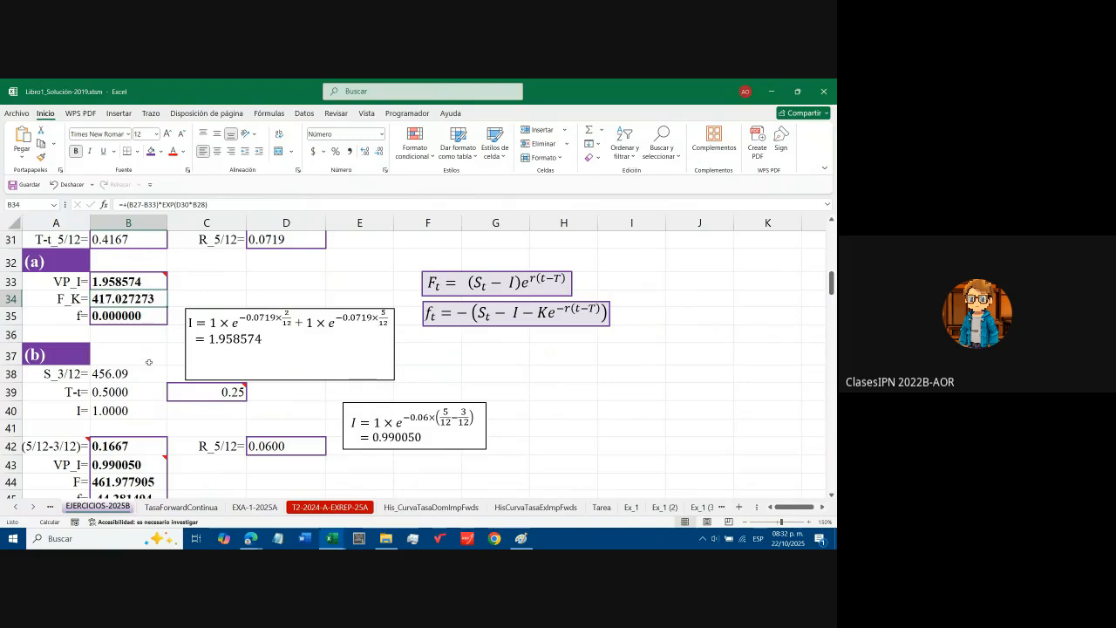
pyautogui.scroll(-2, 137, 450)
pyautogui.scroll(1, 128, 433)
pyautogui.click(146, 442)
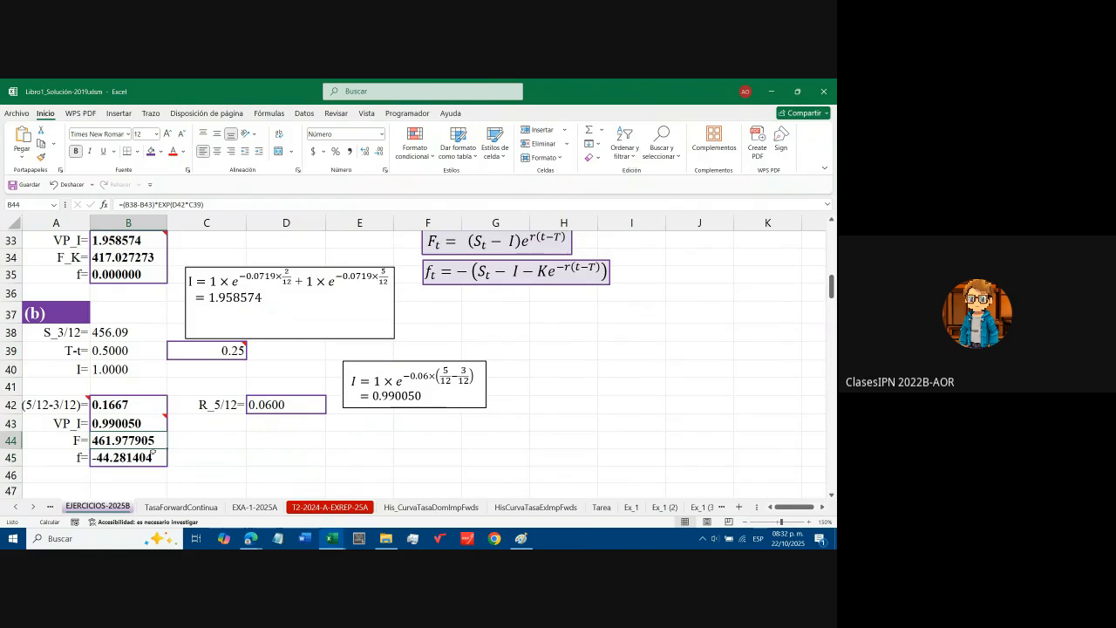
# Open the formula of part (b)'s contract value in B45 to trace its cell references, and leave it unedited
pyautogui.click(152, 452)
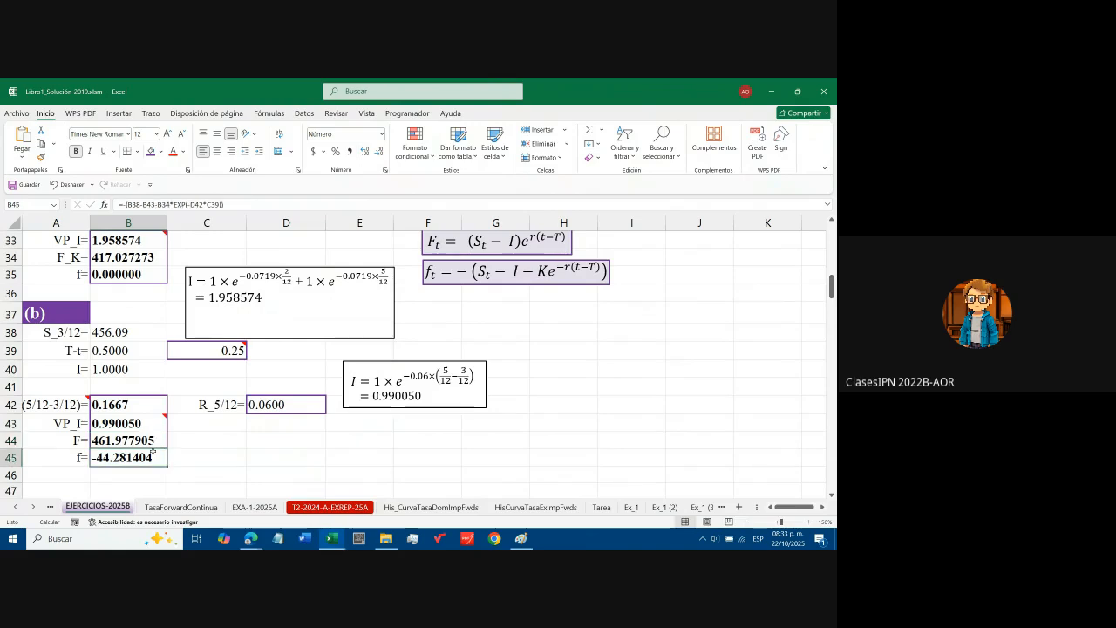
pyautogui.doubleClick(152, 452)
pyautogui.scroll(2, 184, 246)
pyautogui.scroll(2, 192, 261)
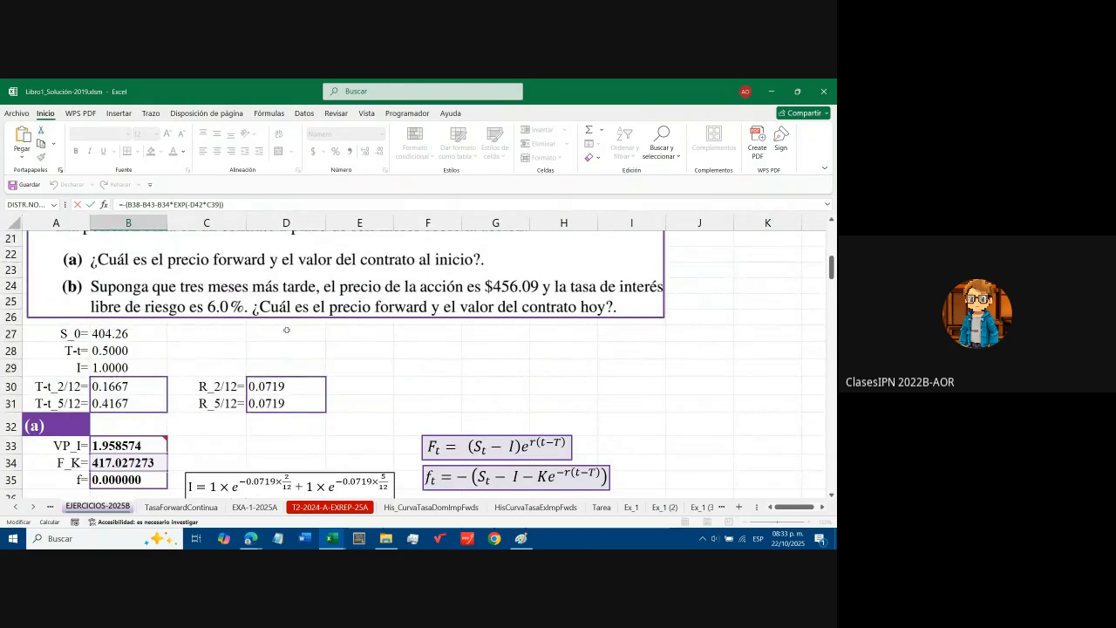
pyautogui.scroll(-3, 278, 296)
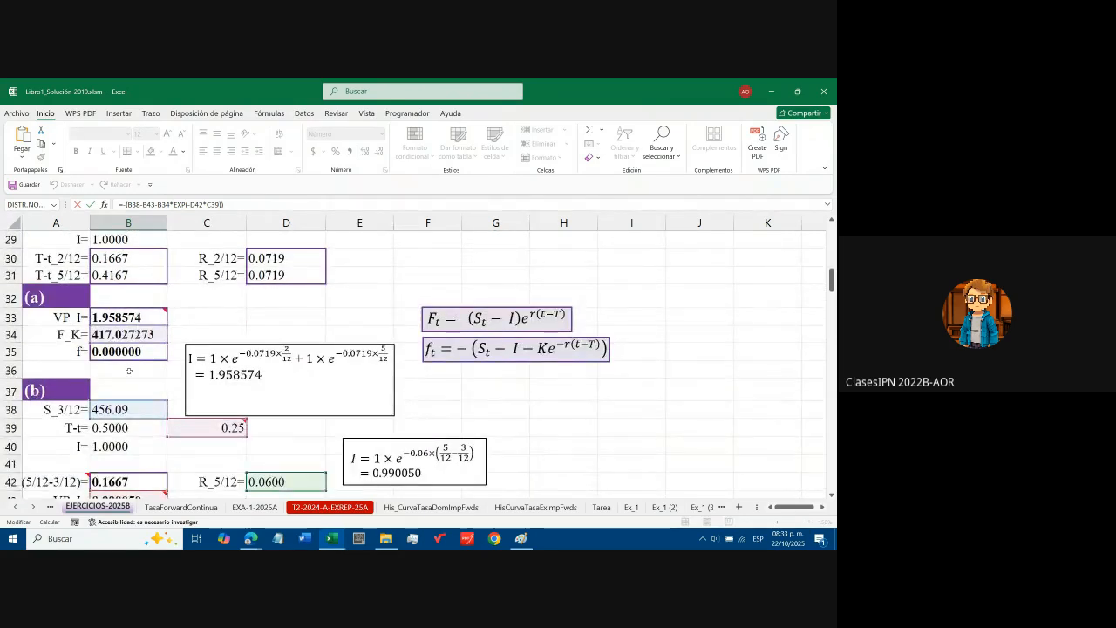
pyautogui.scroll(-1, 129, 372)
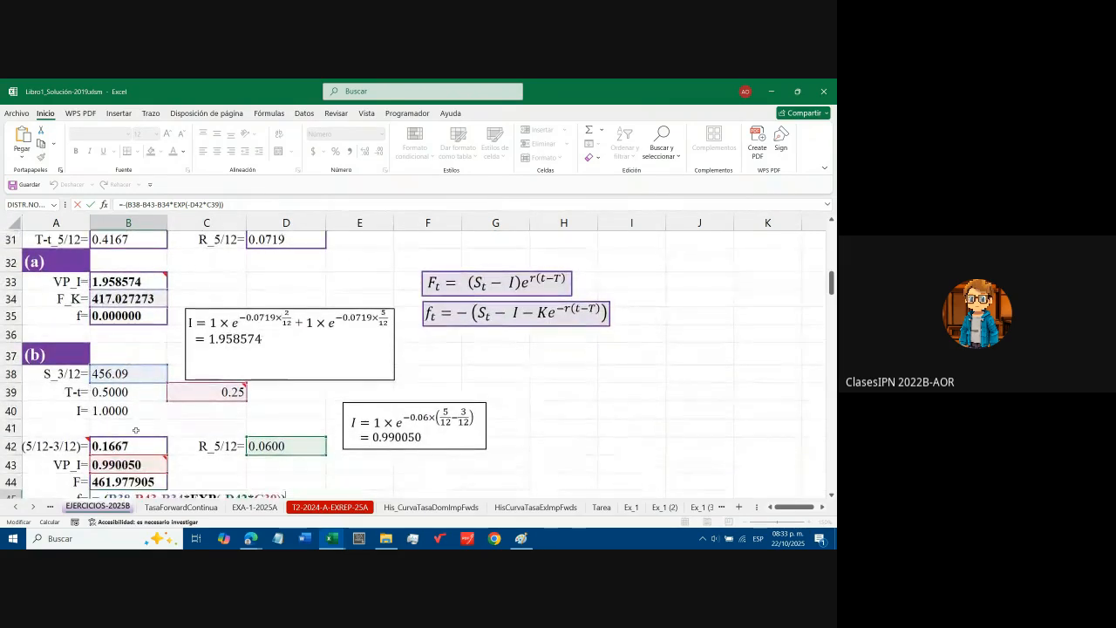
pyautogui.click(410, 461)
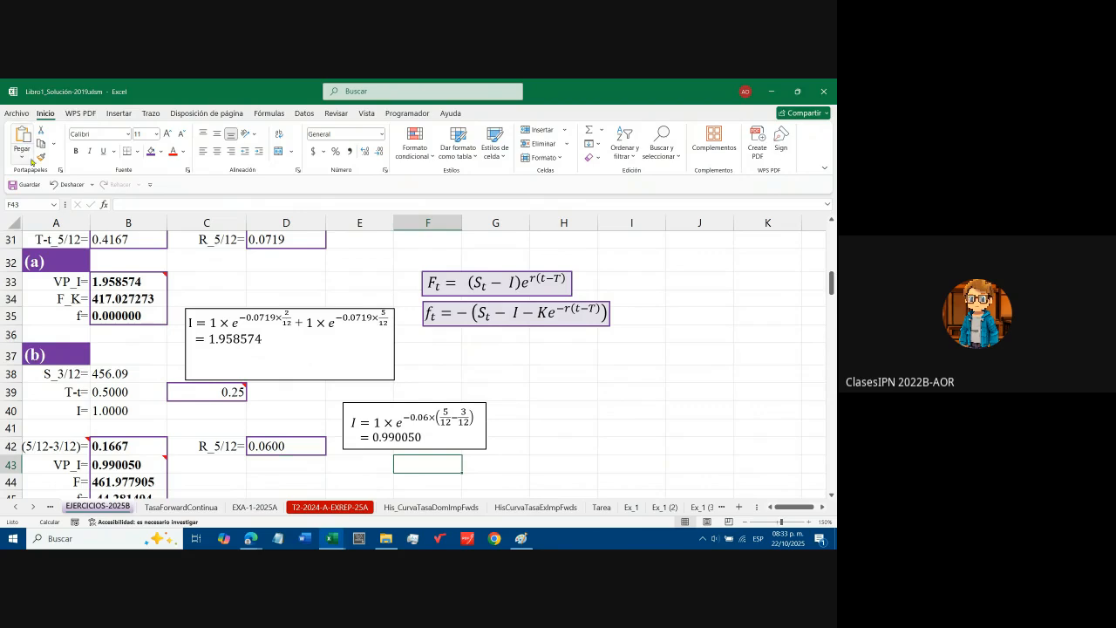
# Point out part (b)'s contract value in B45 again and return to exercise 2's statement to review question (b)
pyautogui.scroll(-2, 134, 335)
pyautogui.click(140, 387)
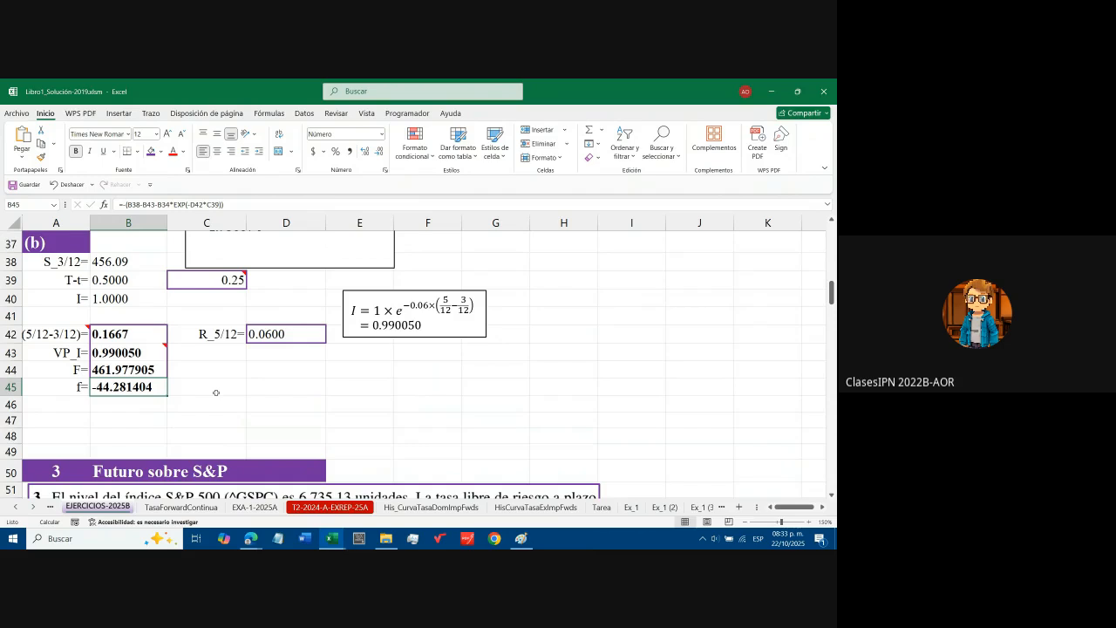
pyautogui.scroll(1, 215, 392)
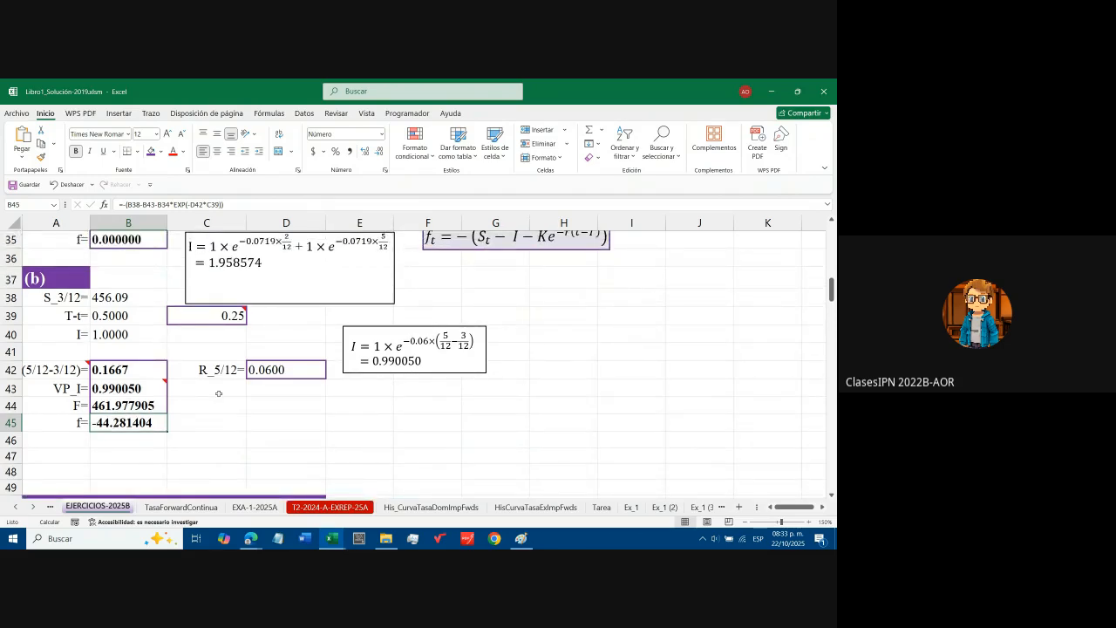
pyautogui.scroll(4, 219, 393)
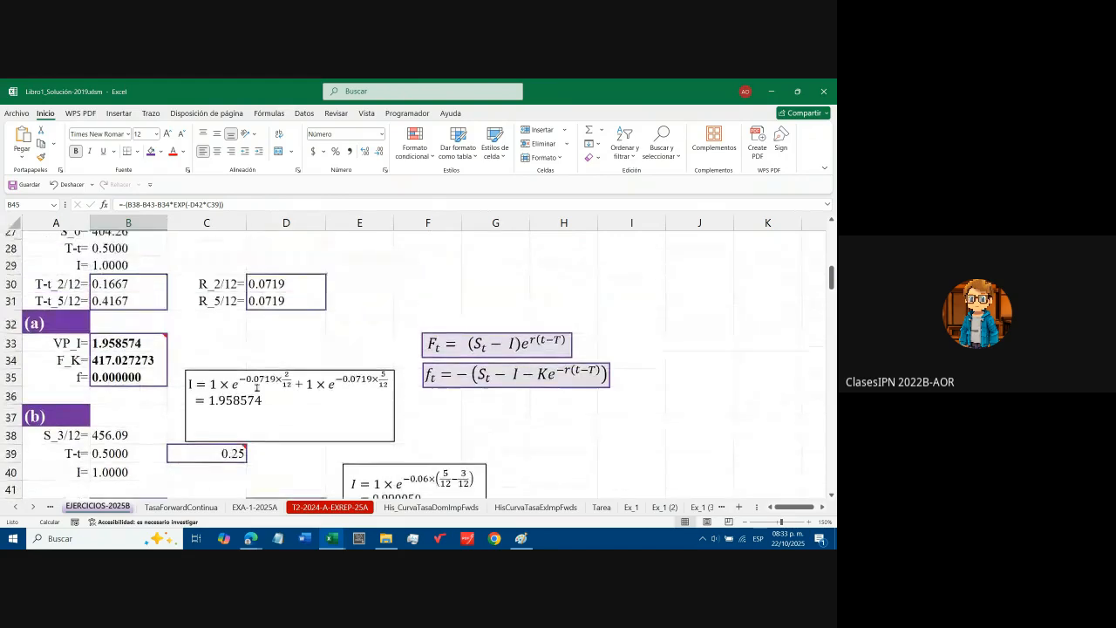
pyautogui.scroll(5, 257, 387)
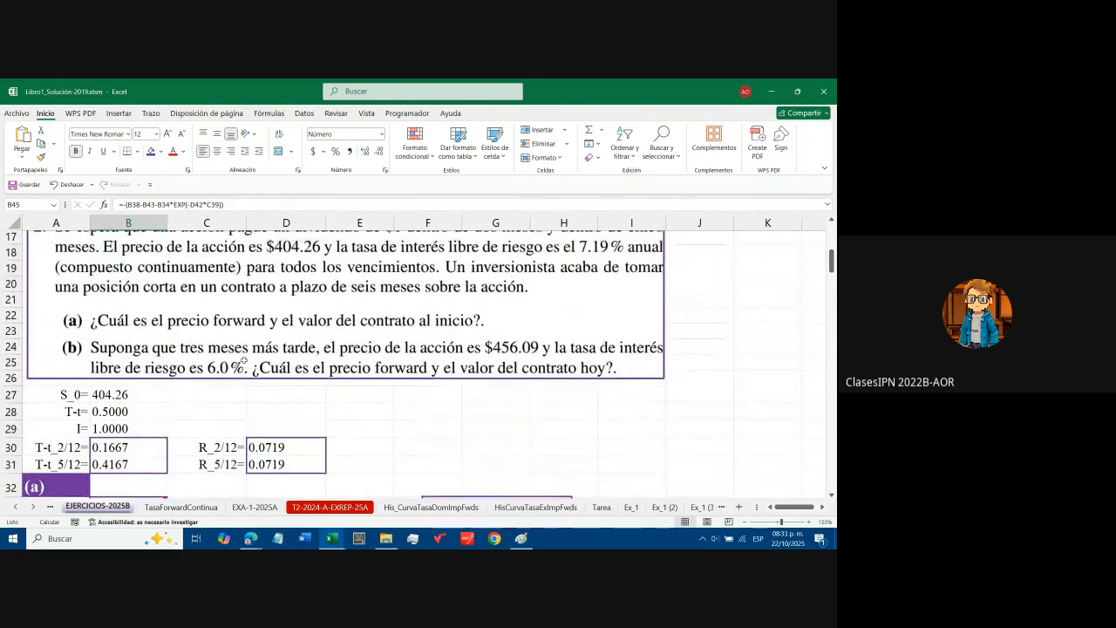
pyautogui.scroll(1, 244, 361)
pyautogui.scroll(-1, 244, 363)
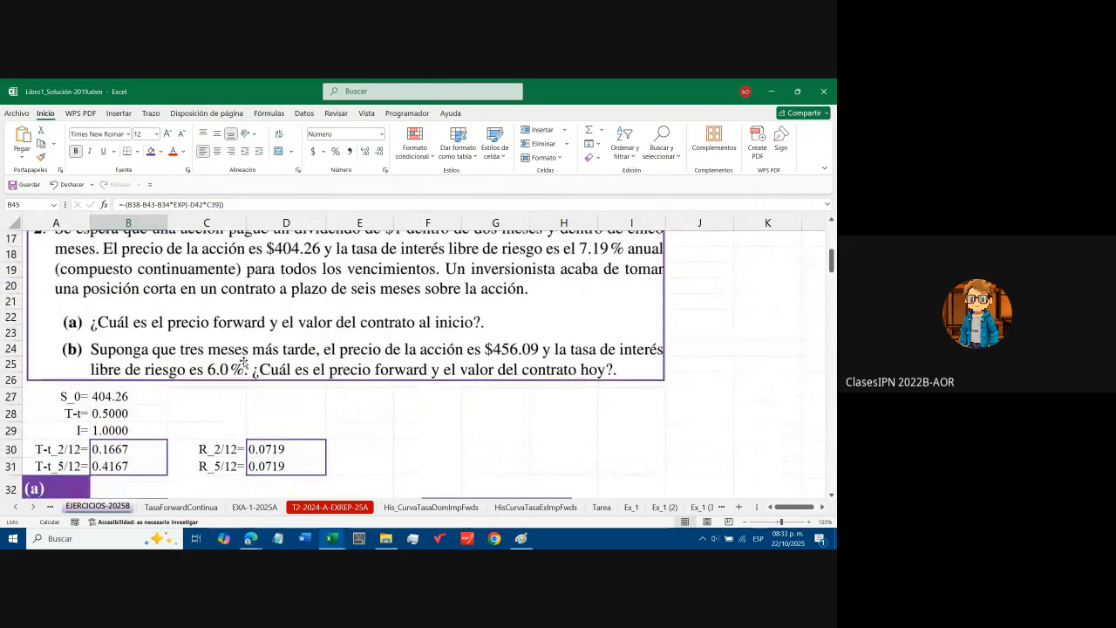
# Return to the start of exercise 2's statement and save the workbook
pyautogui.scroll(1, 174, 261)
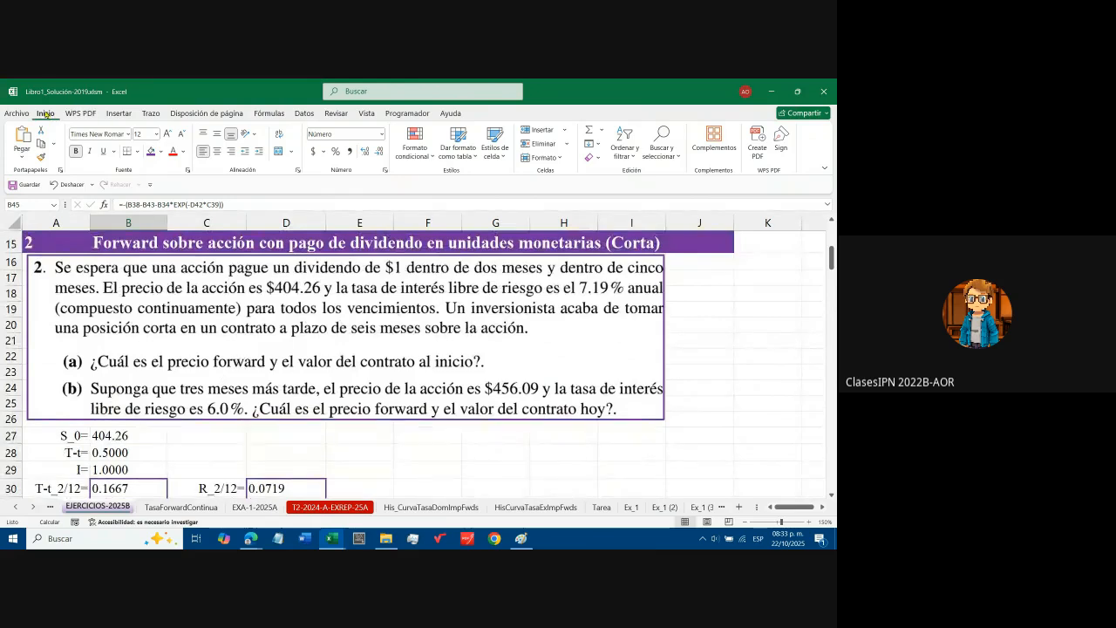
pyautogui.click(18, 185)
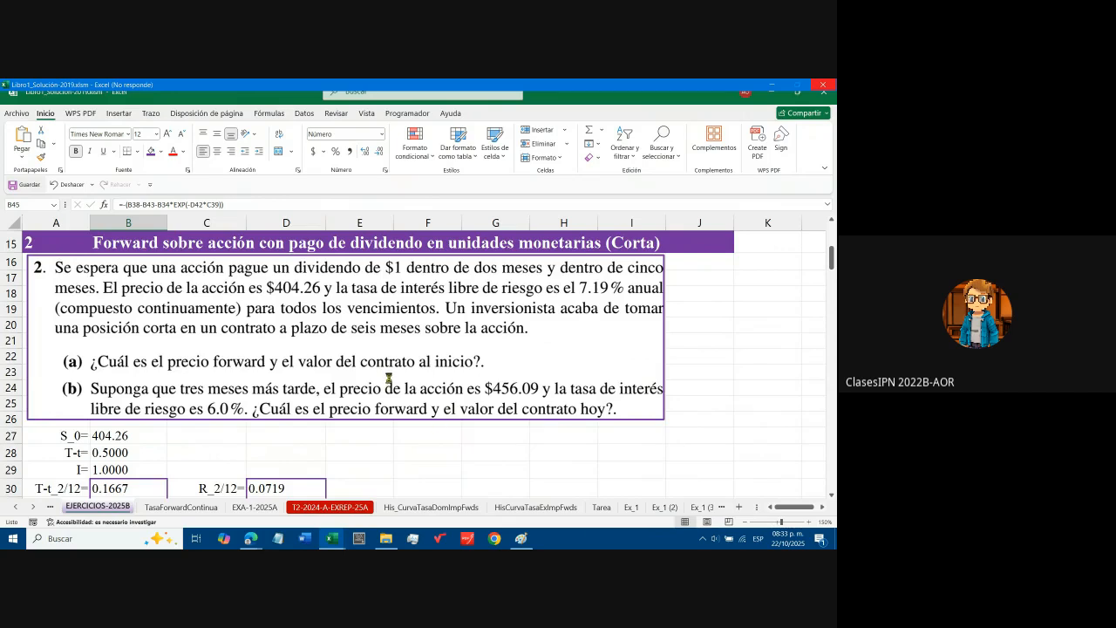
# Switch to the browser window and close the Hull textbook PDF "introduccion a los mercados futuros y opciones Hull 6ta.pdf"
pyautogui.moveTo(251, 538)
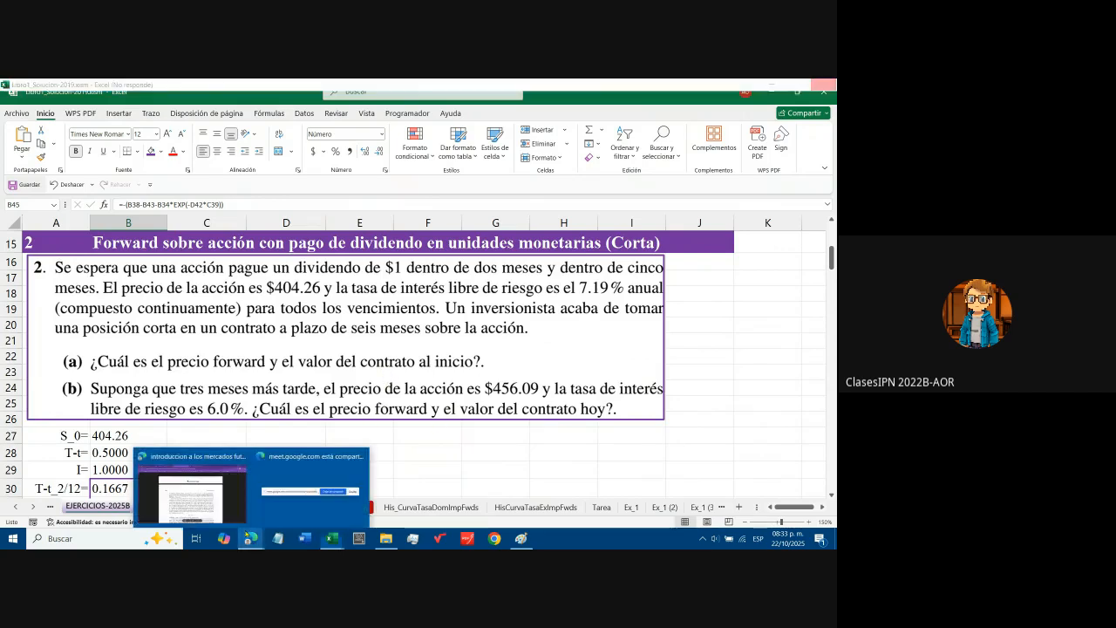
pyautogui.click(203, 501)
pyautogui.scroll(-1, 348, 305)
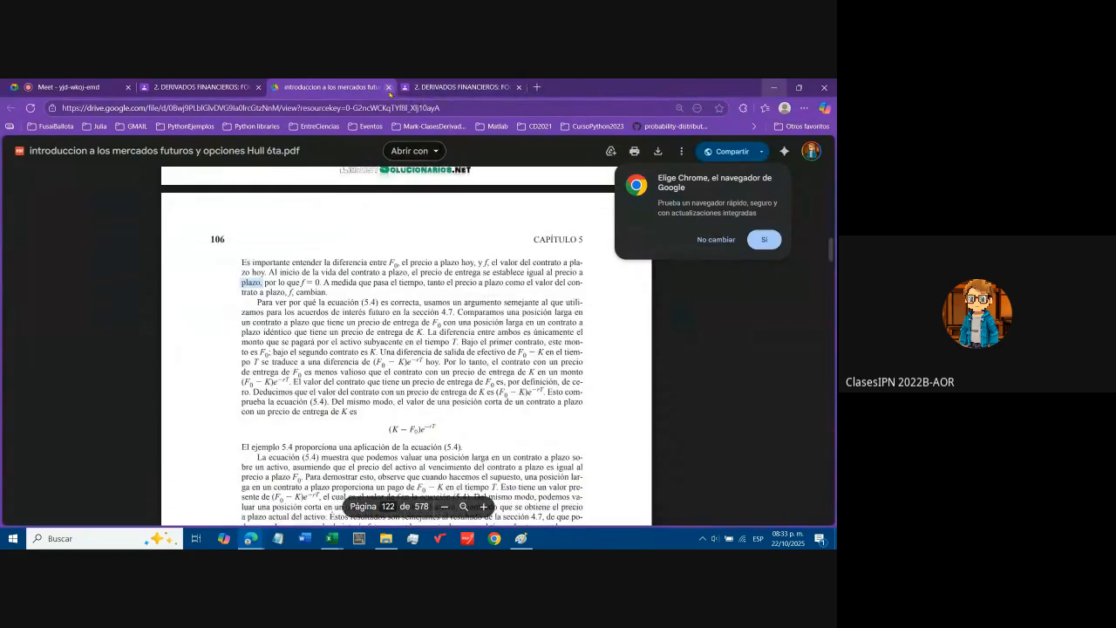
pyautogui.click(389, 87)
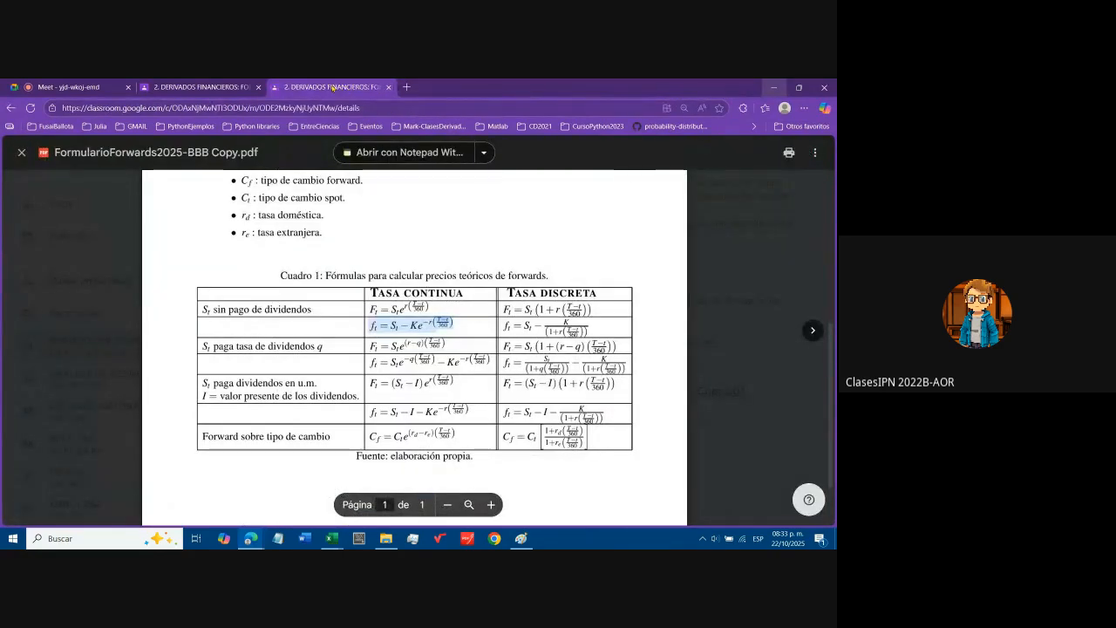
# Close the other Derivados Financieros tab, keeping the FormularioForwards2025 one open, and return to the Google Meet call
pyautogui.click(203, 87)
pyautogui.click(317, 89)
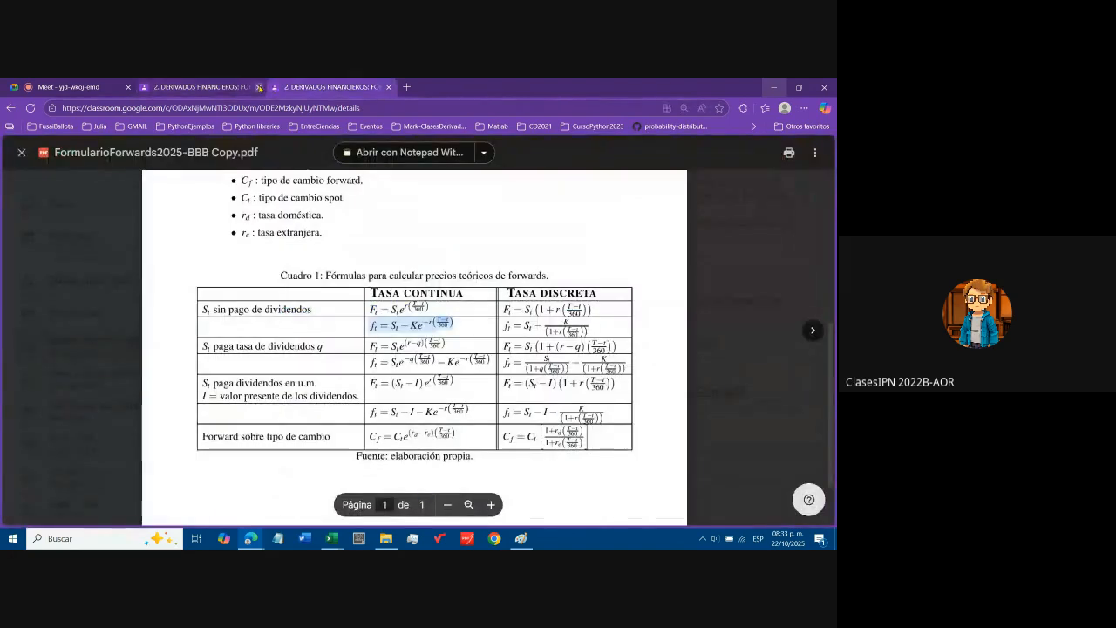
pyautogui.click(259, 87)
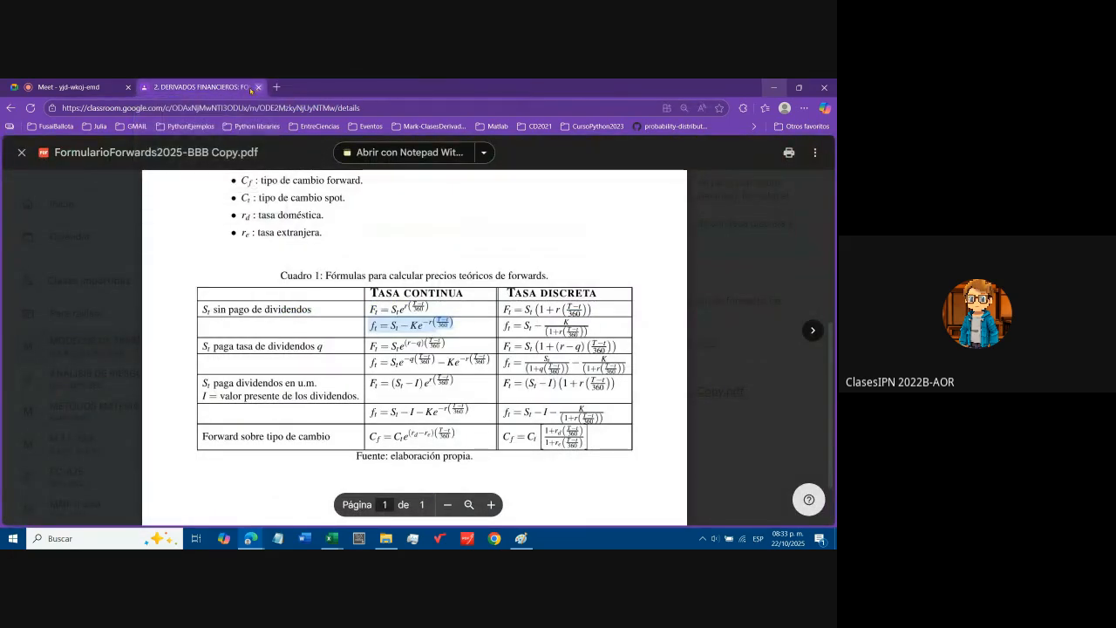
pyautogui.click(73, 88)
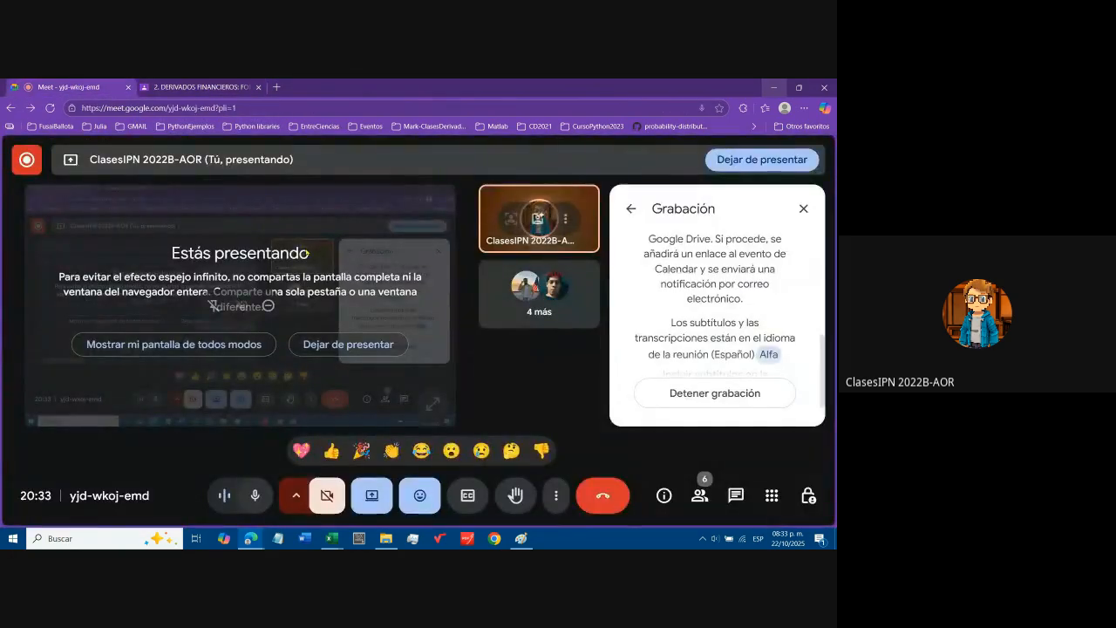